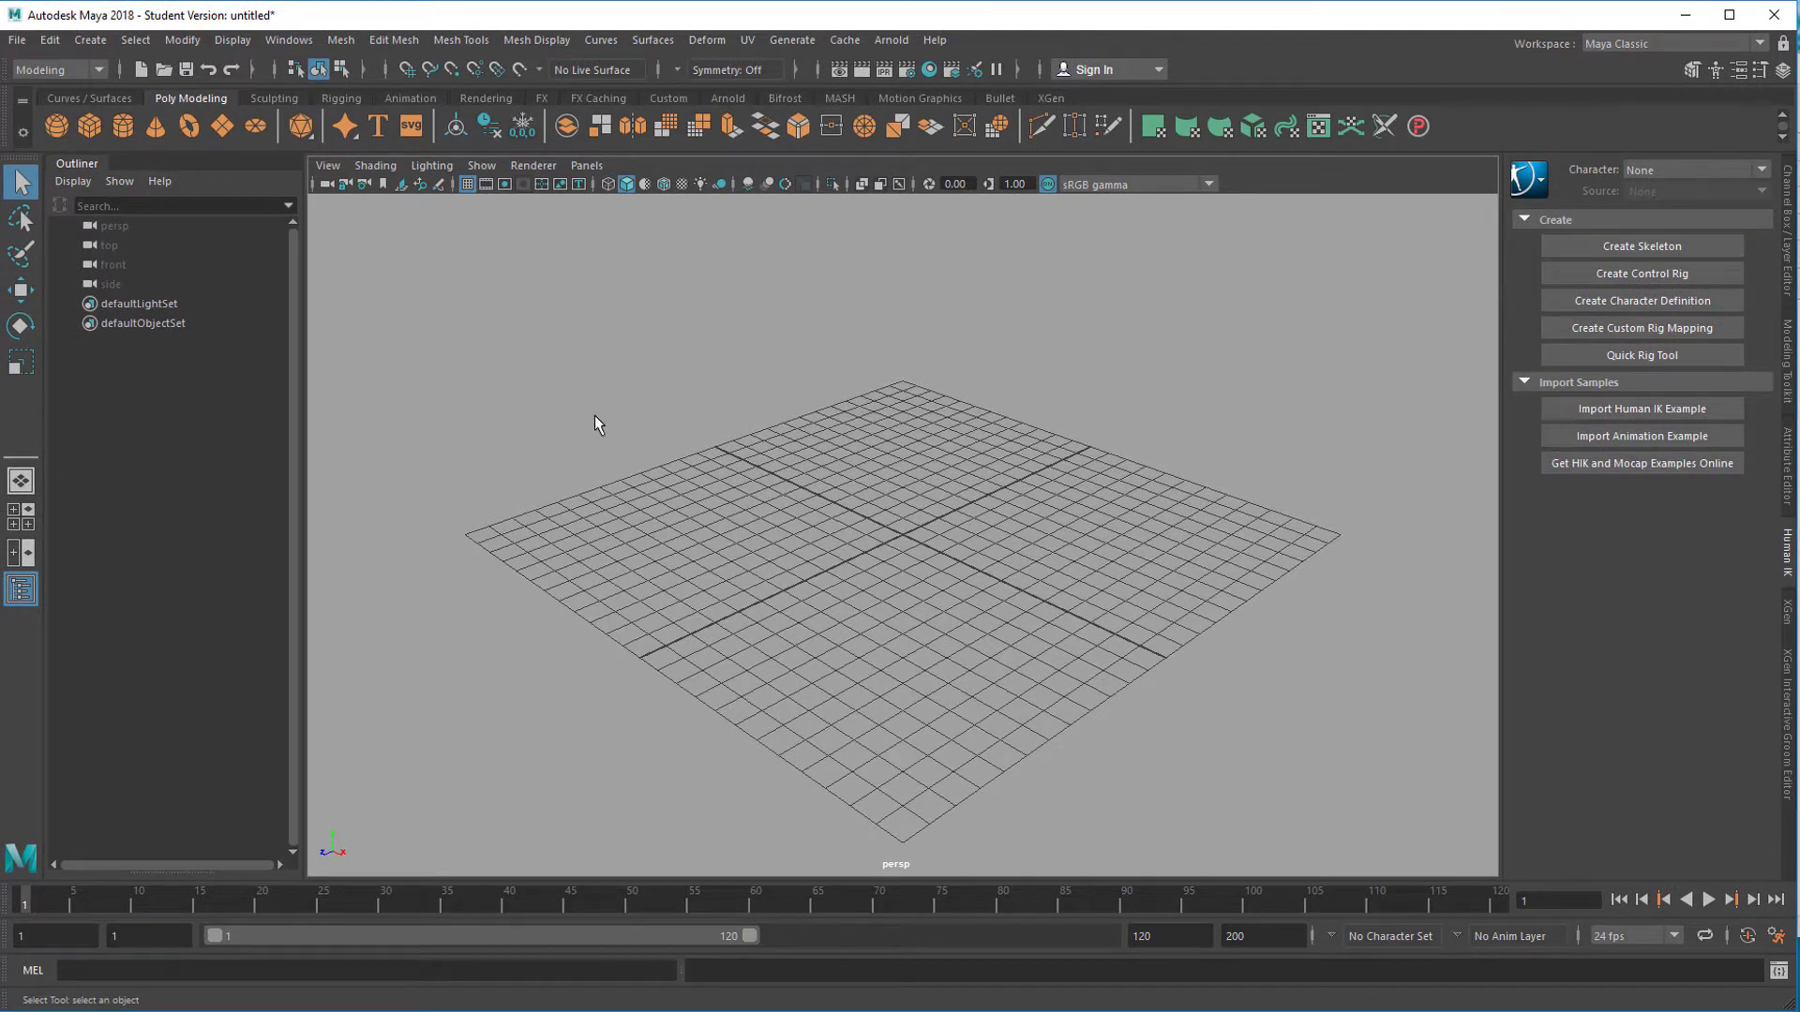
Bring the dance1 motion-capture example character into the empty scene from the Content Browser.
left_click(296, 42)
mouse_move(327, 108)
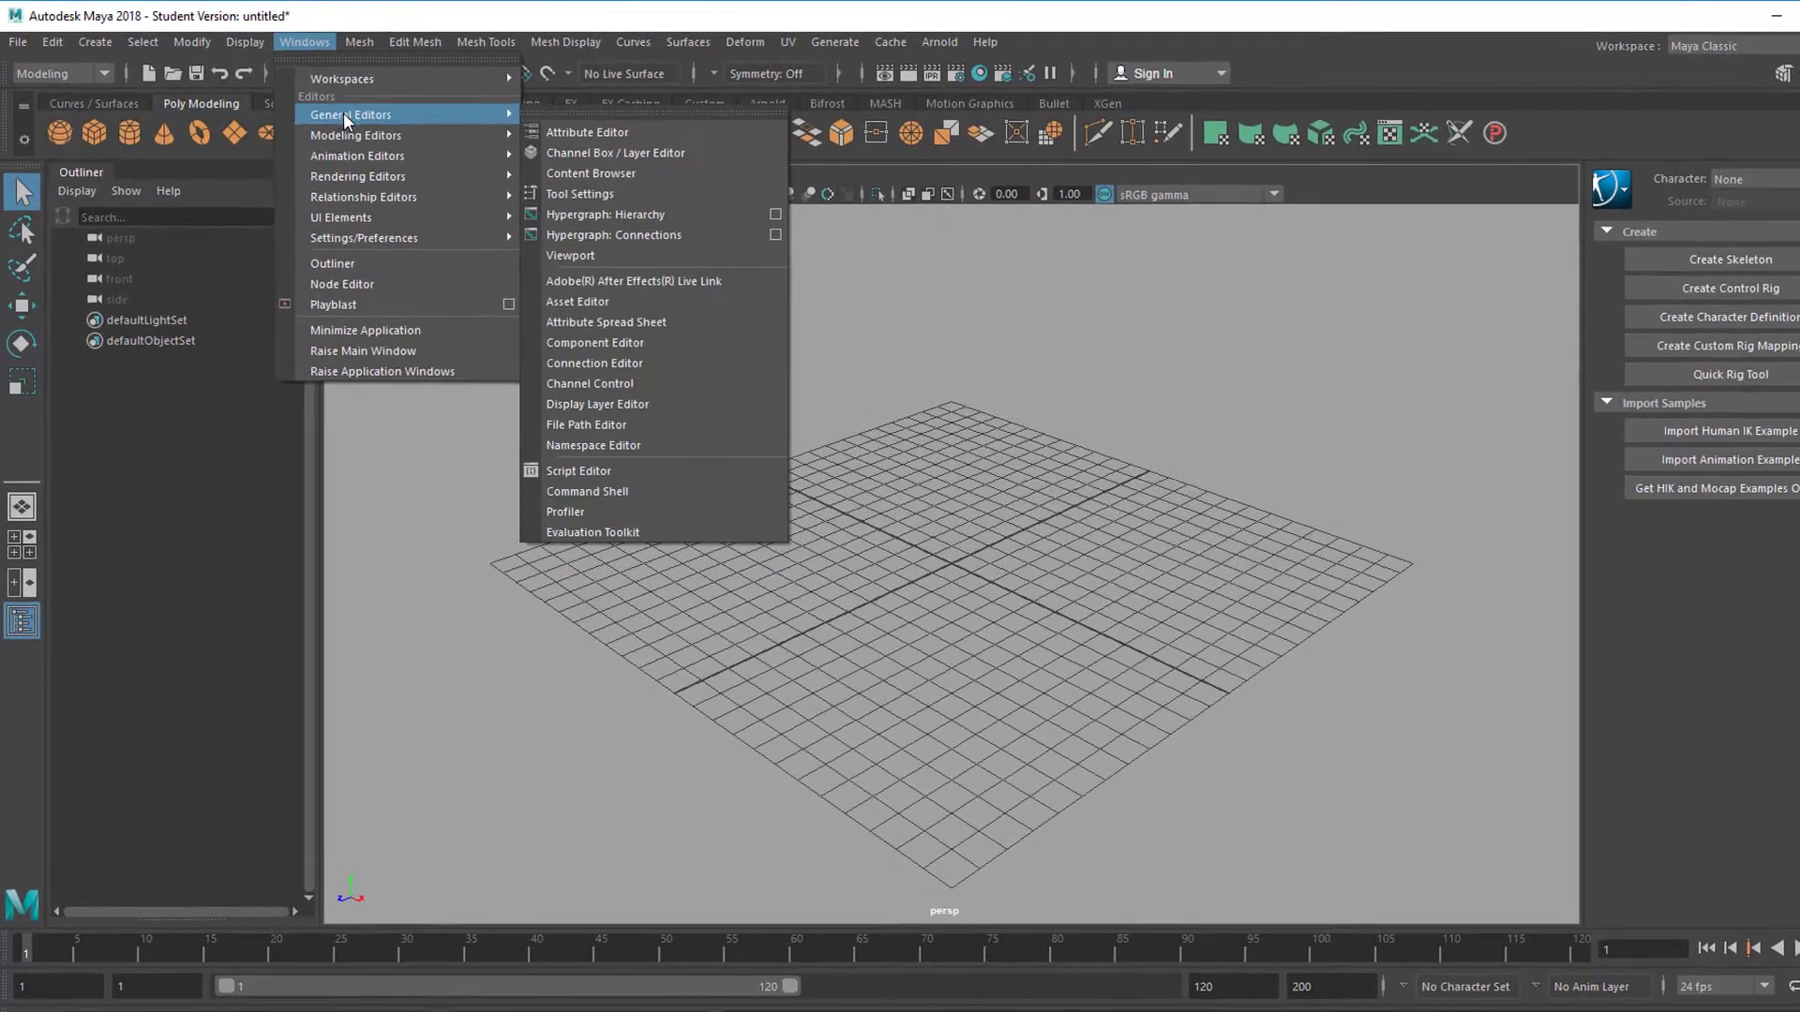
left_click(600, 175)
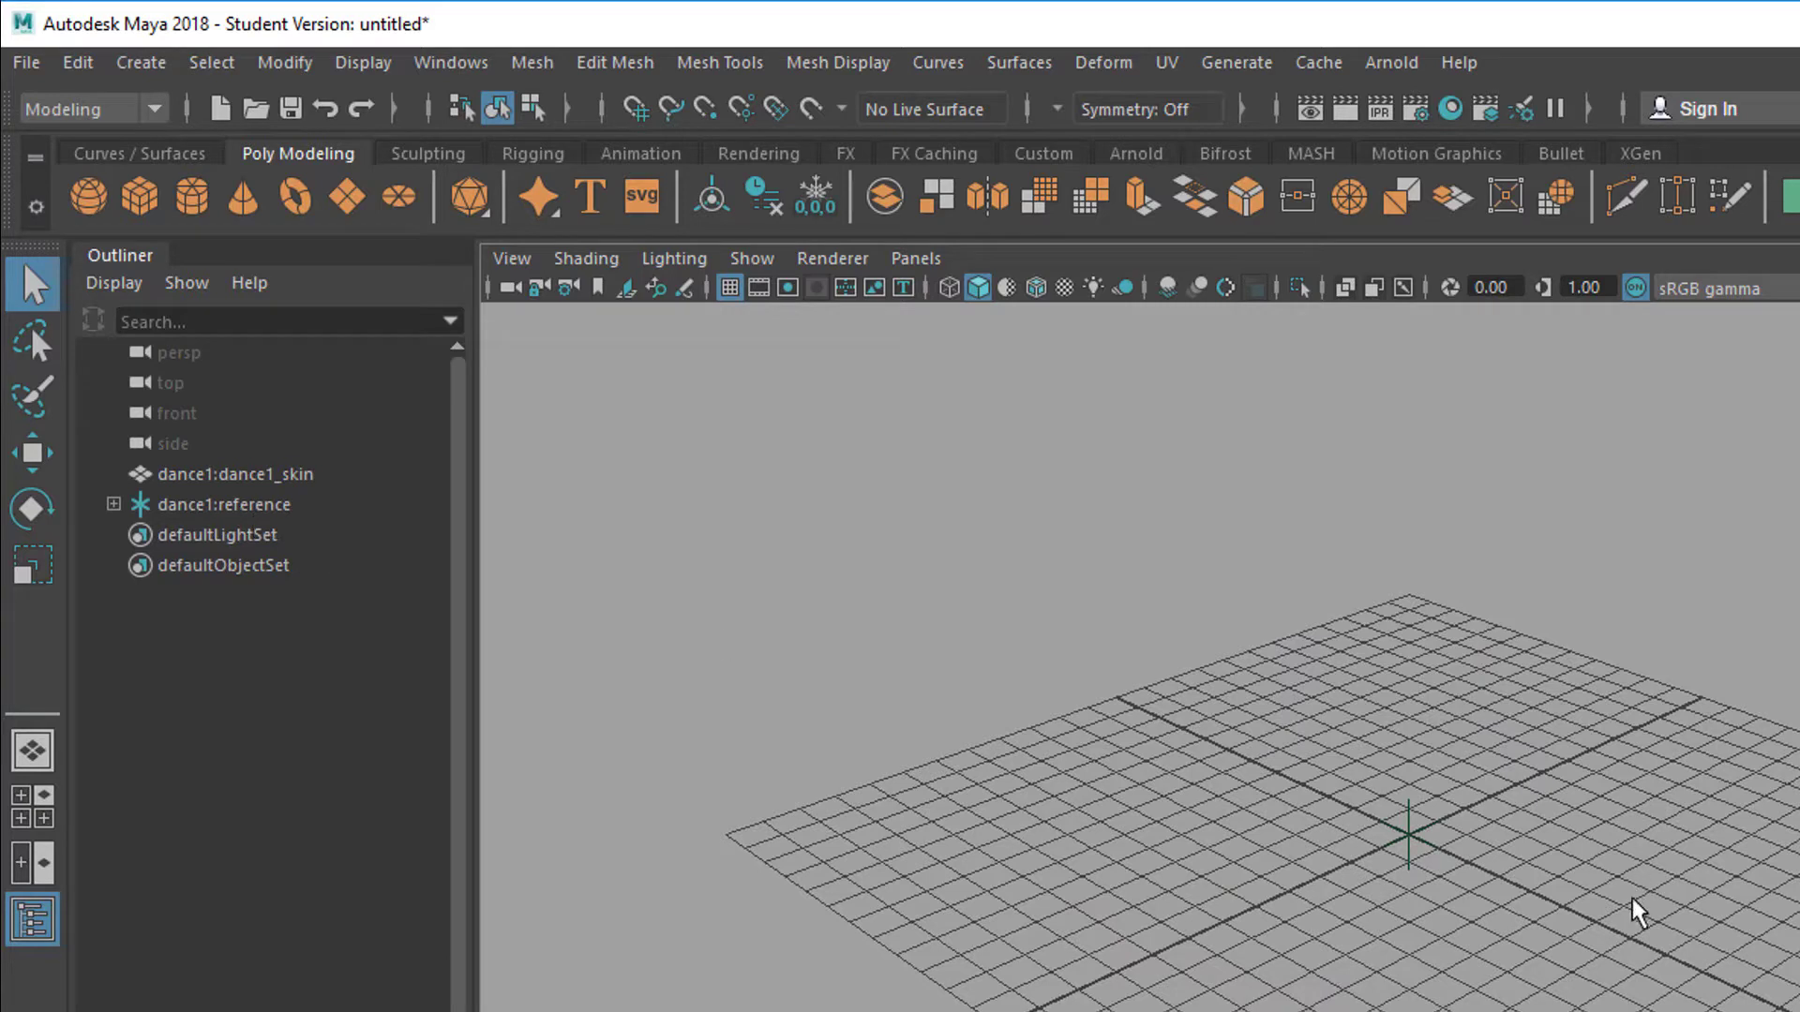
Scale the dance1:reference node down uniformly to about 0.02 so the character fits on the grid.
key("a")
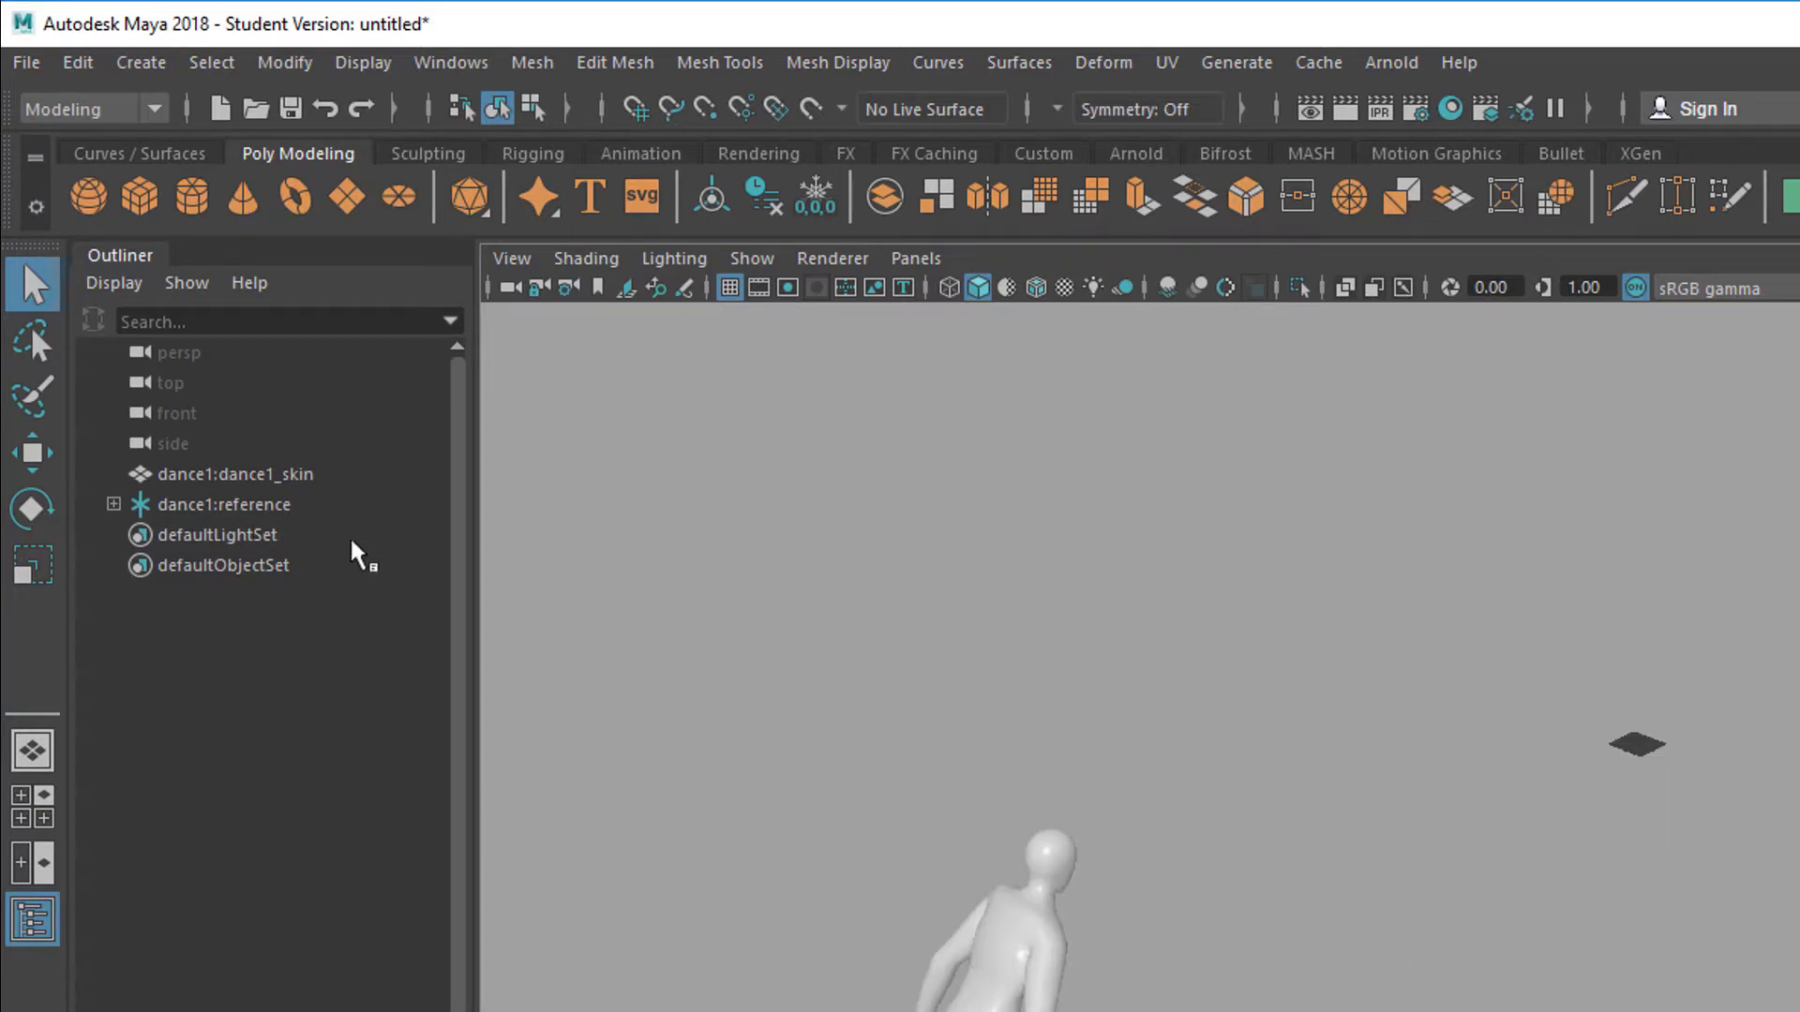
left_click(264, 507)
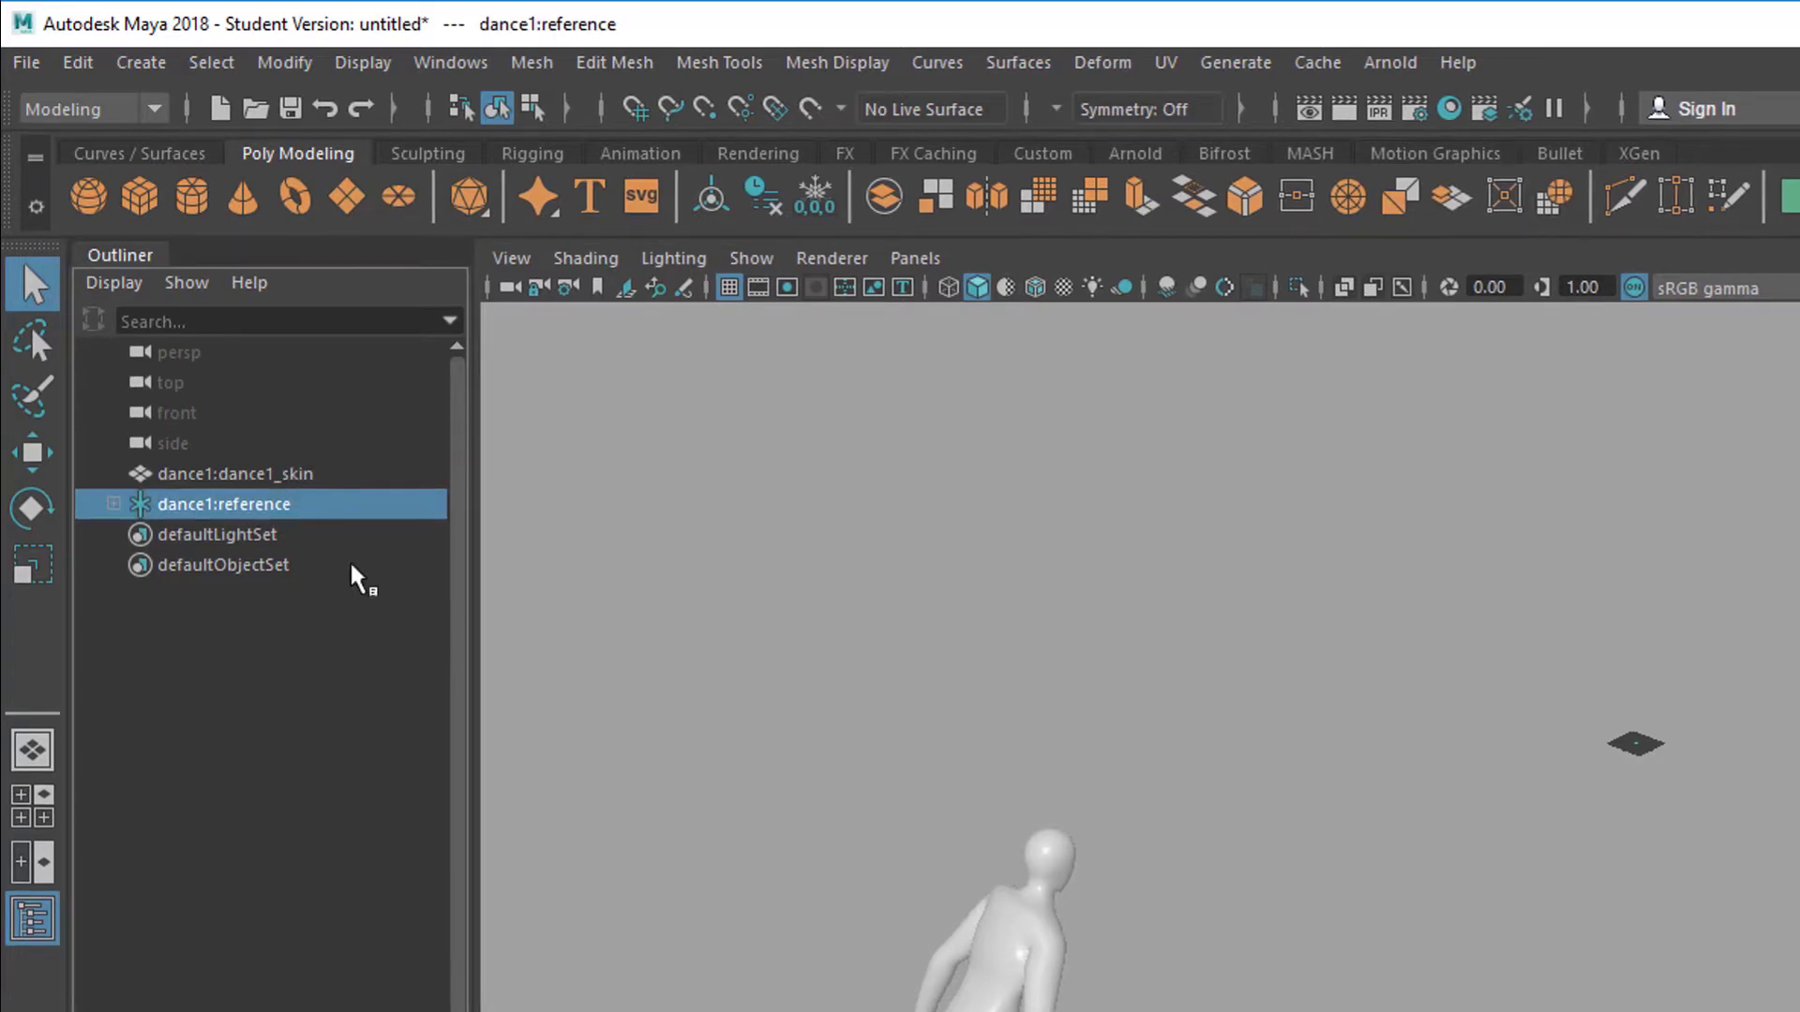
key("r")
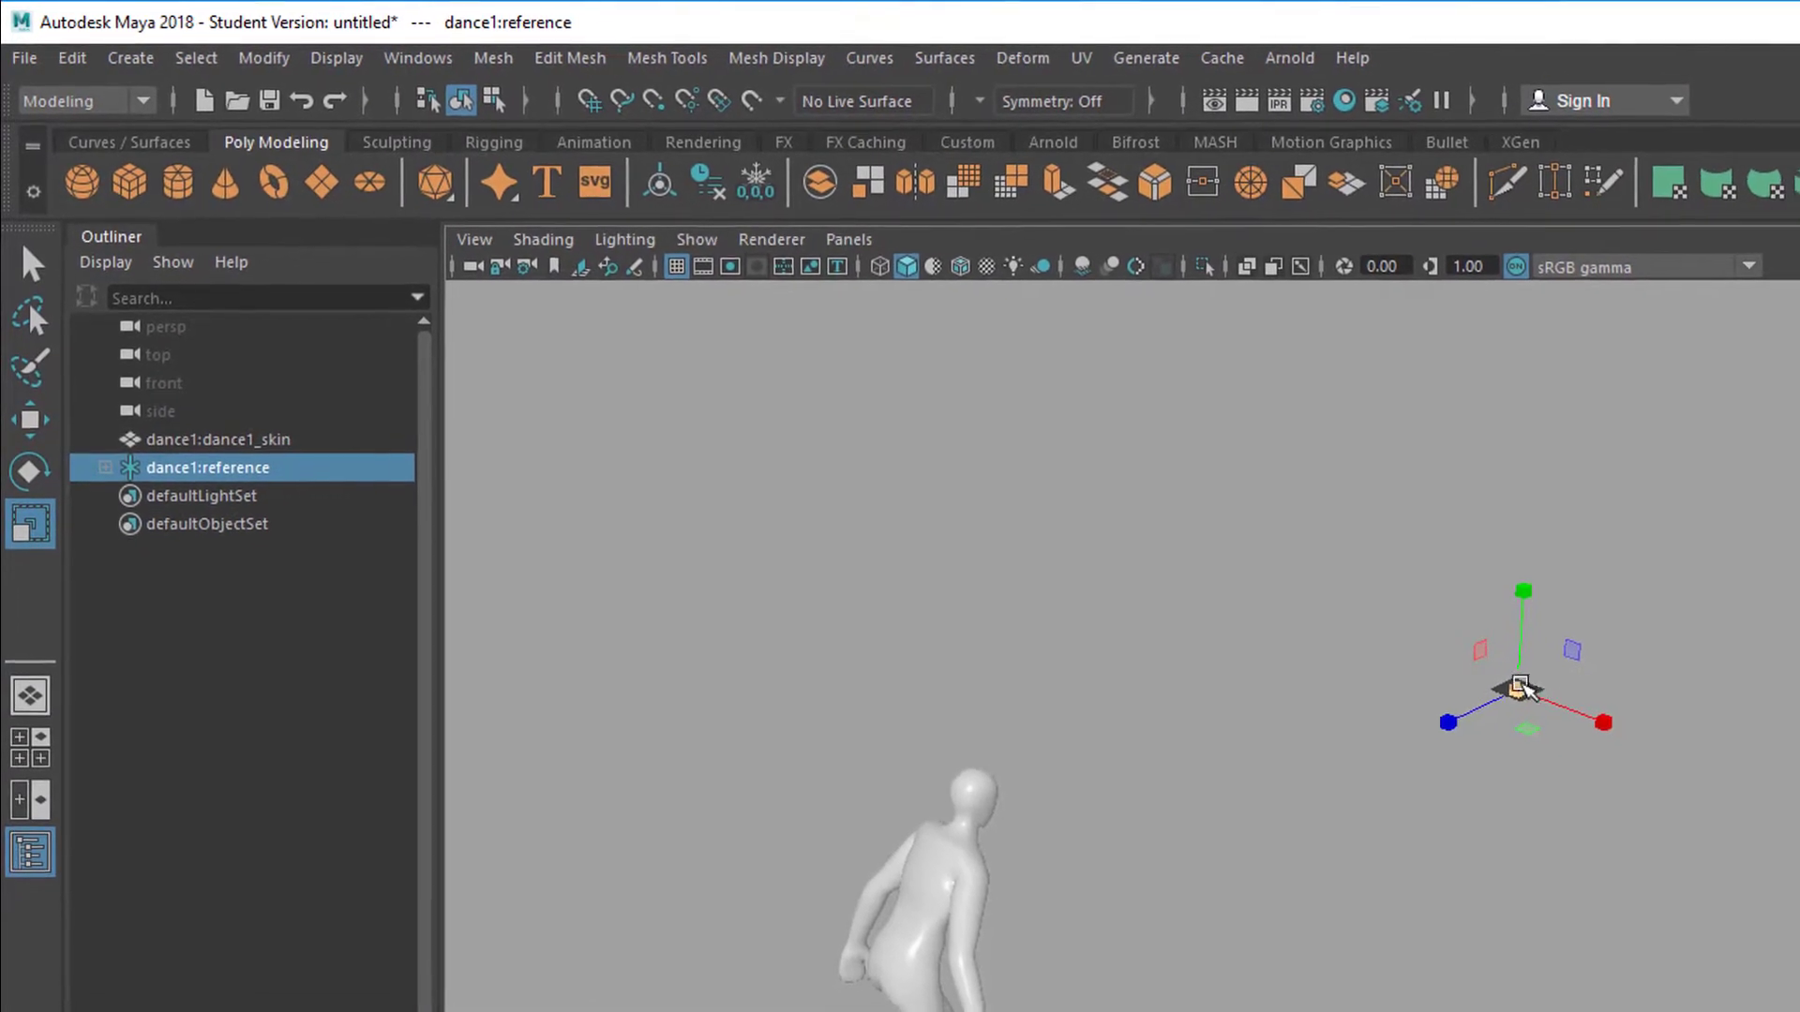
left_click_drag(1584, 721, 1163, 878)
left_click_drag(1096, 830, 441, 837)
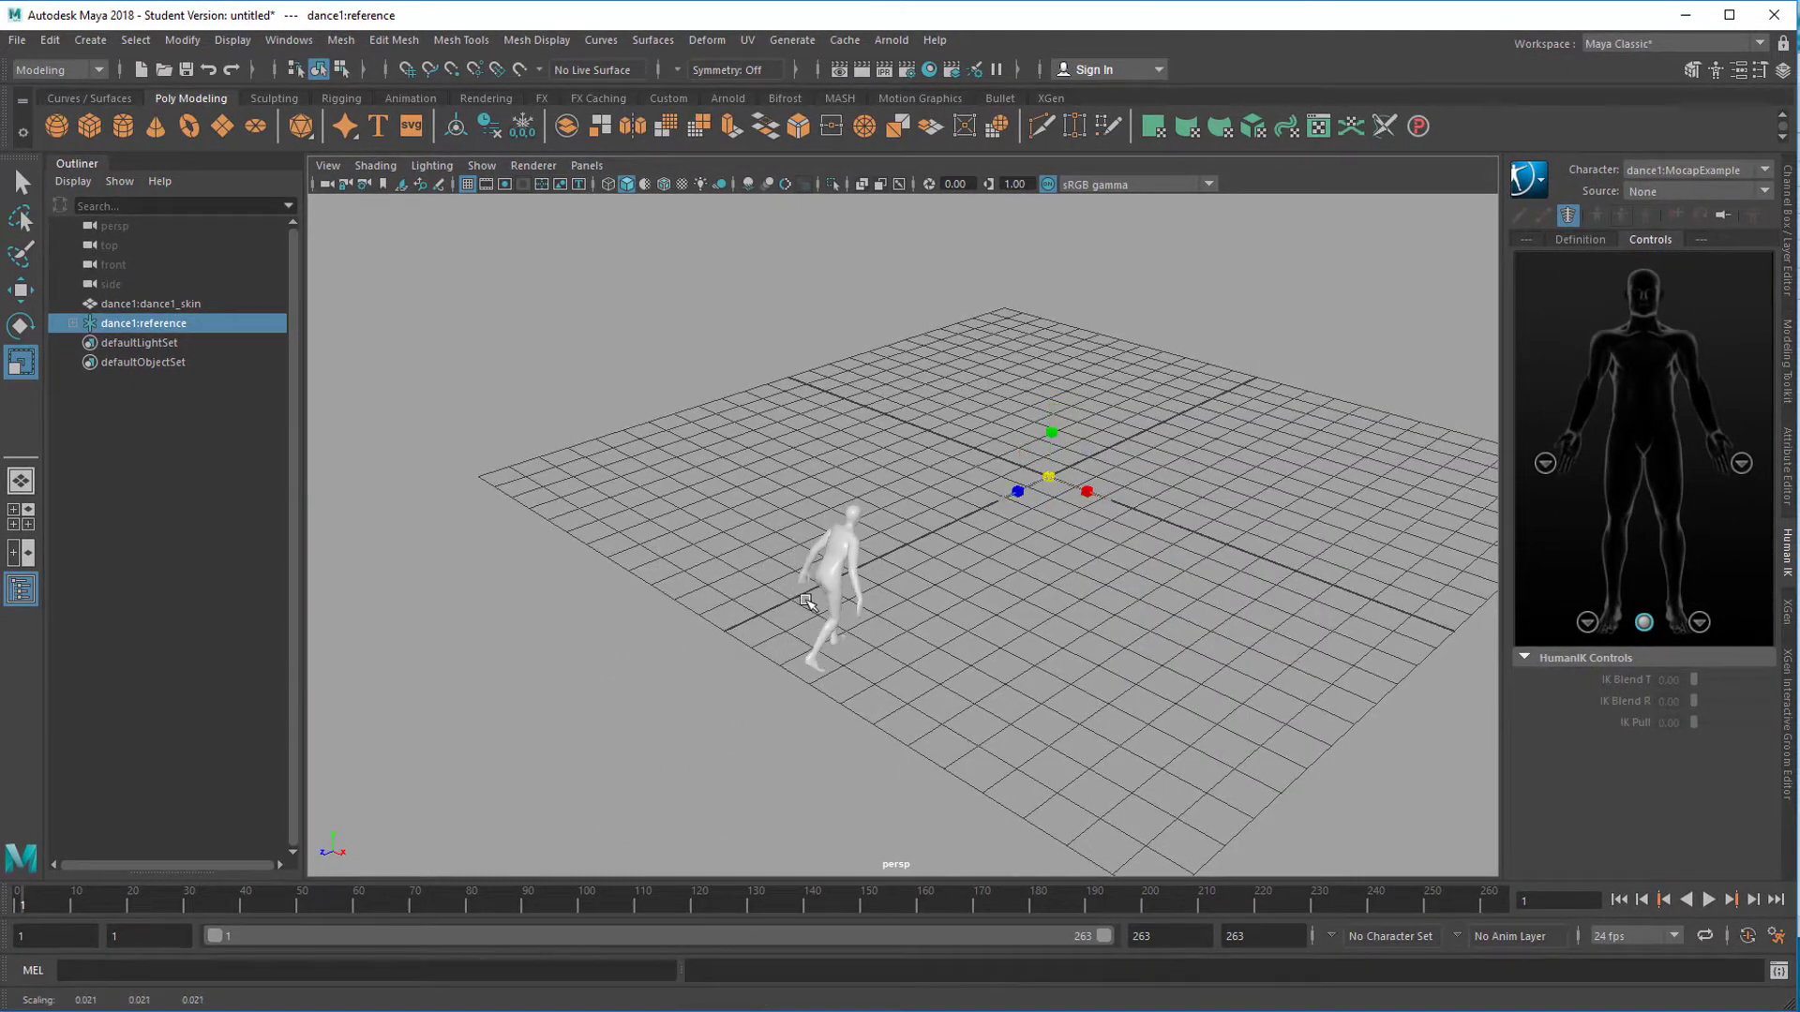
Select the character's dance1_skin mesh and open the XGen editor for it.
left_click_drag(1049, 664, 1057, 649, "alt")
middle_click_drag(1057, 649, 864, 581, "alt")
left_click_drag(864, 581, 874, 596, "alt")
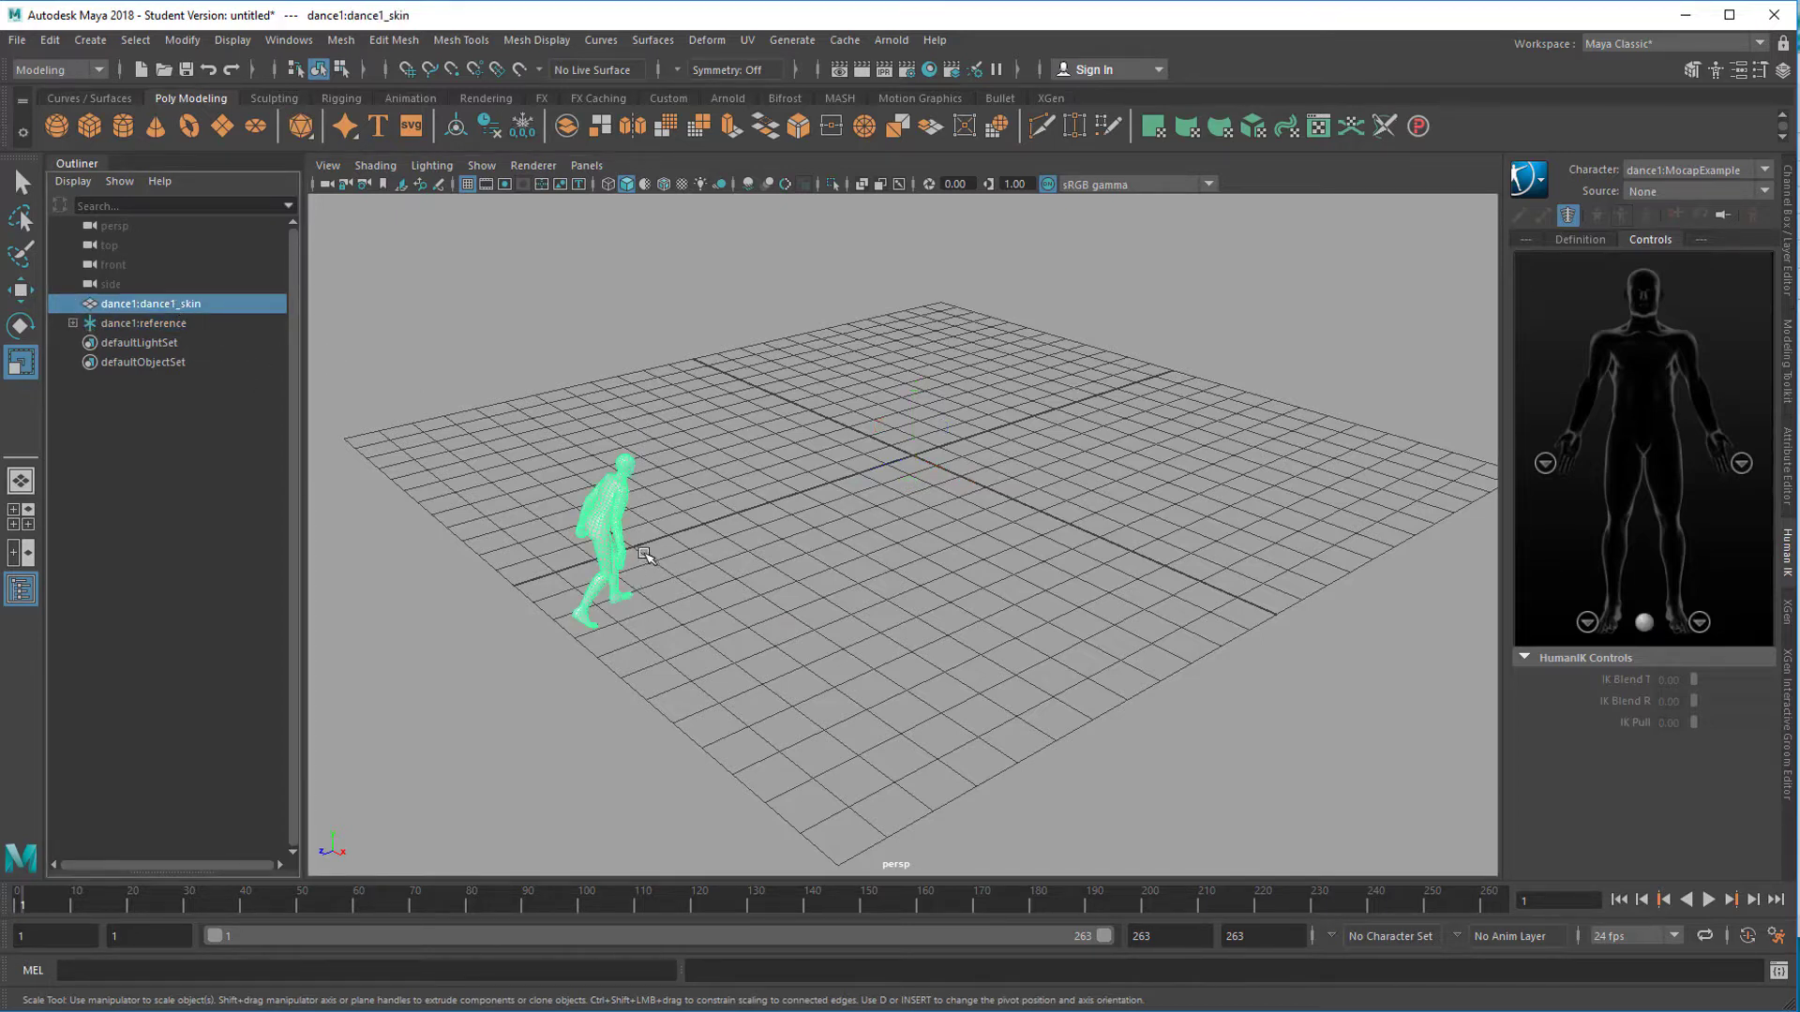
right_click_drag(747, 618, 860, 611, "alt")
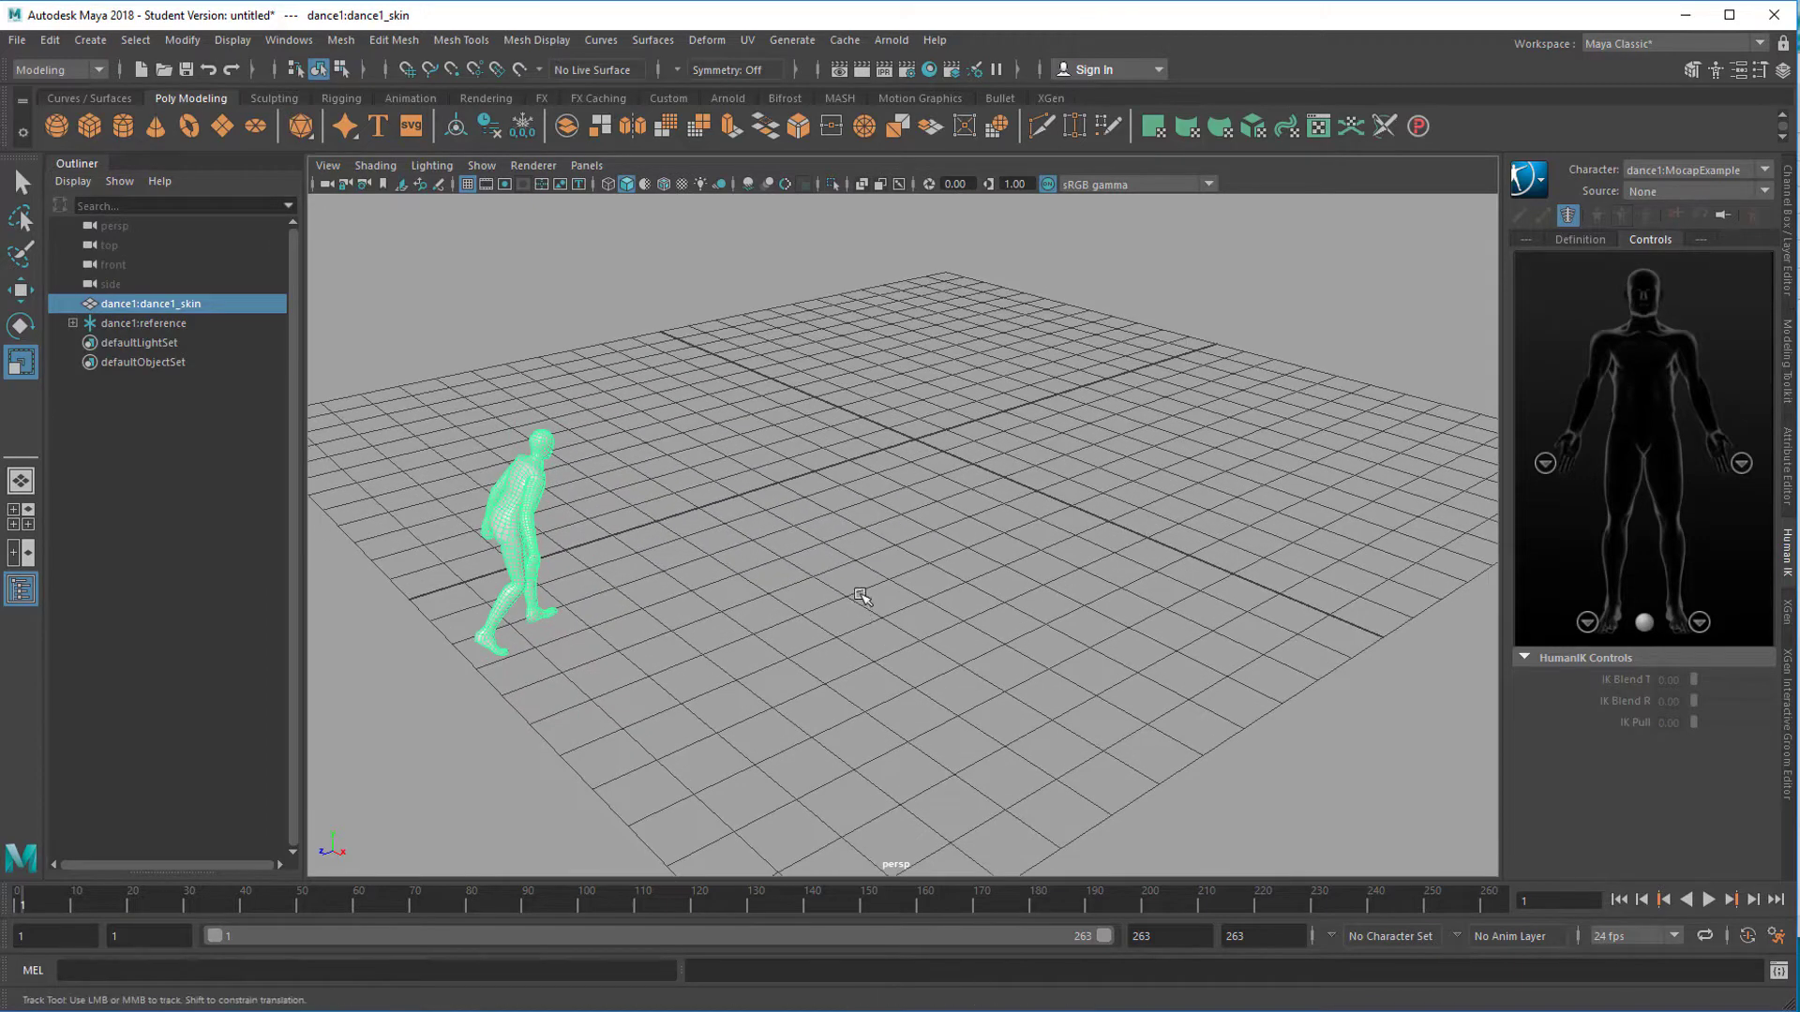
middle_click_drag(862, 596, 947, 597, "alt")
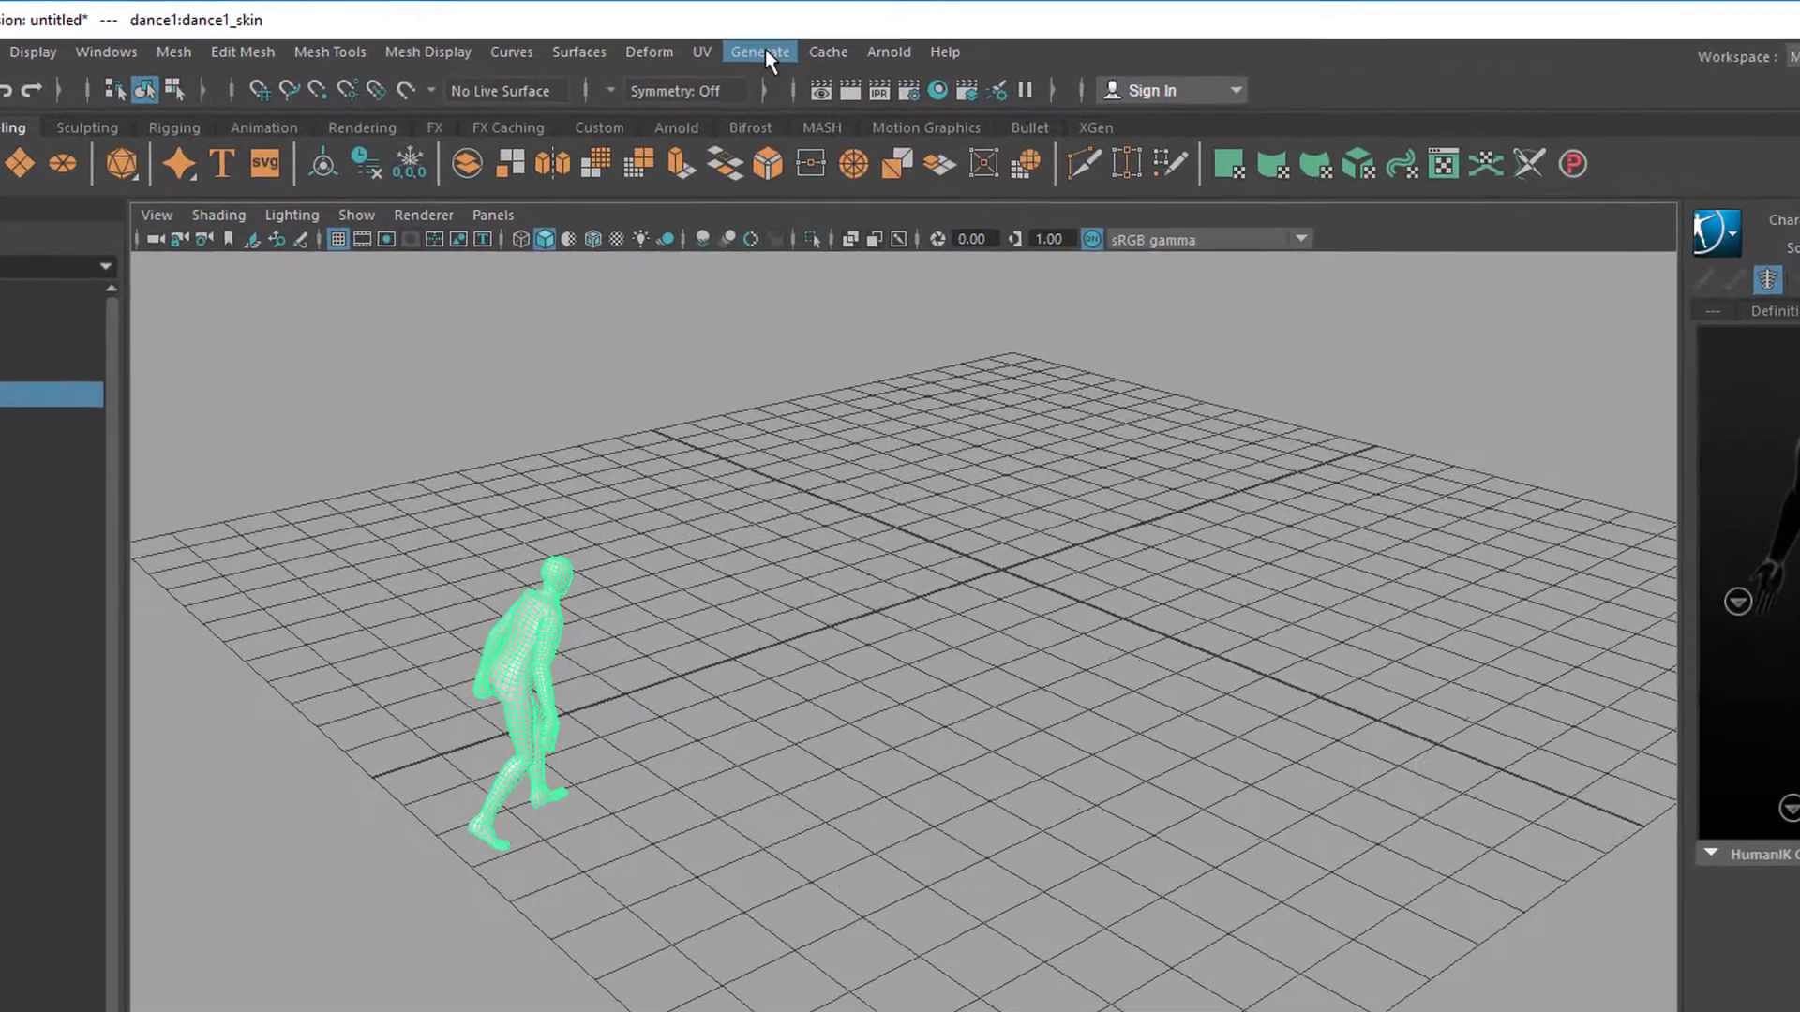
left_click(763, 53)
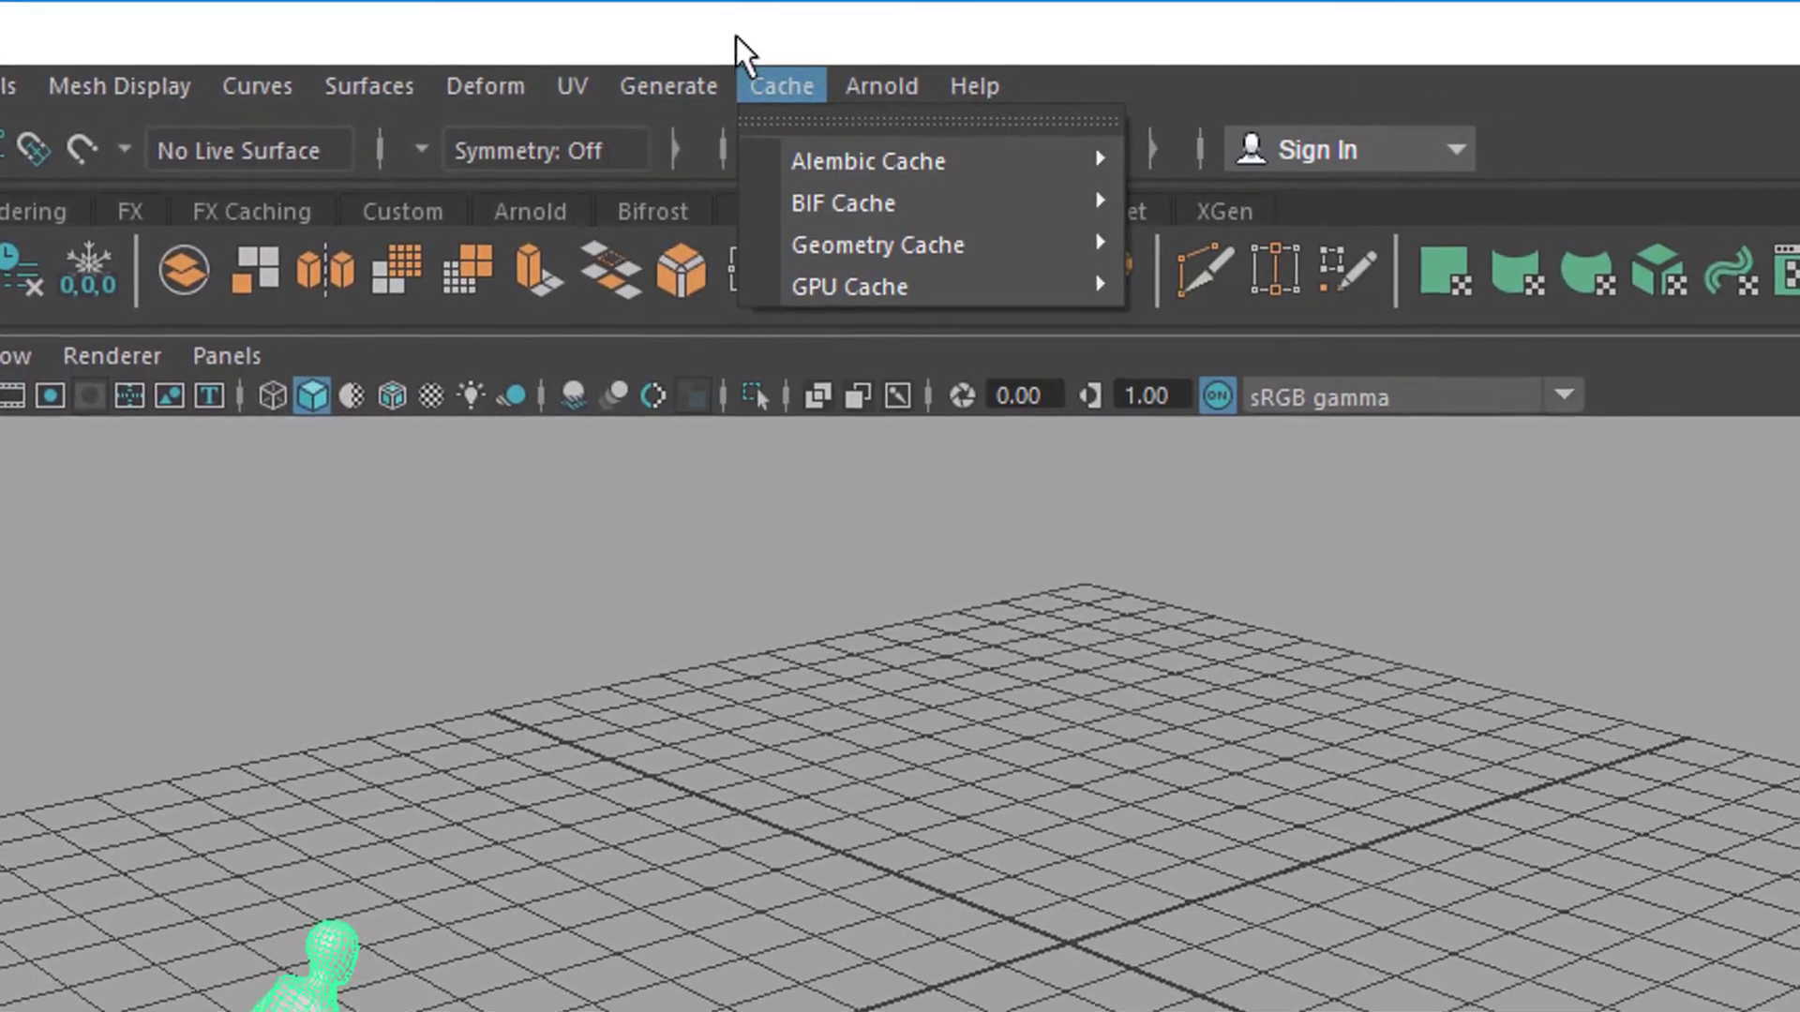
left_click(1714, 94)
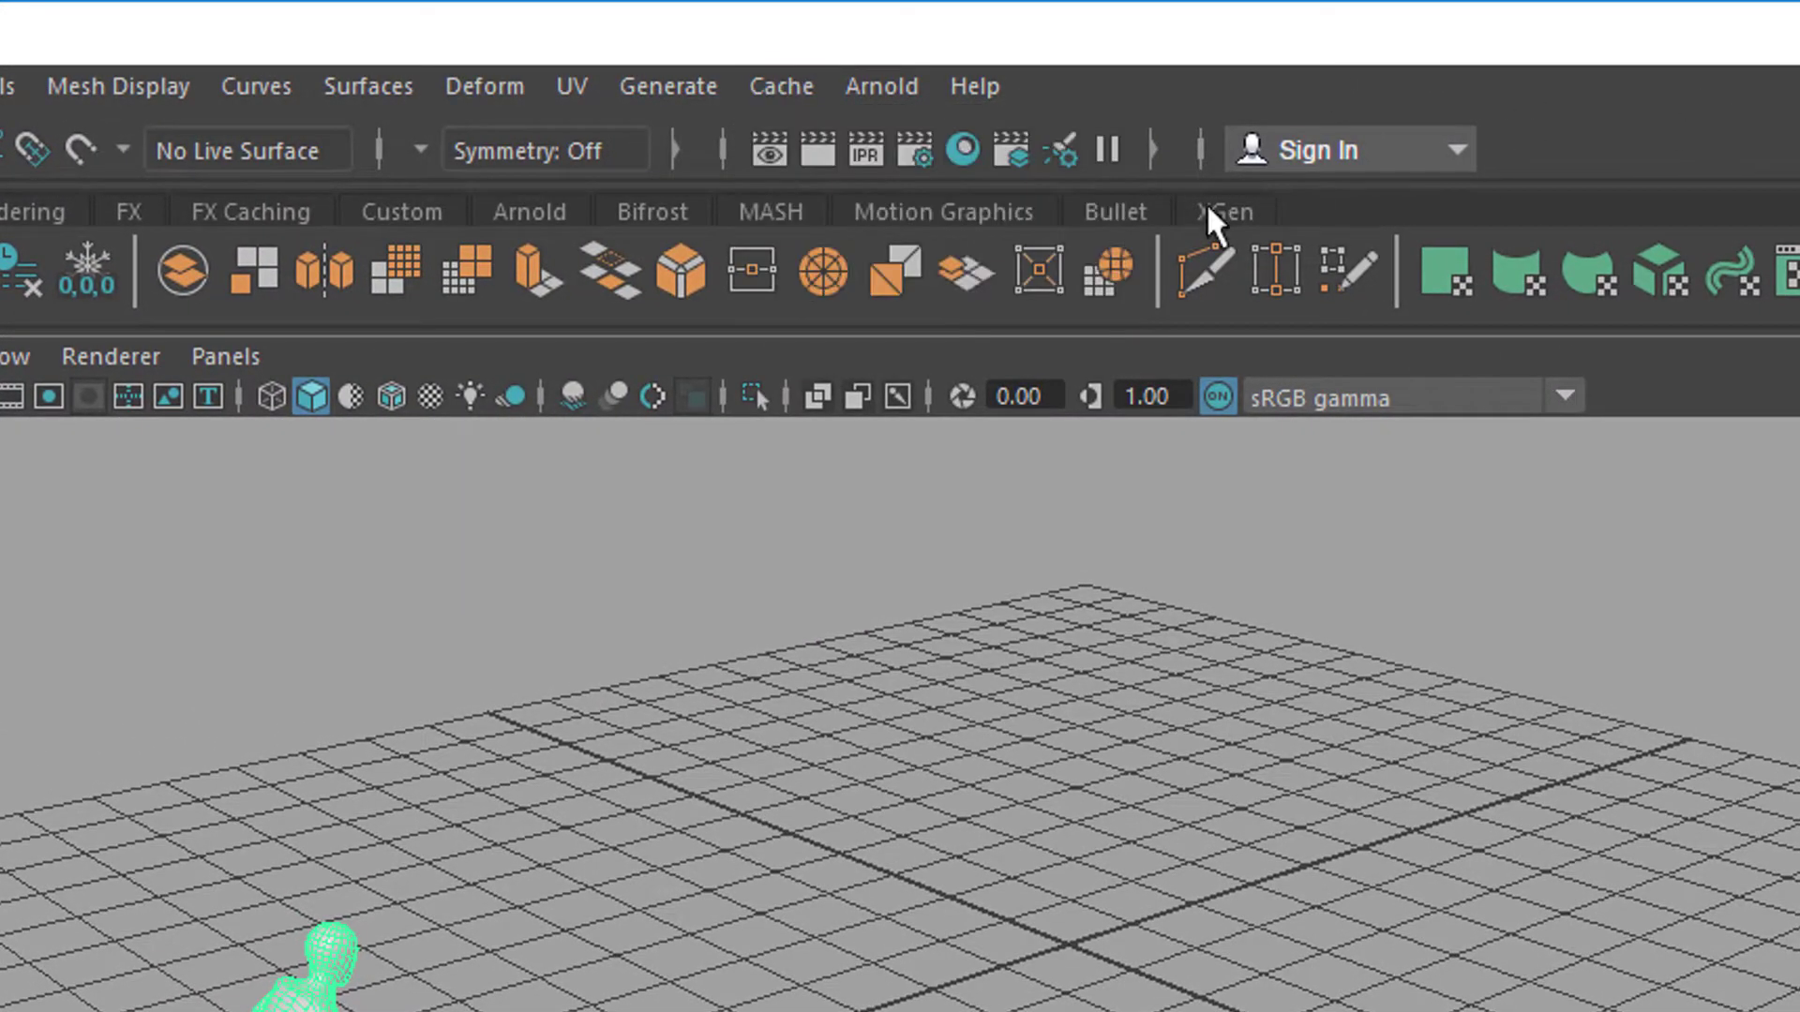
left_click(1224, 212)
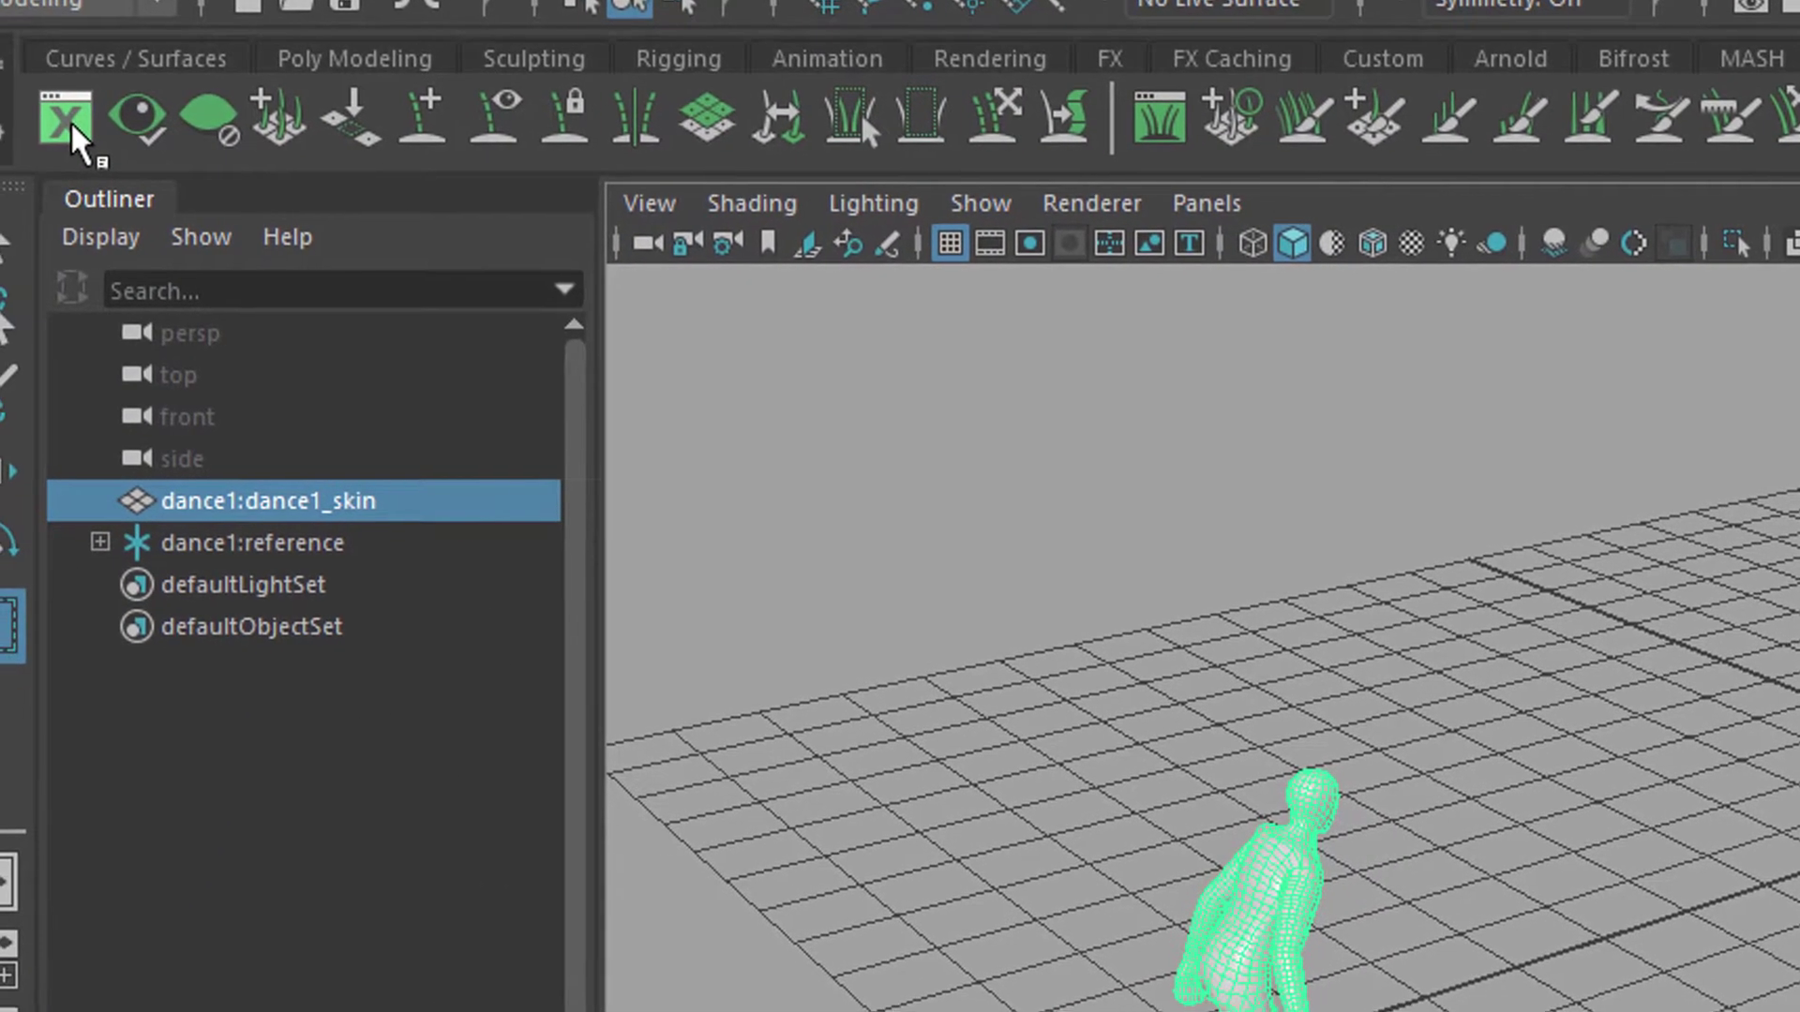
left_click(73, 126)
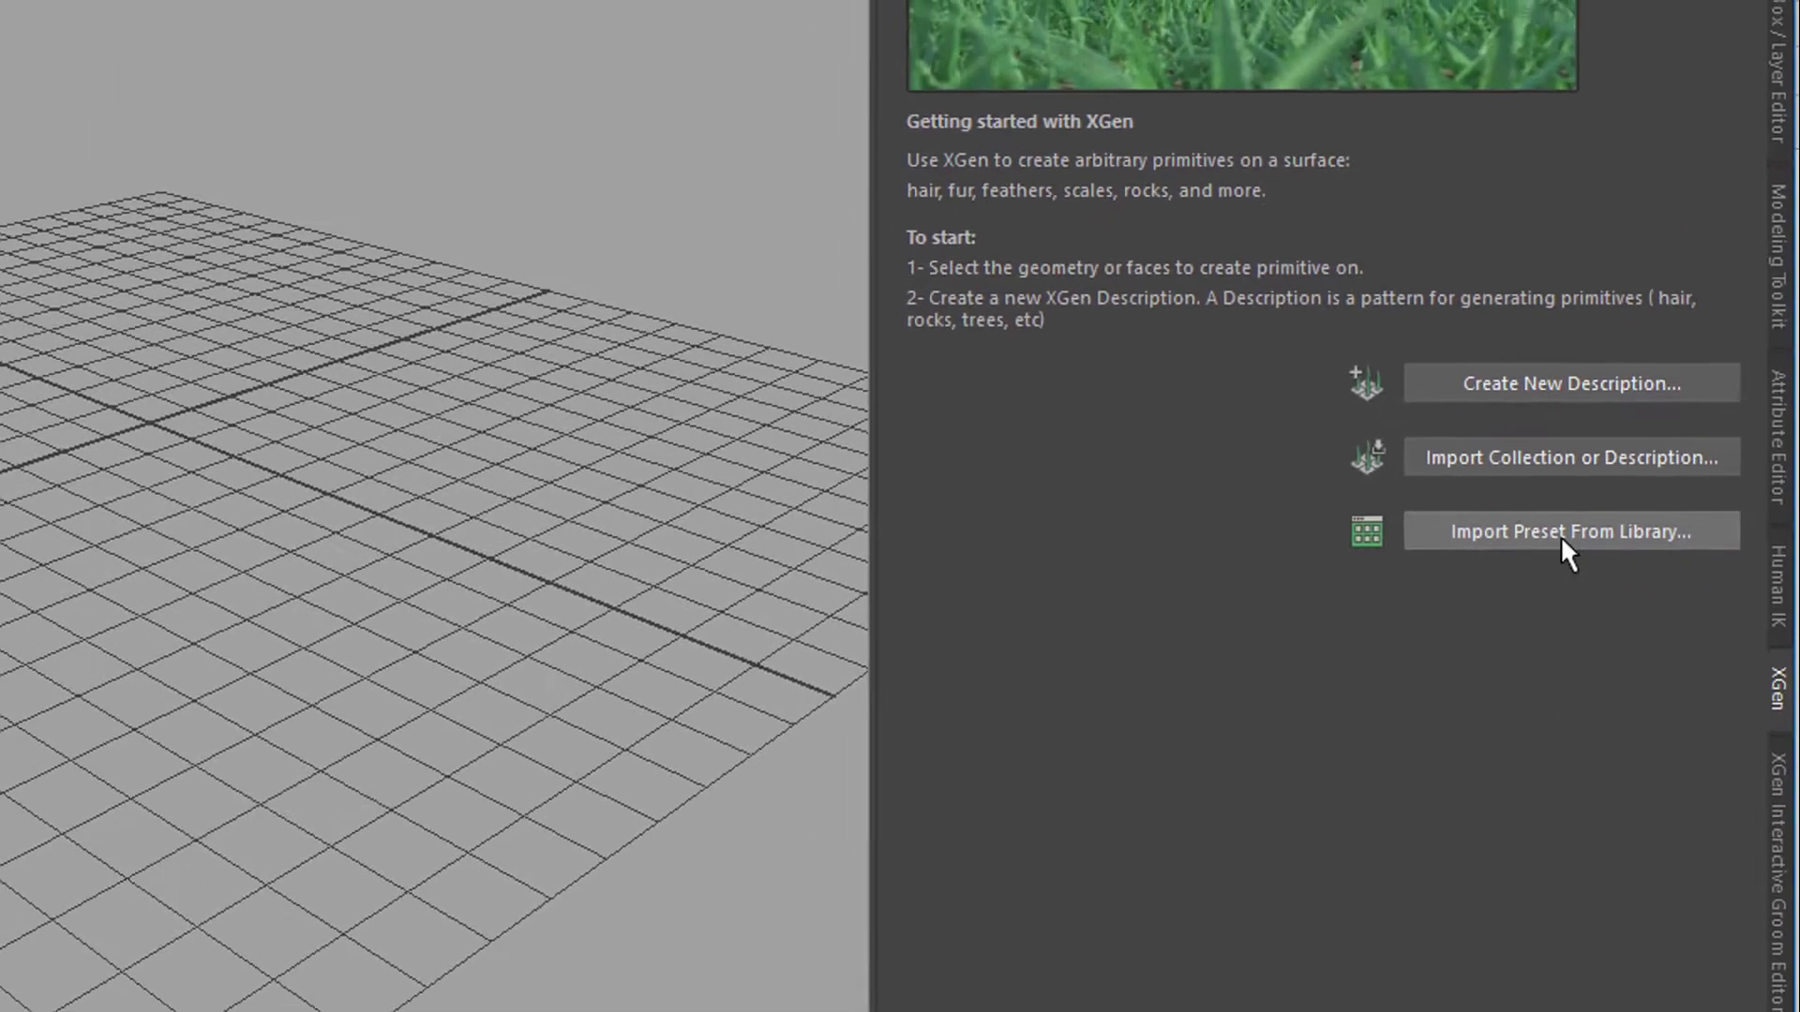
Import the Calico_Cat preset from the XGen preset library onto the dance1_skin mesh.
left_click(1625, 528)
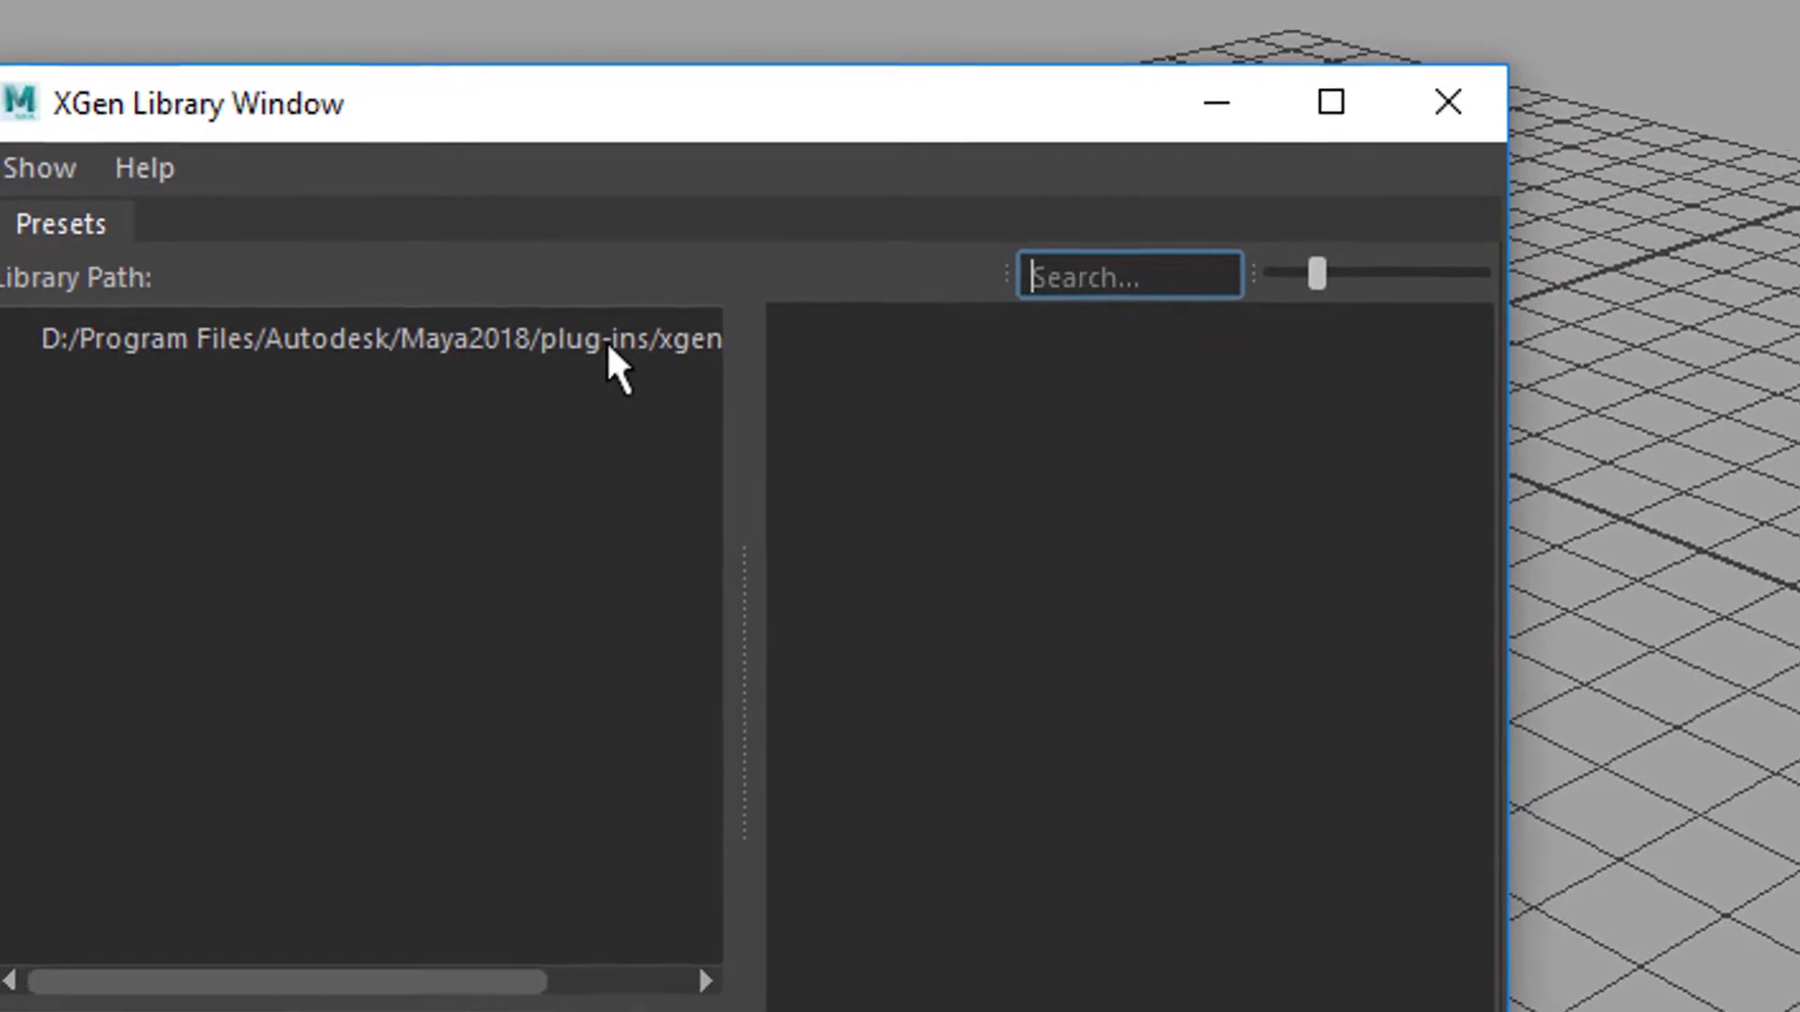
left_click(560, 353)
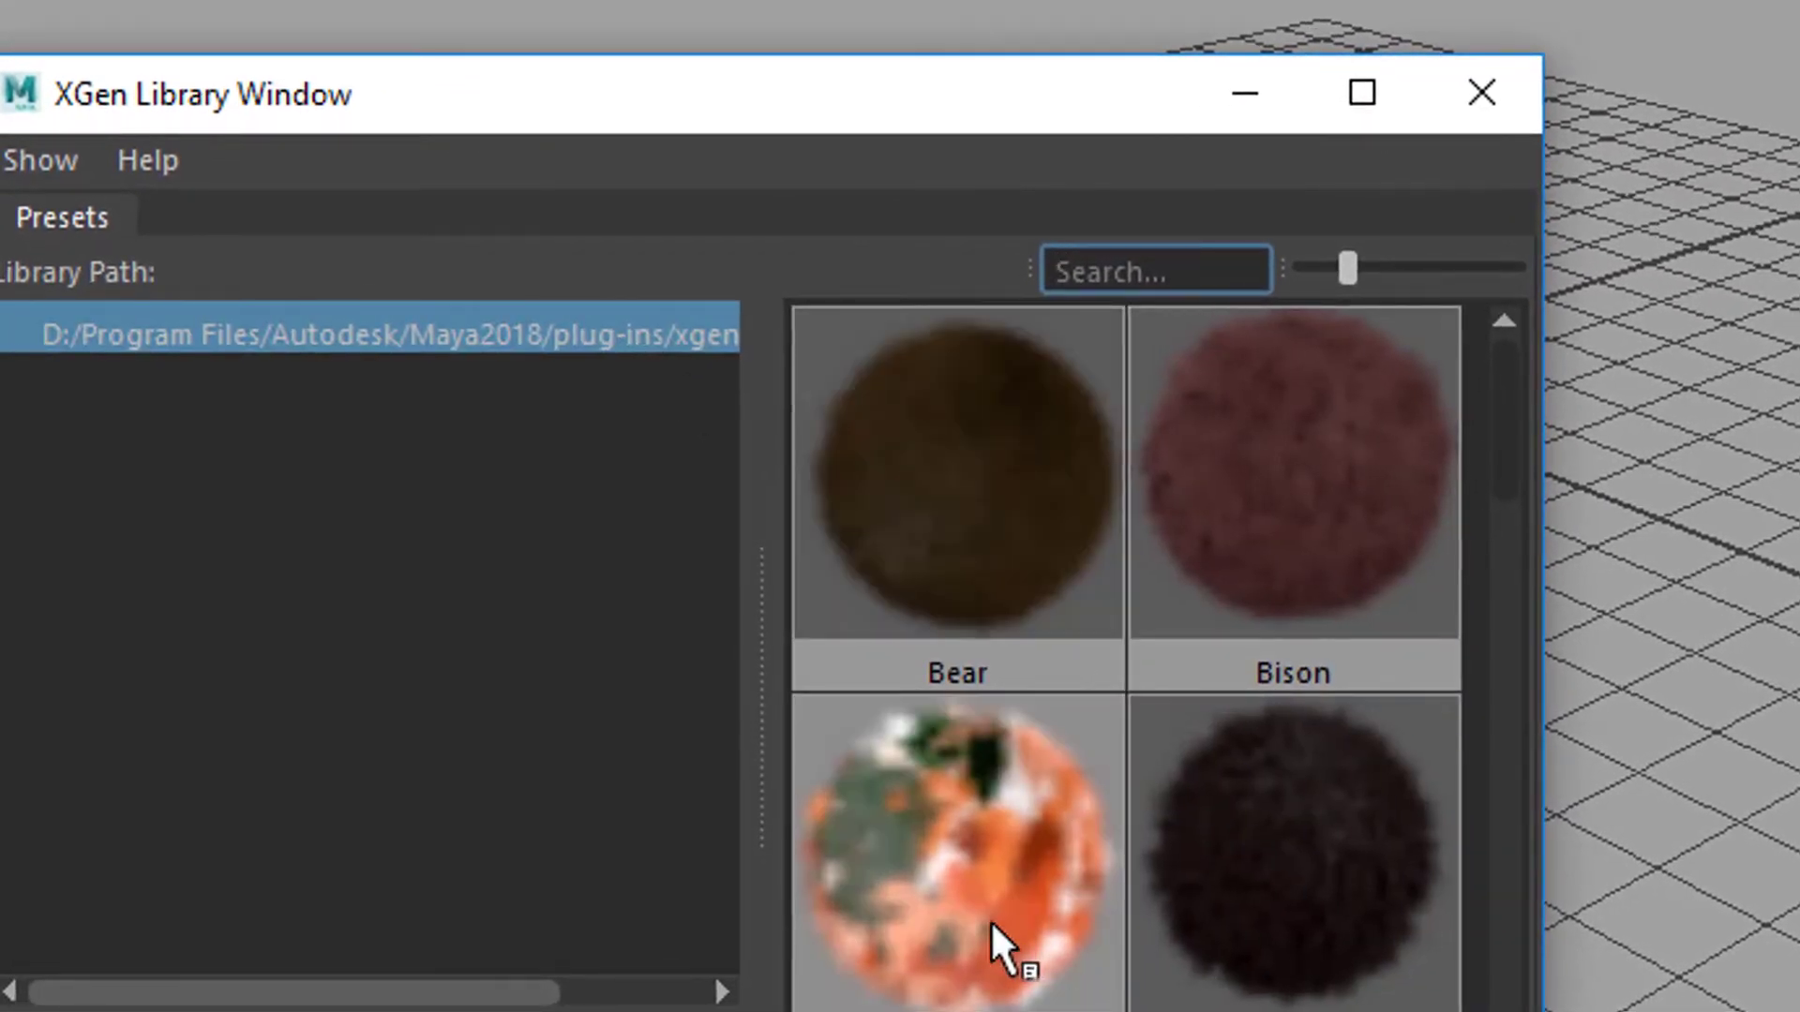
left_click(977, 911)
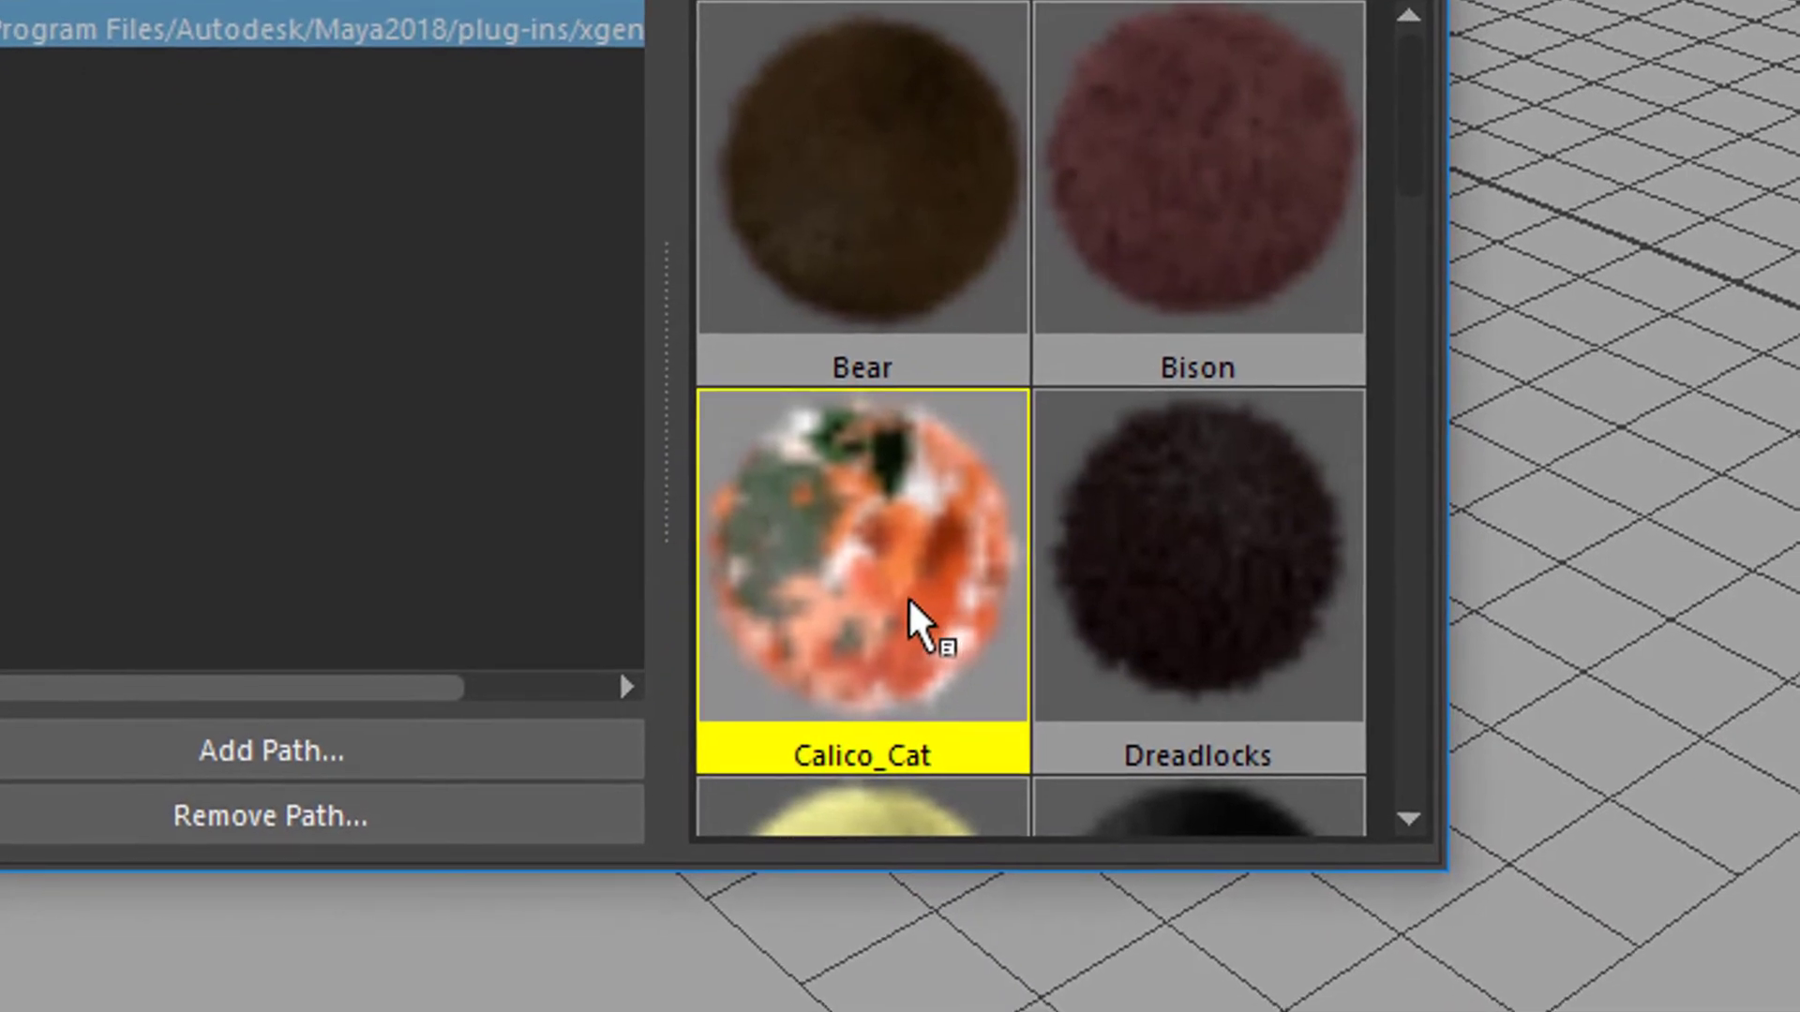
double_click(907, 597)
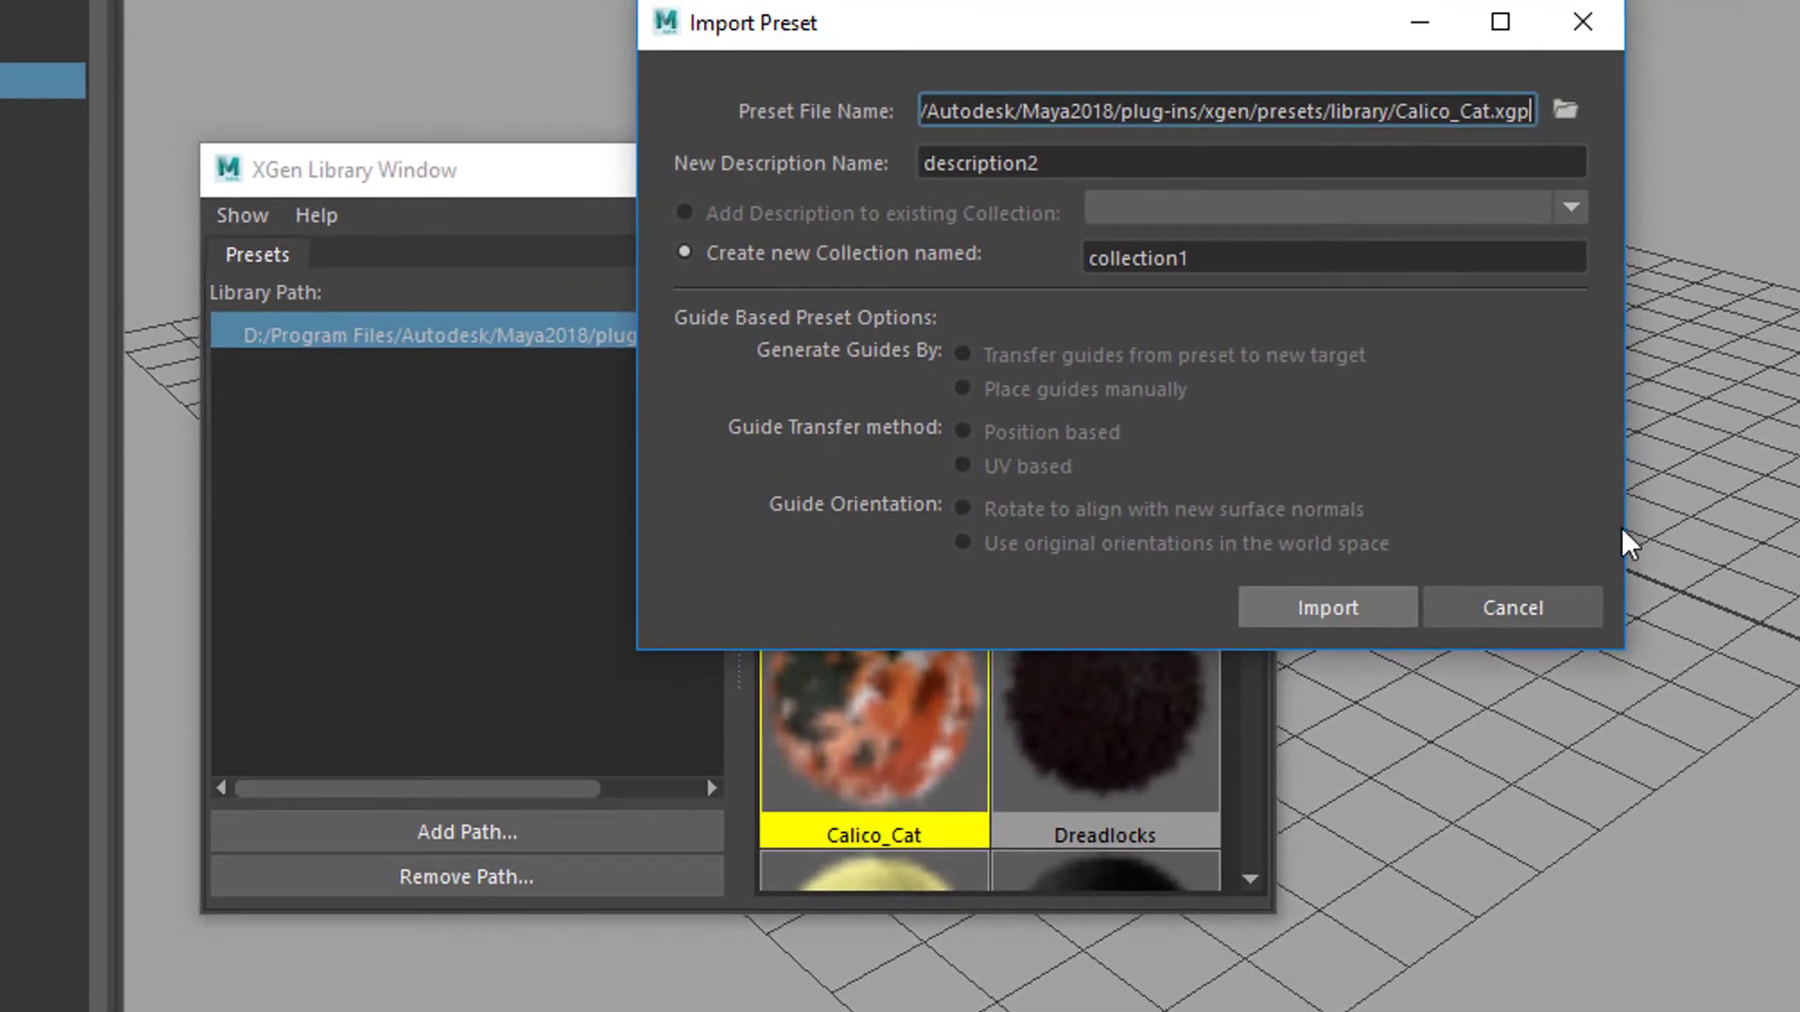
left_click(1442, 592)
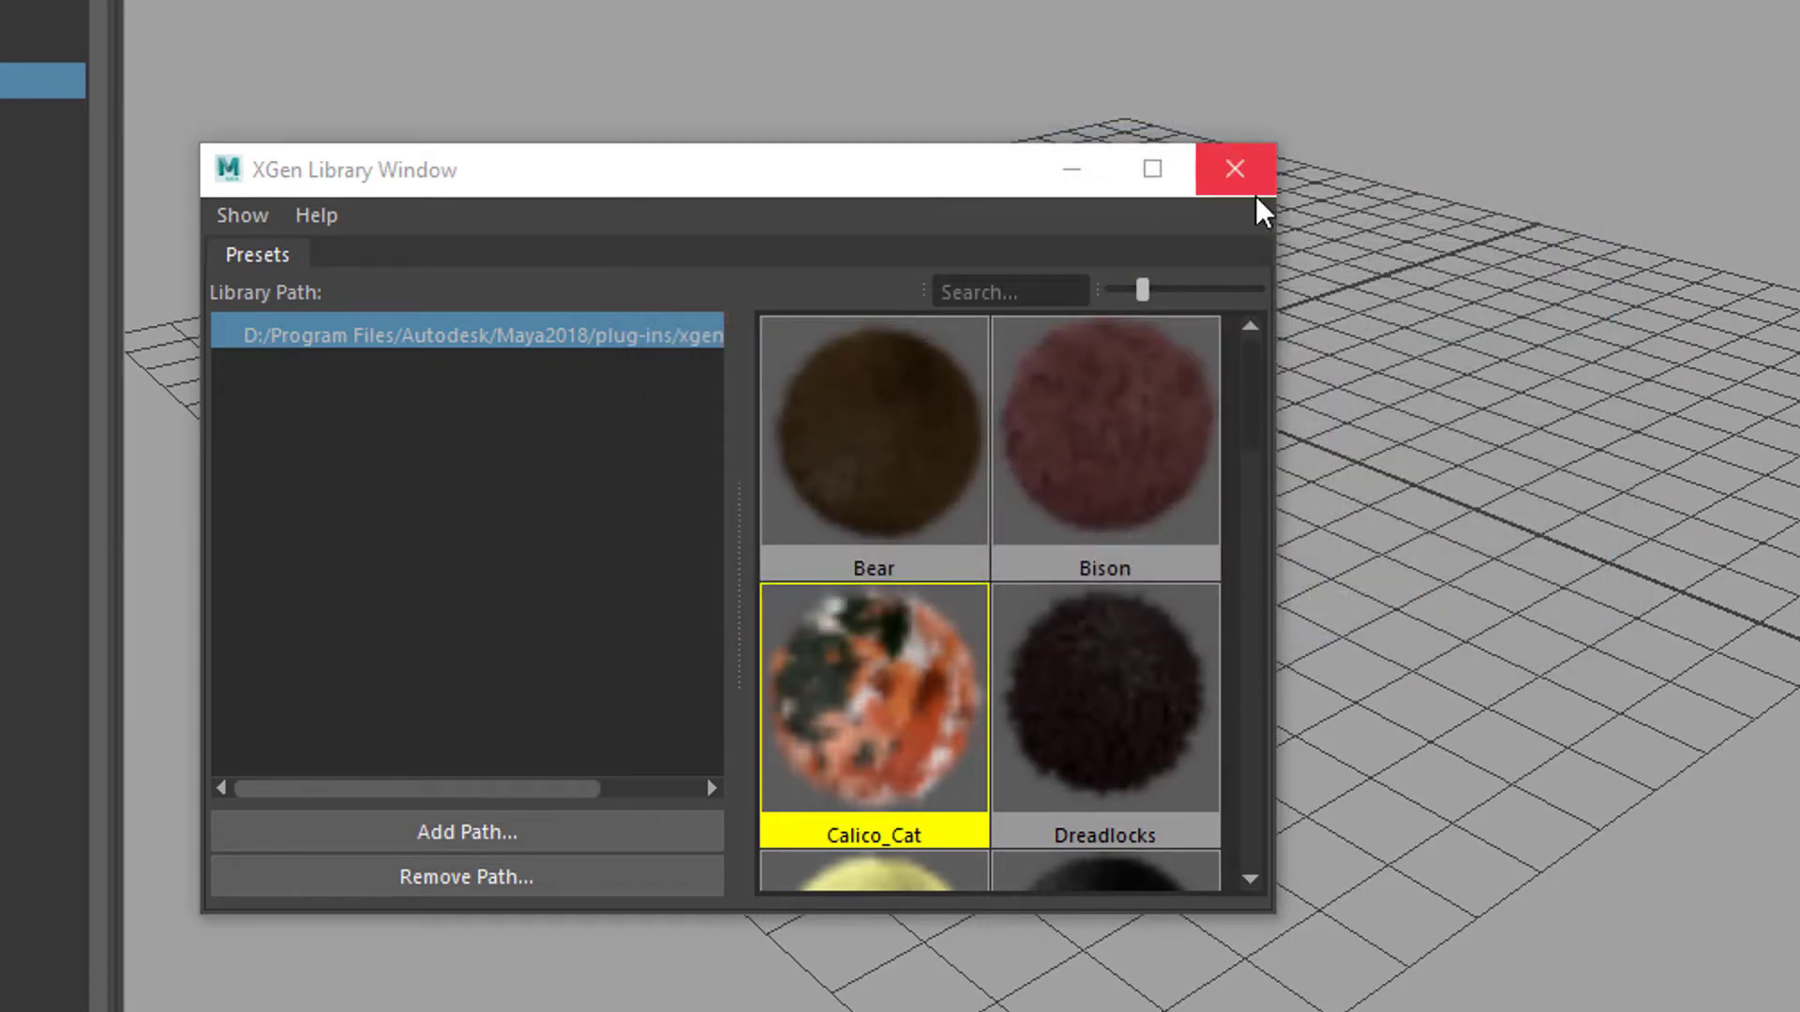
left_click(1235, 171)
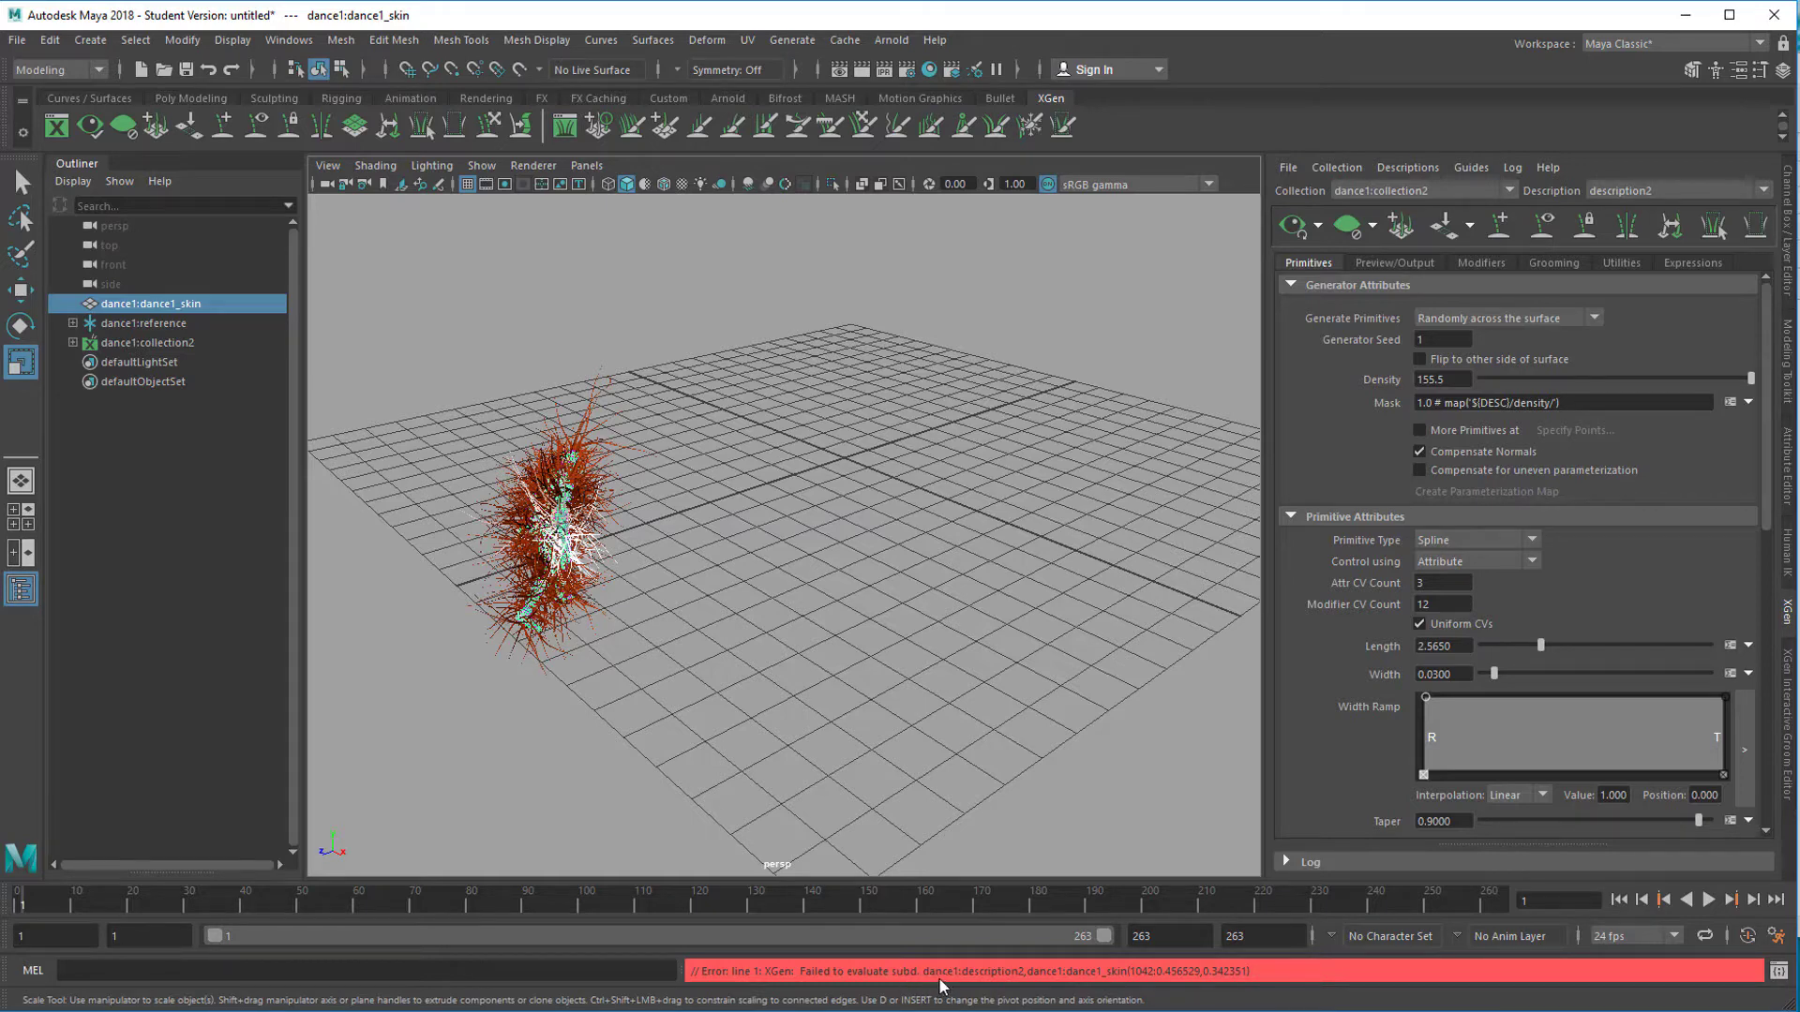
Play the start of the dance animation to examine how the XGen fur moves with the character.
left_click_drag(963, 740, 922, 697, "alt")
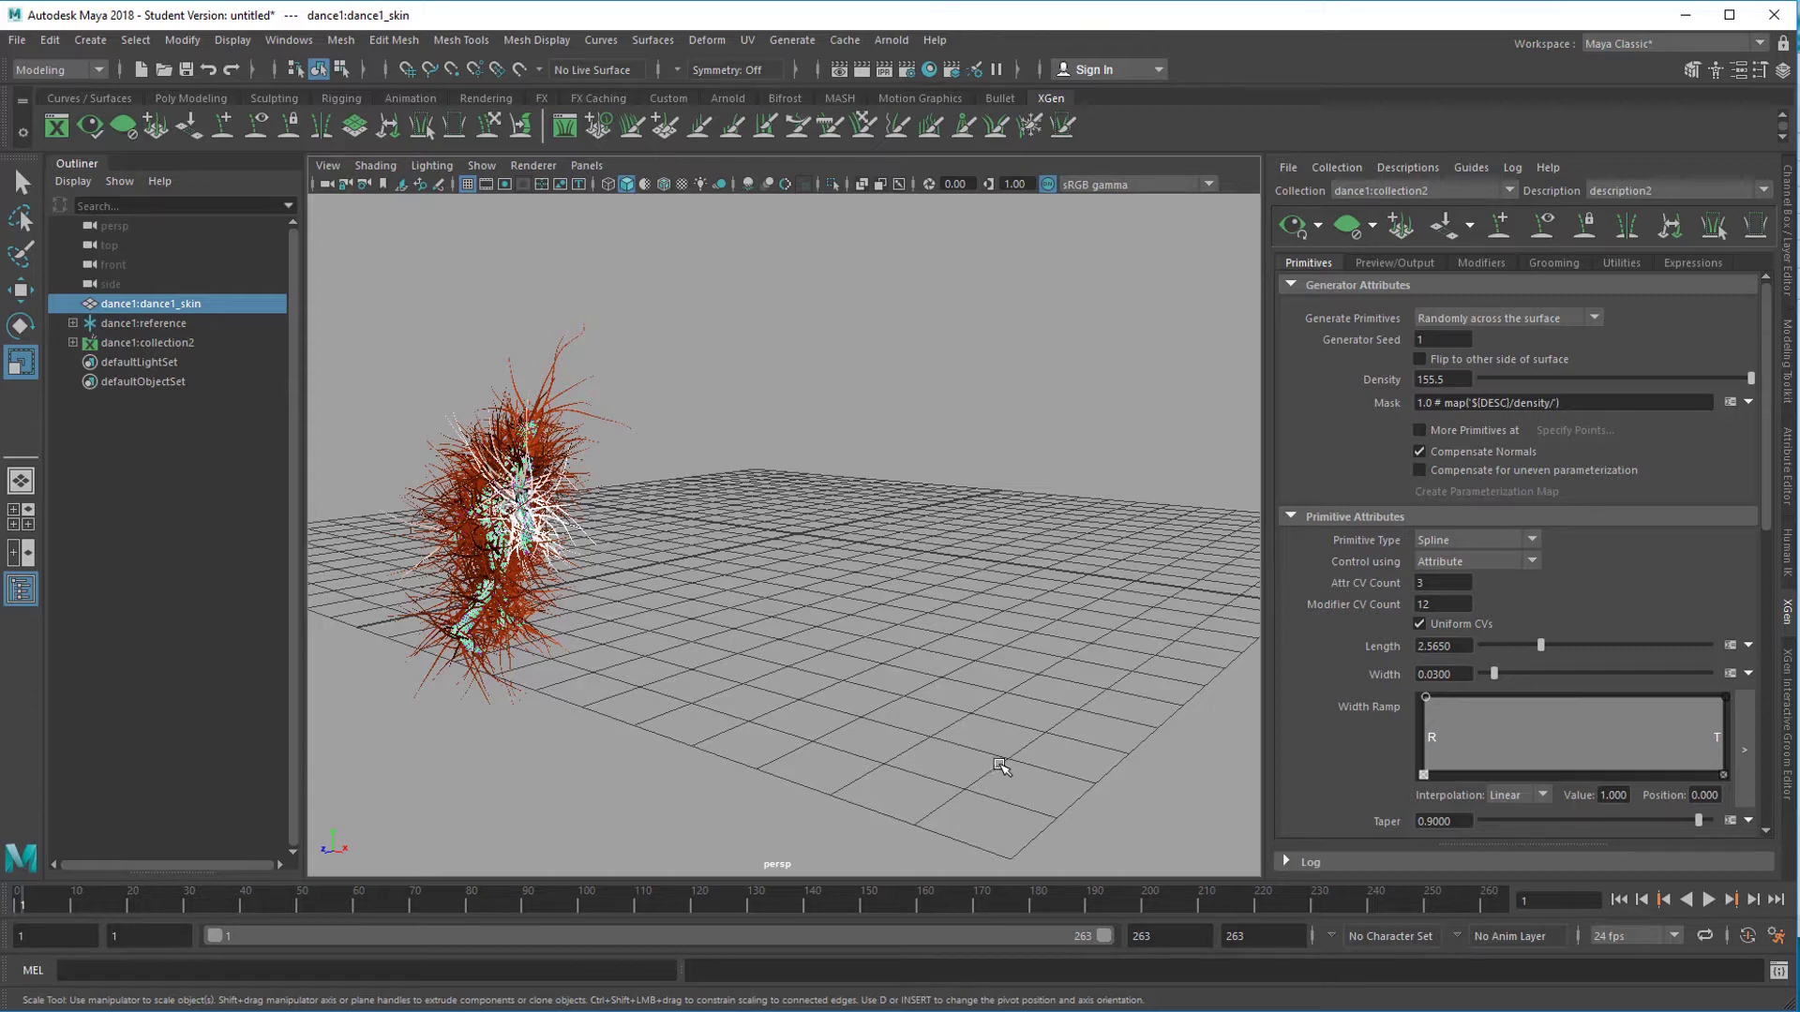
left_click(1708, 900)
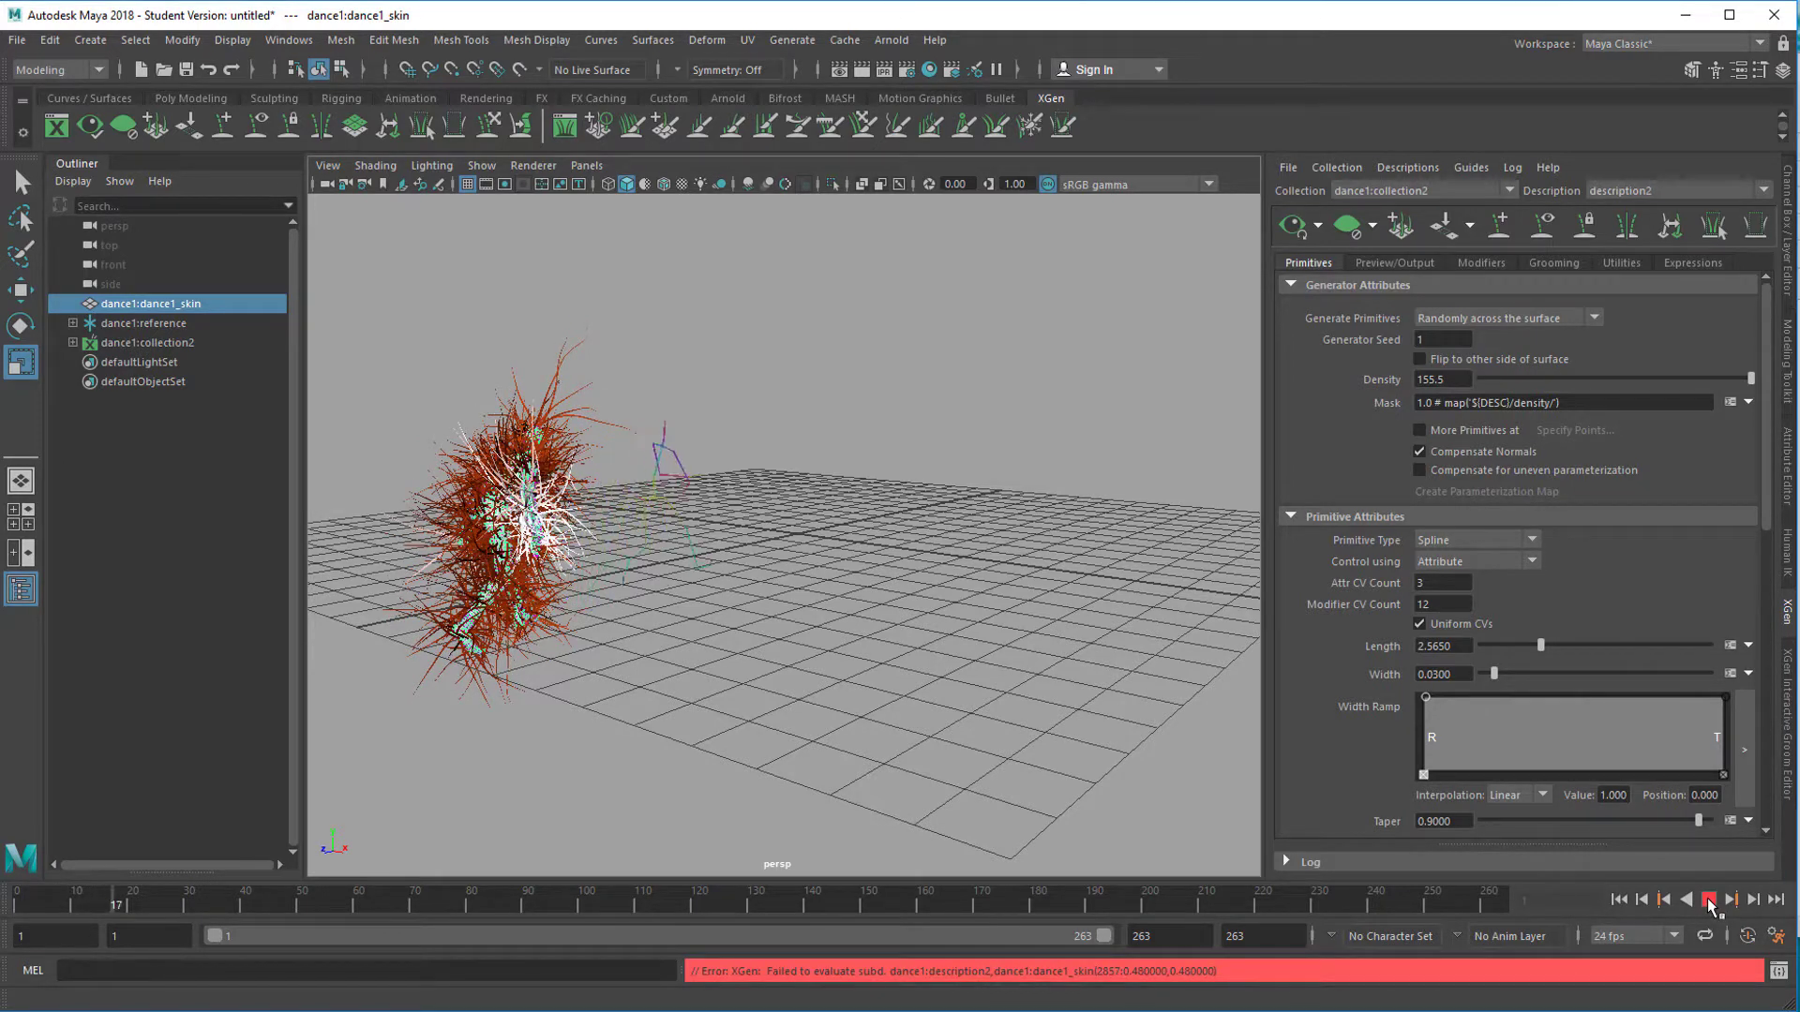
left_click(1707, 902)
Switch the viewport background to black and play the animation further with the fur displayed, stopping at frame 69.
middle_click_drag(692, 674, 971, 666, "alt")
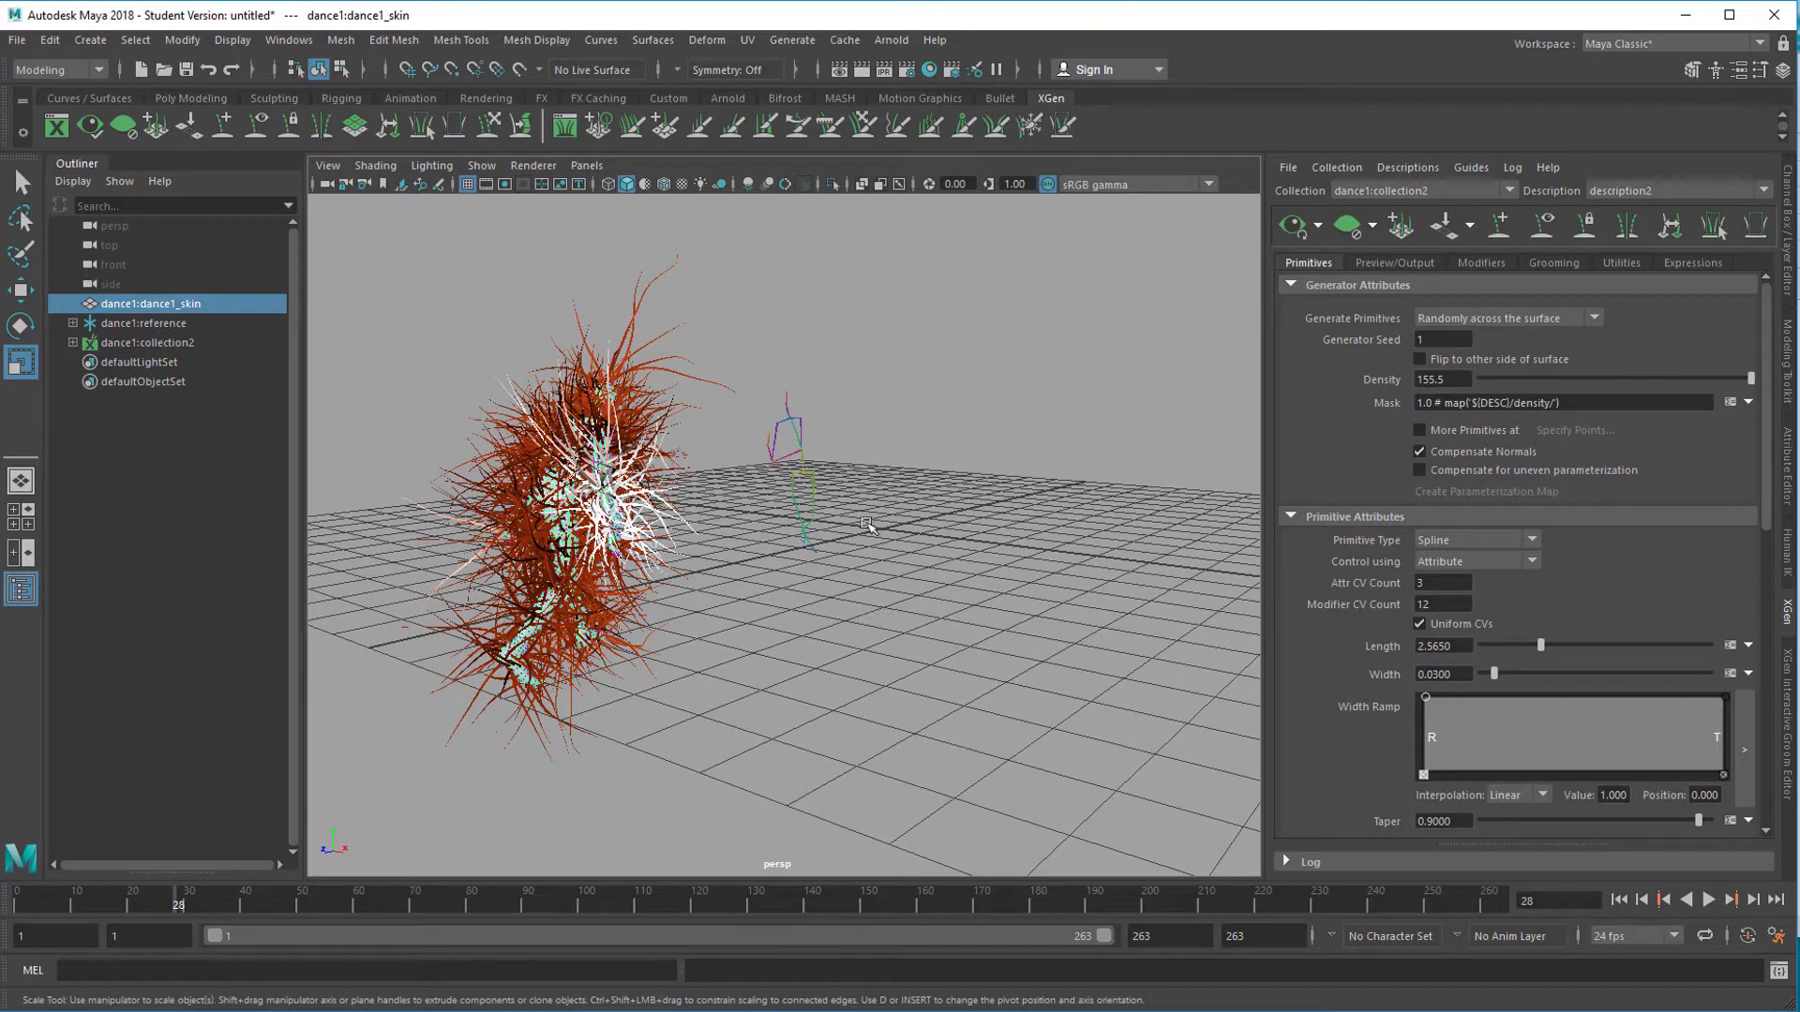
key("alt+b")
key("alt+b")
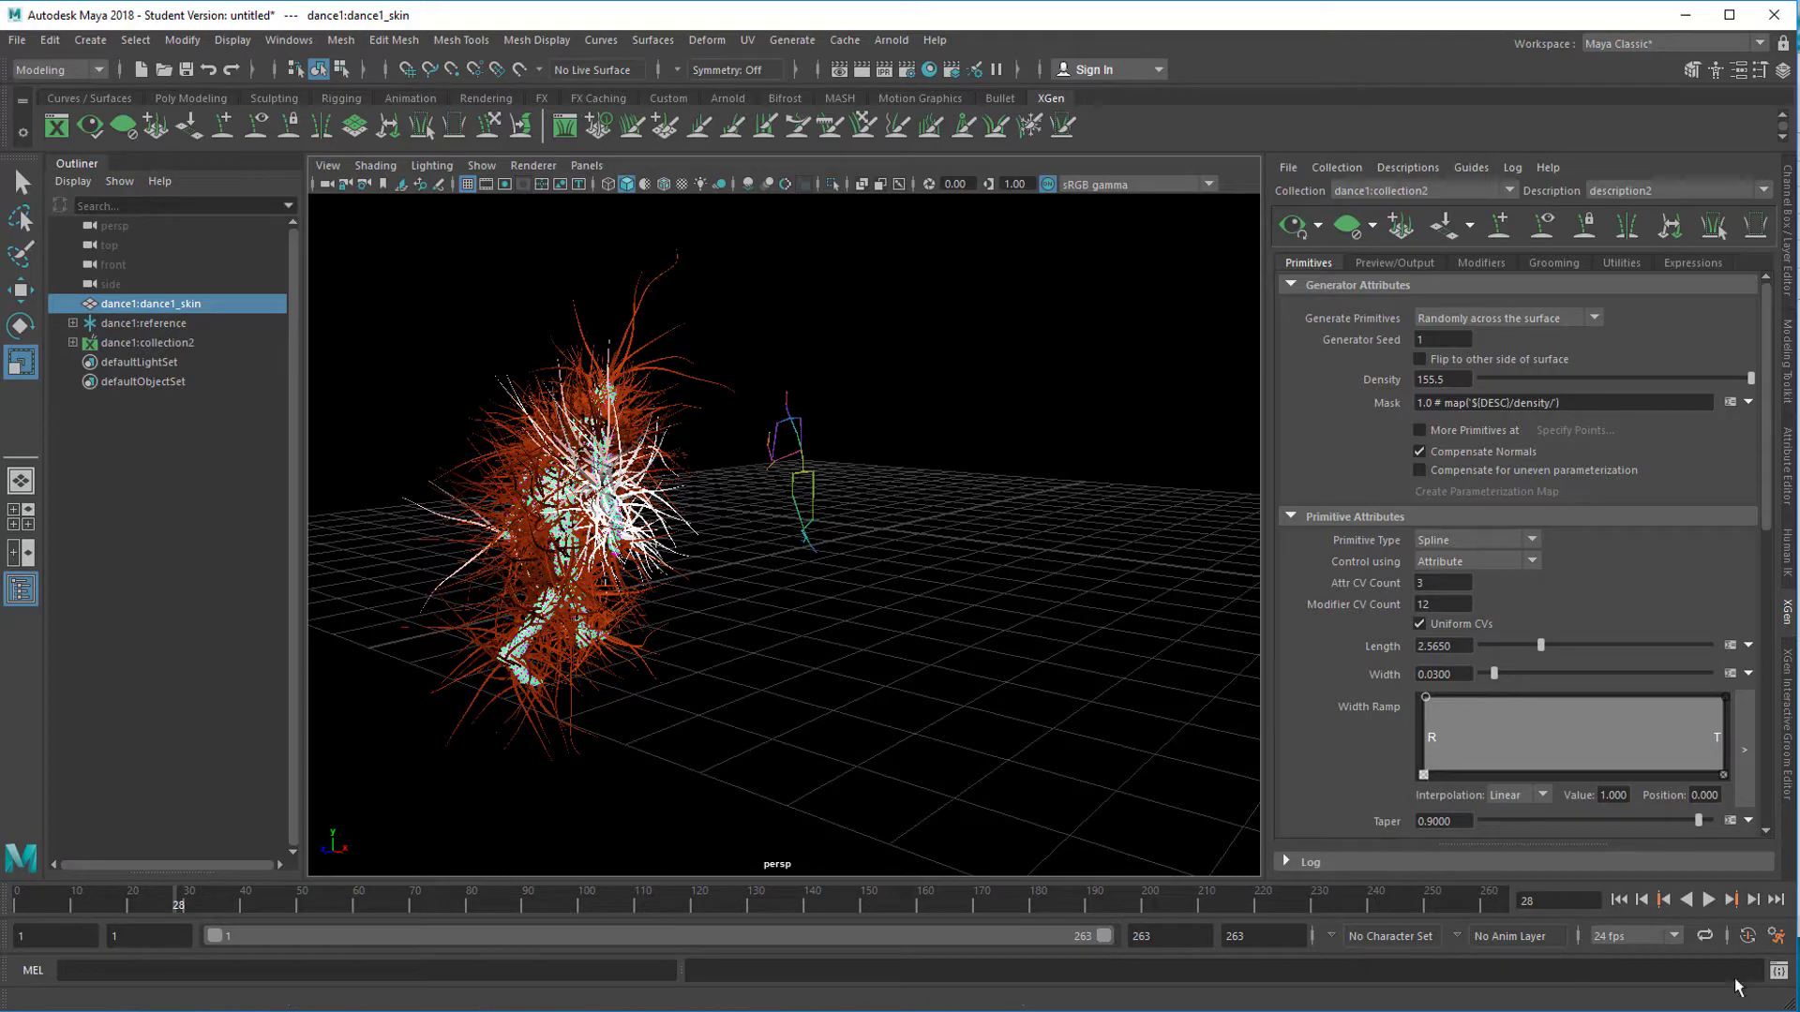
left_click(1708, 900)
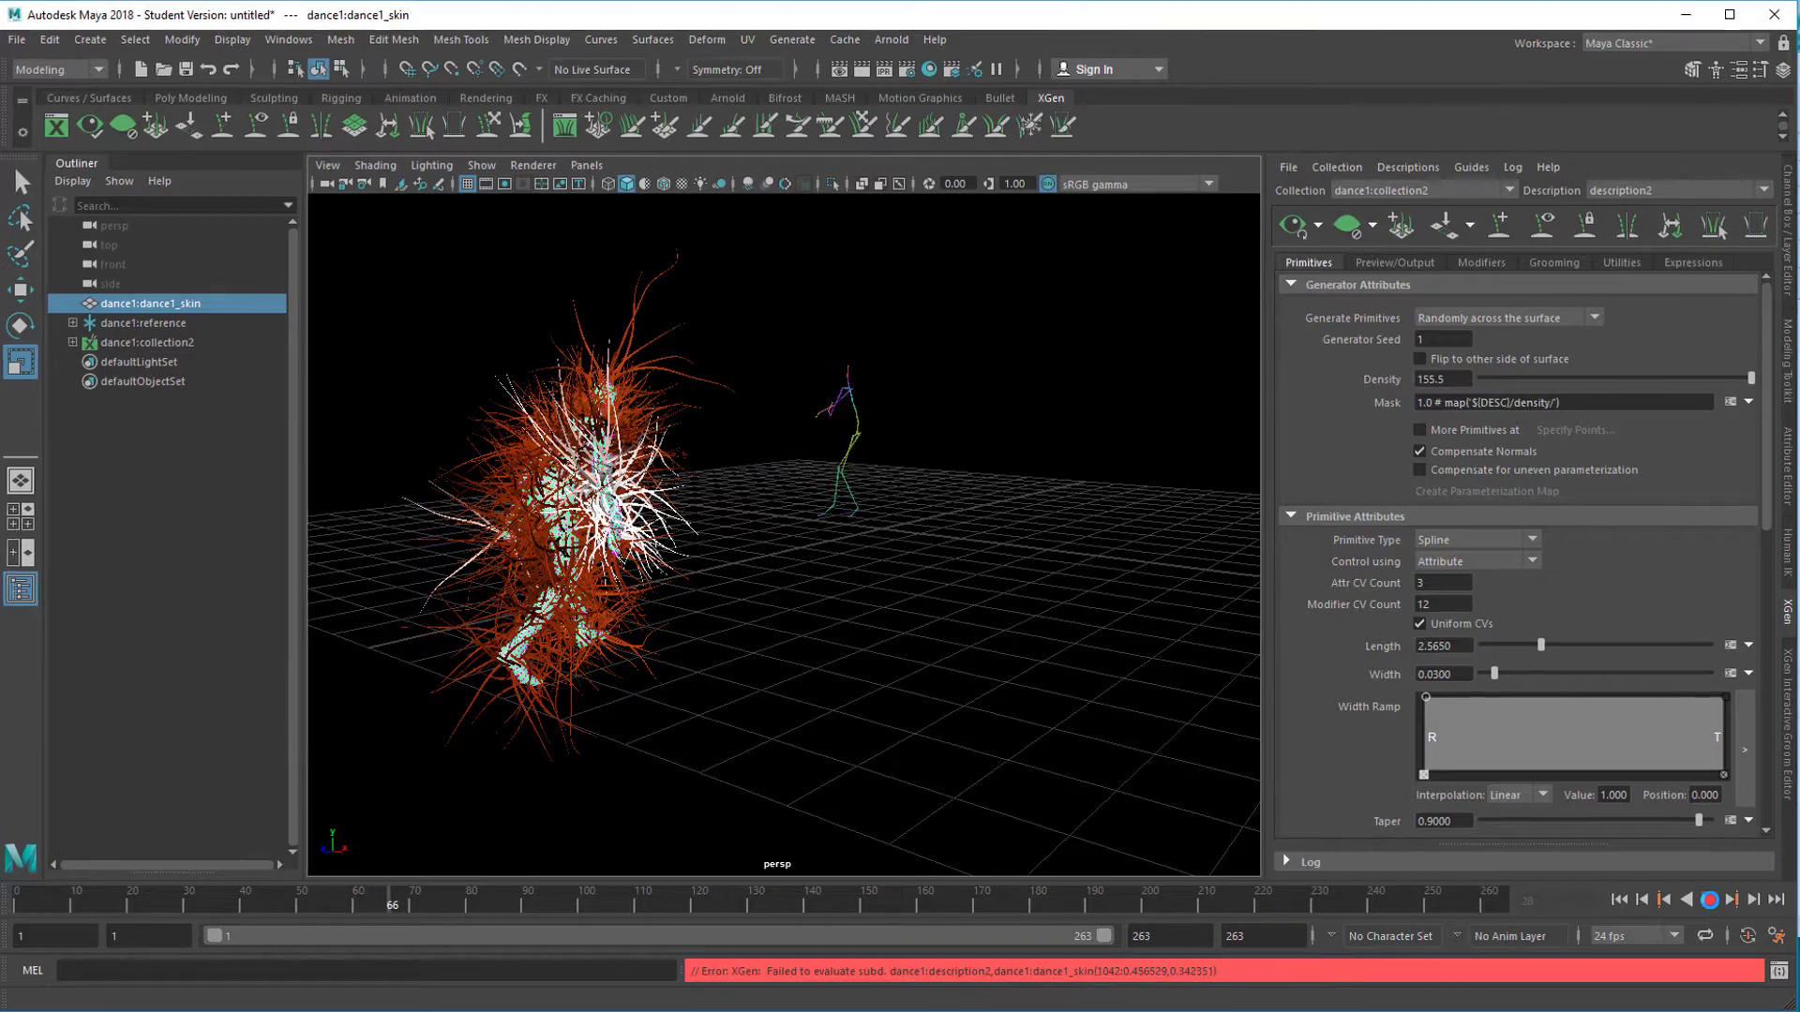
left_click(1709, 900)
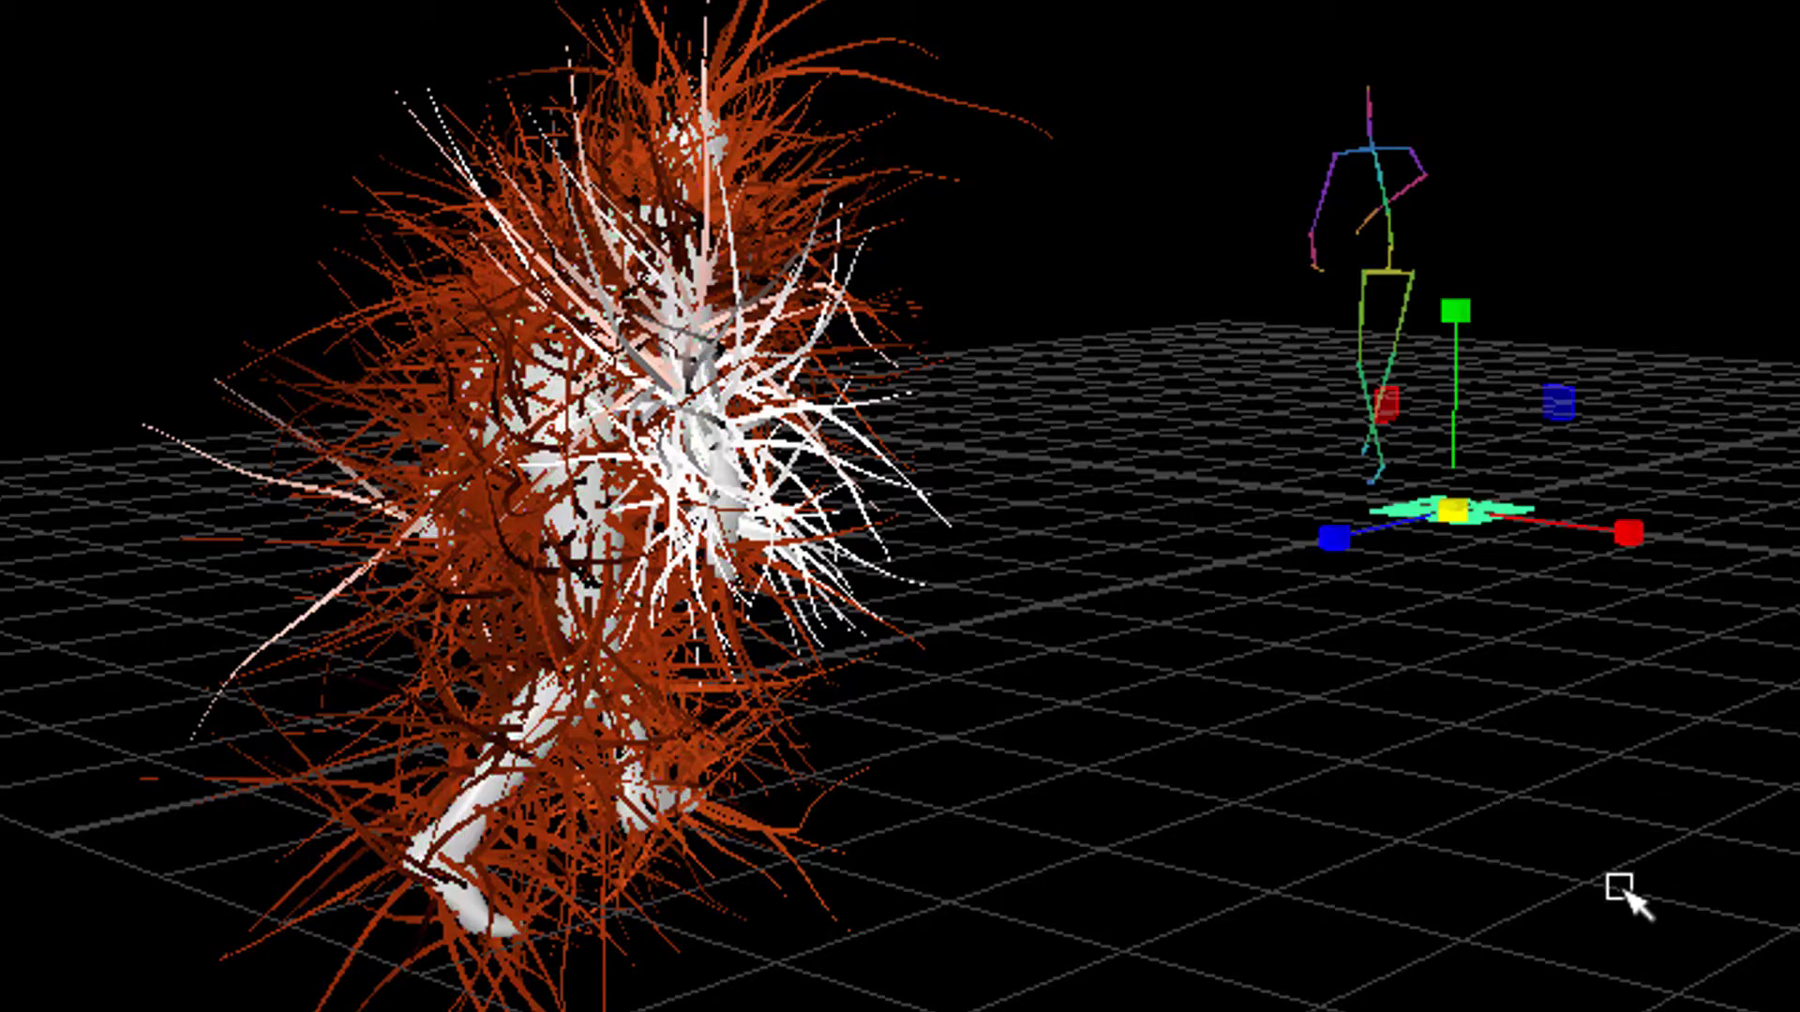
Scale the ground plane up well beyond the grid and assign it a new Arnold aiStandardSurface material.
left_click_drag(1458, 513, 1798, 534)
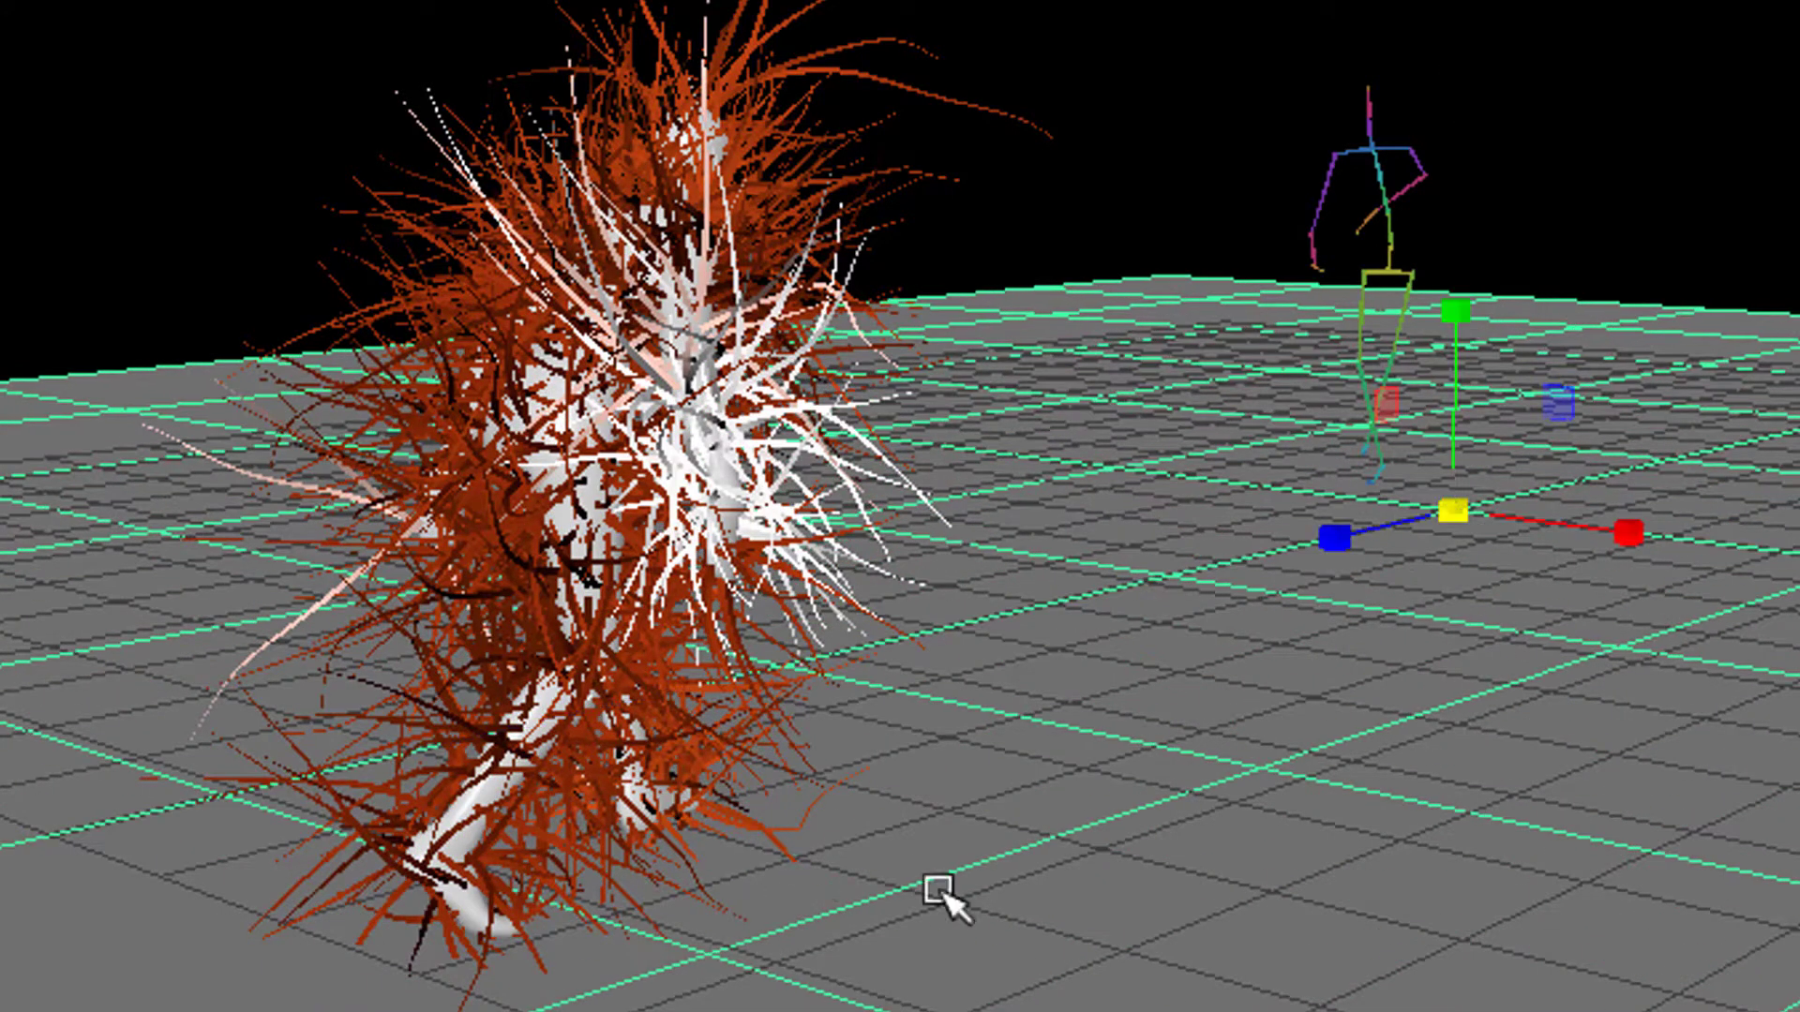
left_click_drag(1458, 518, 1547, 521)
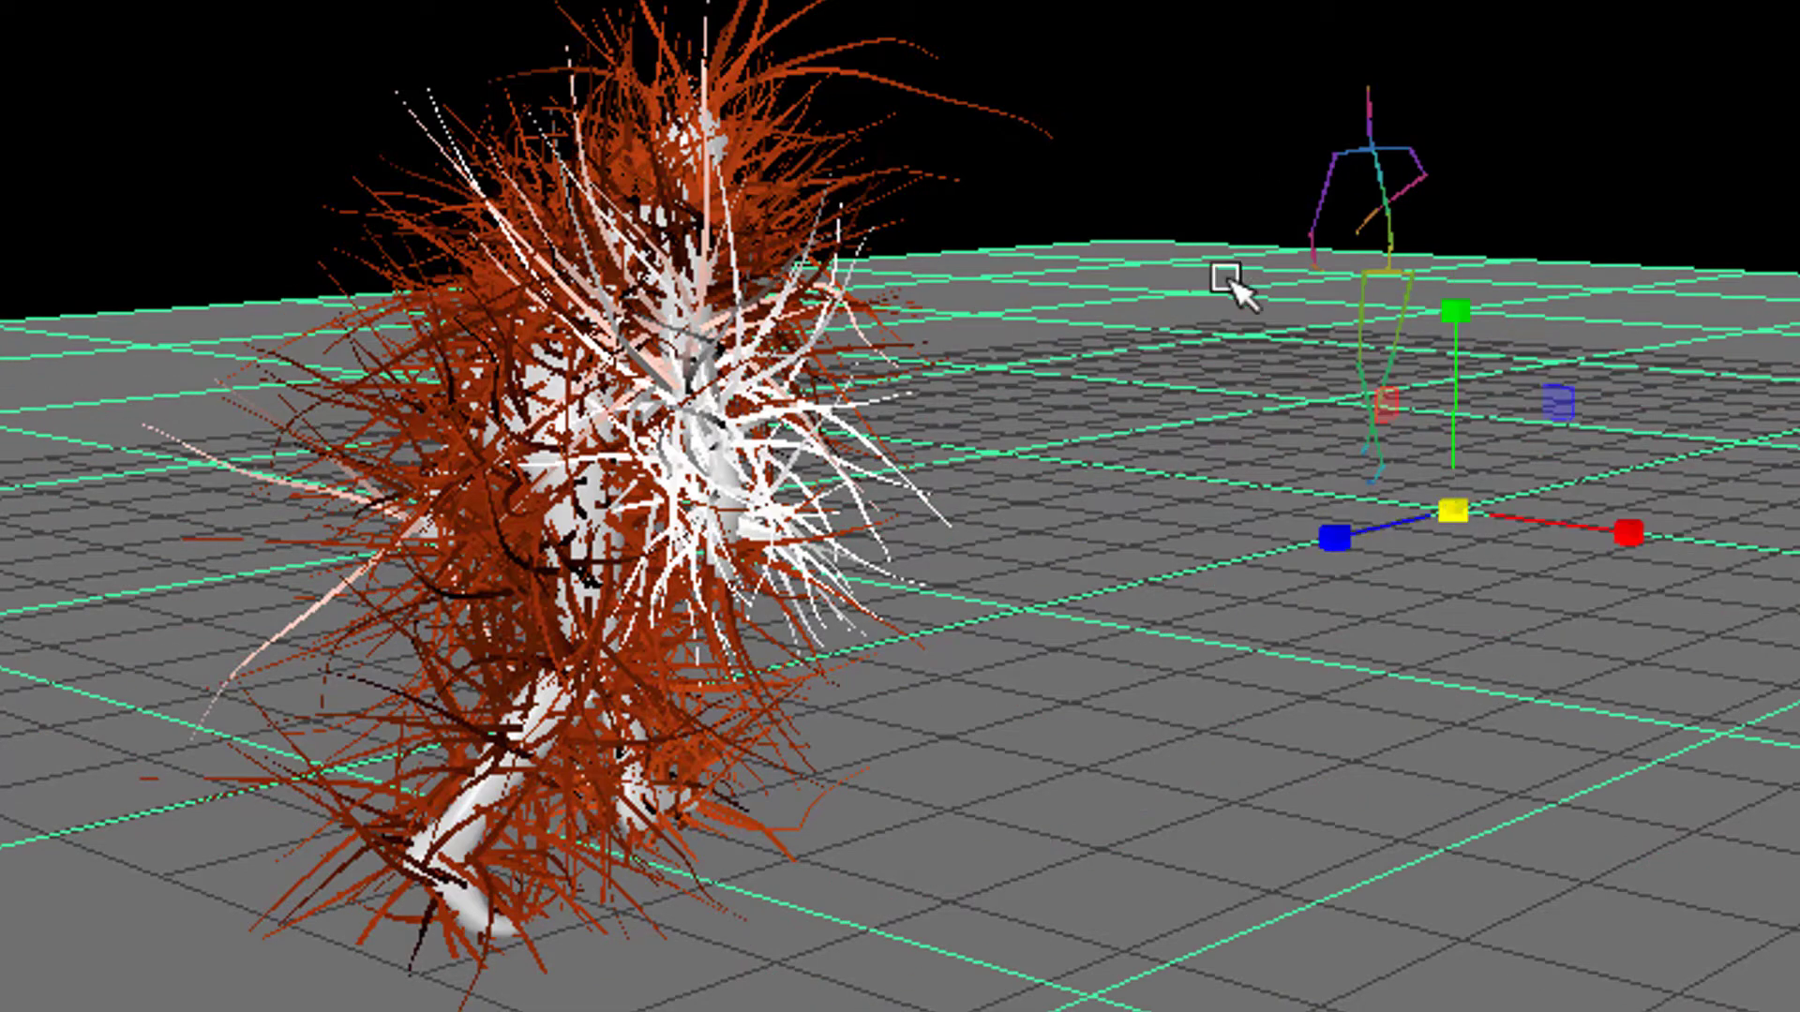
right_click(1799, 352)
left_click(1798, 1011)
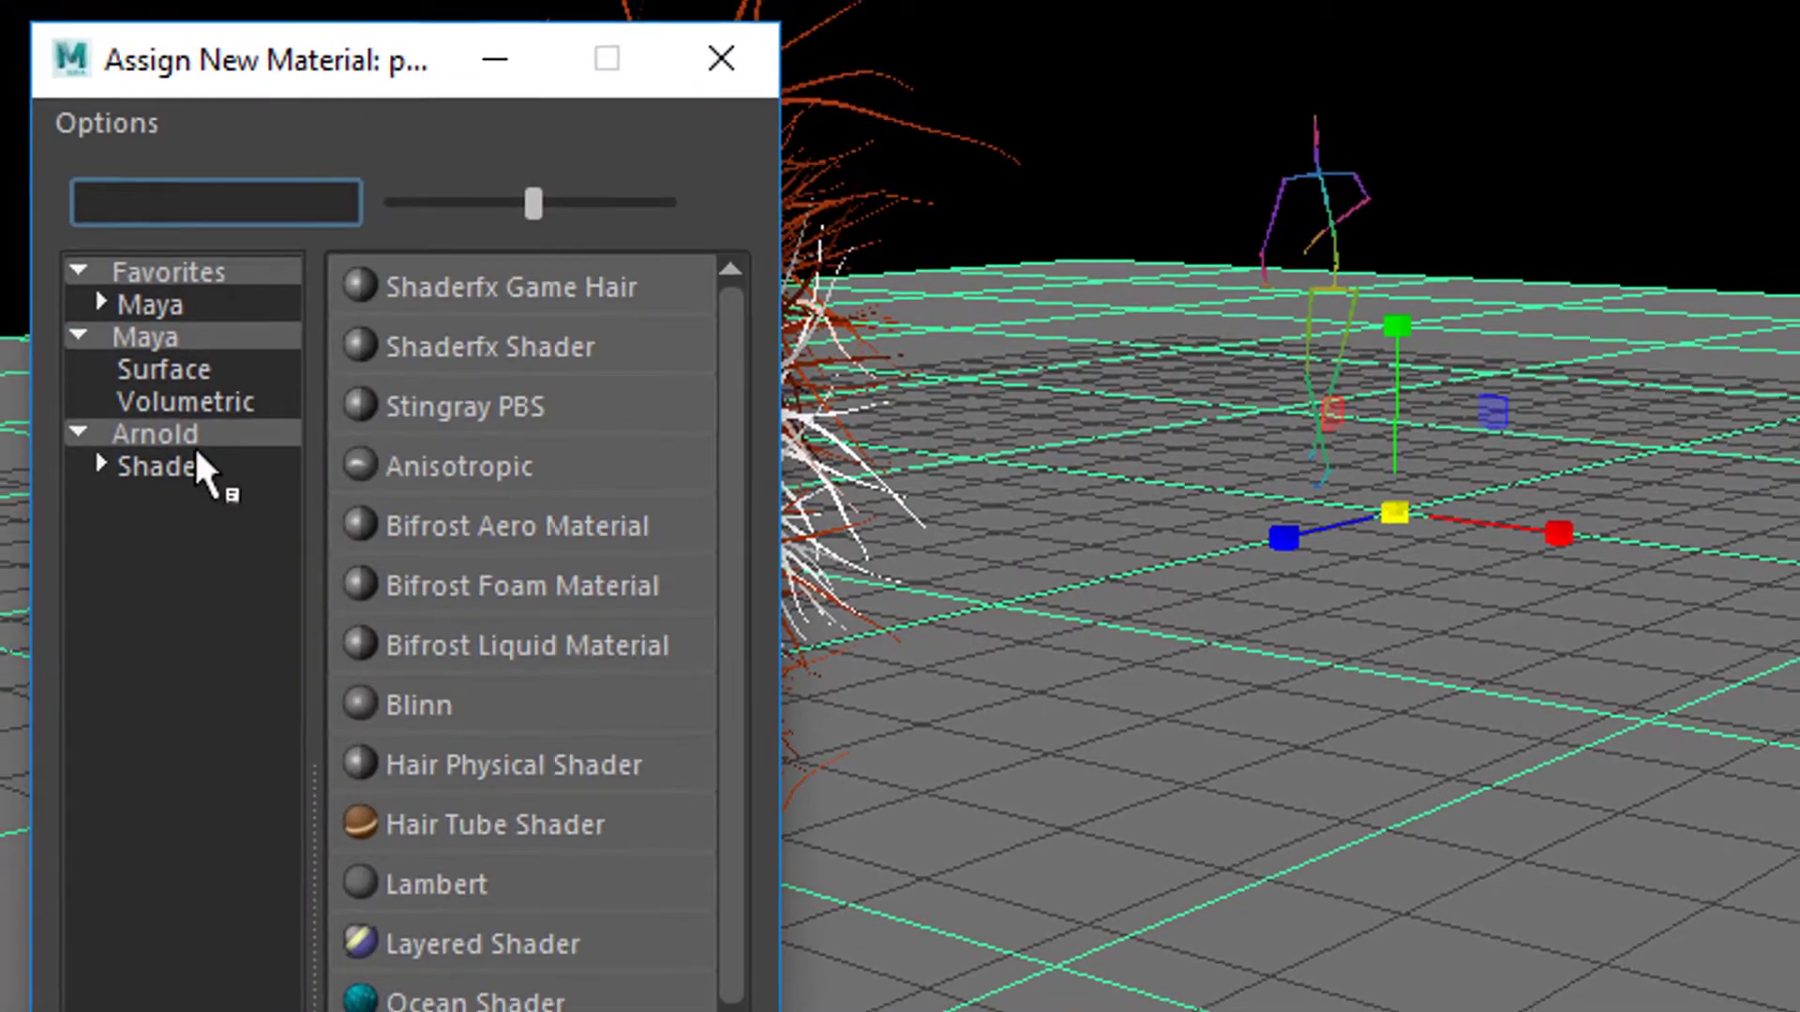
left_click(194, 447)
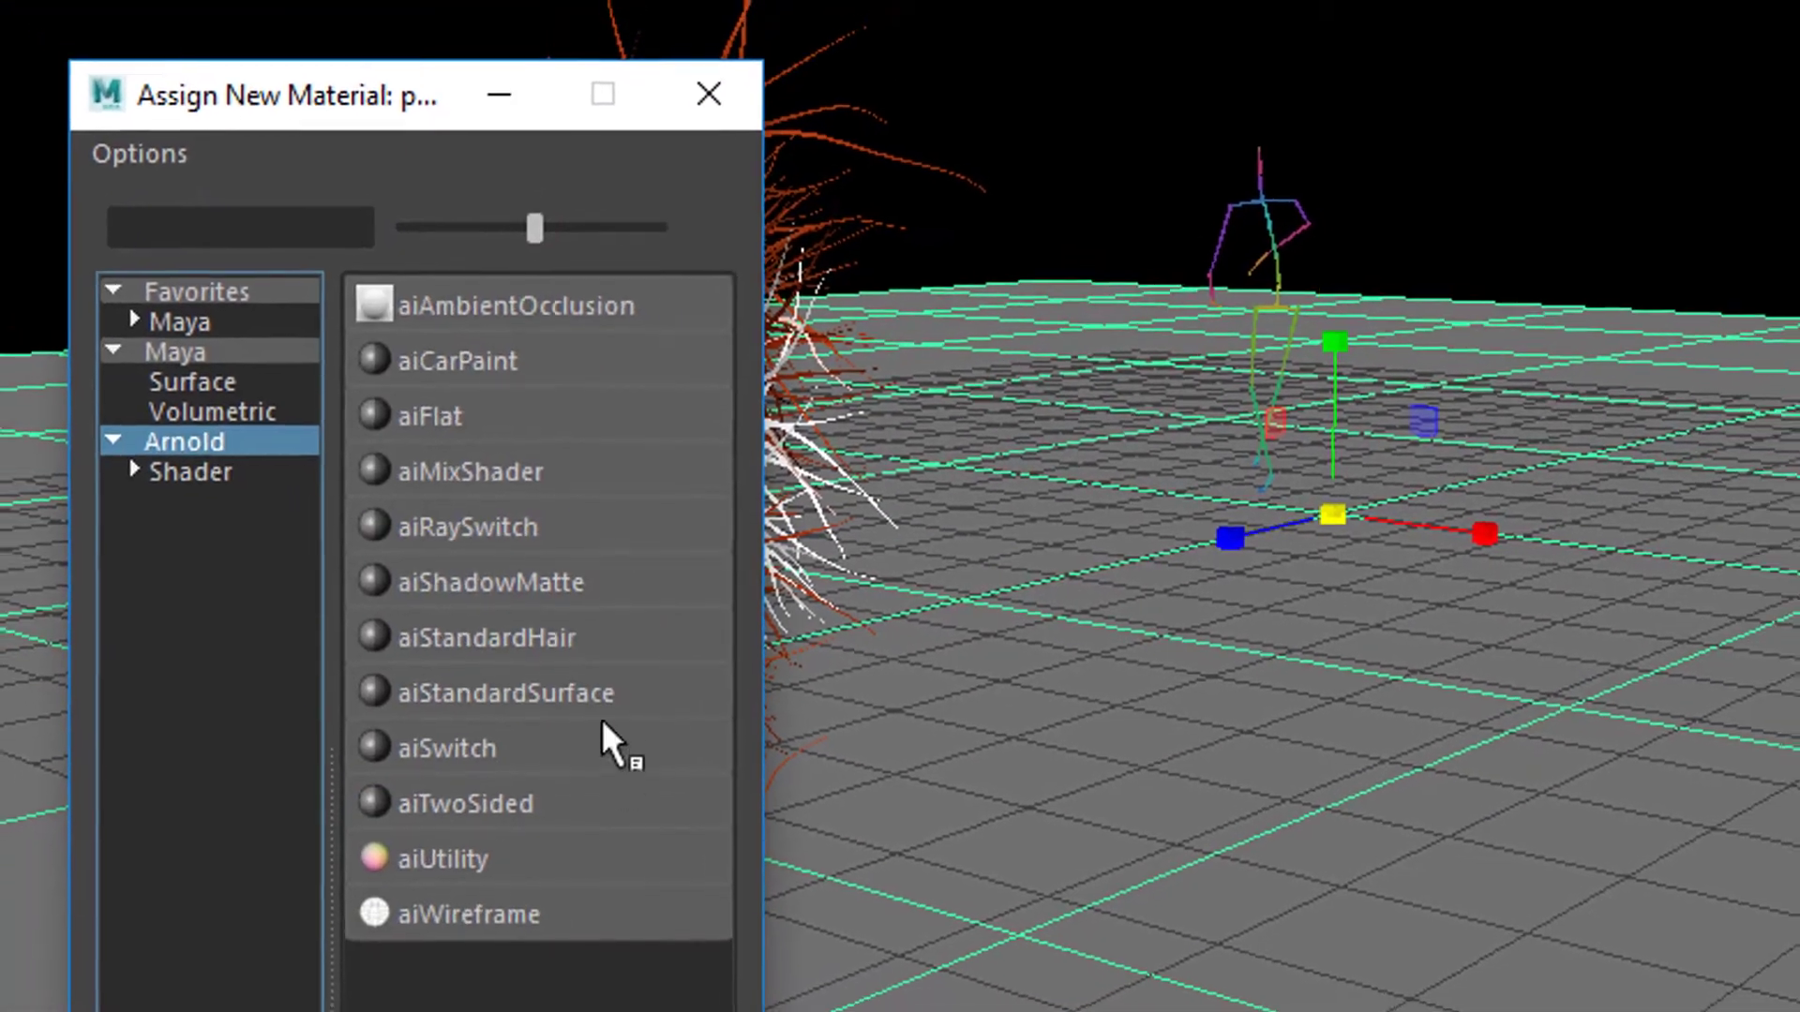
left_click(591, 687)
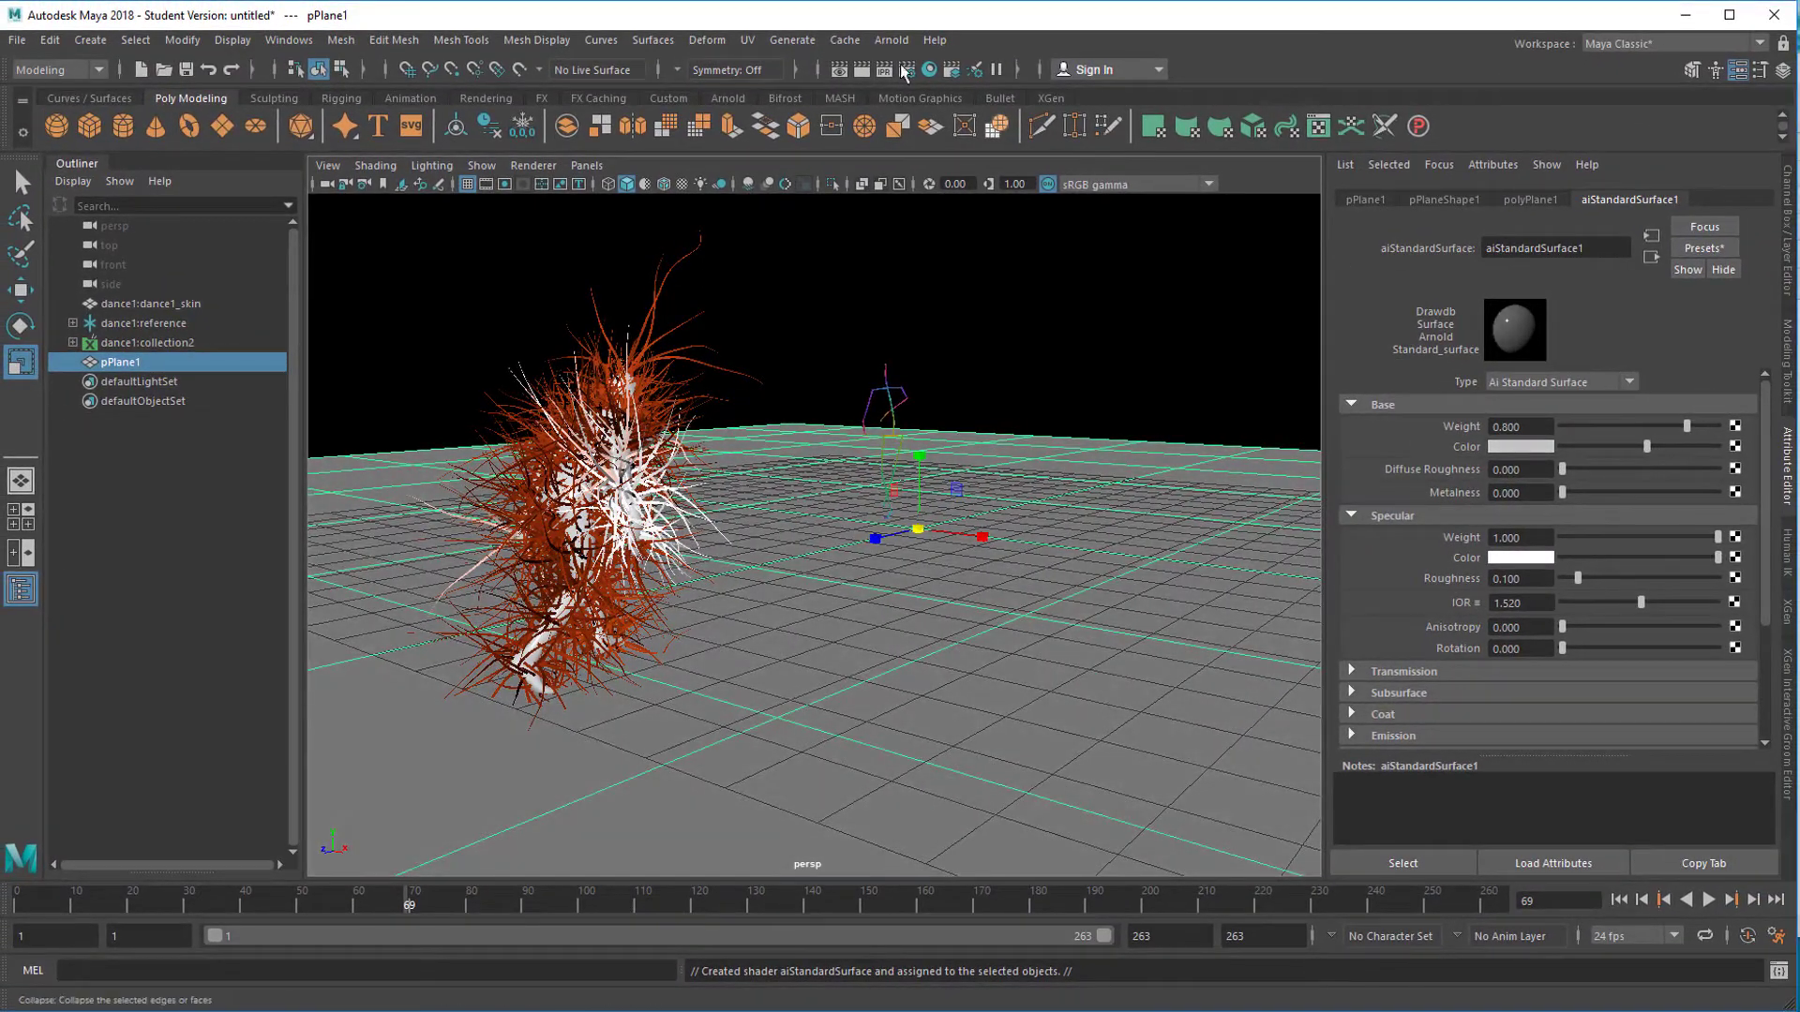
Add an Arnold Skydome light to the scene and render the furry character with Arnold.
left_click(891, 40)
mouse_move(993, 137)
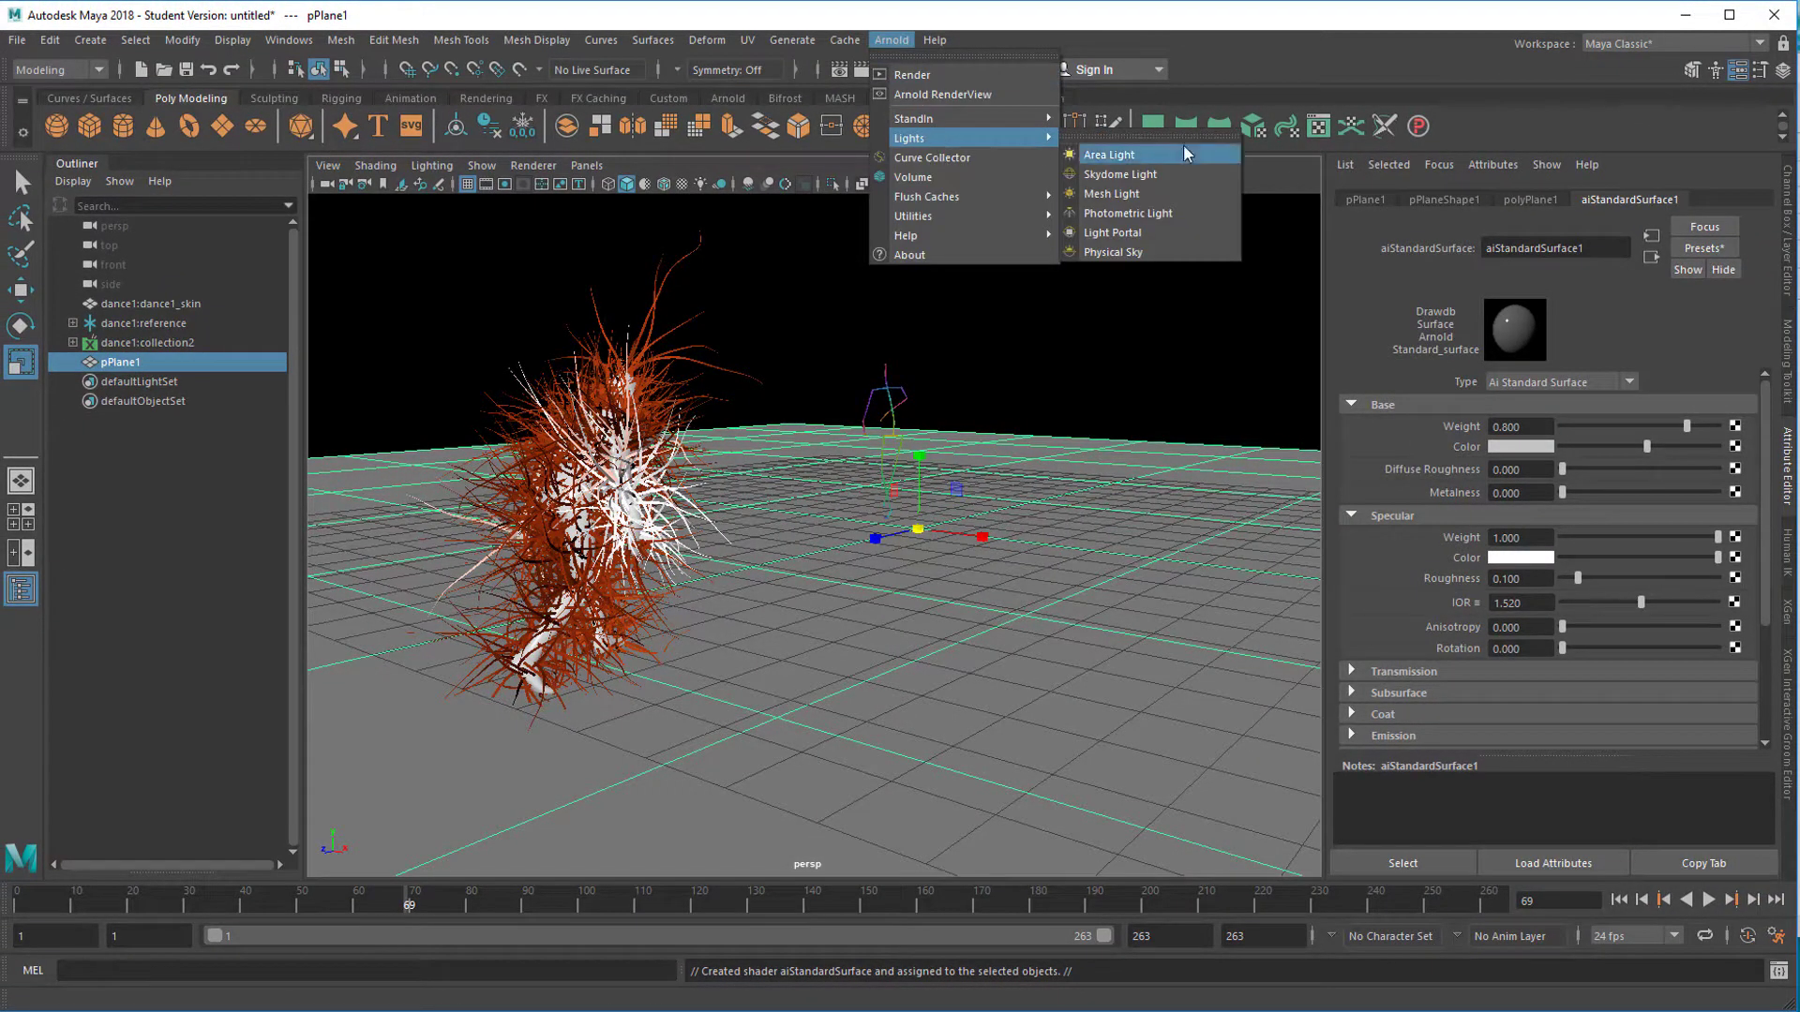
left_click(1138, 175)
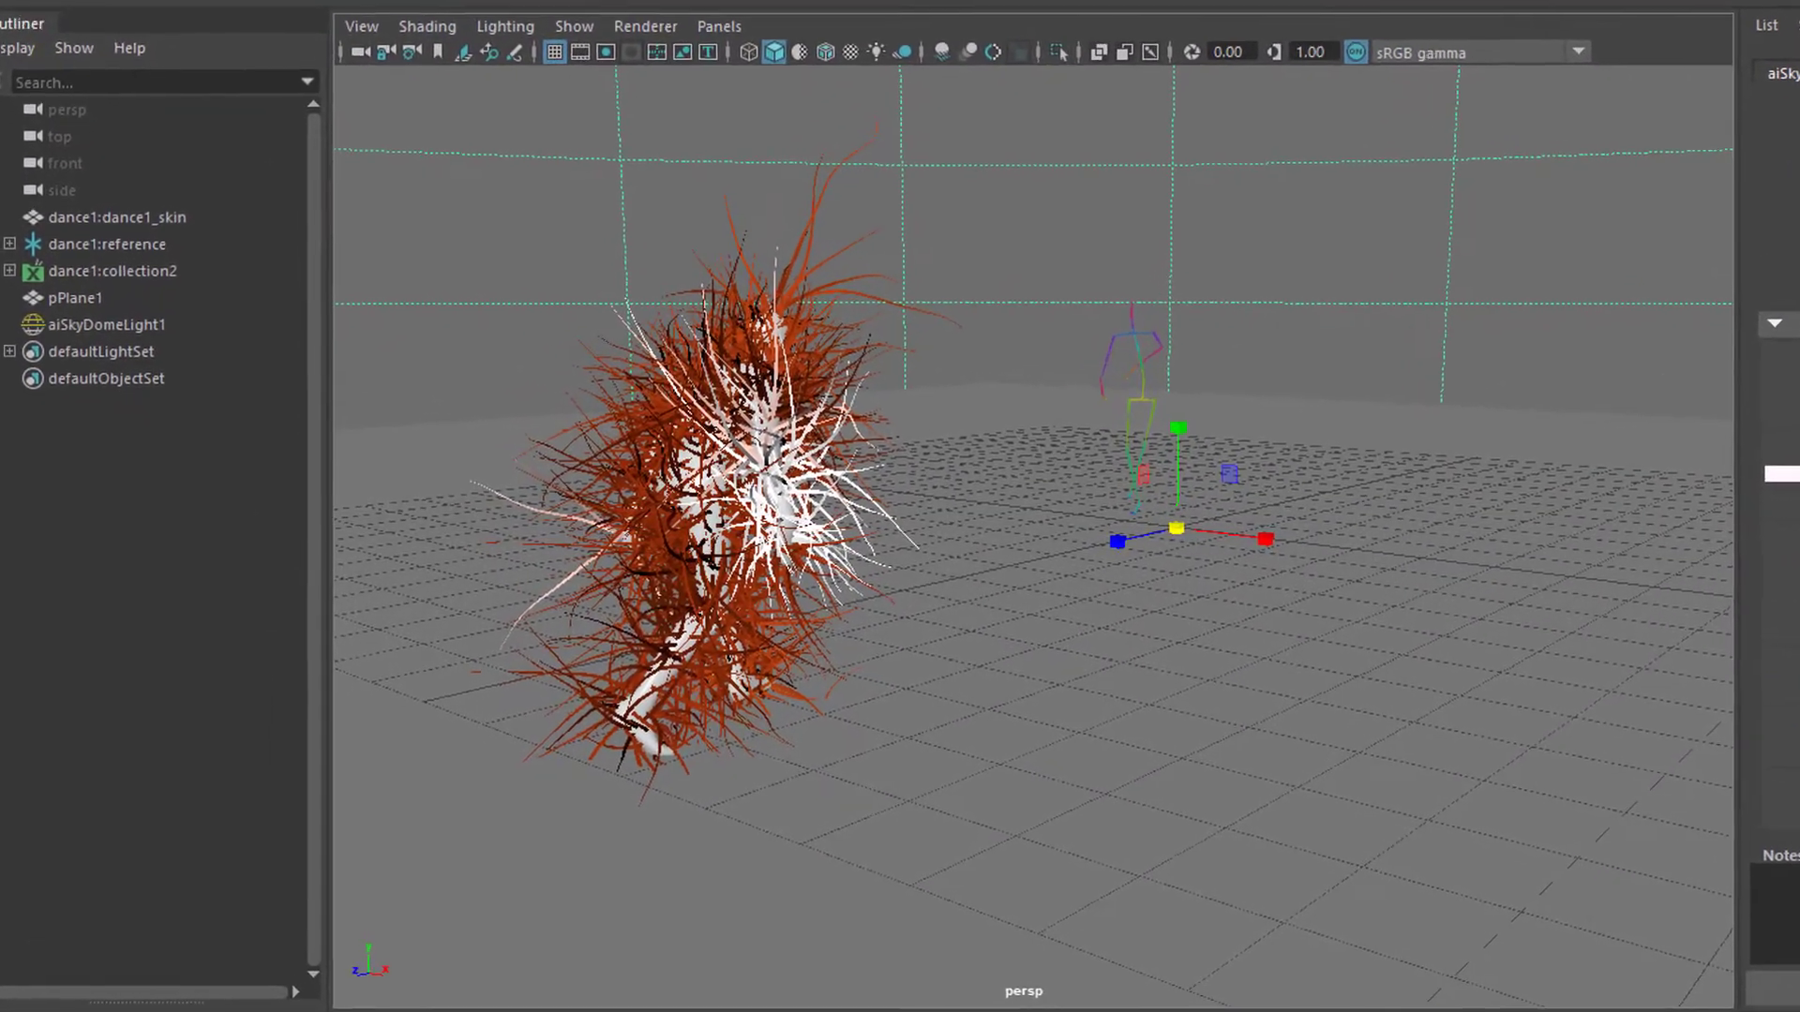
left_click(1078, 0)
left_click(1120, 0)
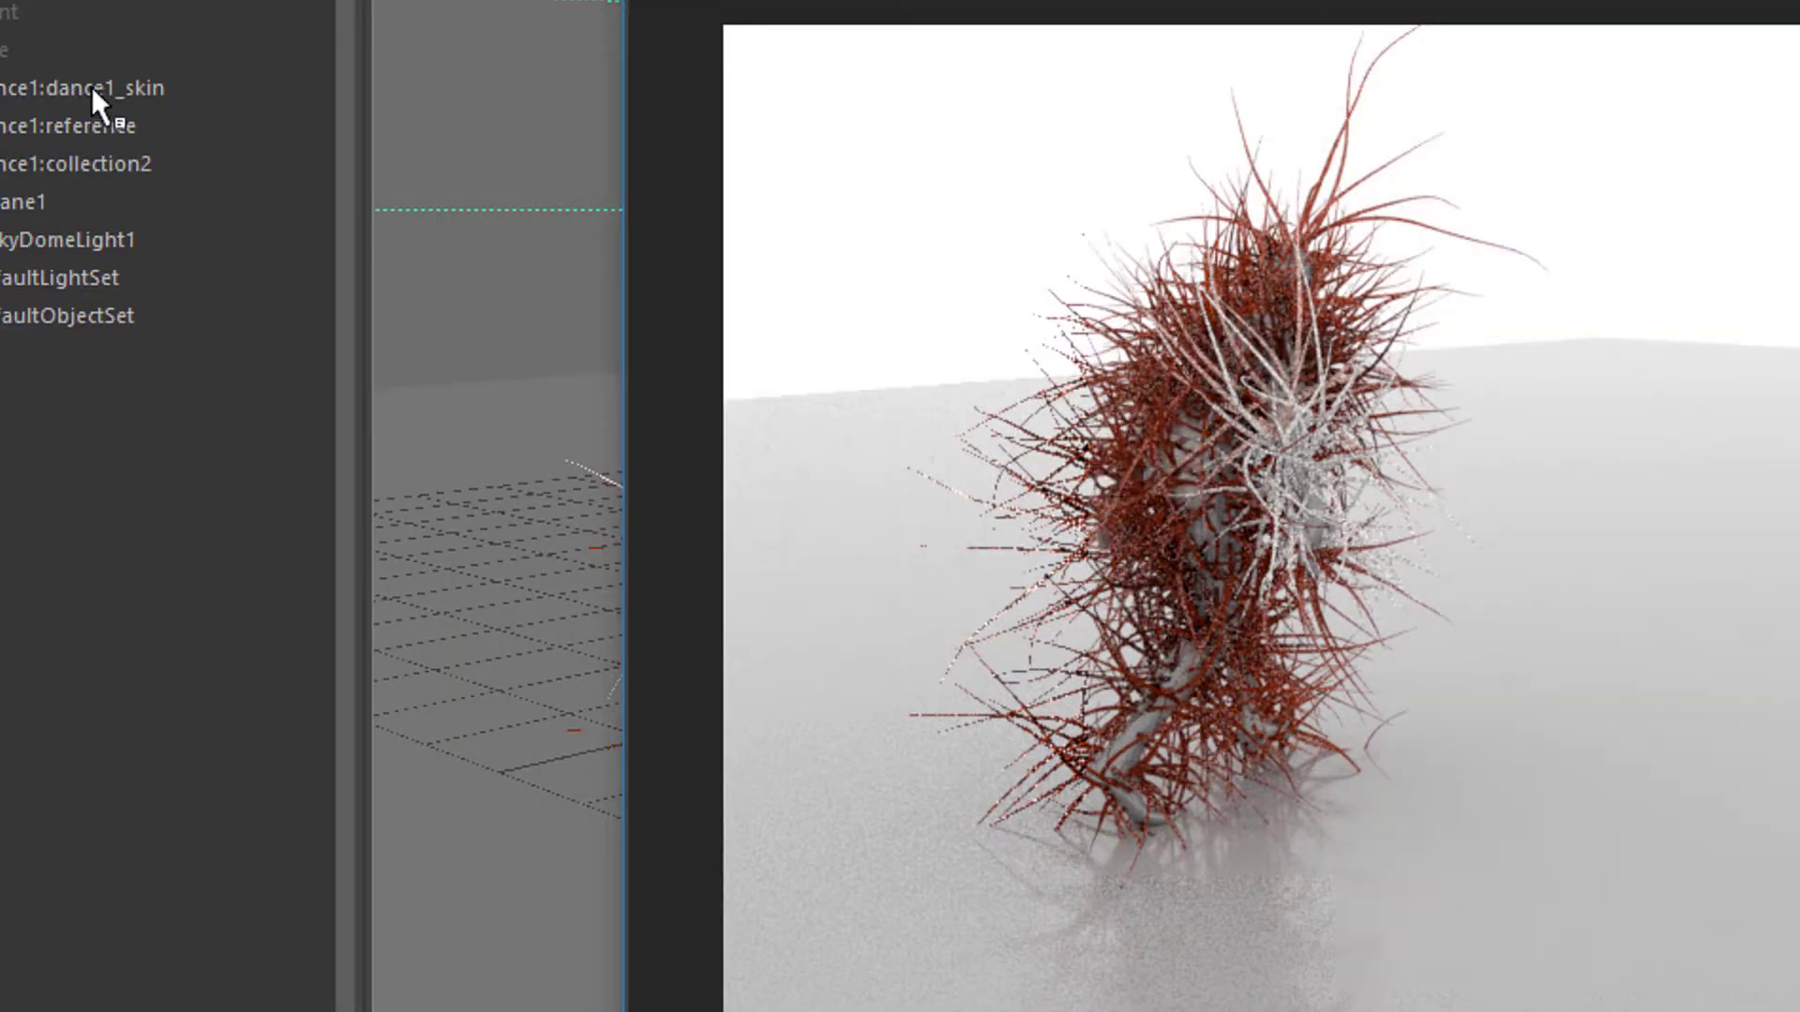
Hide the dance1_skin mesh and select the dance1:collection2 XGen collection.
left_click(92, 86)
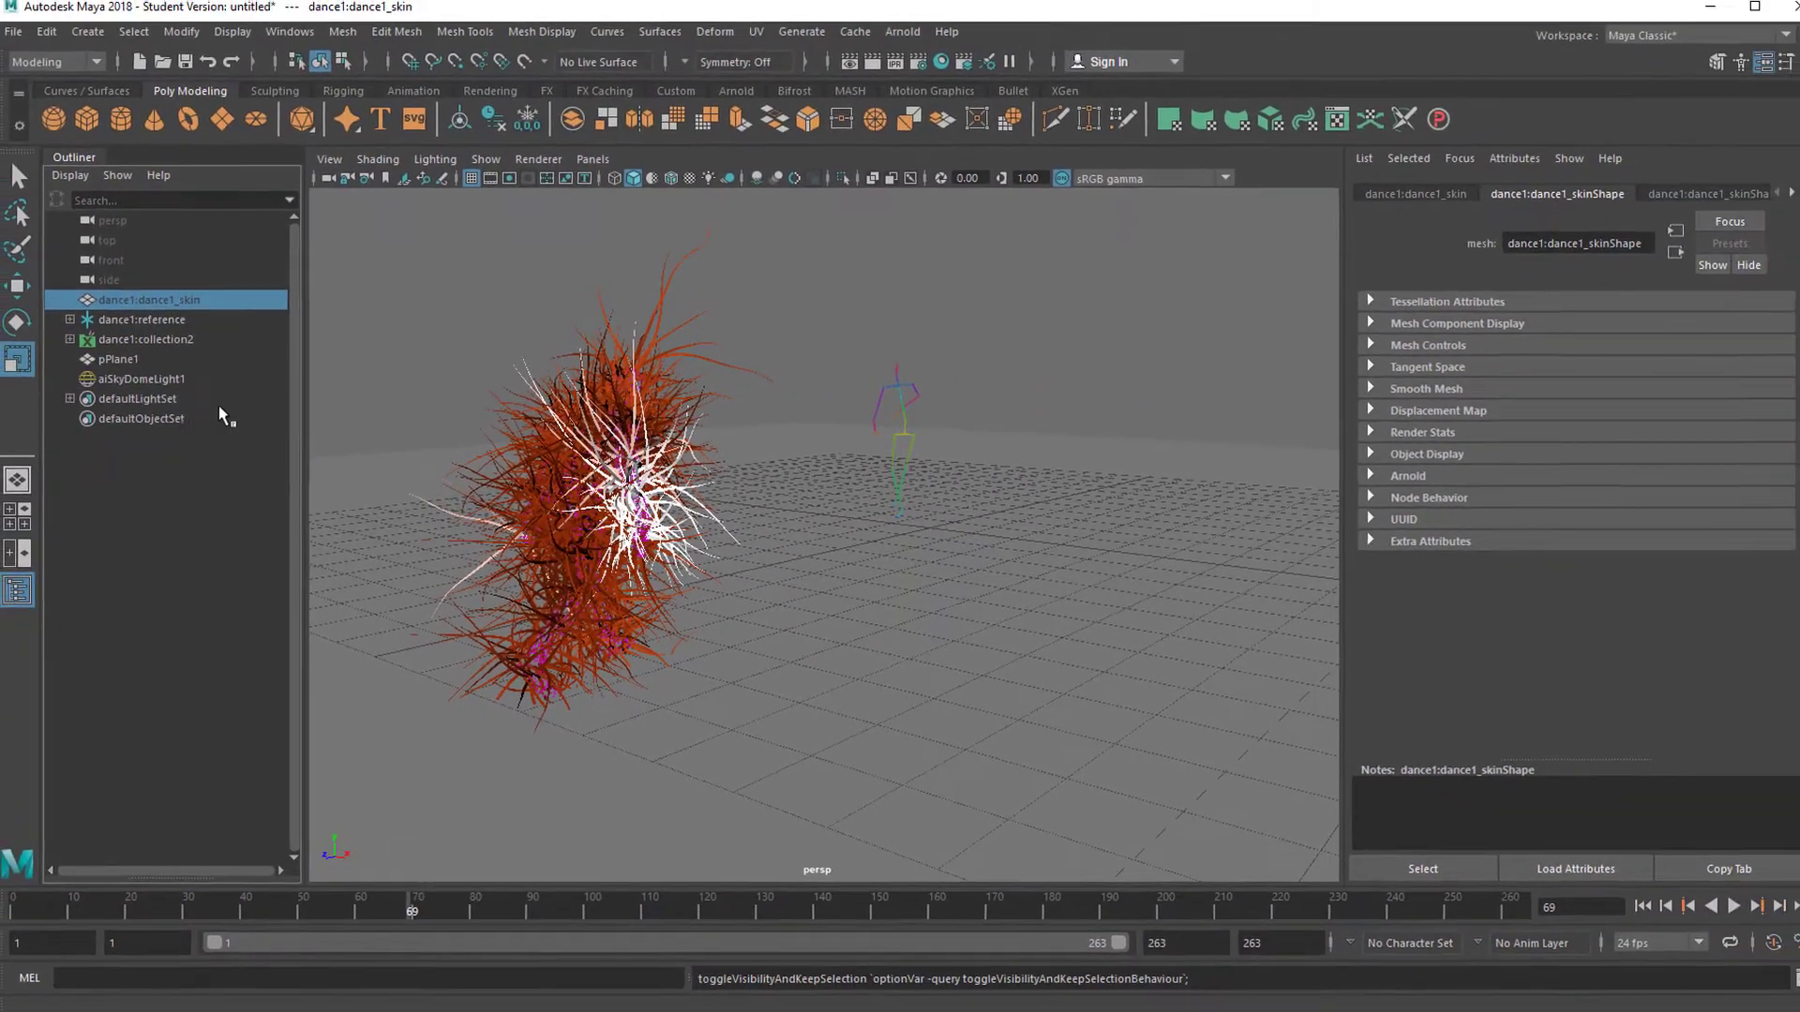
left_click(163, 343)
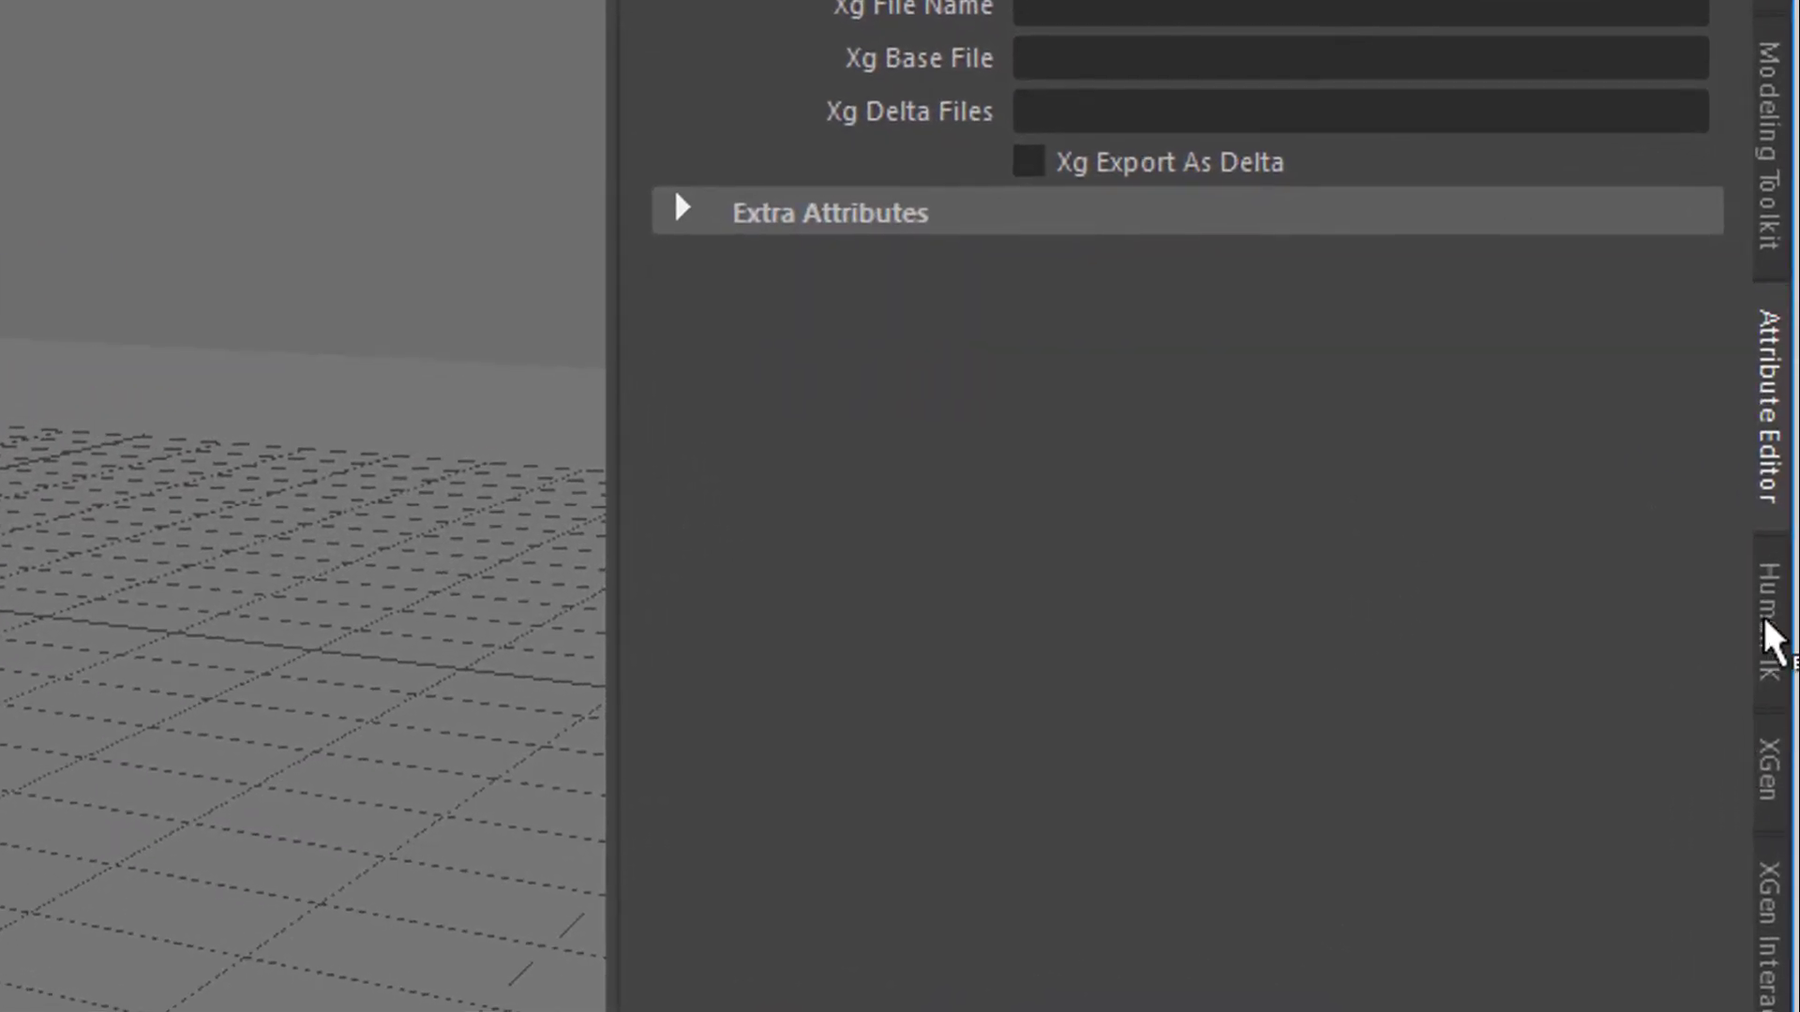
Set the Length of the XGen fur primitives in dance1:collection2 to 0.3.
left_click(1778, 787)
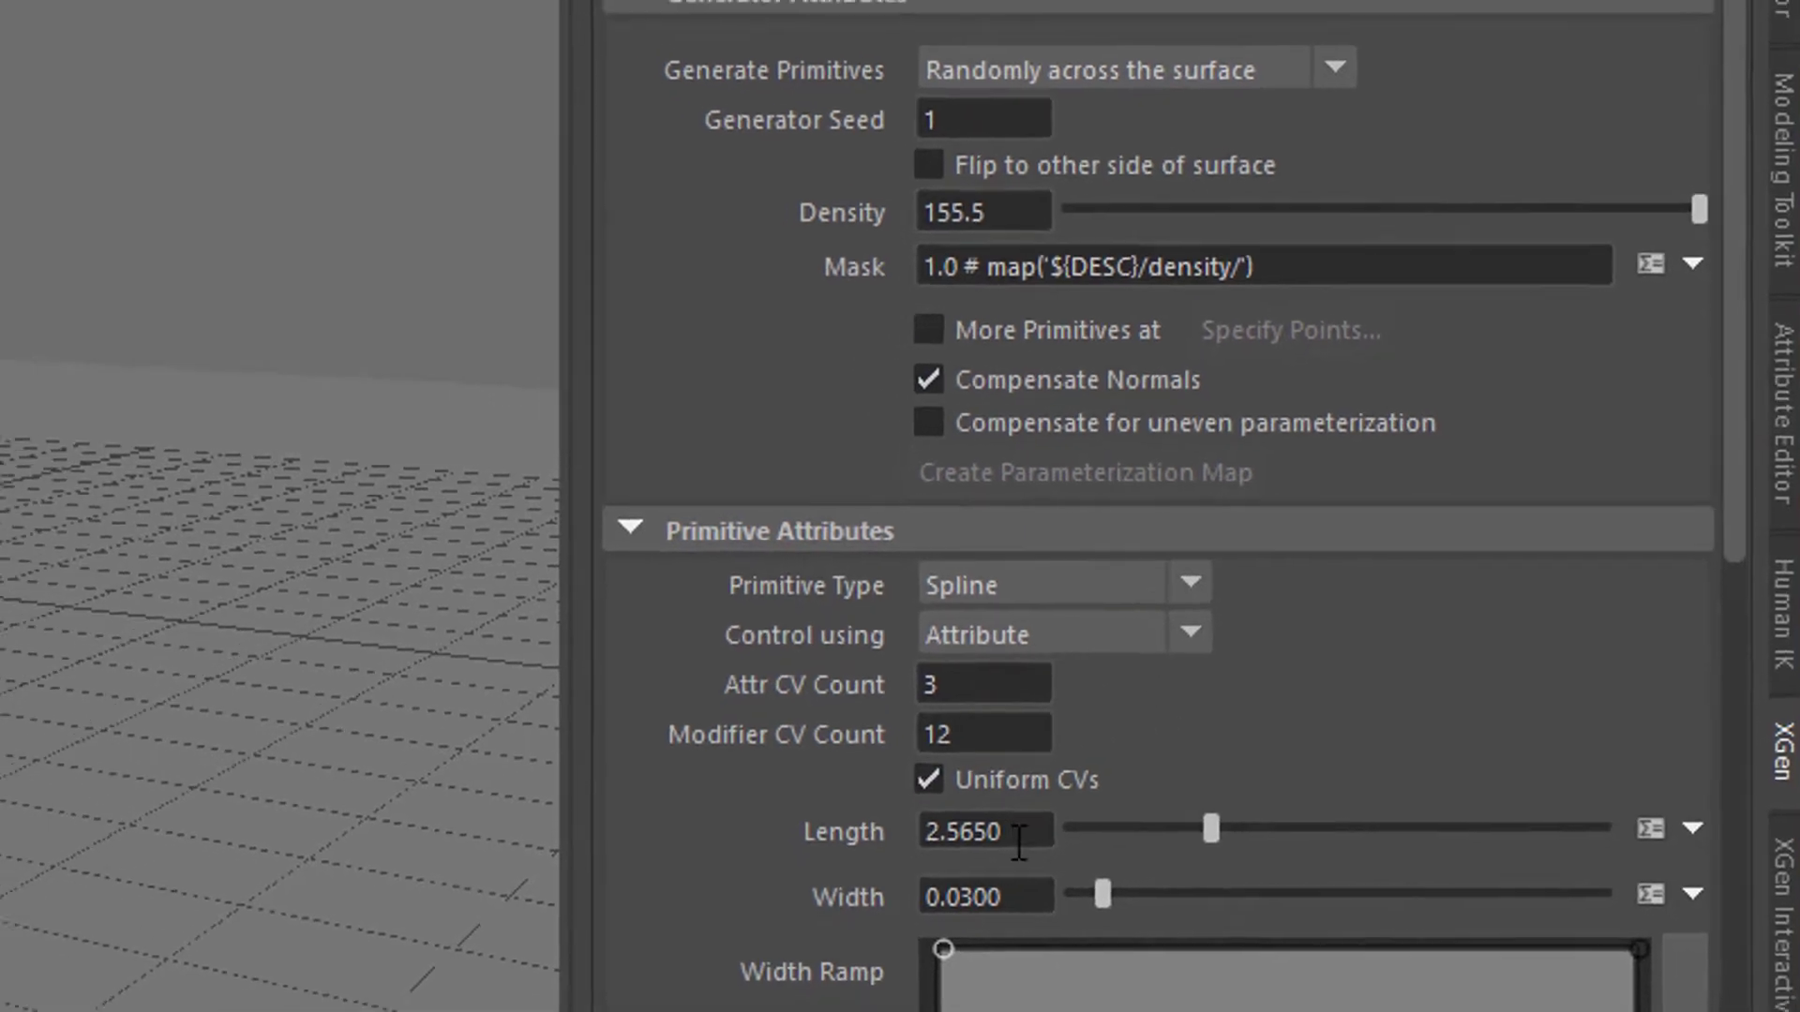
left_click_drag(1236, 760, 1150, 749)
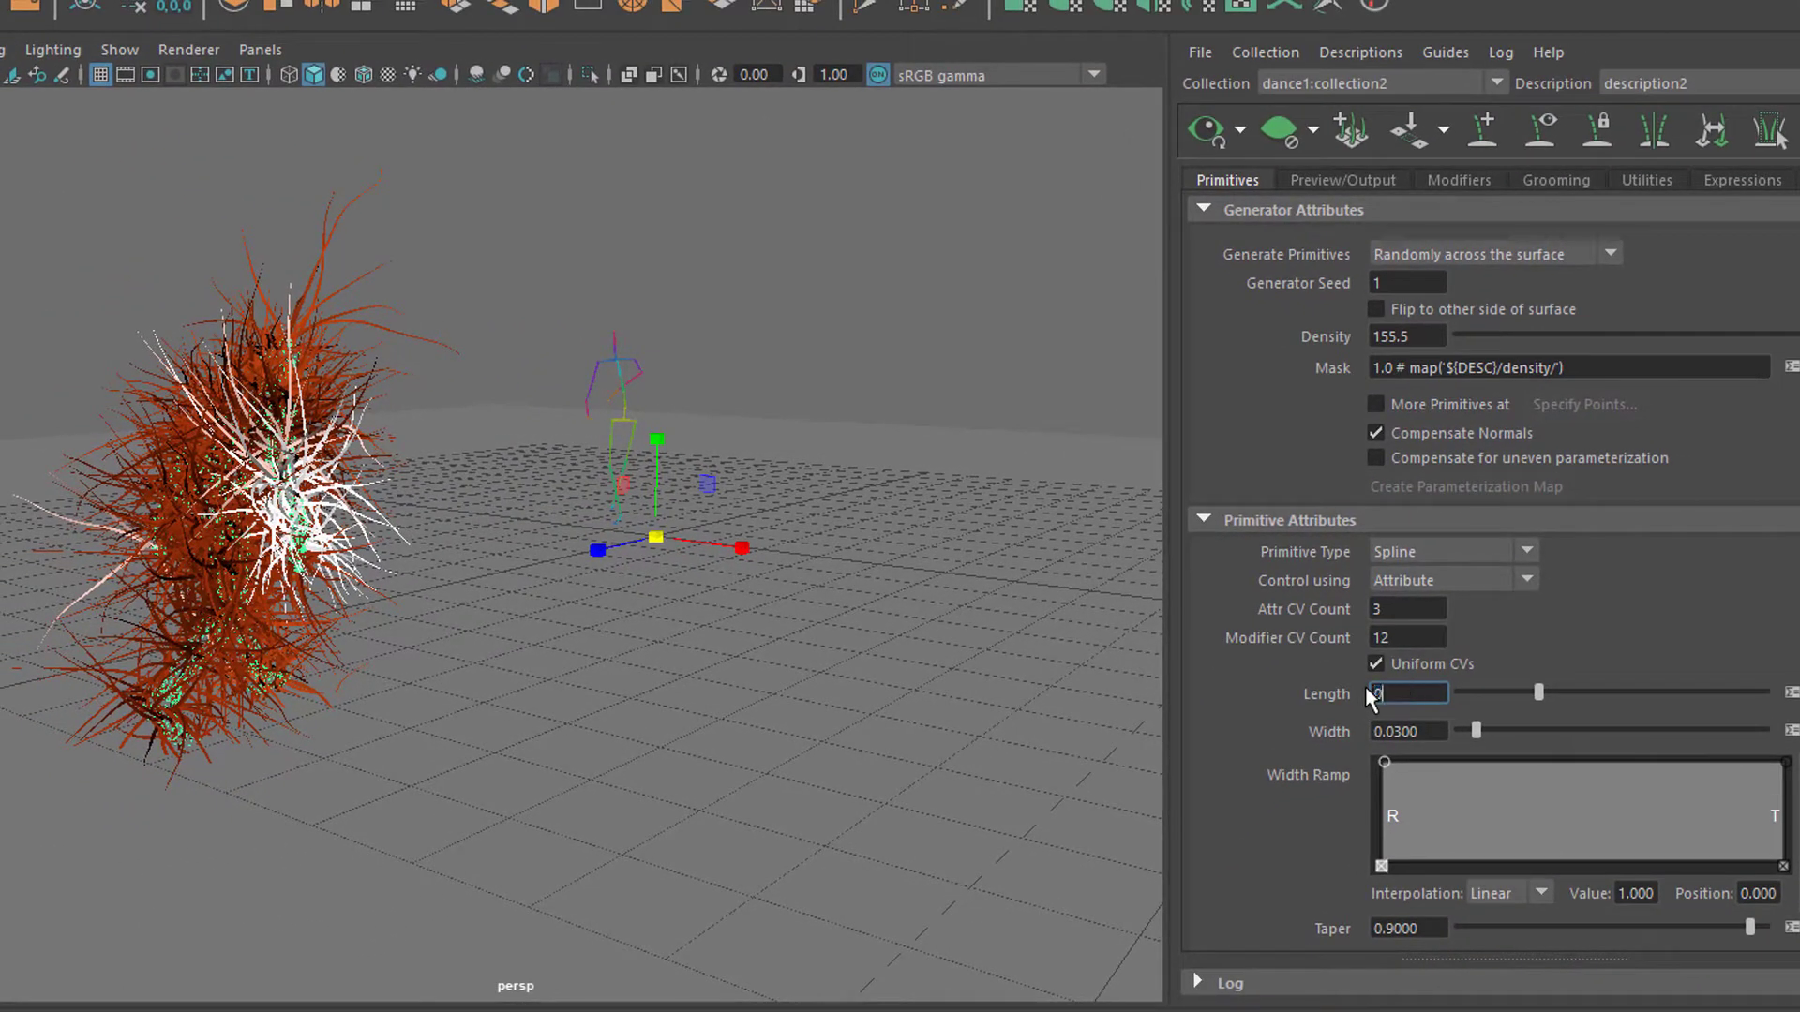
key("Return")
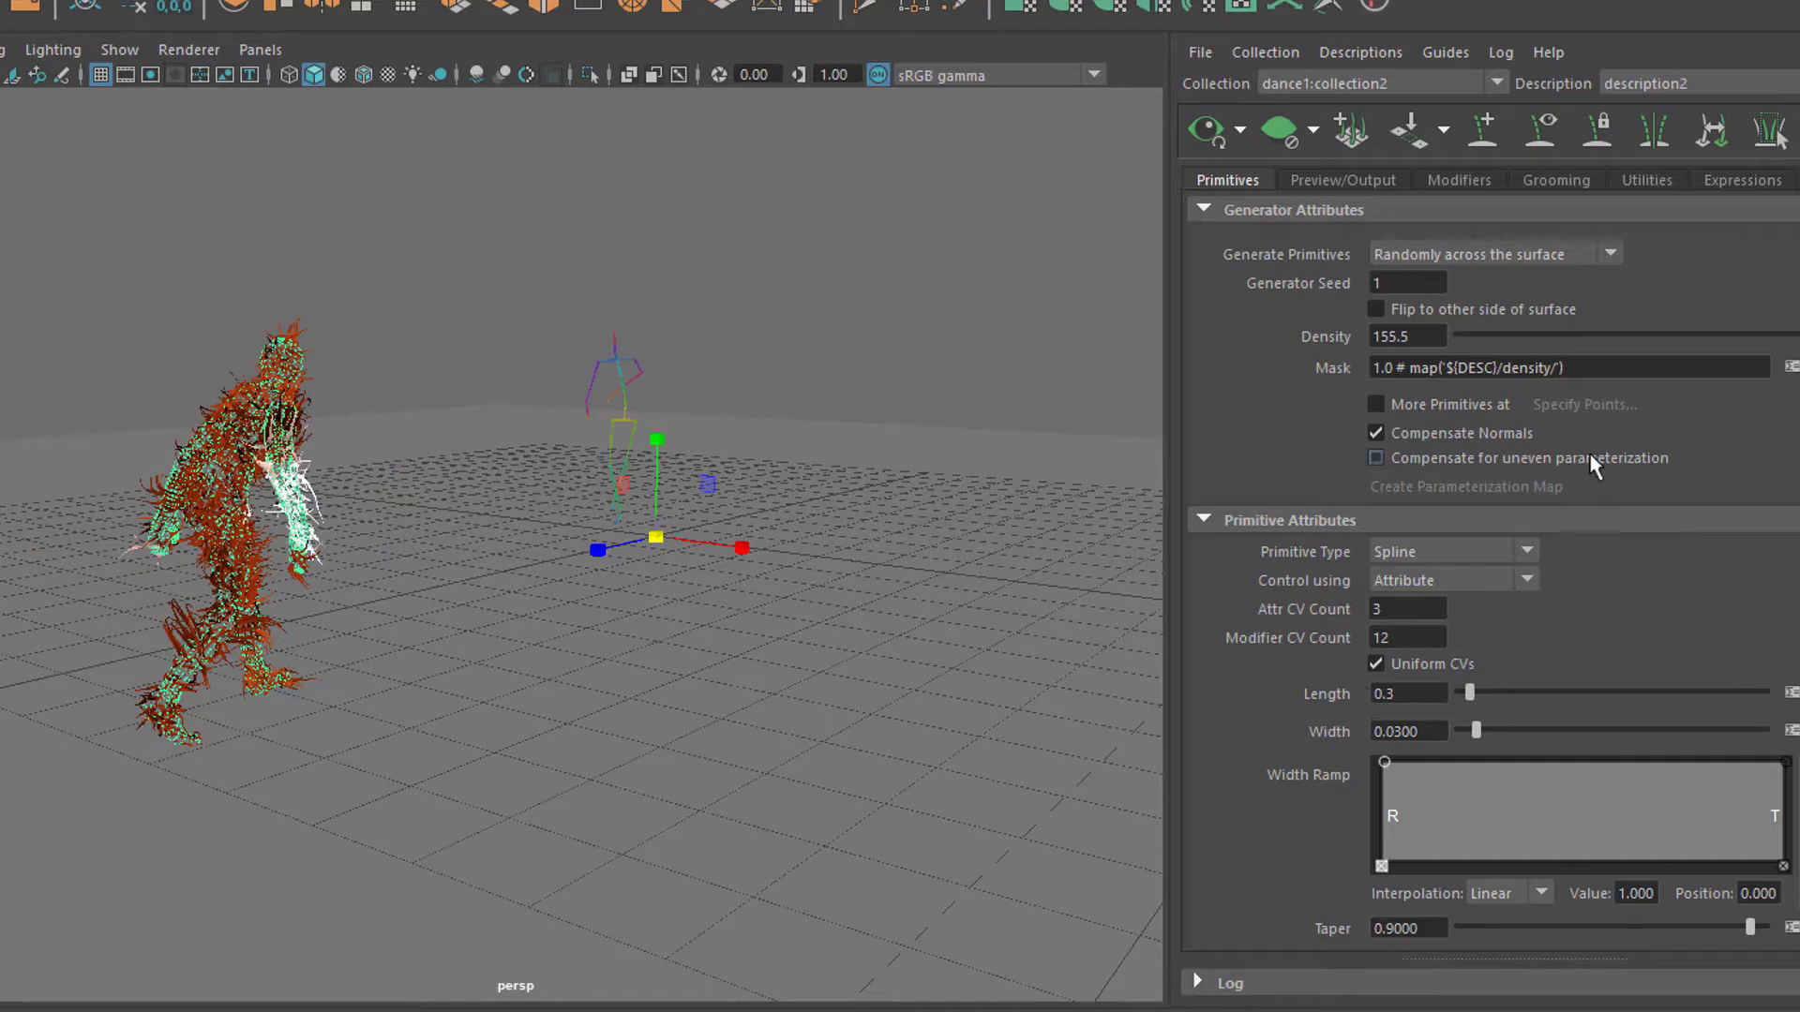
Raise the XGen fur Density on the character to 1000.
scroll(560, 649, "up", 2)
middle_click_drag(510, 648, 634, 682, "alt")
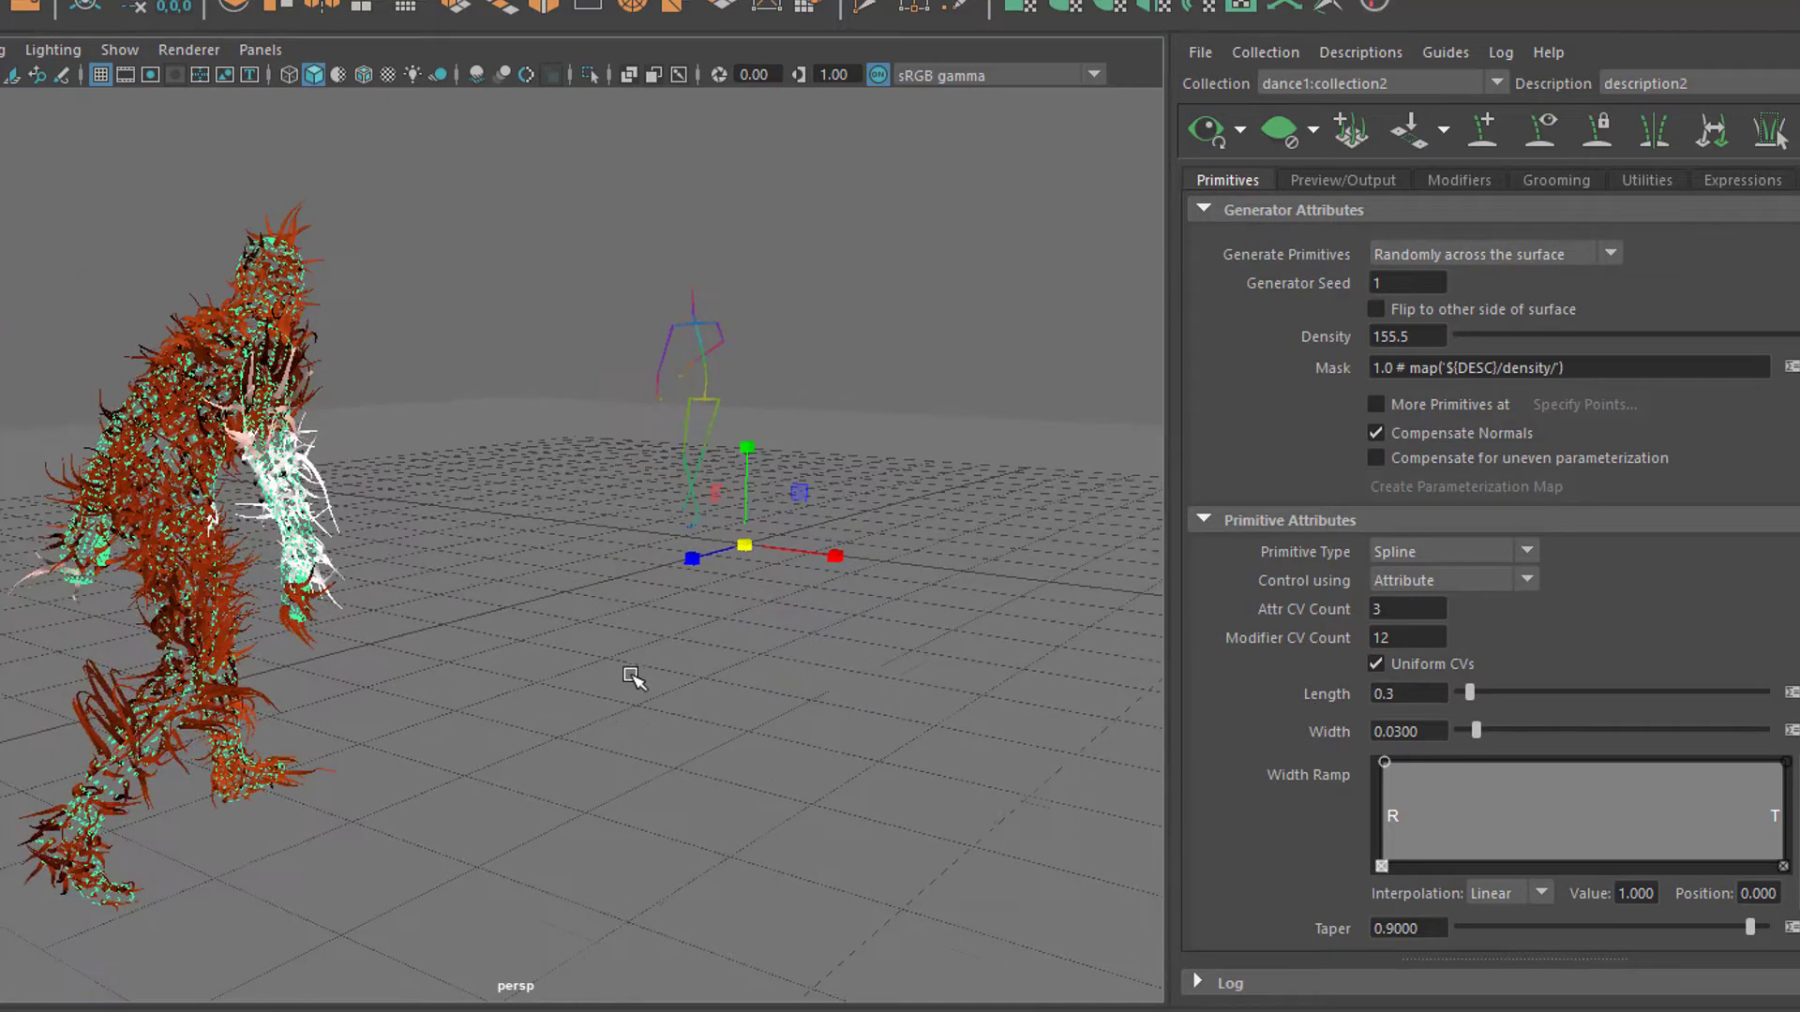
left_click_drag(610, 694, 647, 699, "alt")
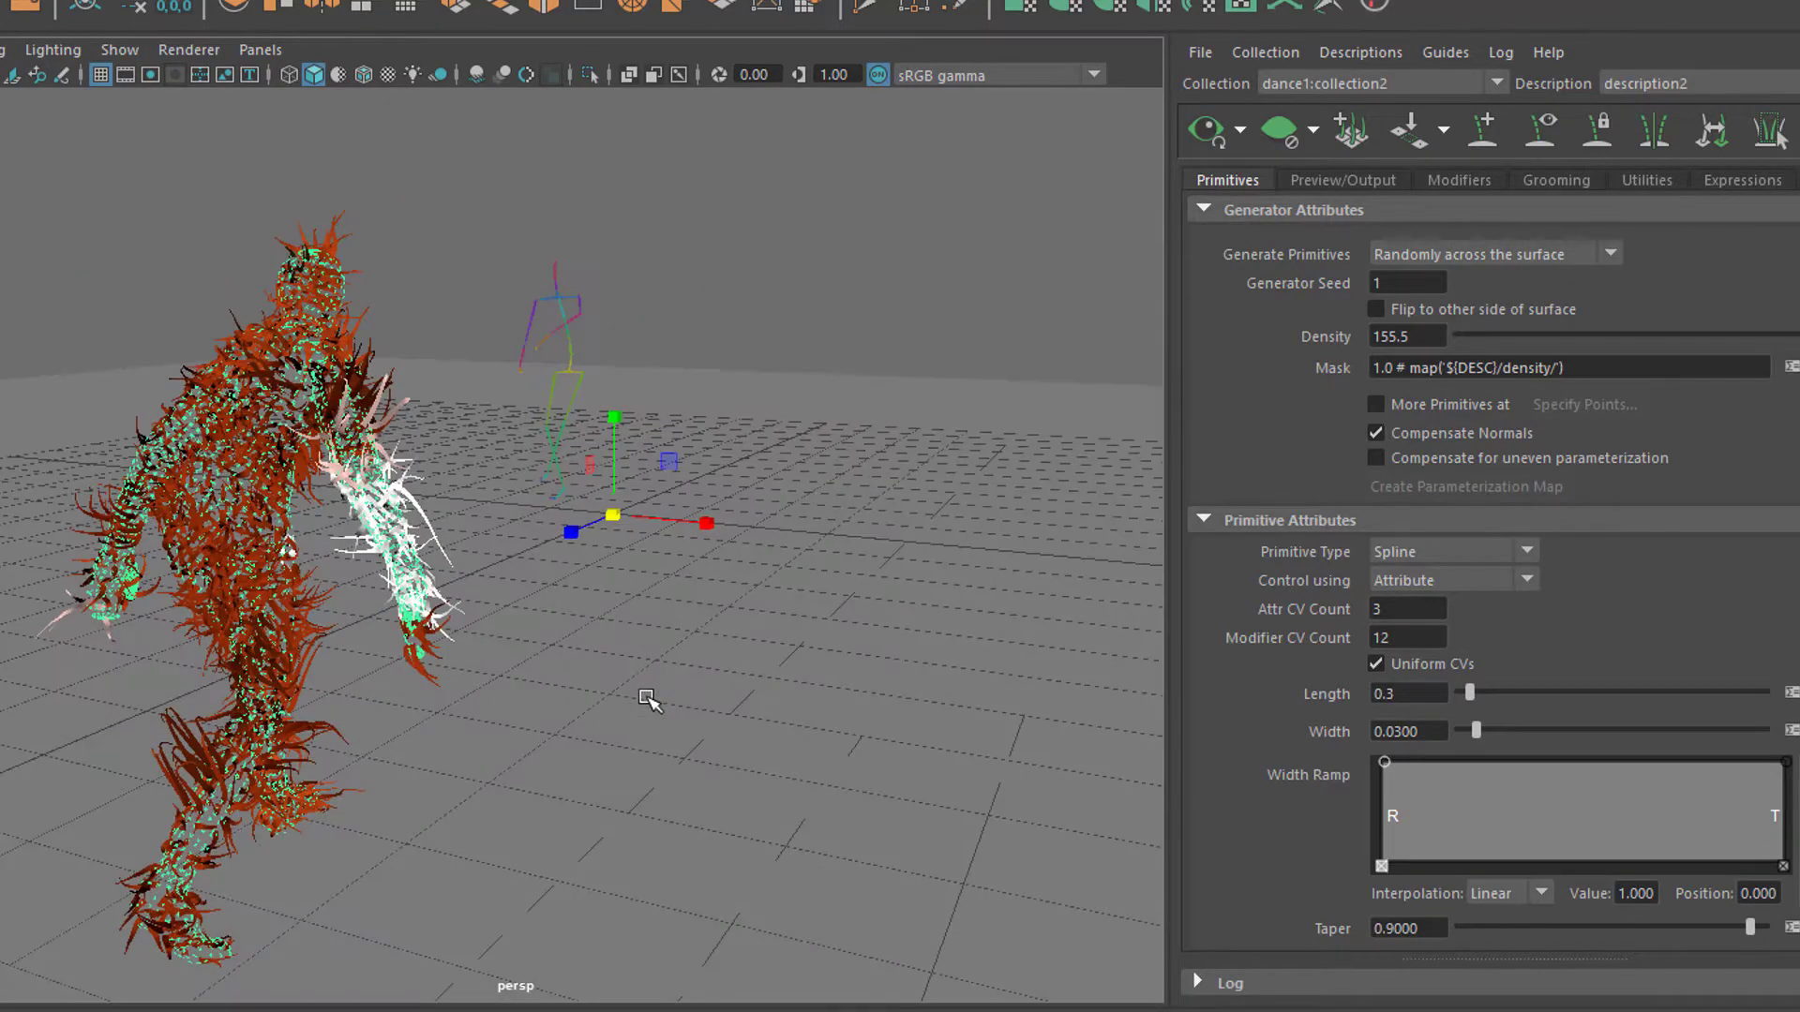
double_click(1426, 334)
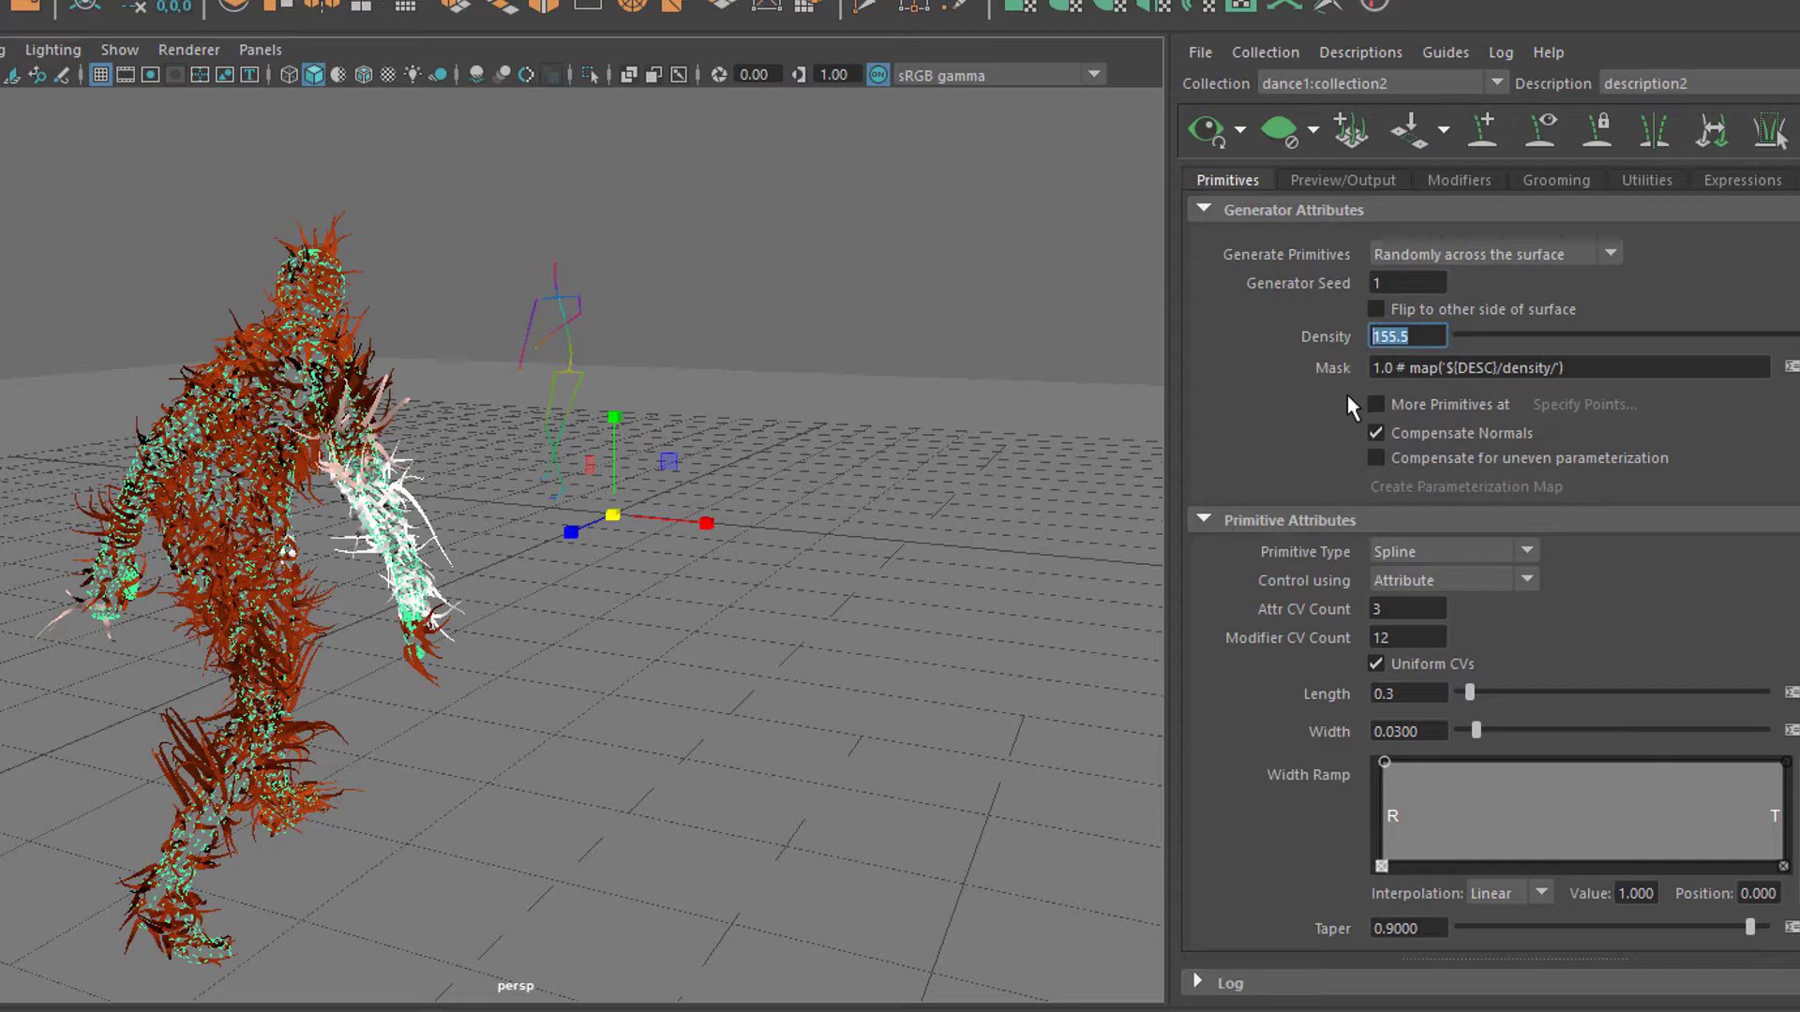
type("1000")
key("Return")
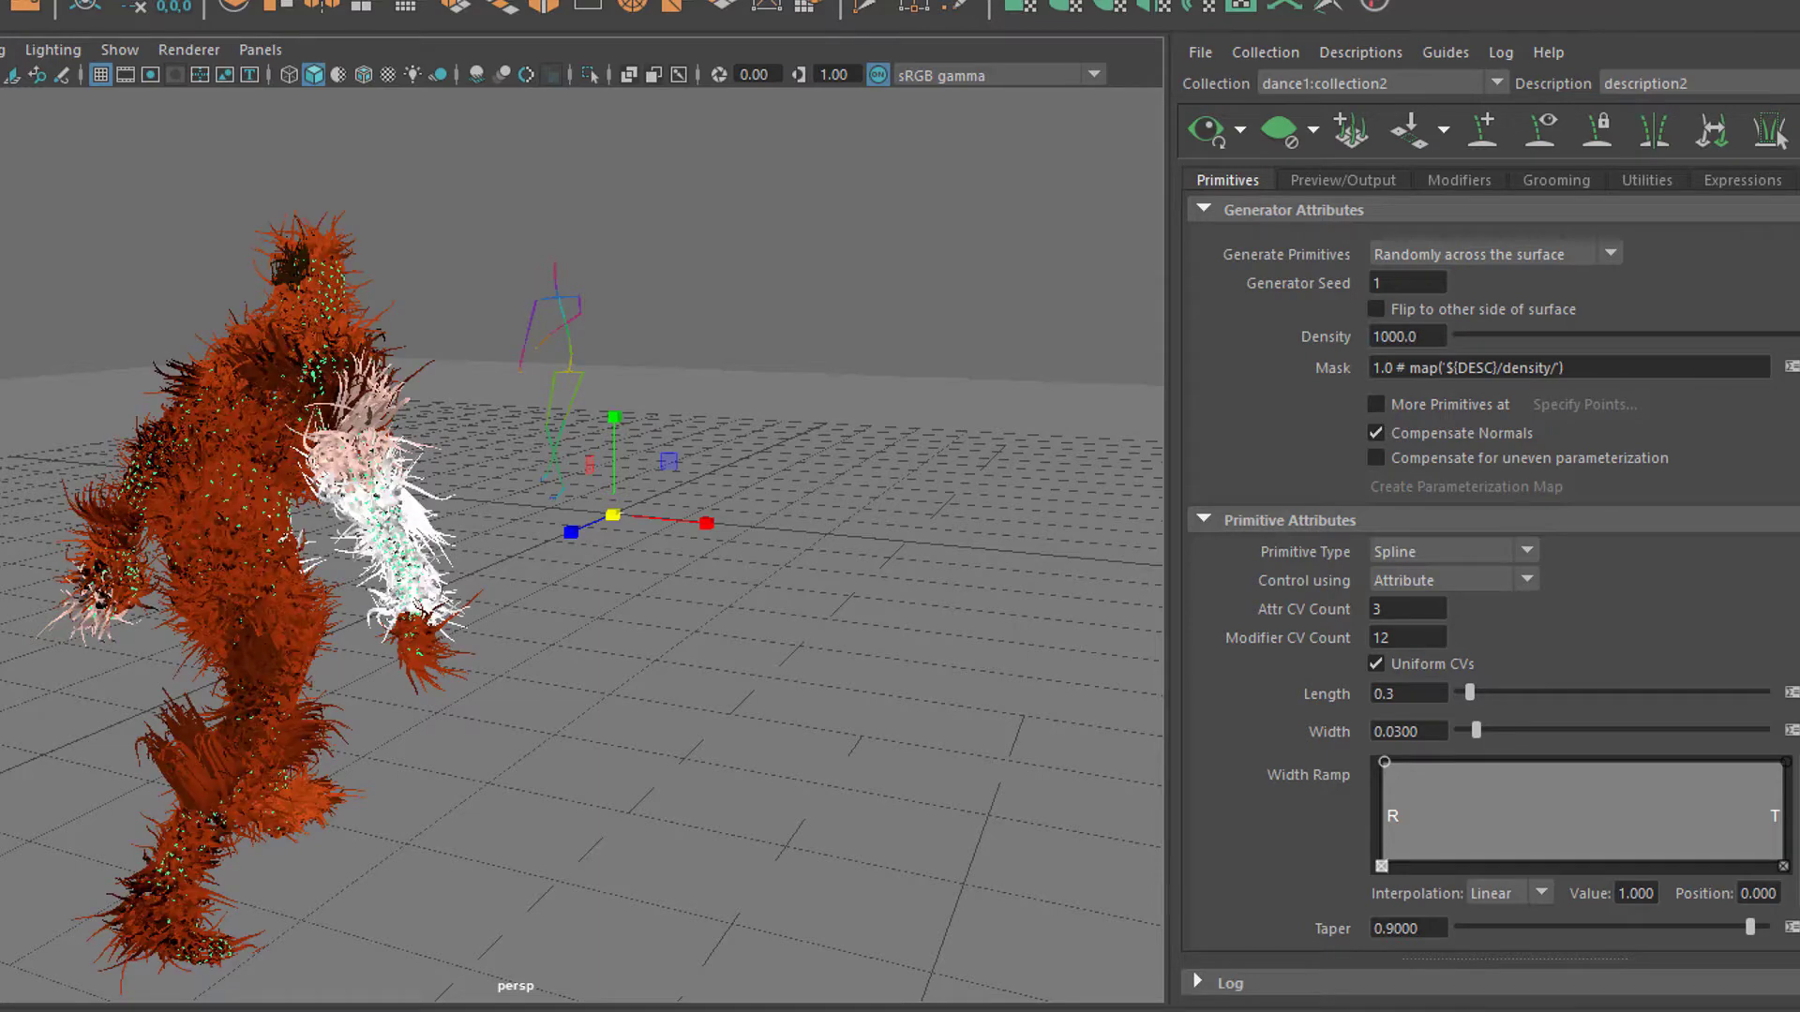
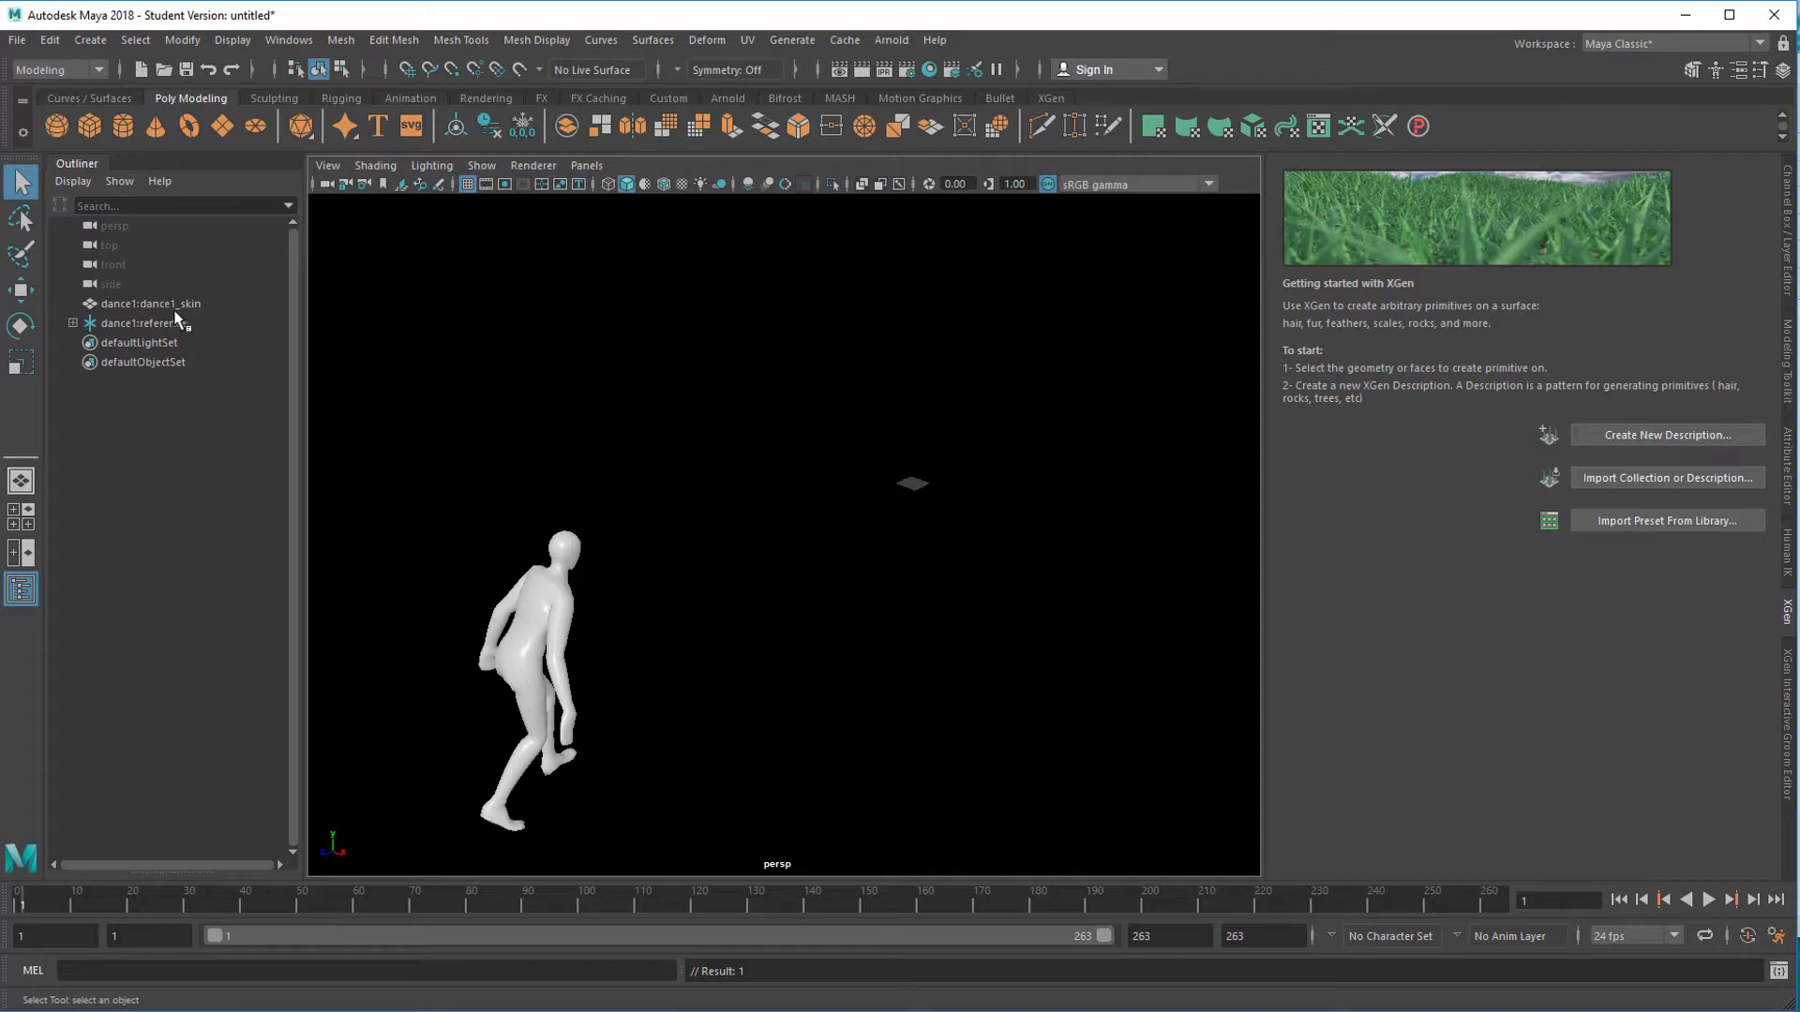
Scale the dance1:reference rig down uniformly so the character becomes much smaller relative to the grid.
left_click(141, 322)
key("r")
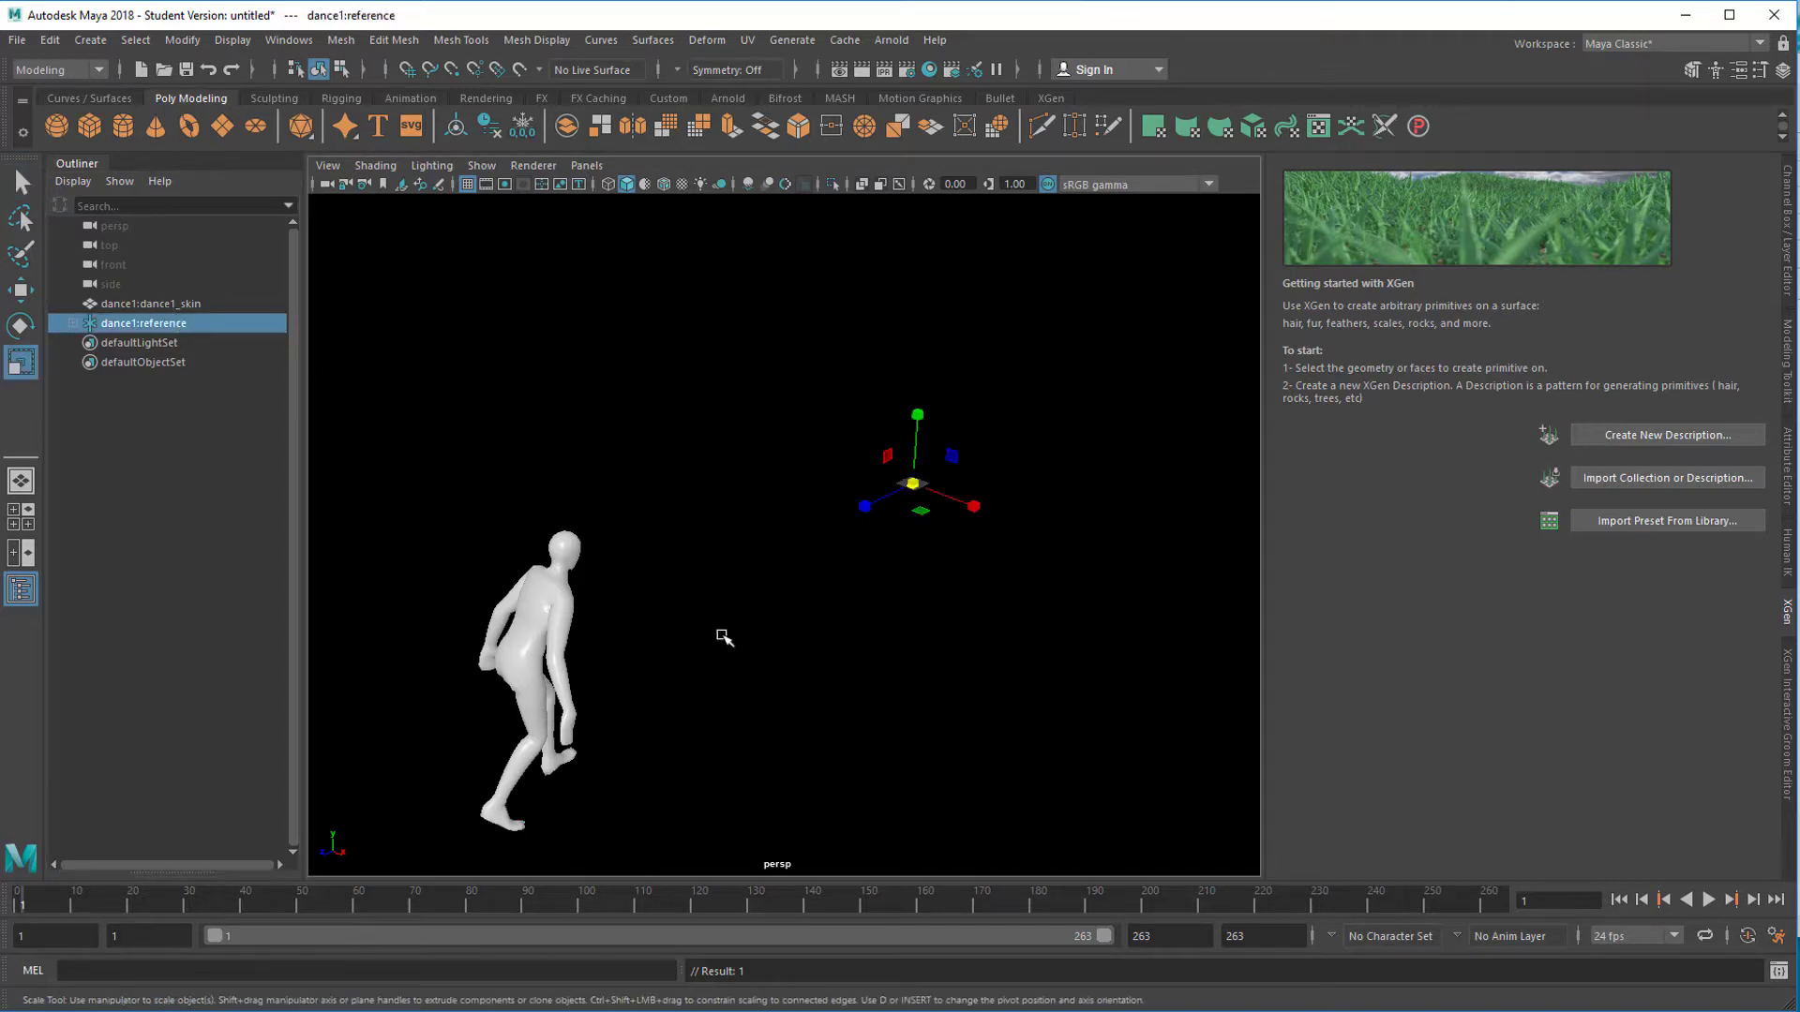
left_click_drag(914, 486, 497, 698)
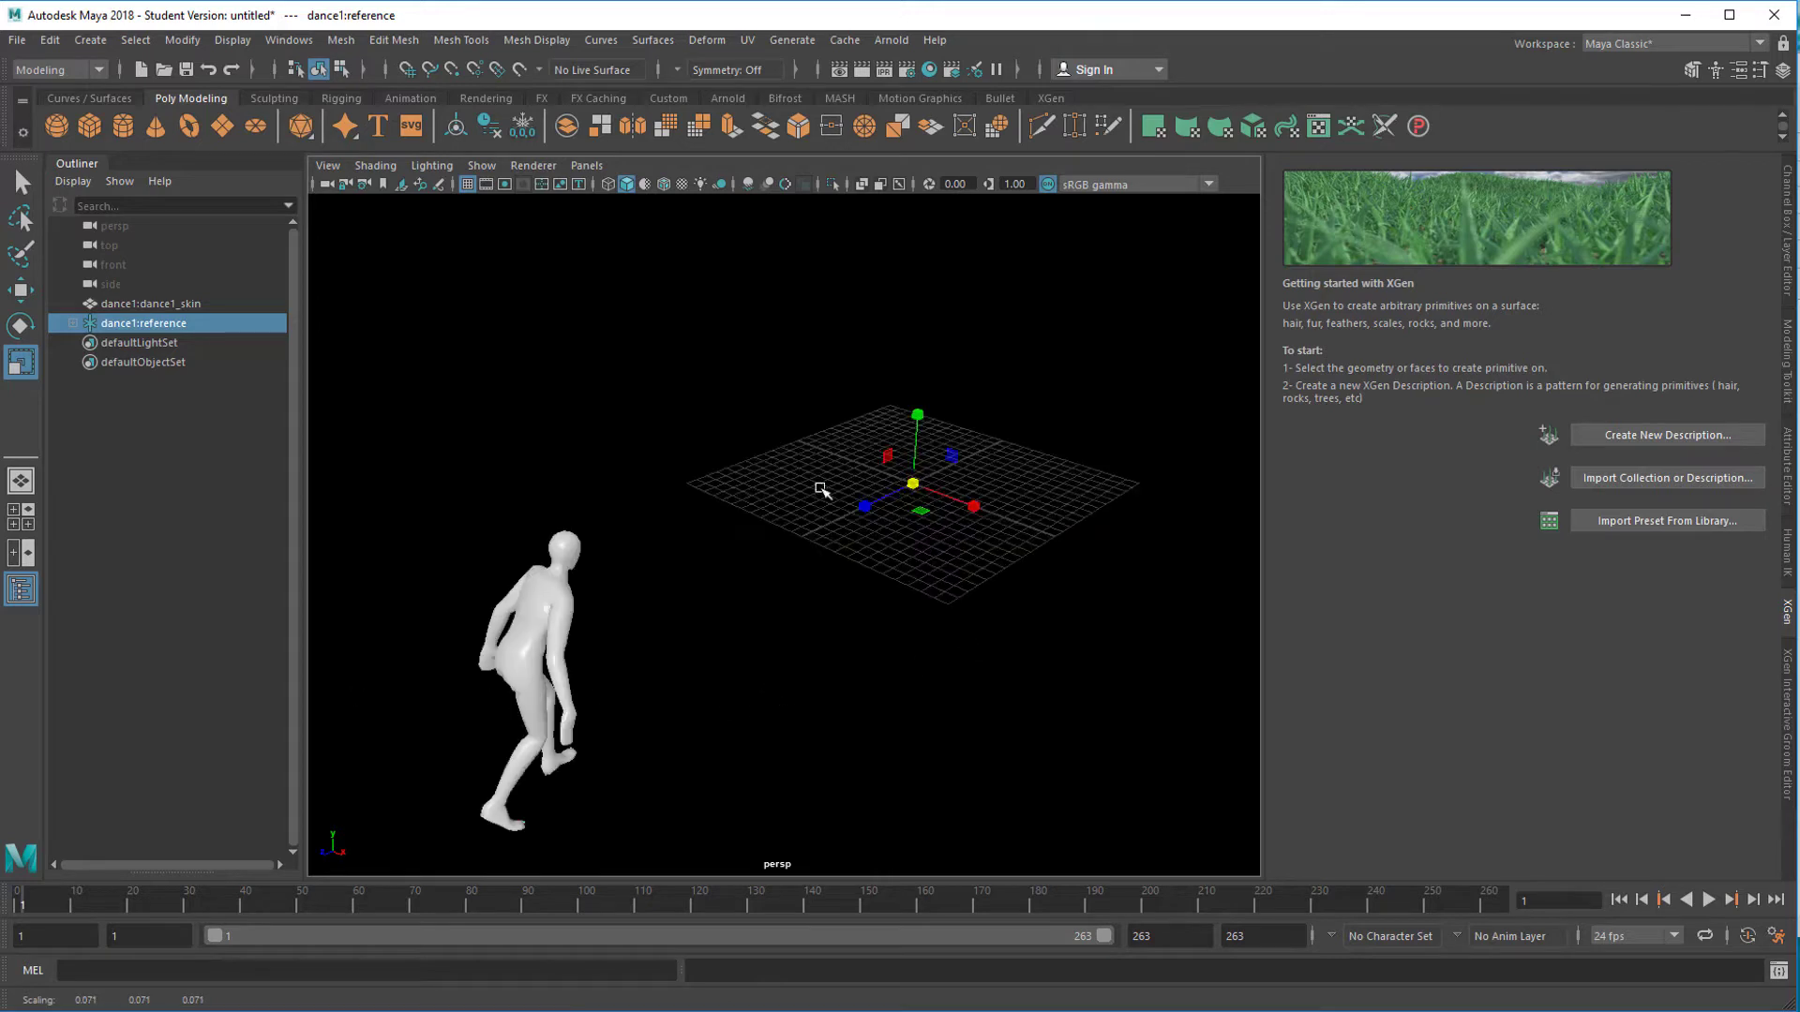
left_click_drag(914, 492, 437, 662)
Examine the scaled character's size and position on the grid from different angles and distances.
middle_click_drag(981, 622, 716, 636, "alt")
left_click_drag(775, 638, 761, 617, "alt")
right_click_drag(778, 618, 1260, 615, "alt")
middle_click_drag(961, 598, 978, 562, "alt")
right_click_drag(739, 674, 1000, 647, "alt")
middle_click_drag(940, 634, 964, 618, "alt")
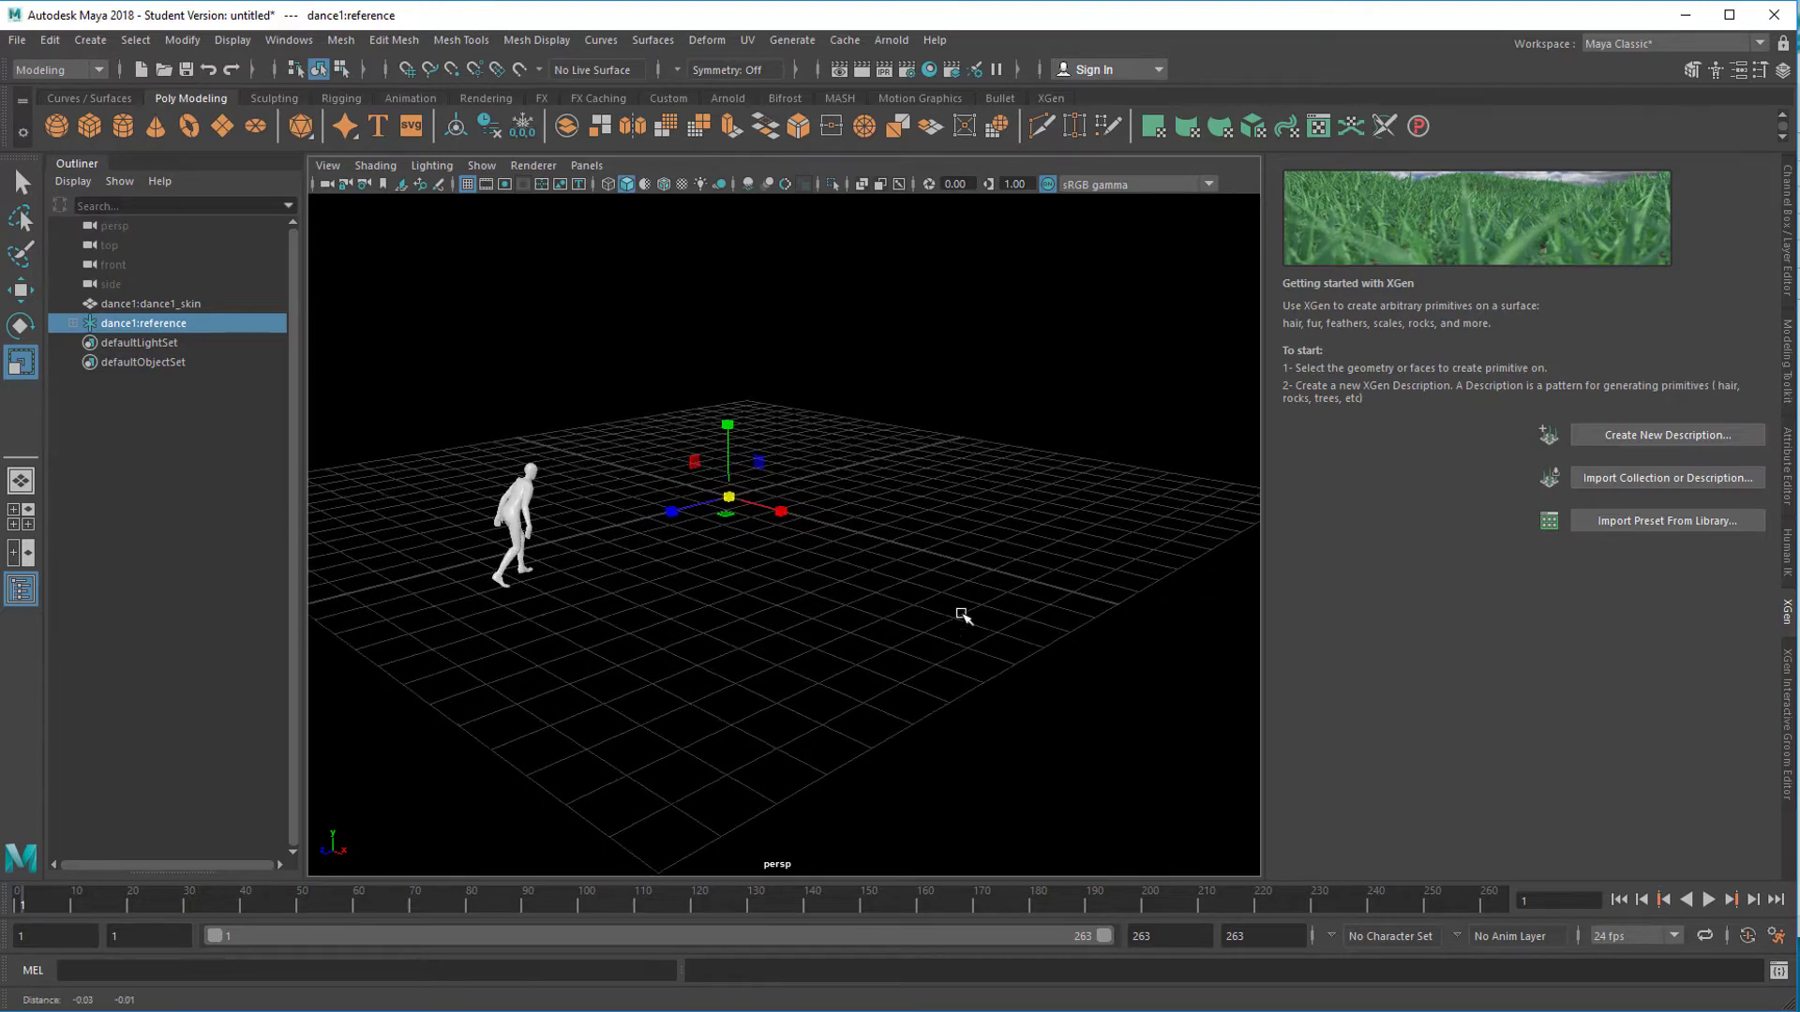
left_click_drag(865, 633, 859, 638, "alt")
middle_click_drag(860, 638, 911, 645, "alt")
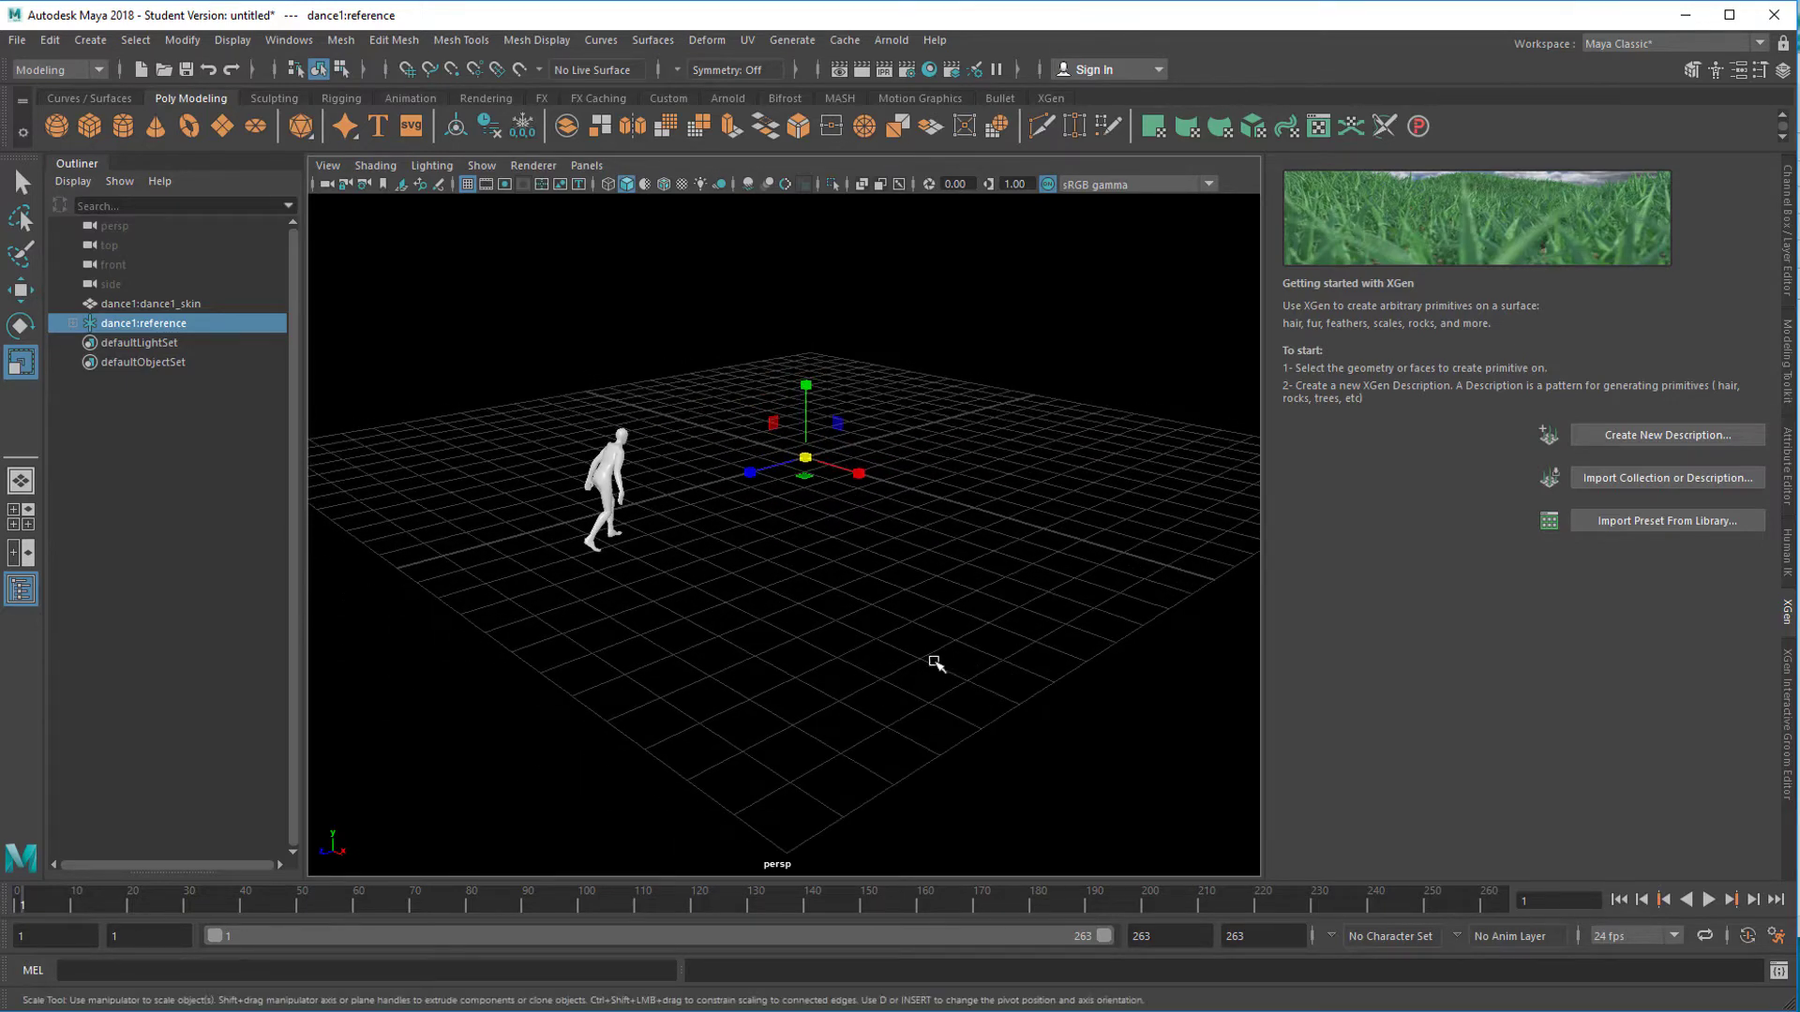
left_click_drag(937, 663, 939, 650, "alt")
right_click_drag(939, 648, 1092, 646, "alt")
middle_click_drag(991, 644, 990, 626, "alt")
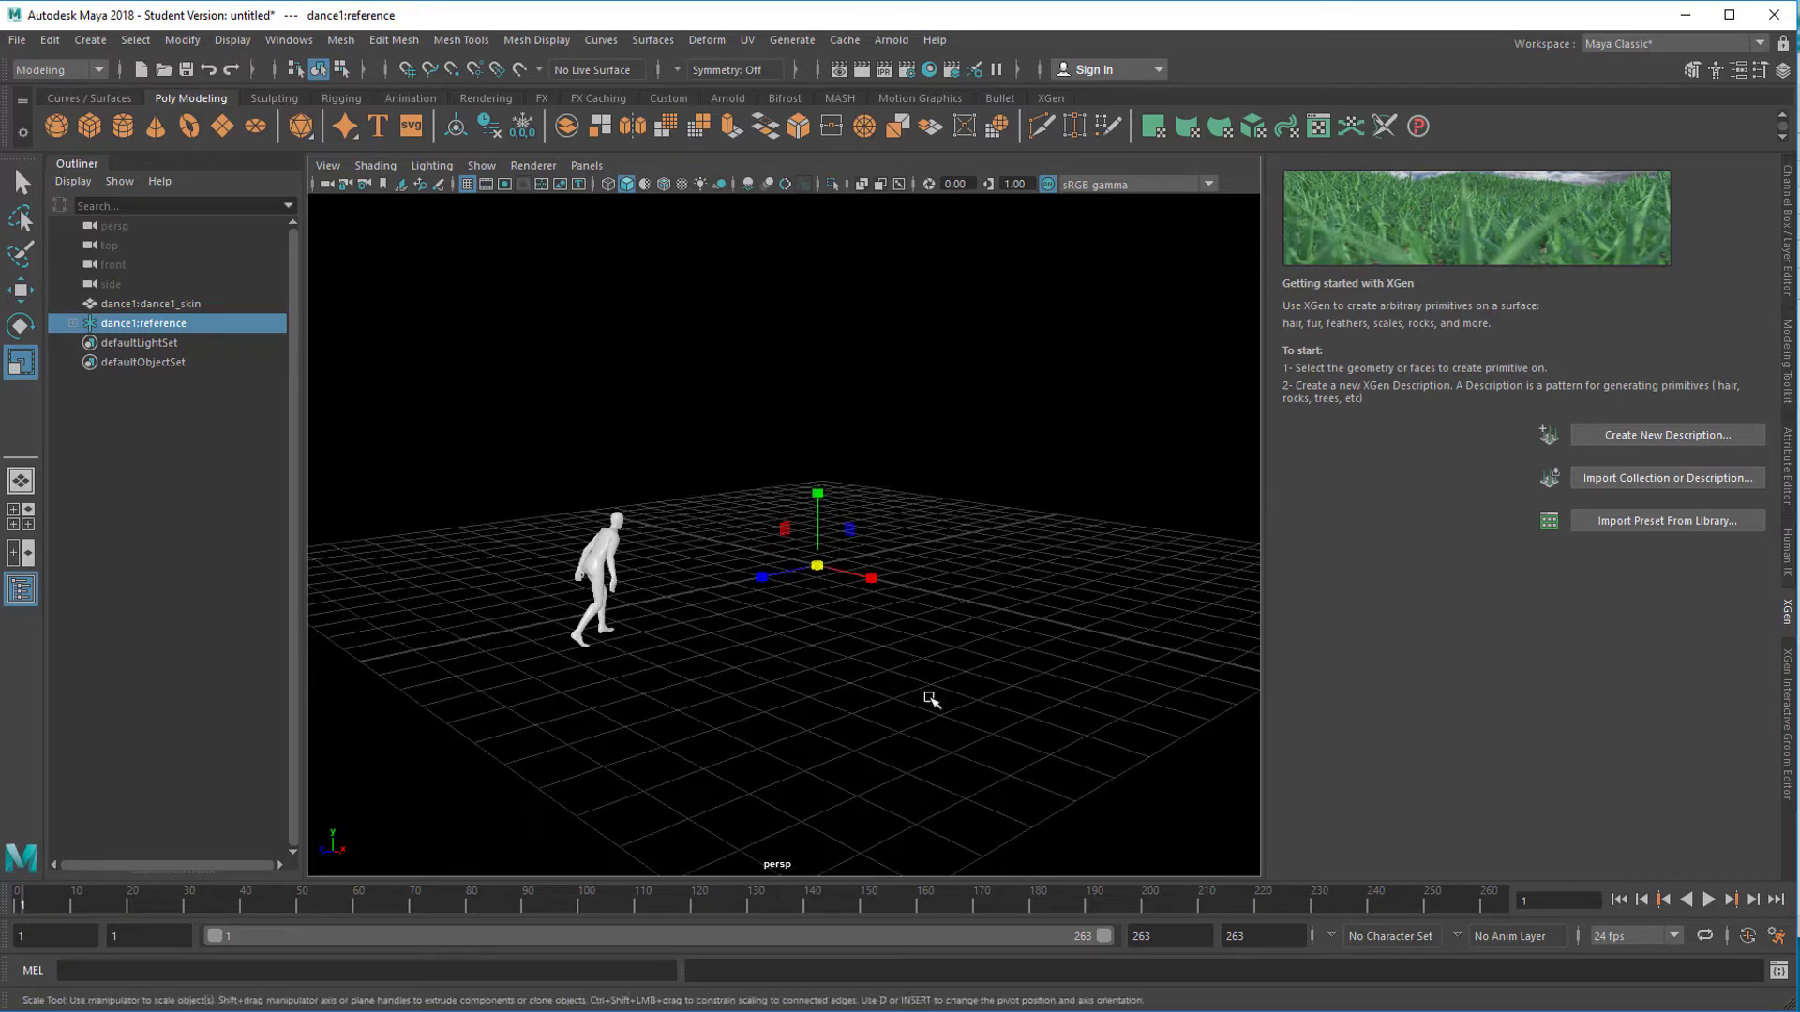
right_click_drag(928, 699, 1004, 665, "alt")
middle_click_drag(954, 519, 940, 486, "alt")
middle_click_drag(975, 747, 880, 707, "alt")
left_click_drag(880, 707, 857, 658, "alt")
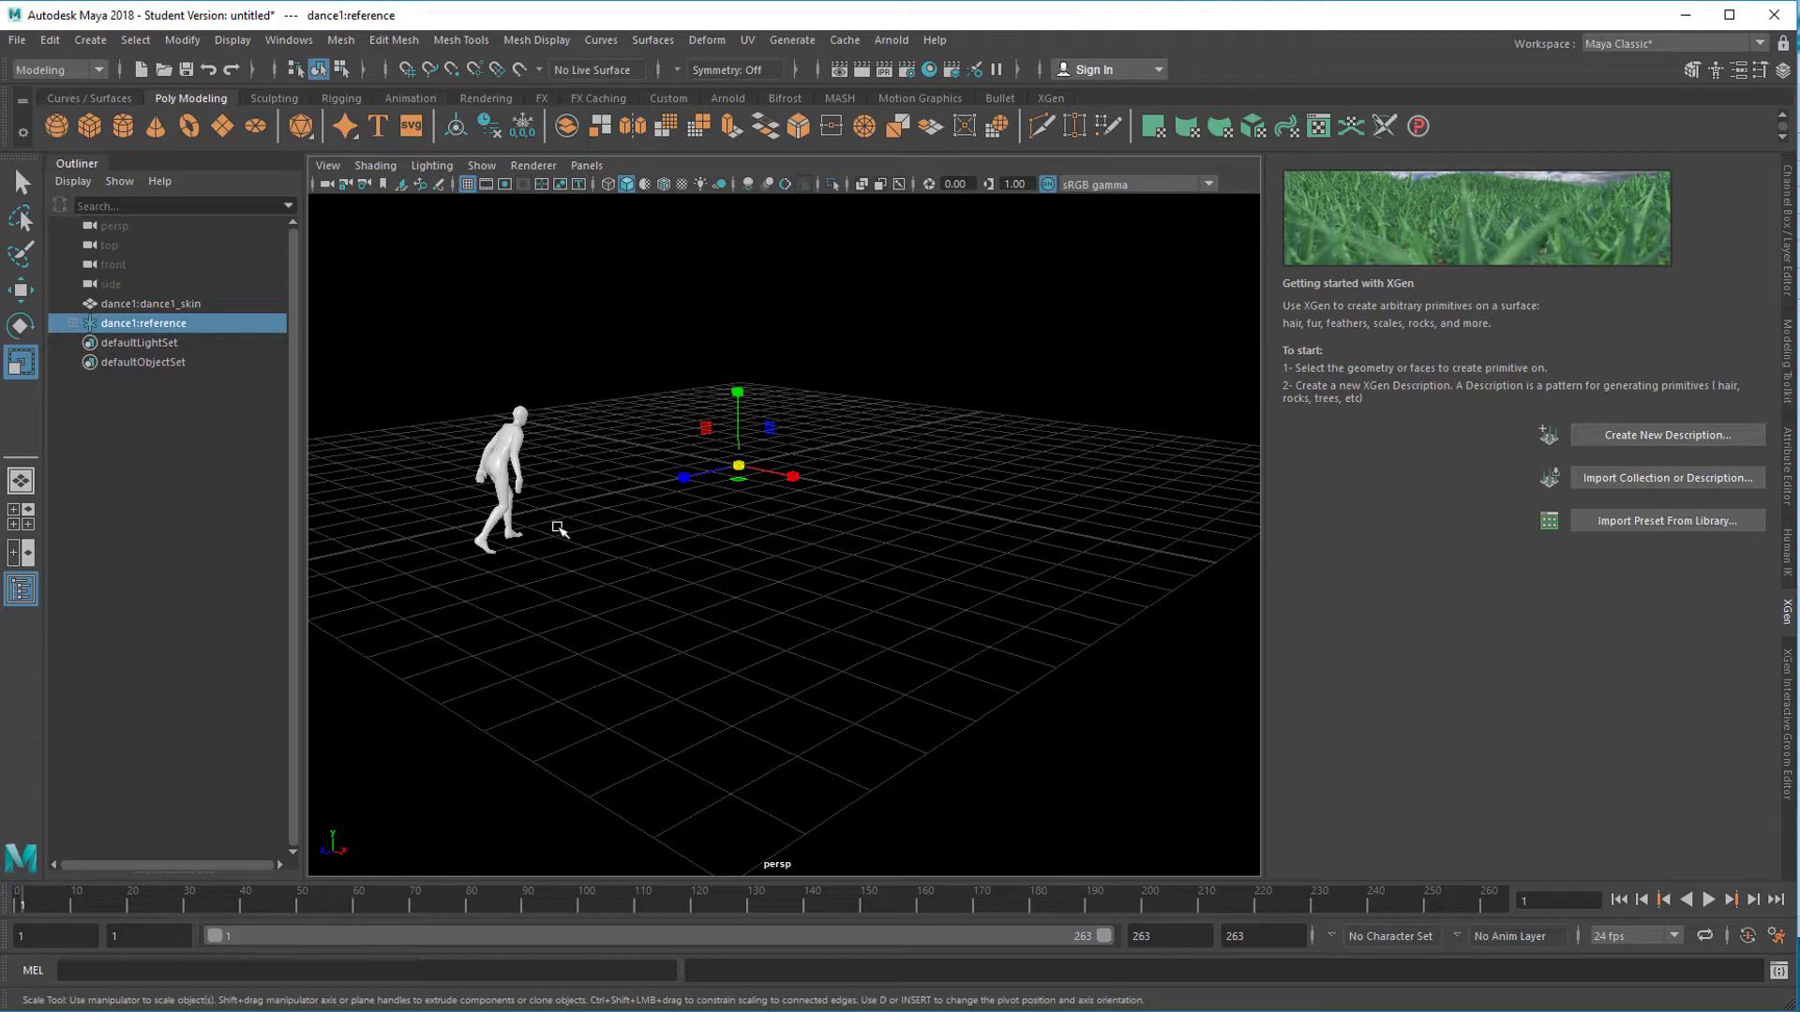
Make the dance1:dance1_skin mesh paintable for Paint Effects.
left_click(166, 305)
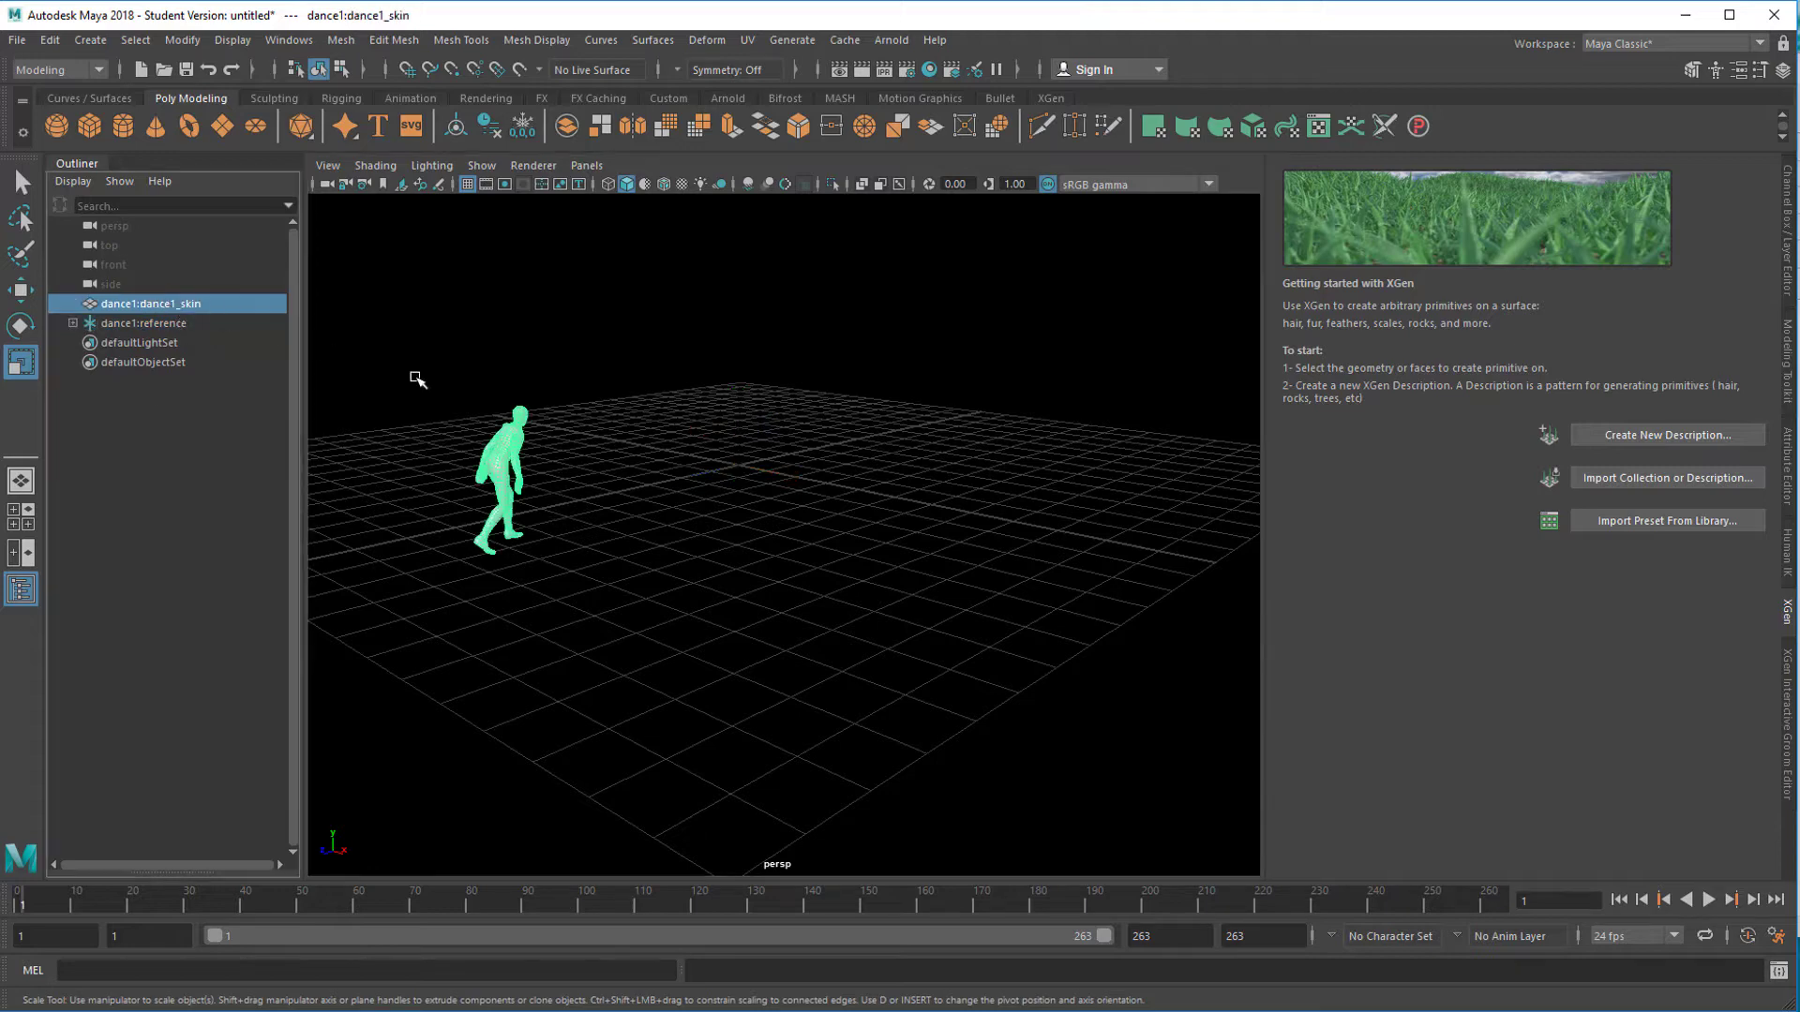
left_click_drag(537, 574, 637, 644, "alt")
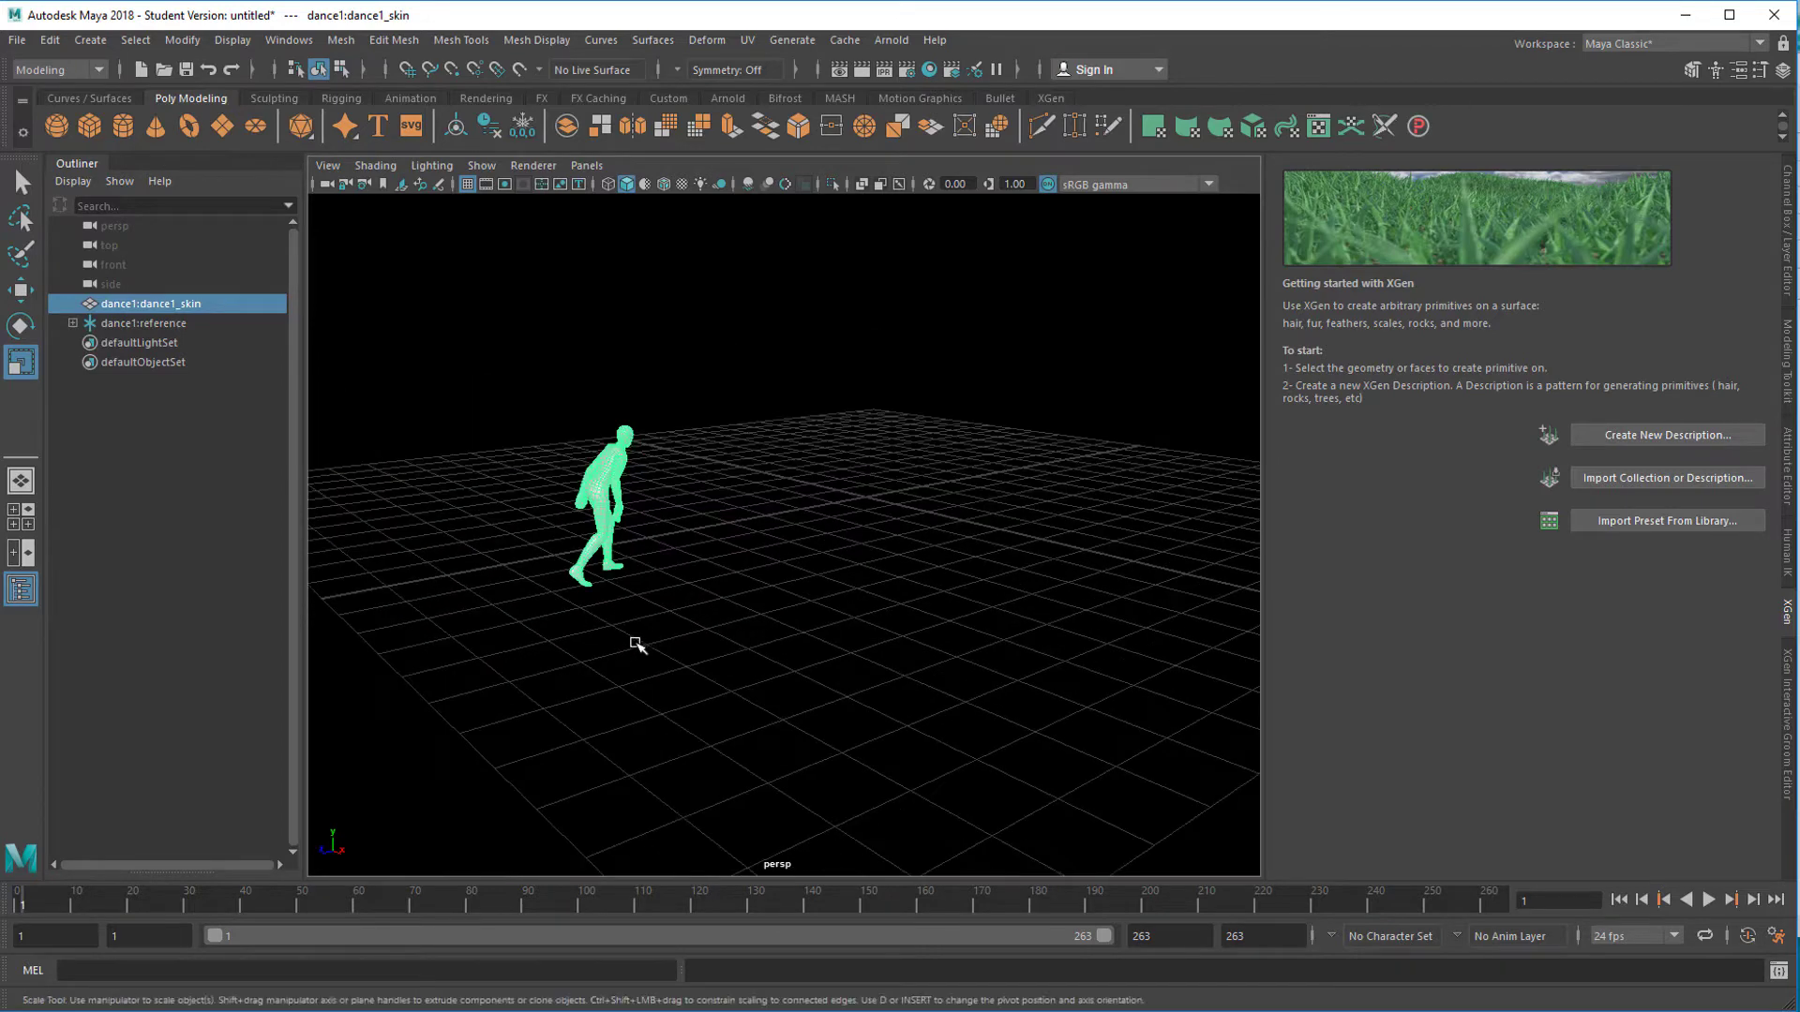
right_click_drag(769, 644, 466, 710, "alt")
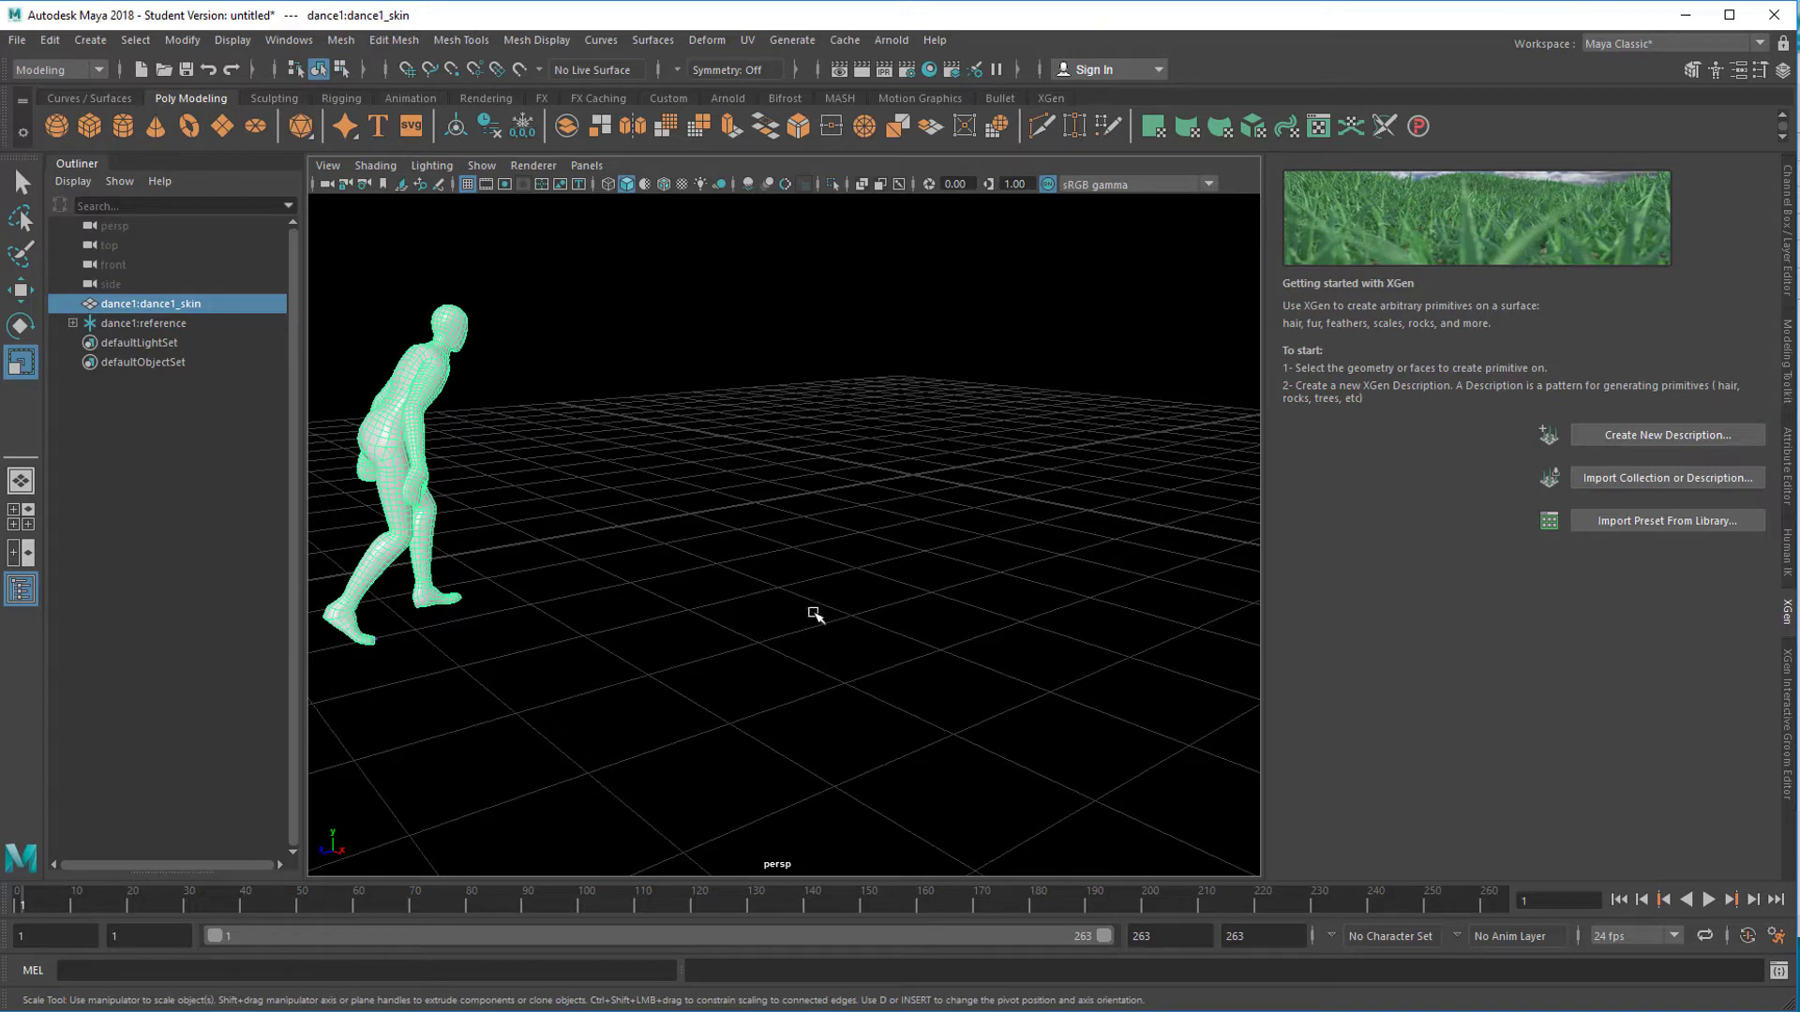
middle_click_drag(705, 581, 791, 592, "alt")
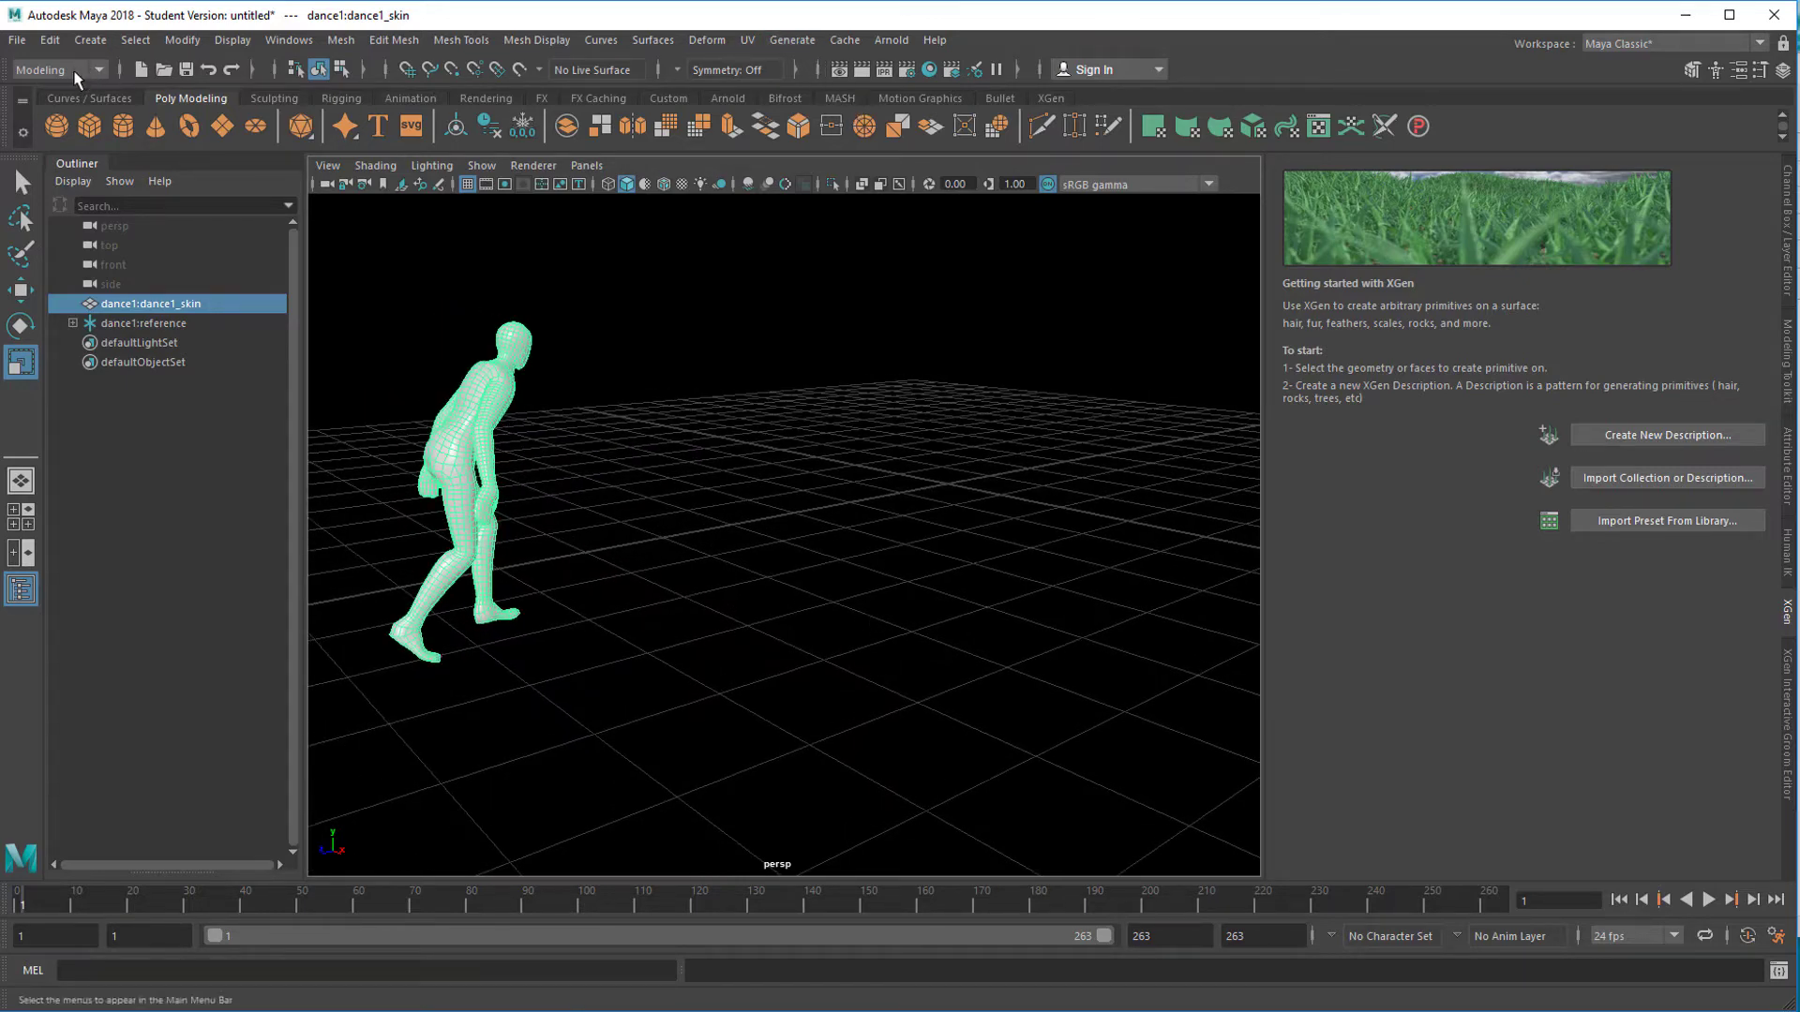
left_click(793, 41)
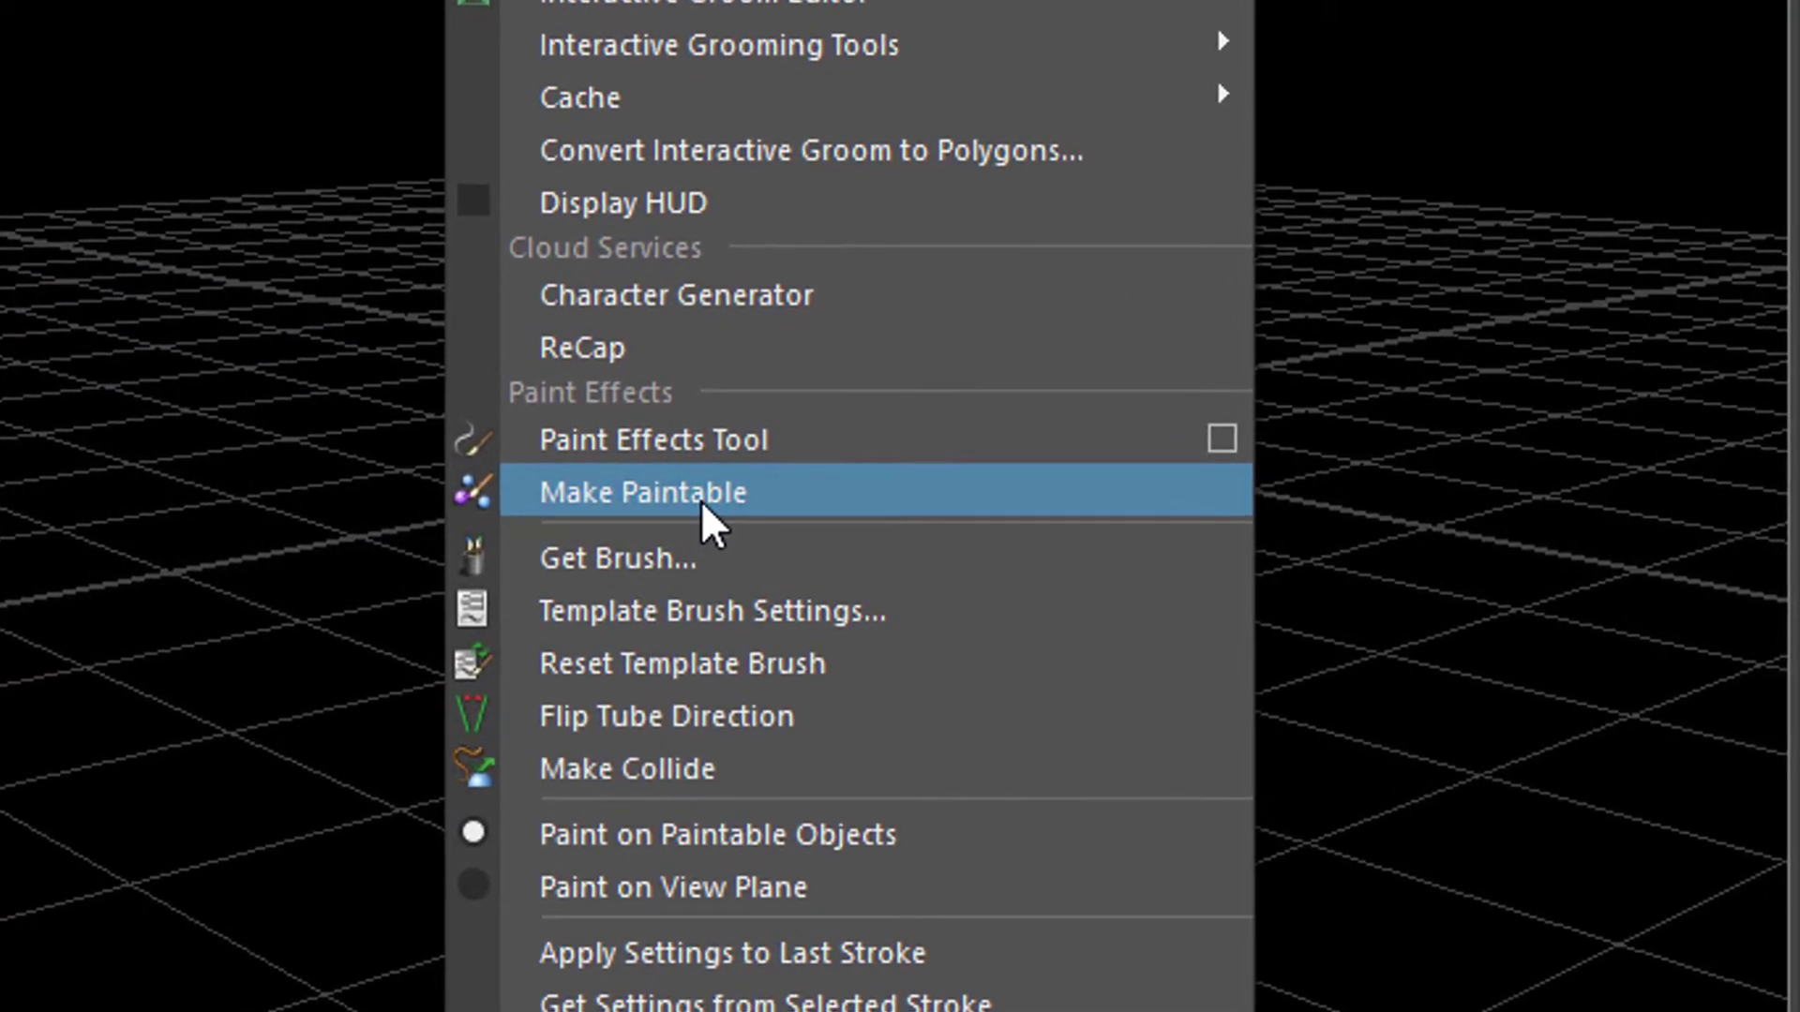
left_click(708, 504)
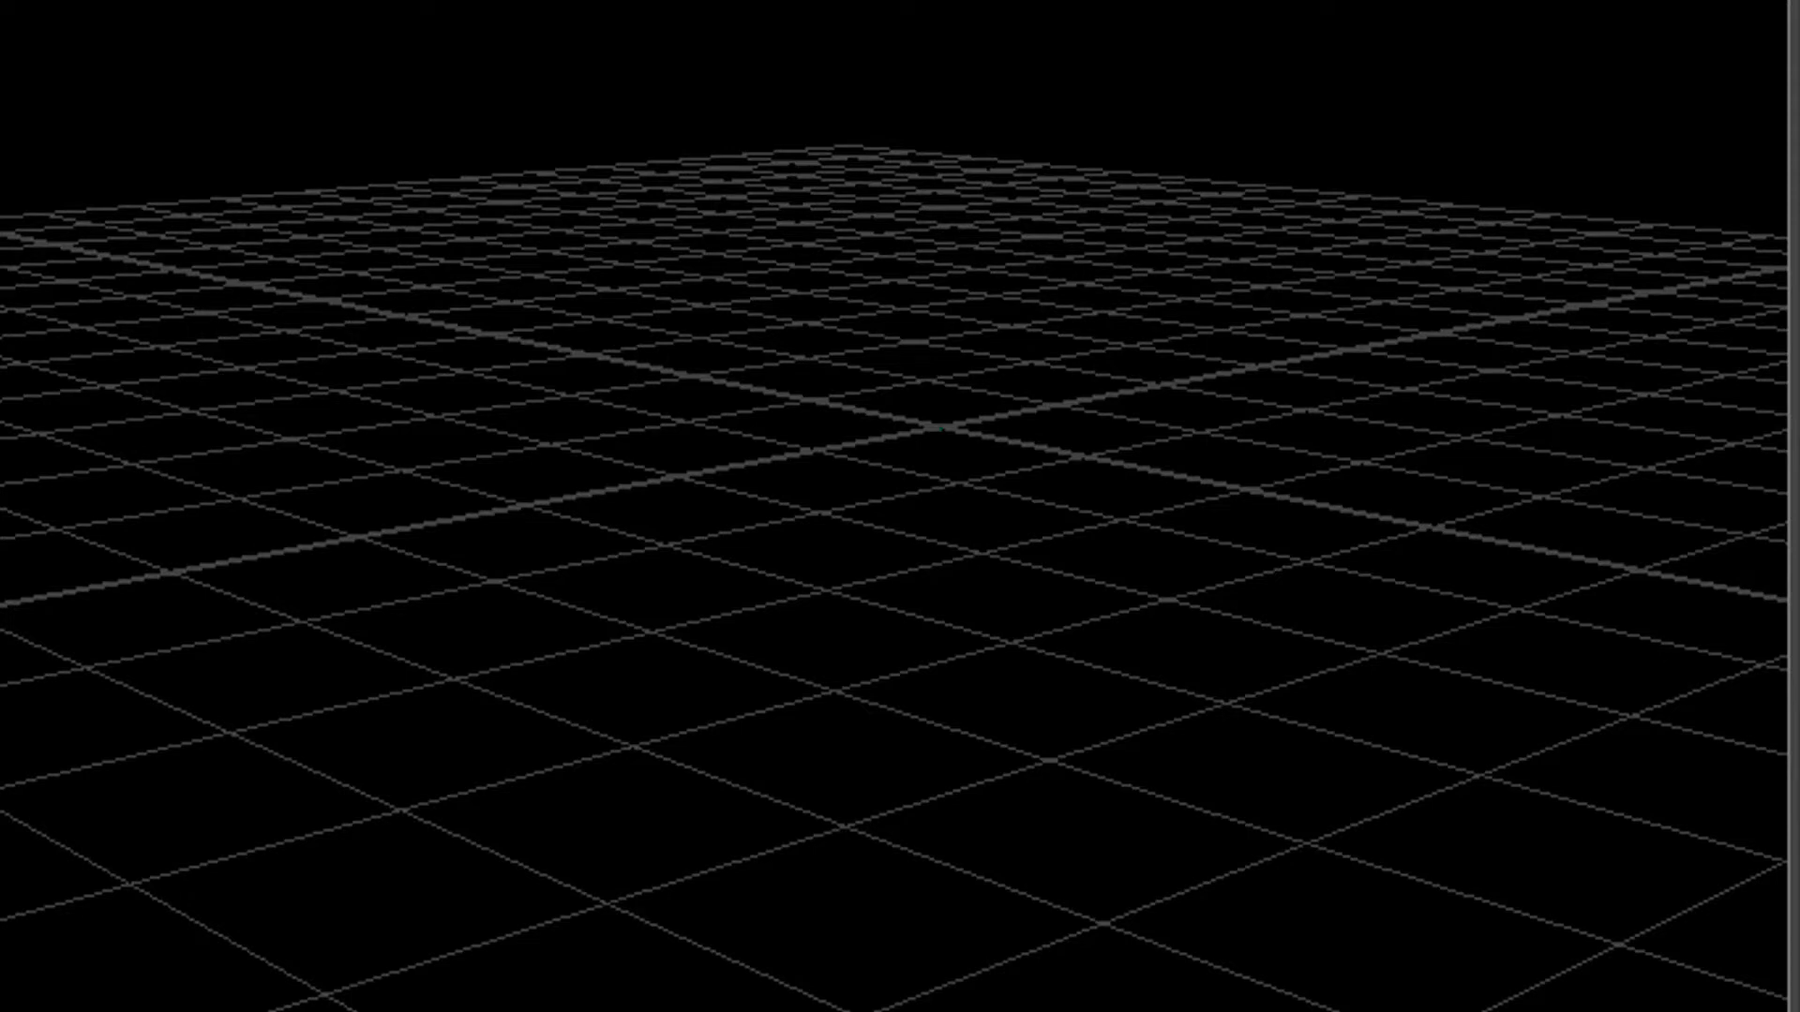
Choose the clover.mel brush from the Flowers examples of Paint Effects.
left_click(506, 2)
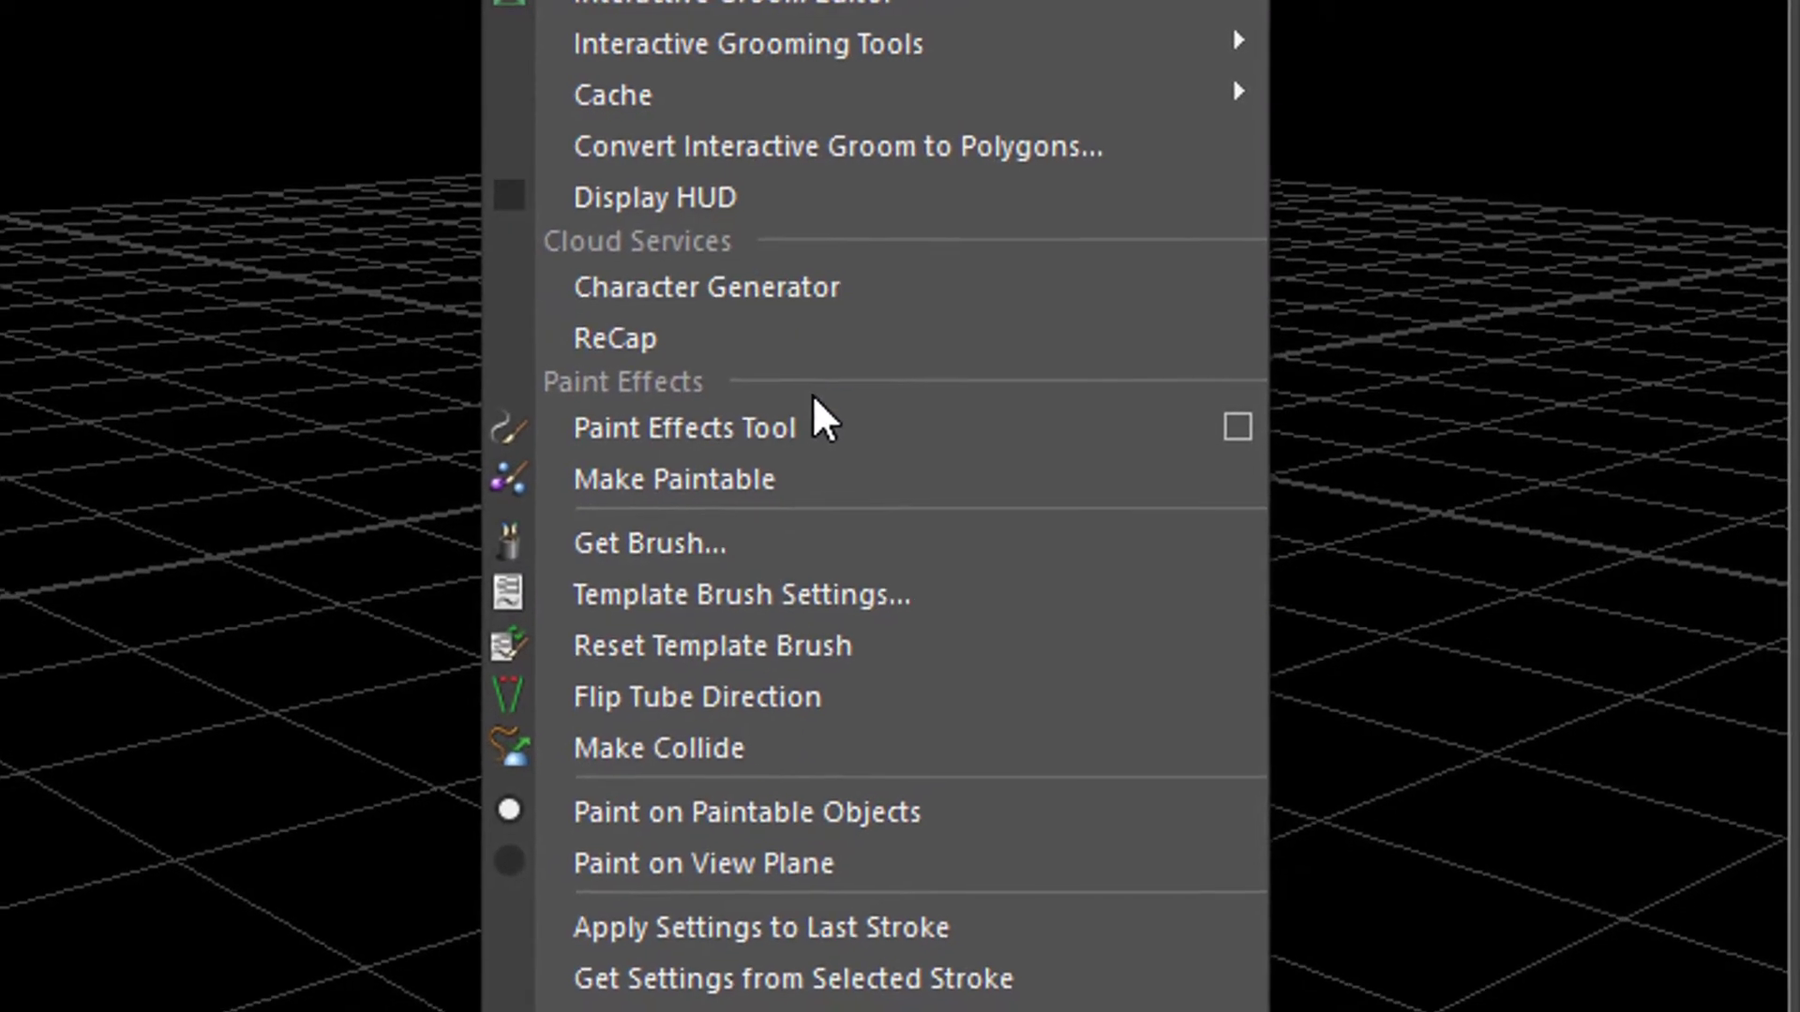
left_click(740, 543)
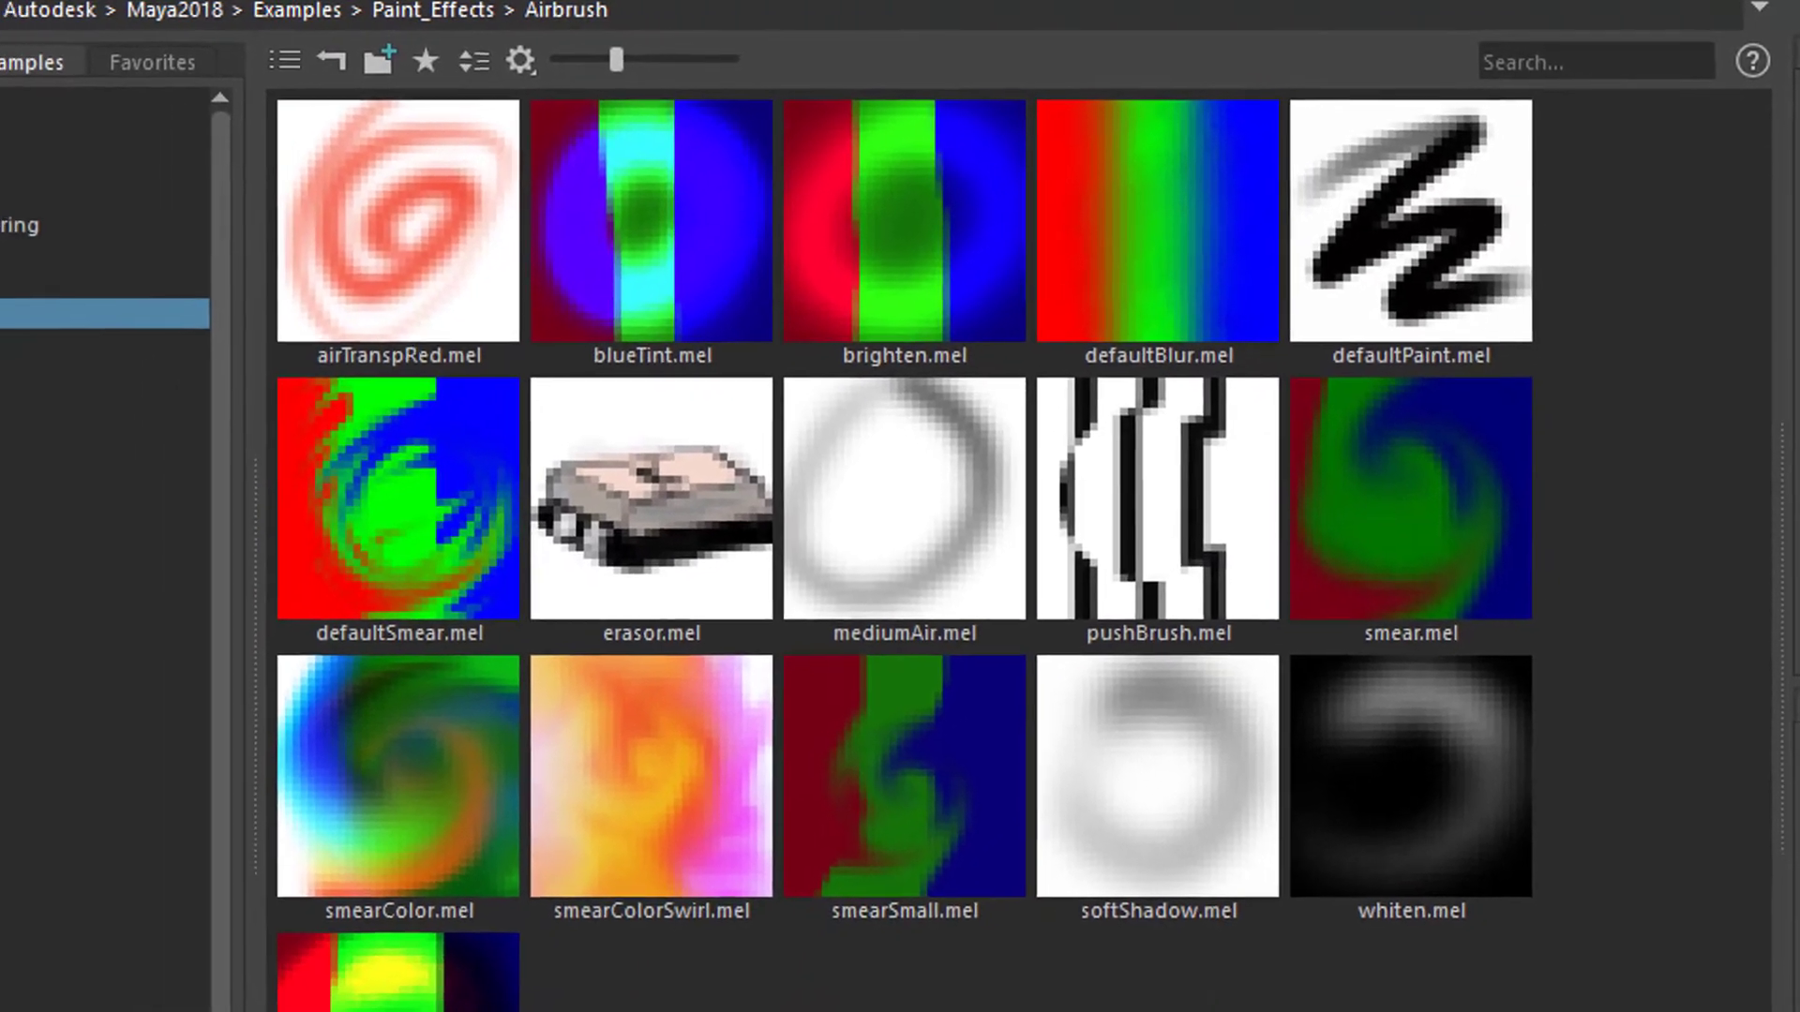
left_click(56, 561)
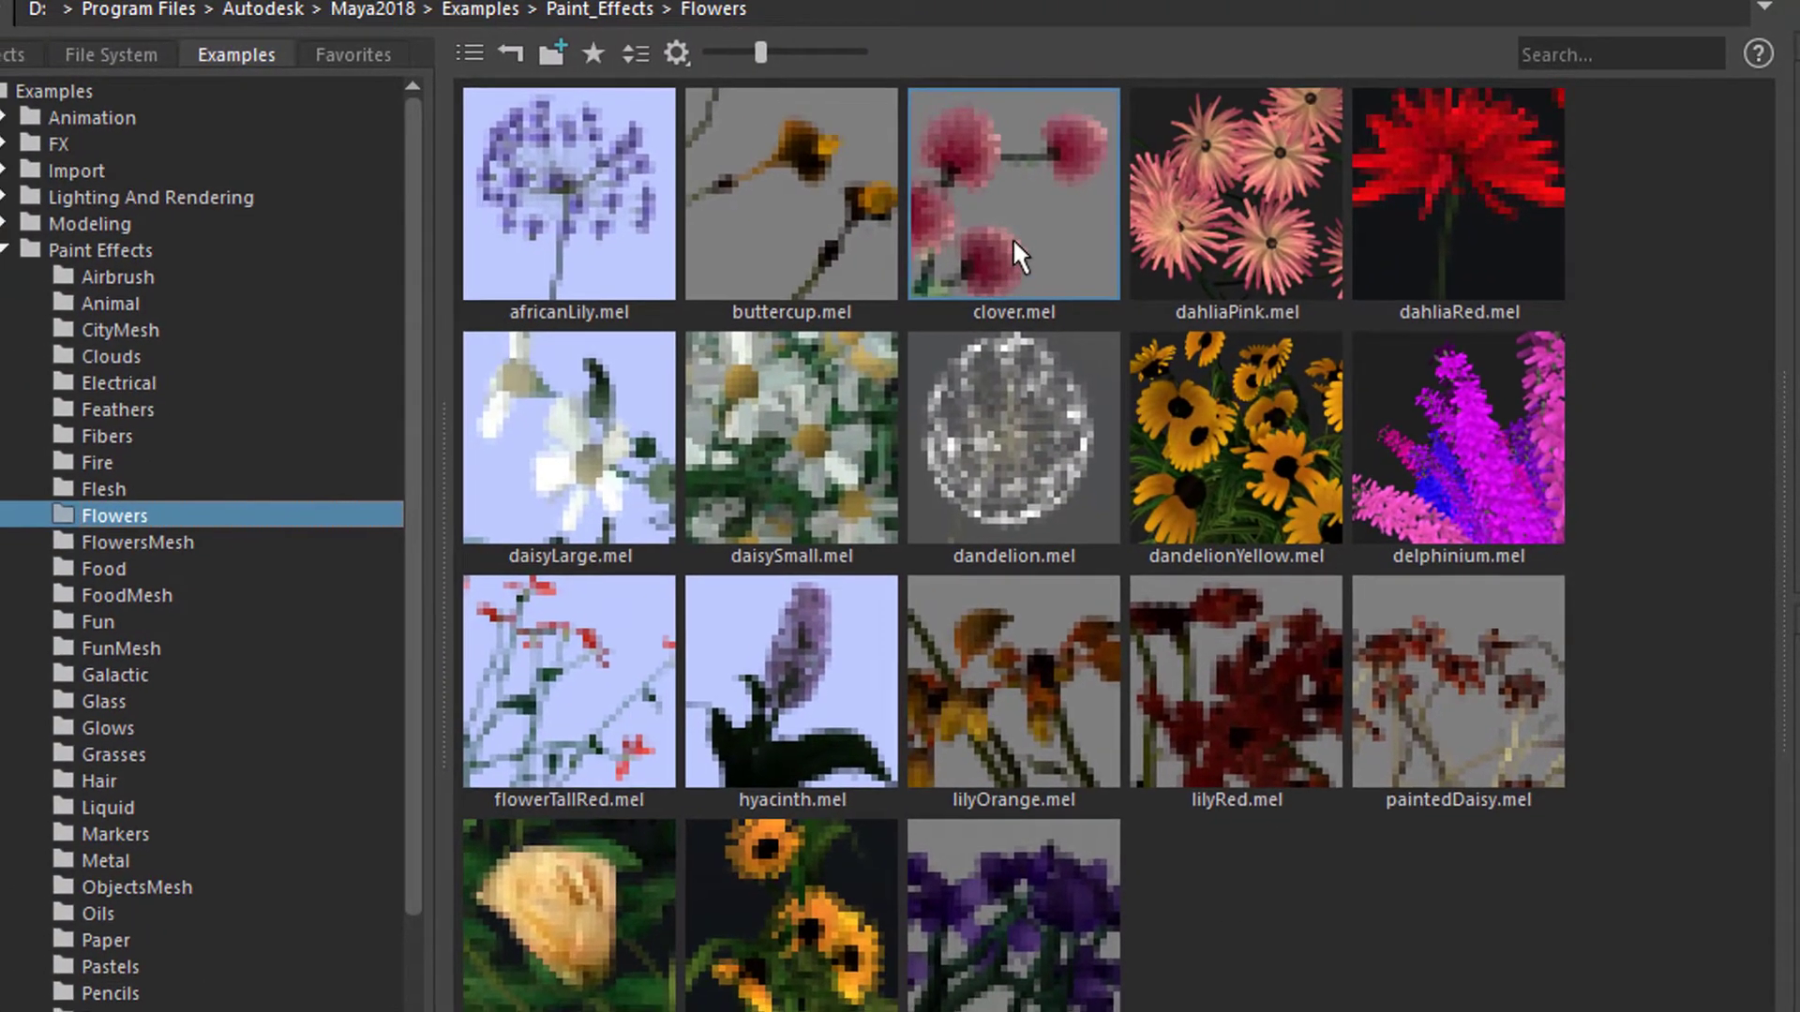
left_click(979, 251)
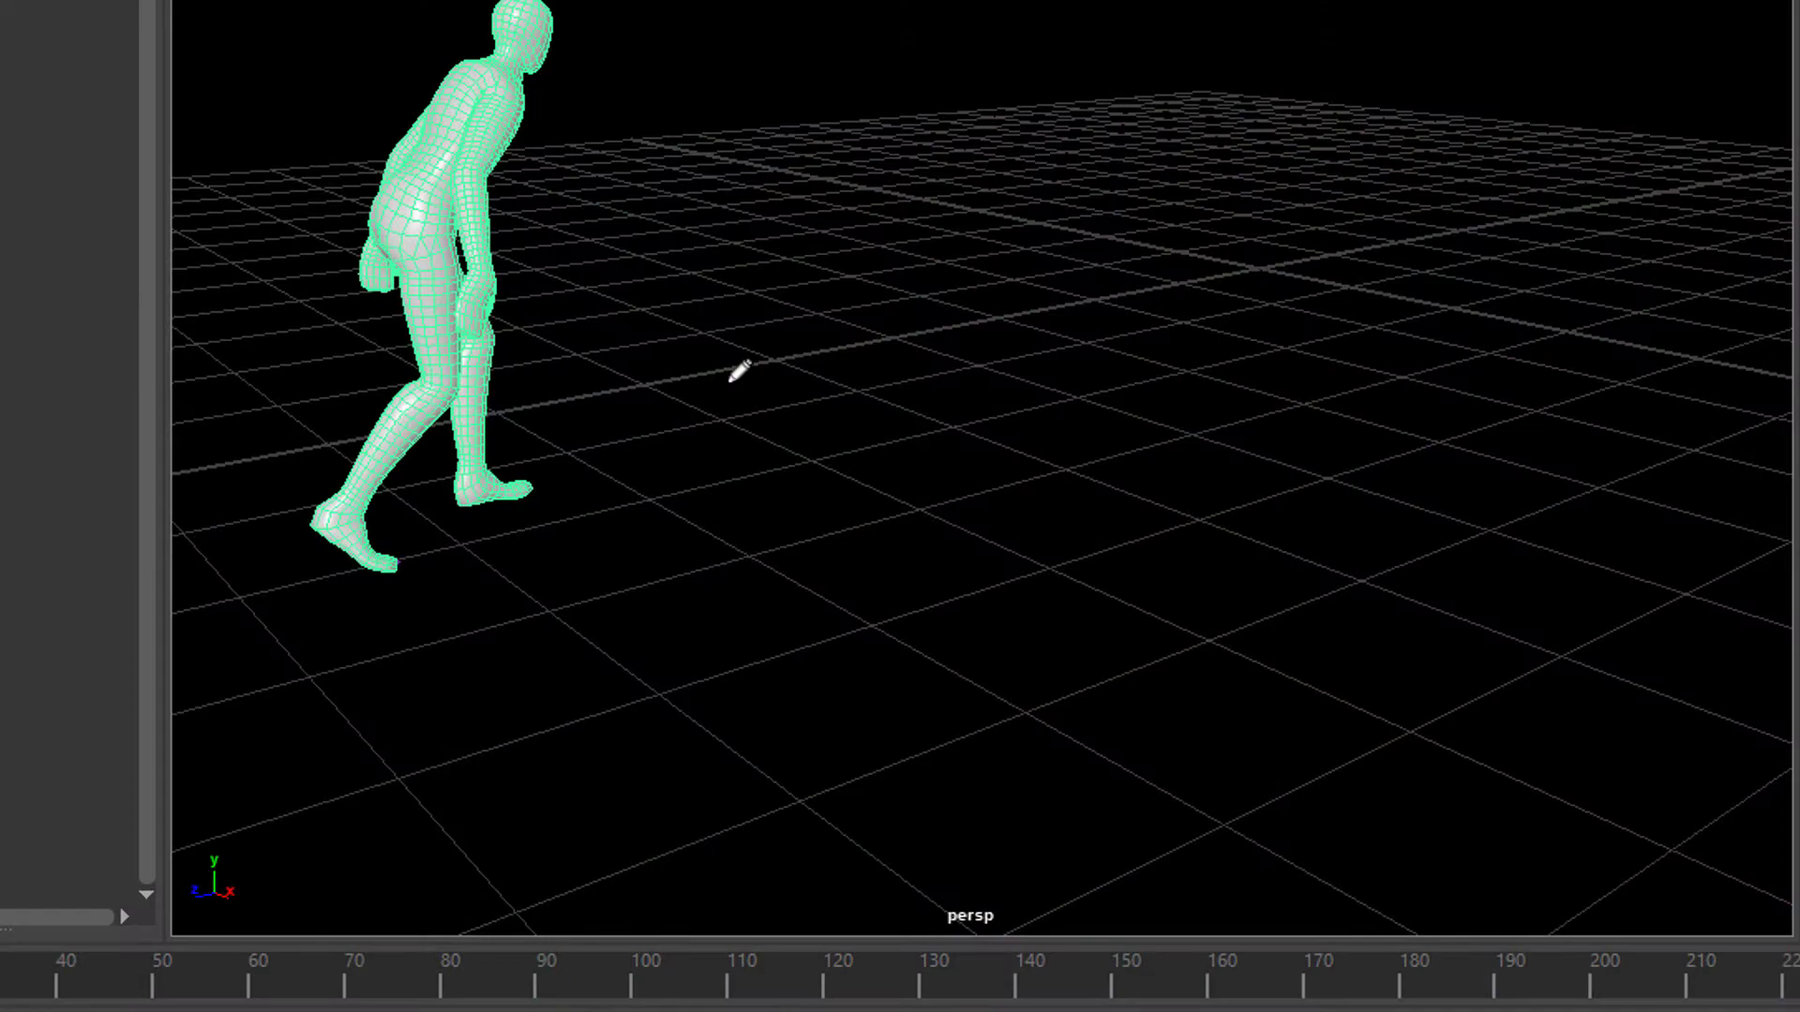
Paint a clover stroke on the back of the character around the hips.
middle_click_drag(1045, 457, 1379, 510, "alt")
left_click_drag(675, 551, 708, 547, "alt")
middle_click_drag(1060, 535, 1496, 611, "alt")
left_click_drag(970, 588, 1076, 608, "alt")
middle_click_drag(1040, 429, 1424, 505, "alt")
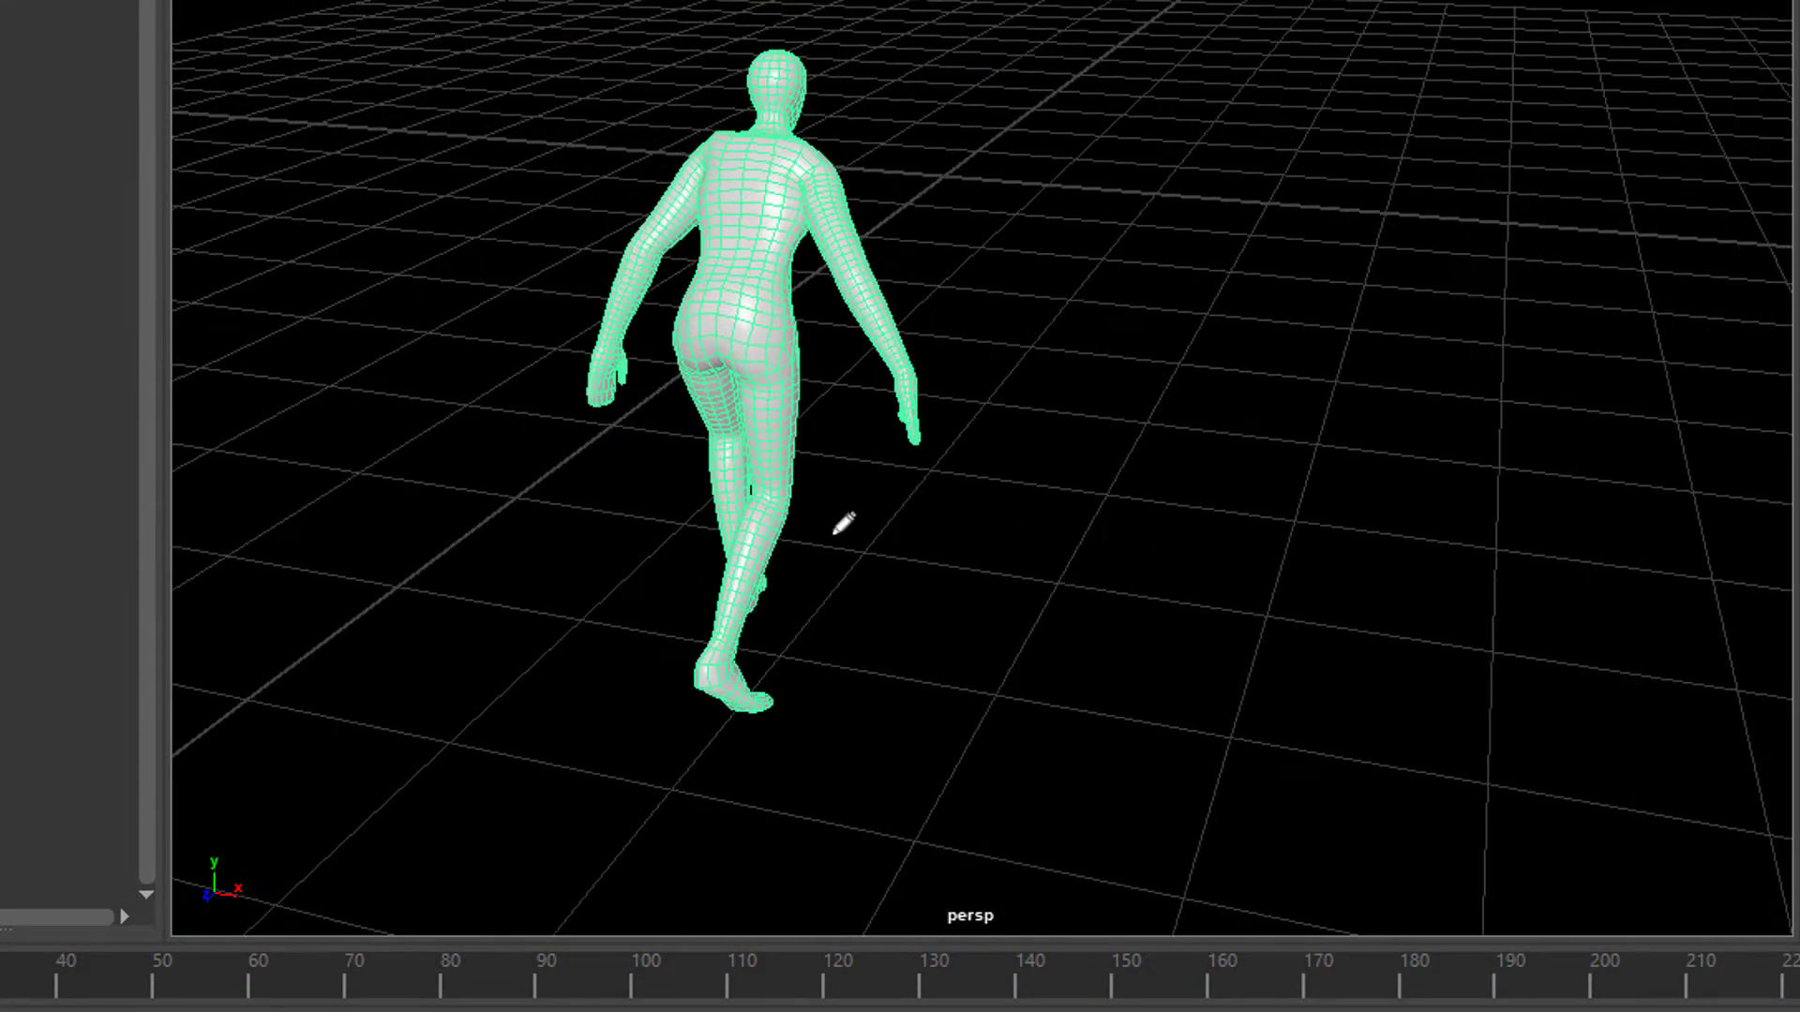
left_click_drag(837, 531, 870, 535, "alt")
middle_click_drag(877, 511, 1197, 546, "alt")
left_click_drag(894, 564, 982, 577, "alt")
middle_click_drag(1312, 461, 1671, 406, "alt")
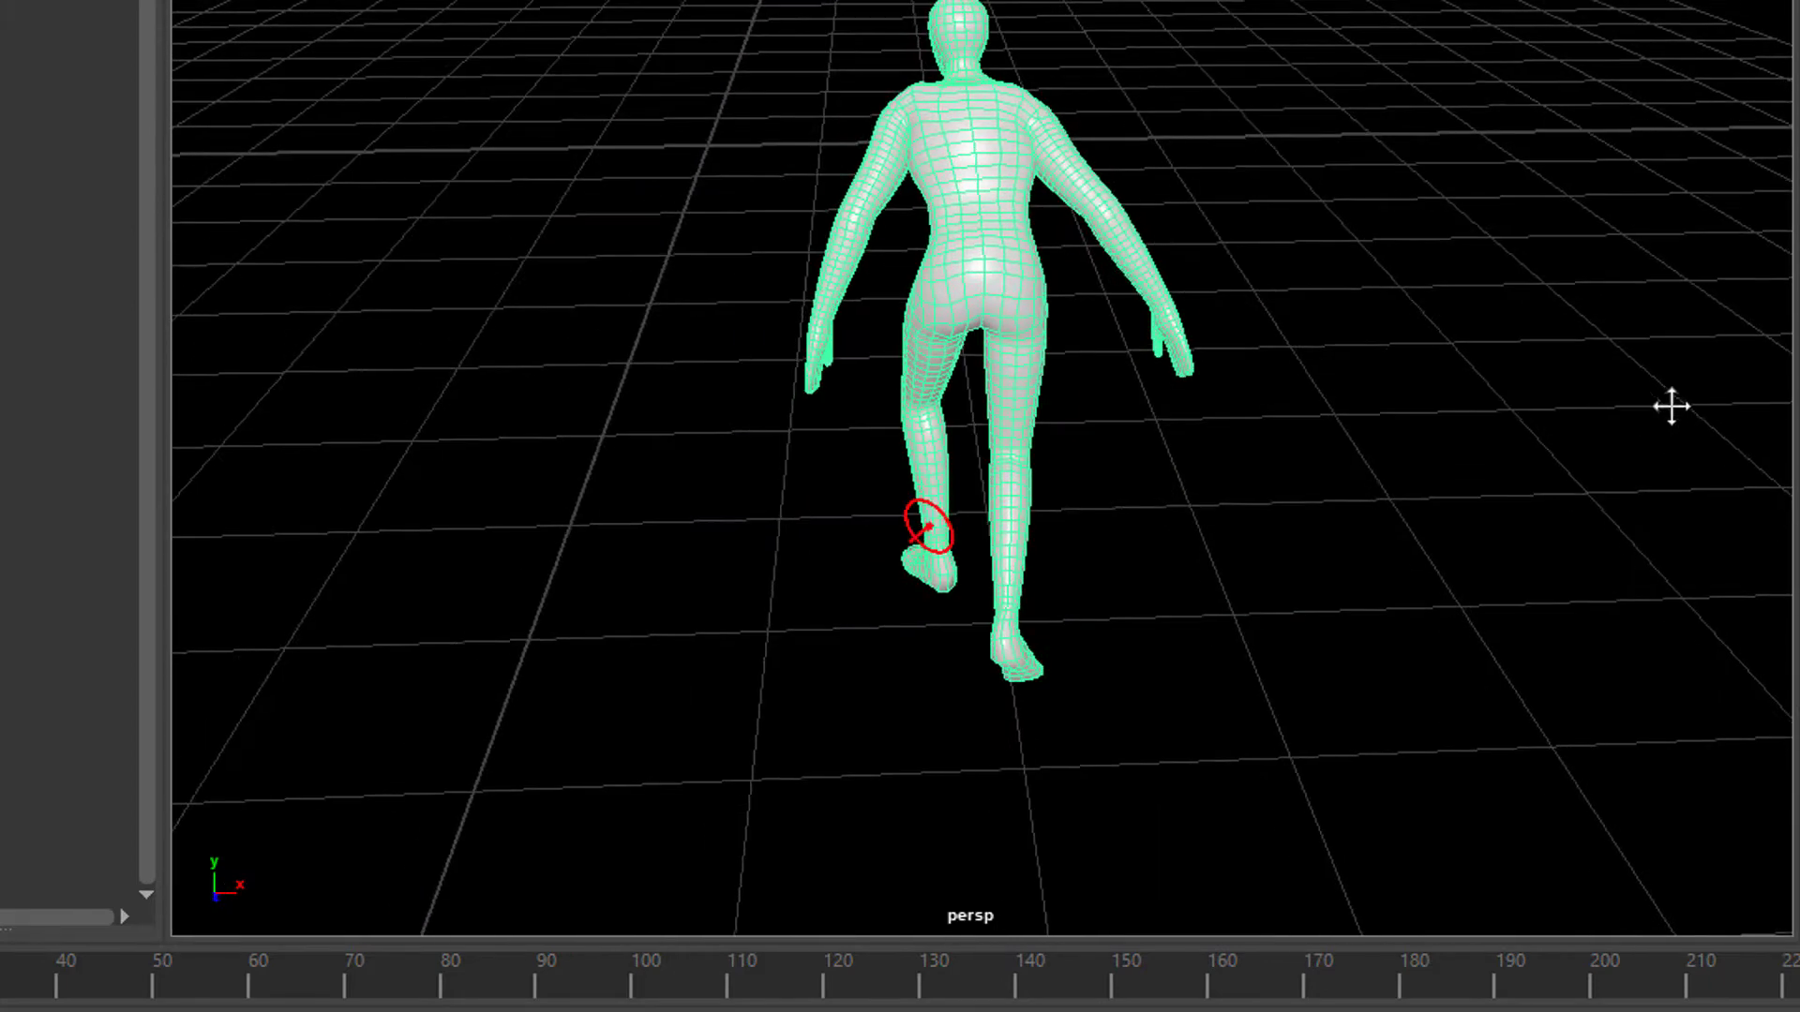
left_click_drag(904, 577, 948, 600, "alt")
left_click_drag(767, 111, 726, 56)
mouse_move(785, 648)
left_mouse_down("alt")
mouse_move(944, 655)
mouse_move(878, 666)
left_mouse_up("alt")
middle_click_drag(1261, 539, 1784, 510, "alt")
mouse_move(903, 659)
left_mouse_down("alt")
mouse_move(951, 625)
mouse_move(780, 549)
left_mouse_up("alt")
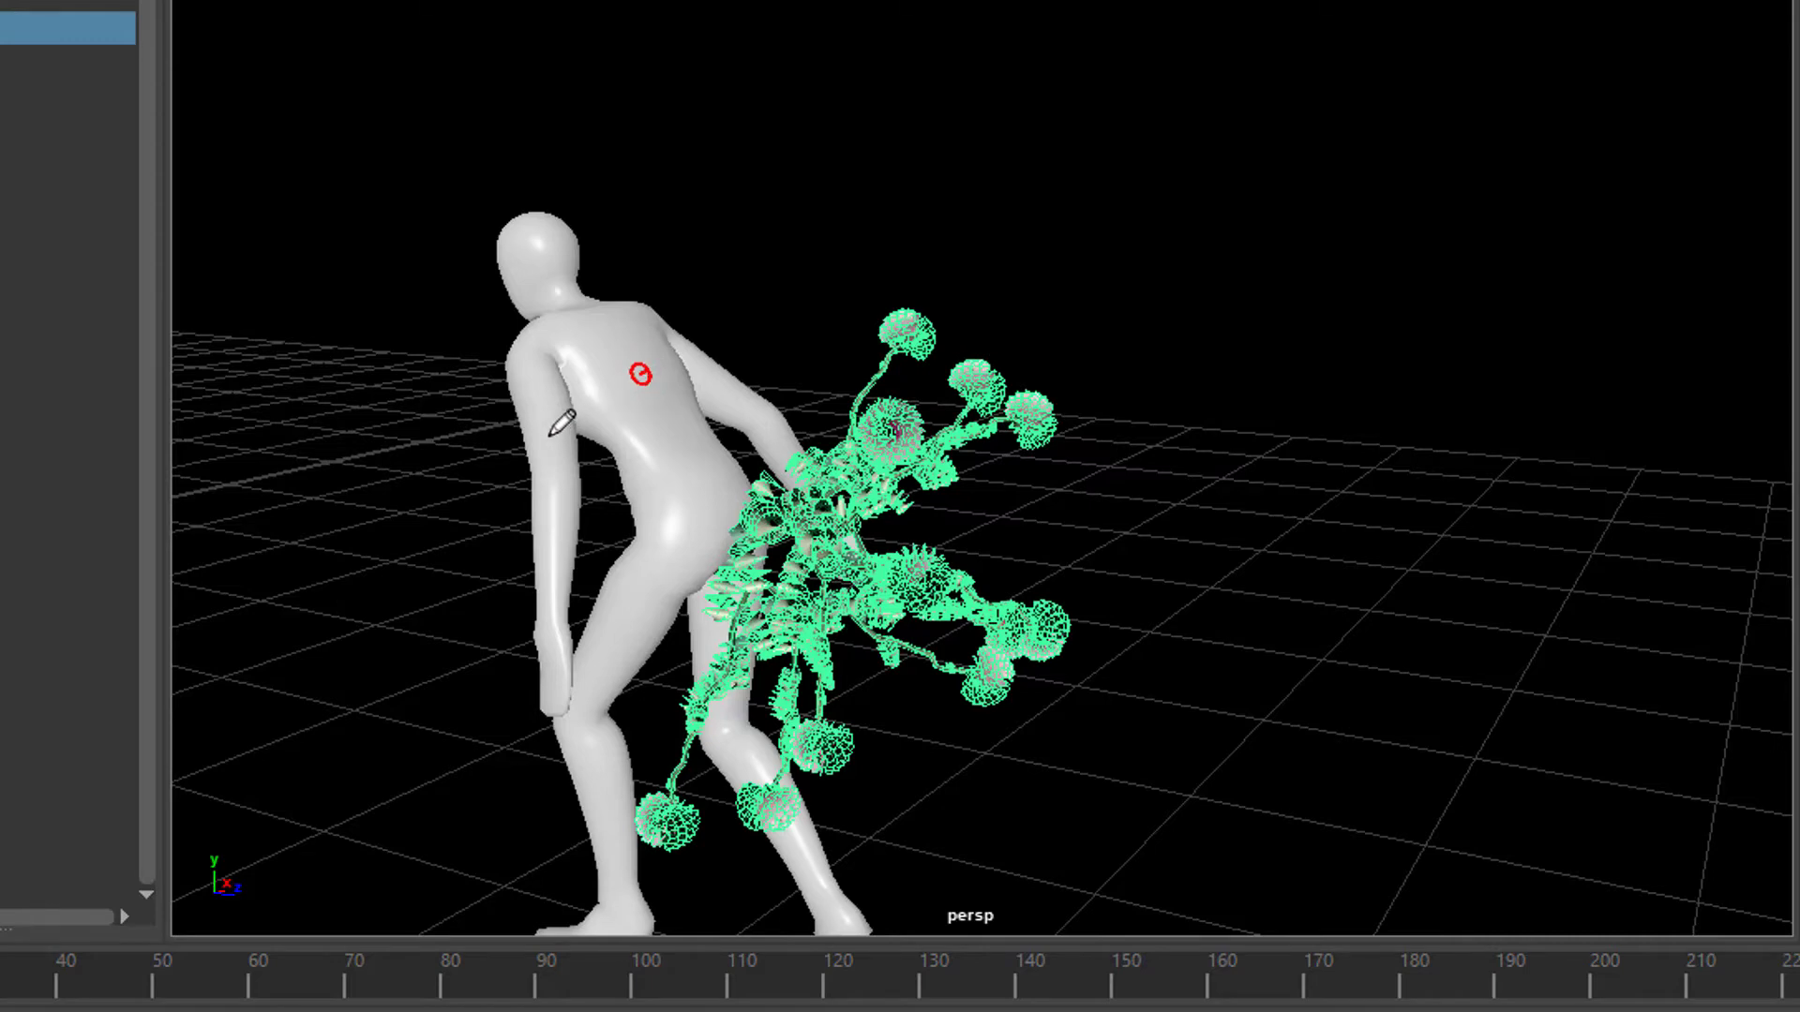
Paint three more clover strokes: over the character's head, along the near arm and beside the front foot.
mouse_move(802, 529)
left_mouse_down("alt")
mouse_move(715, 591)
mouse_move(683, 526)
mouse_move(1309, 574)
mouse_move(1280, 598)
mouse_move(1325, 510)
mouse_move(1213, 623)
left_mouse_up("alt")
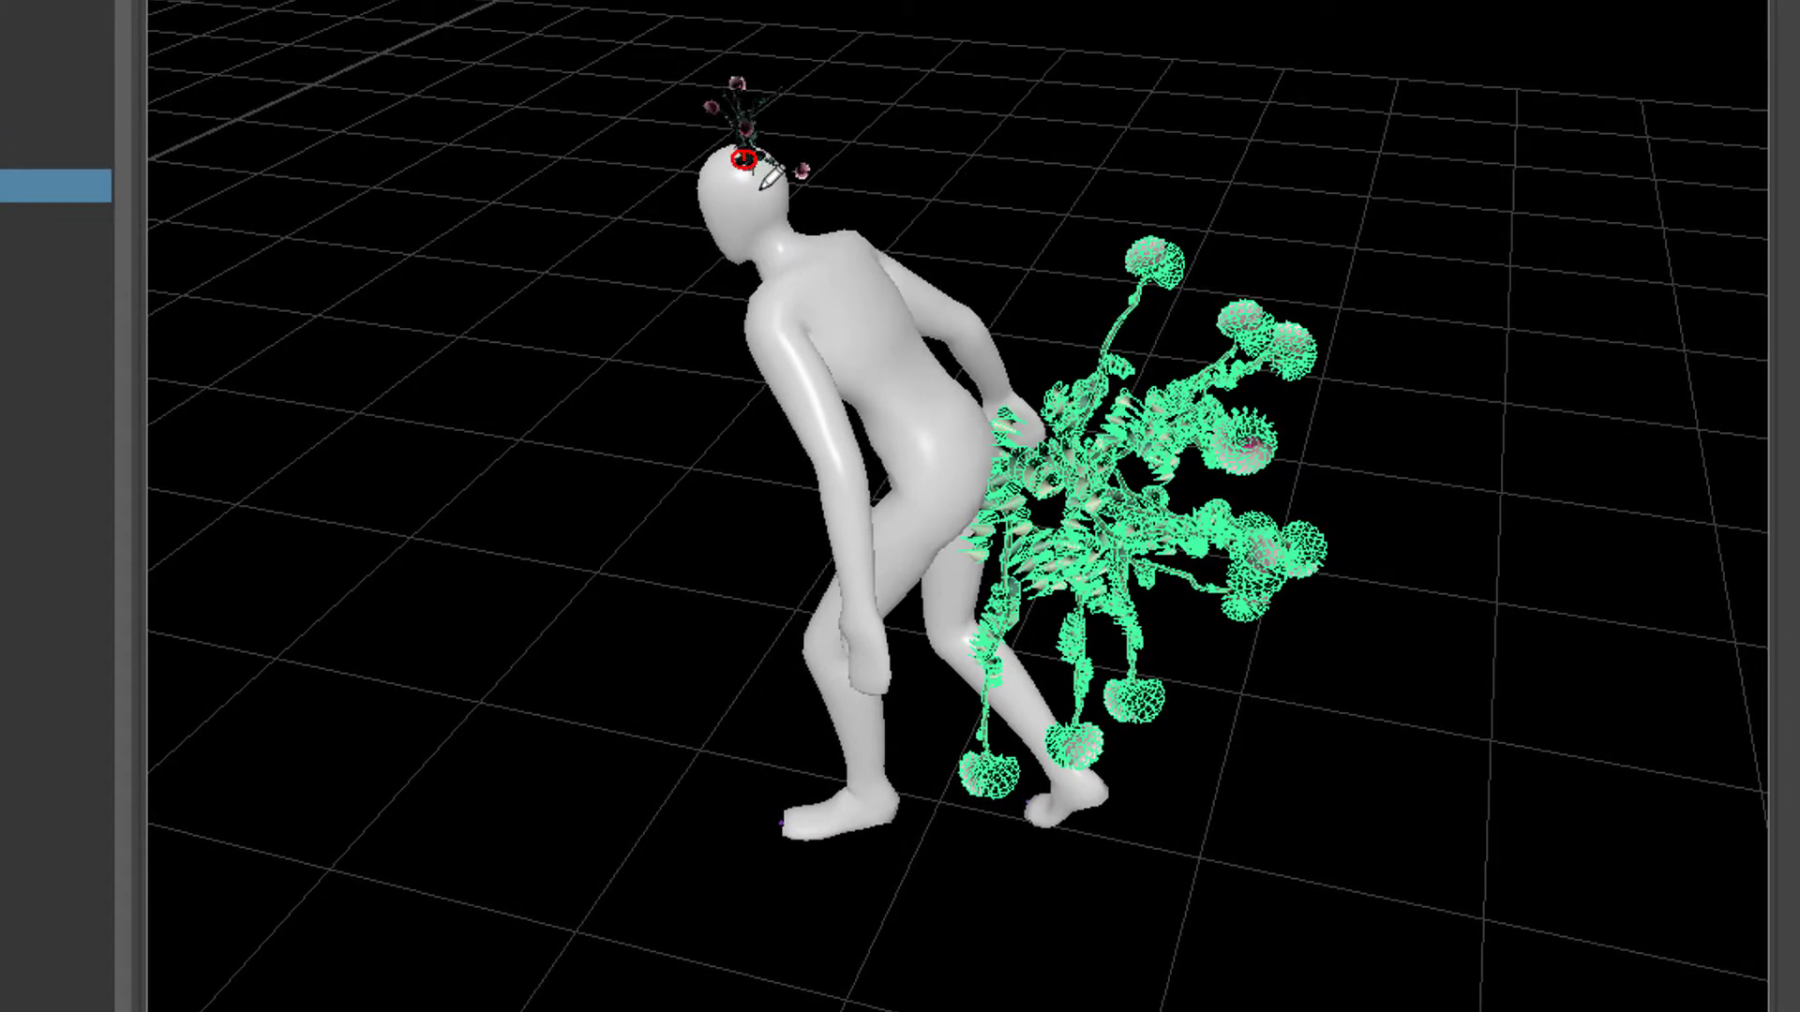
left_click_drag(752, 187, 747, 204)
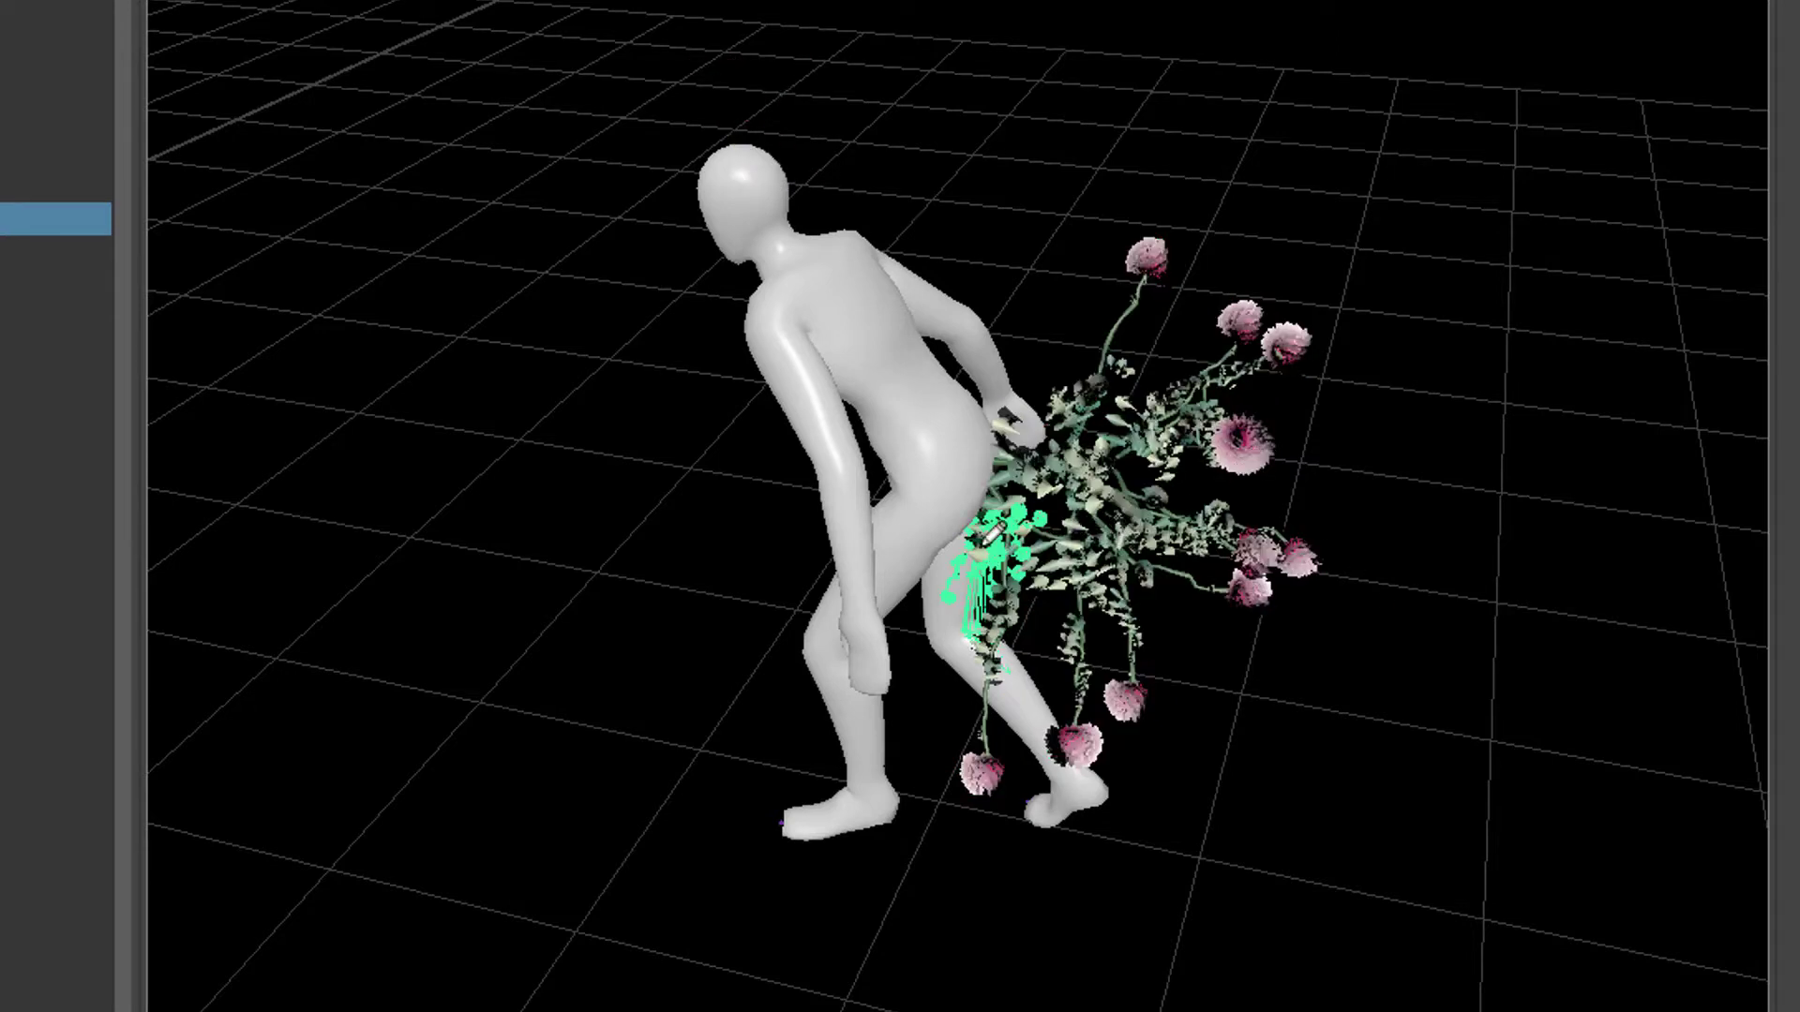
left_click_drag(798, 369, 844, 590)
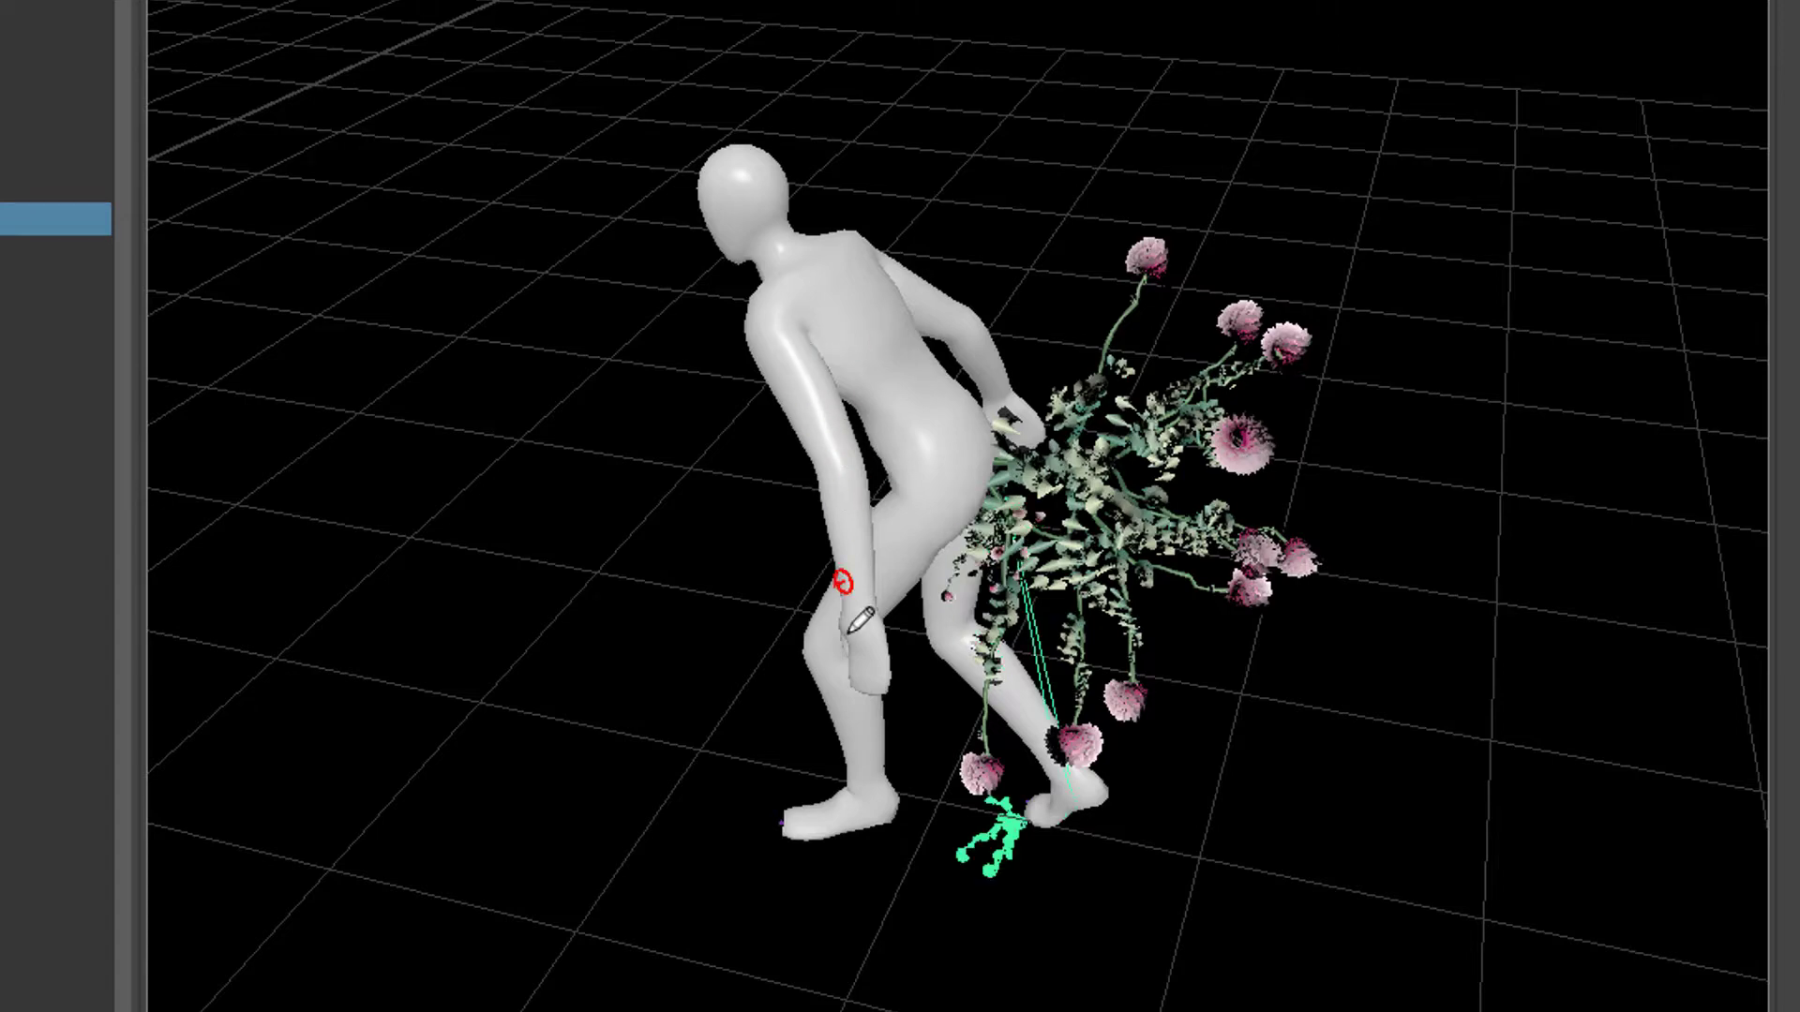
left_click_drag(769, 817, 685, 898)
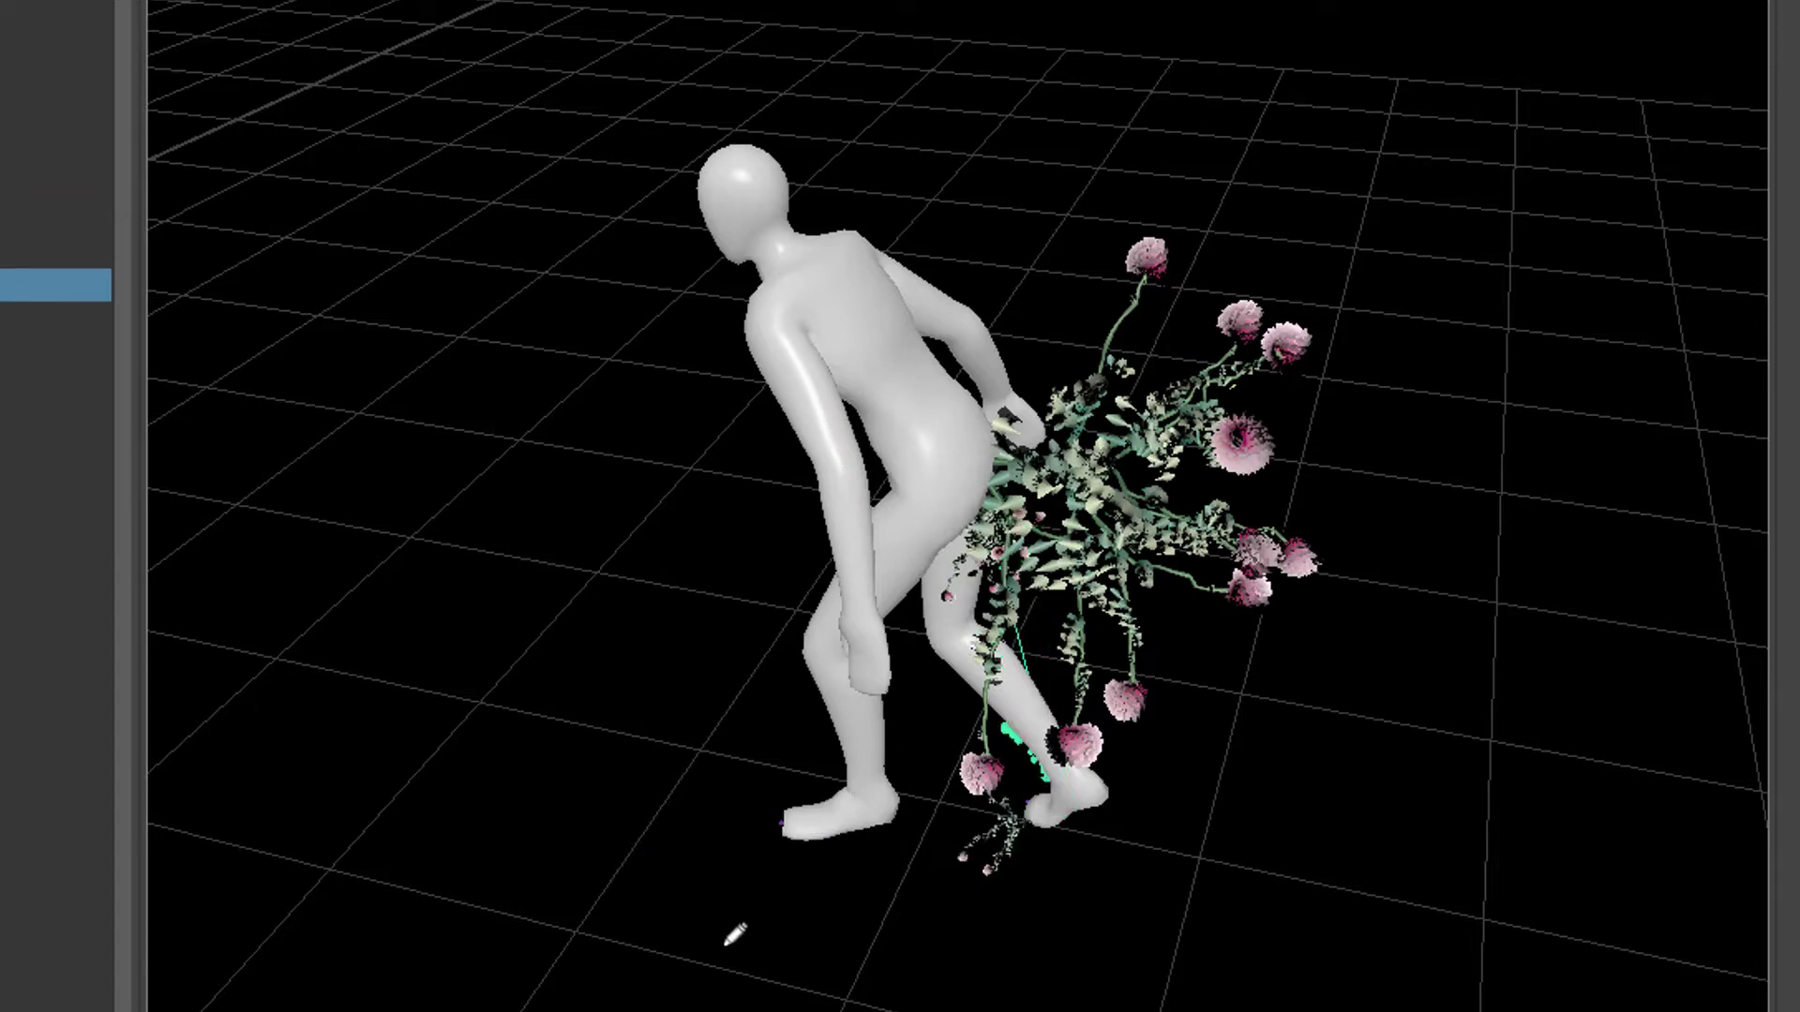
Inspect where the painted clover strokes sit on the character from several angles.
left_click_drag(1172, 656, 921, 672, "alt")
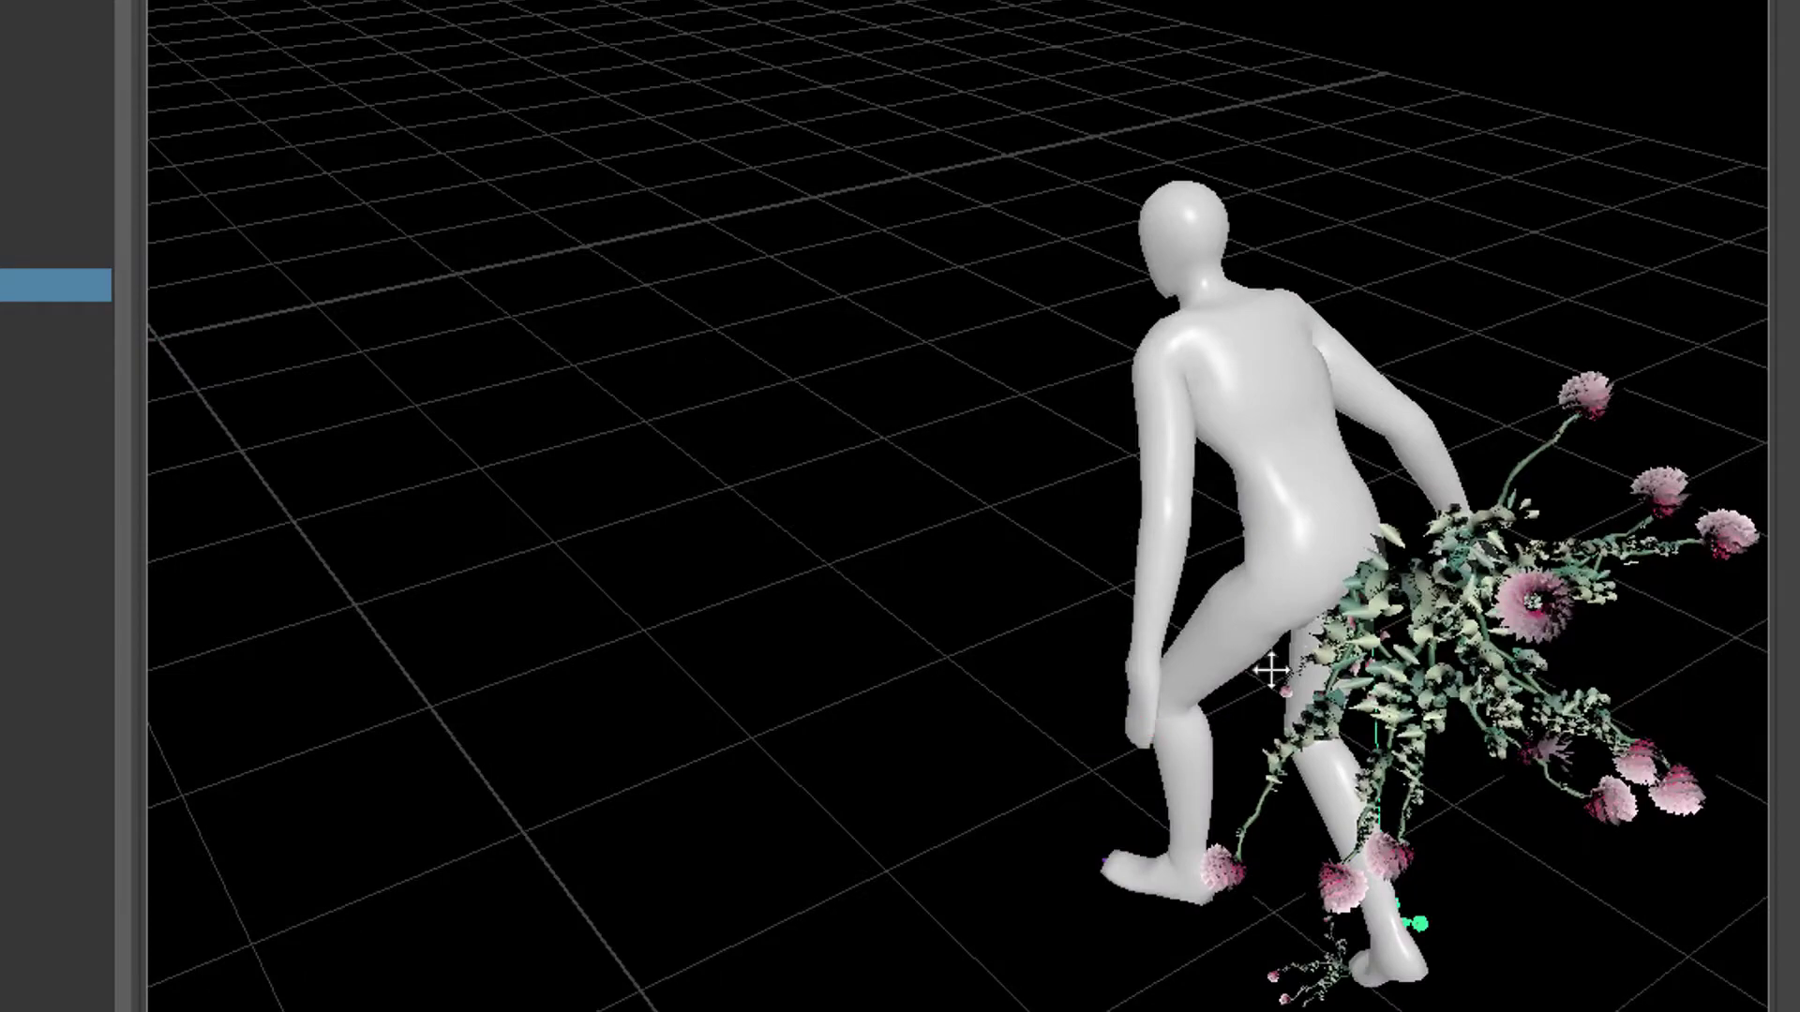
middle_click_drag(1271, 670, 856, 468, "alt")
left_click_drag(1218, 690, 858, 626, "alt")
mouse_move(1574, 787)
middle_mouse_down("alt")
mouse_move(599, 410)
mouse_move(518, 302)
middle_mouse_up("alt")
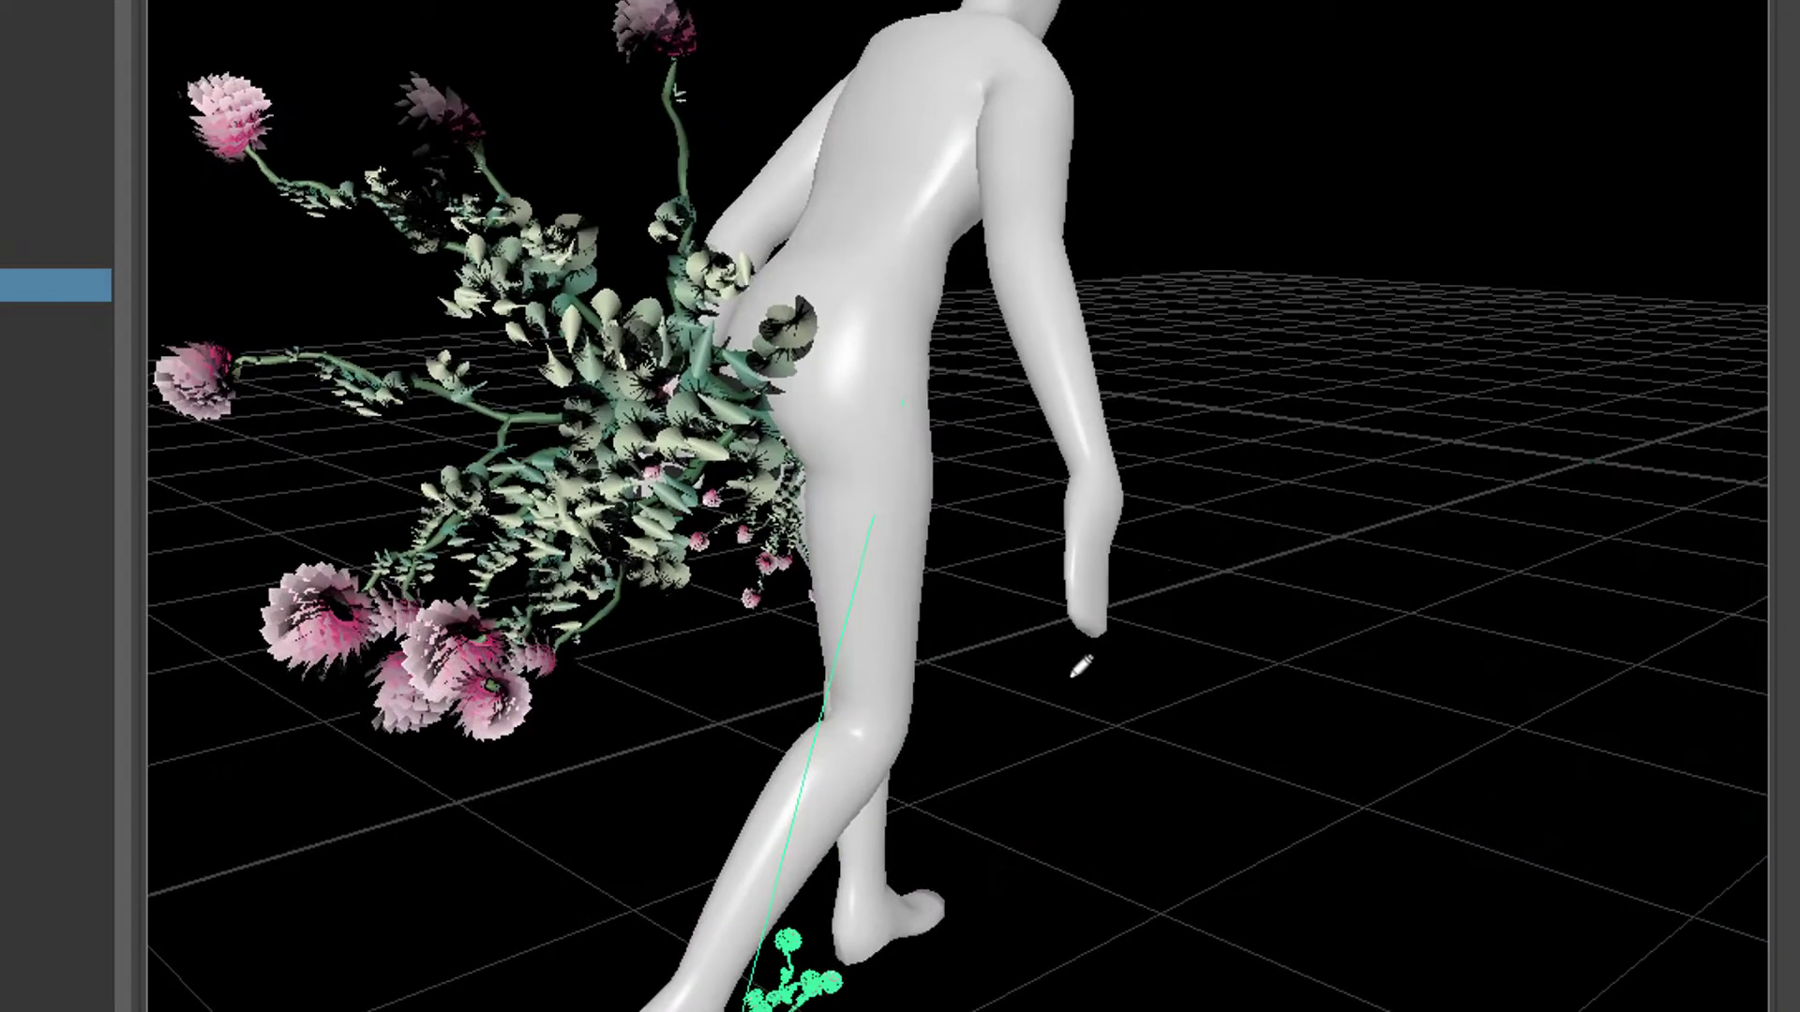
mouse_move(1080, 666)
left_mouse_down("alt")
mouse_move(935, 683)
mouse_move(856, 654)
mouse_move(881, 741)
left_mouse_up("alt")
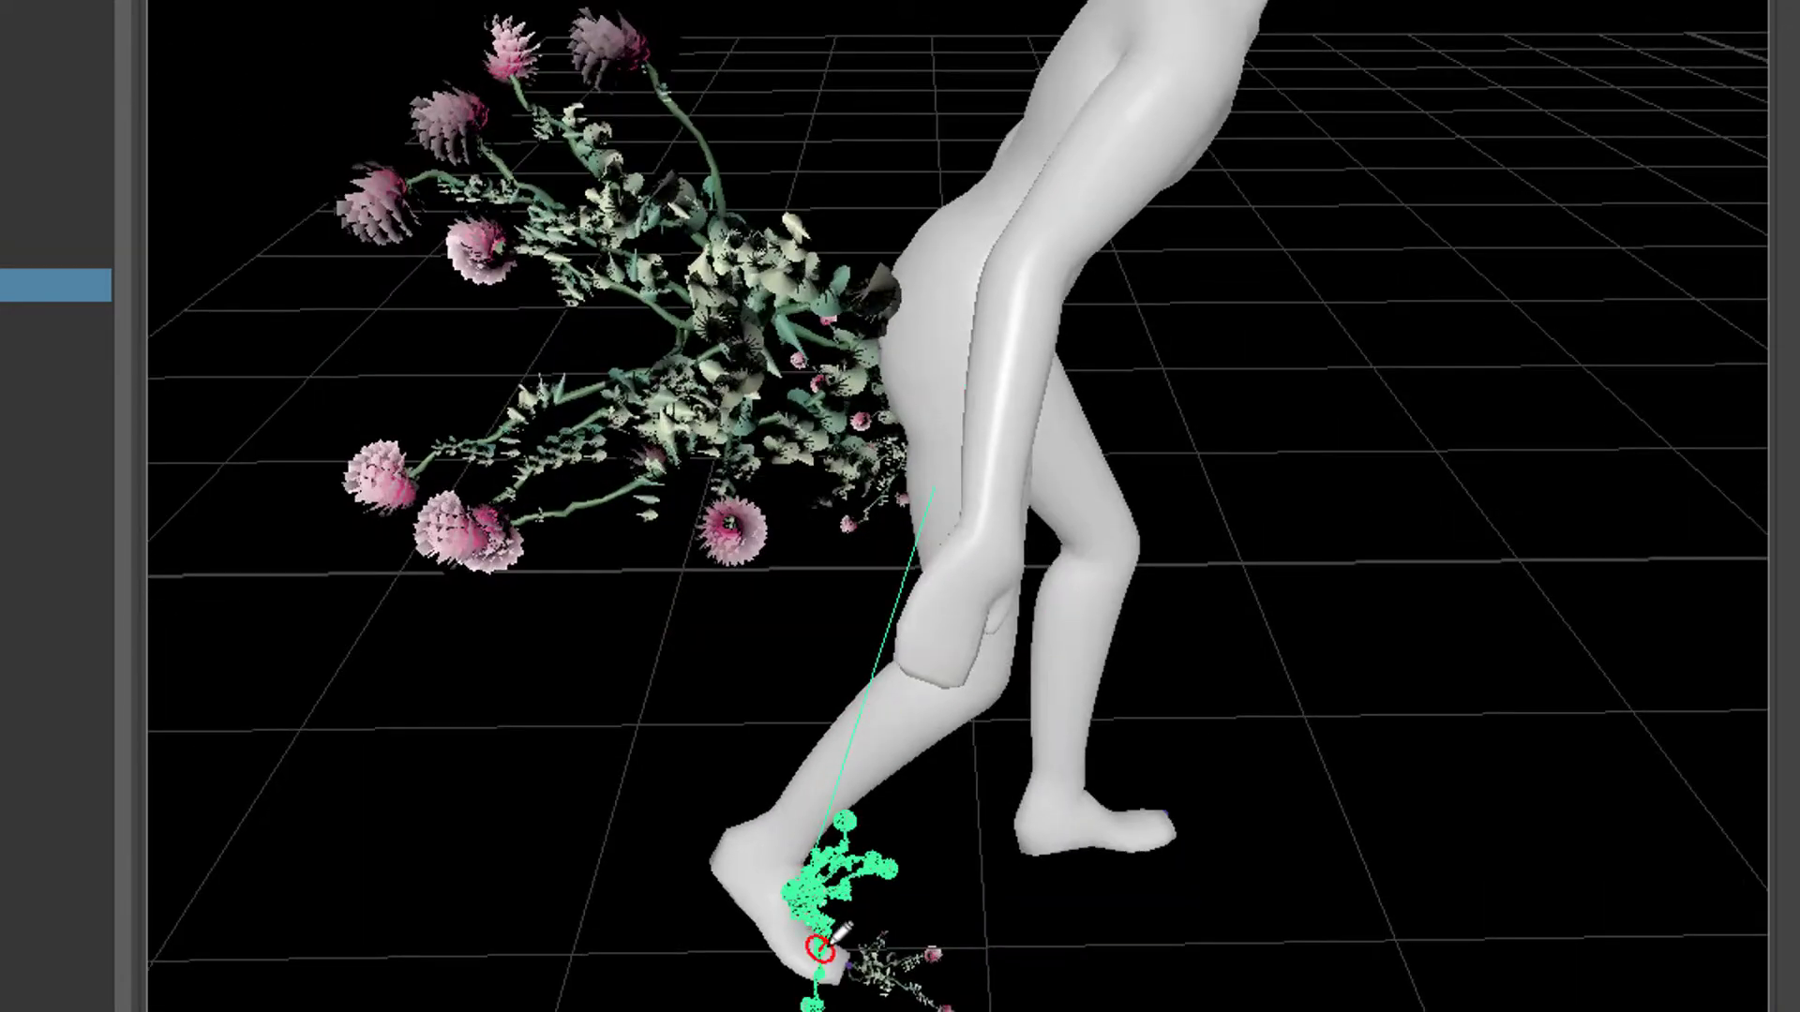
left_click_drag(640, 775, 1312, 806, "alt")
right_click_drag(1199, 806, 650, 809, "alt")
right_click_drag(1036, 793, 1631, 799, "alt")
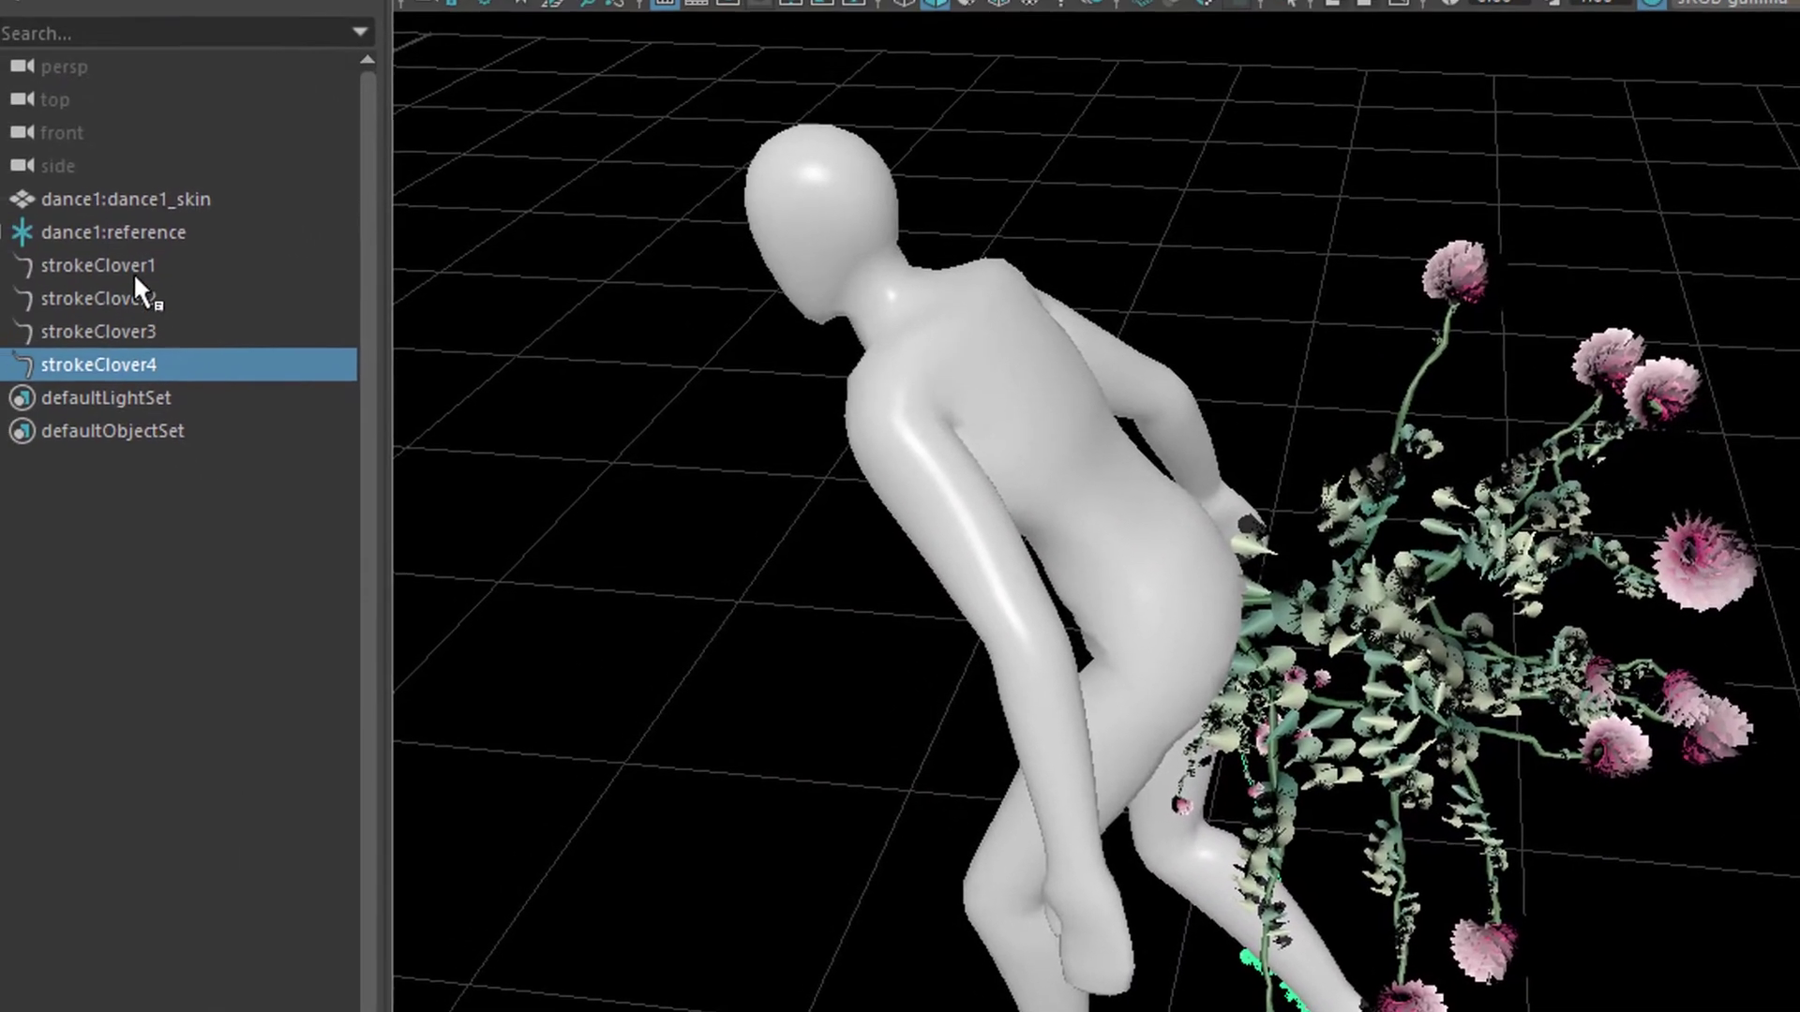
Delete all four clover strokes from the scene and leave the painting tool.
left_click(58, 246)
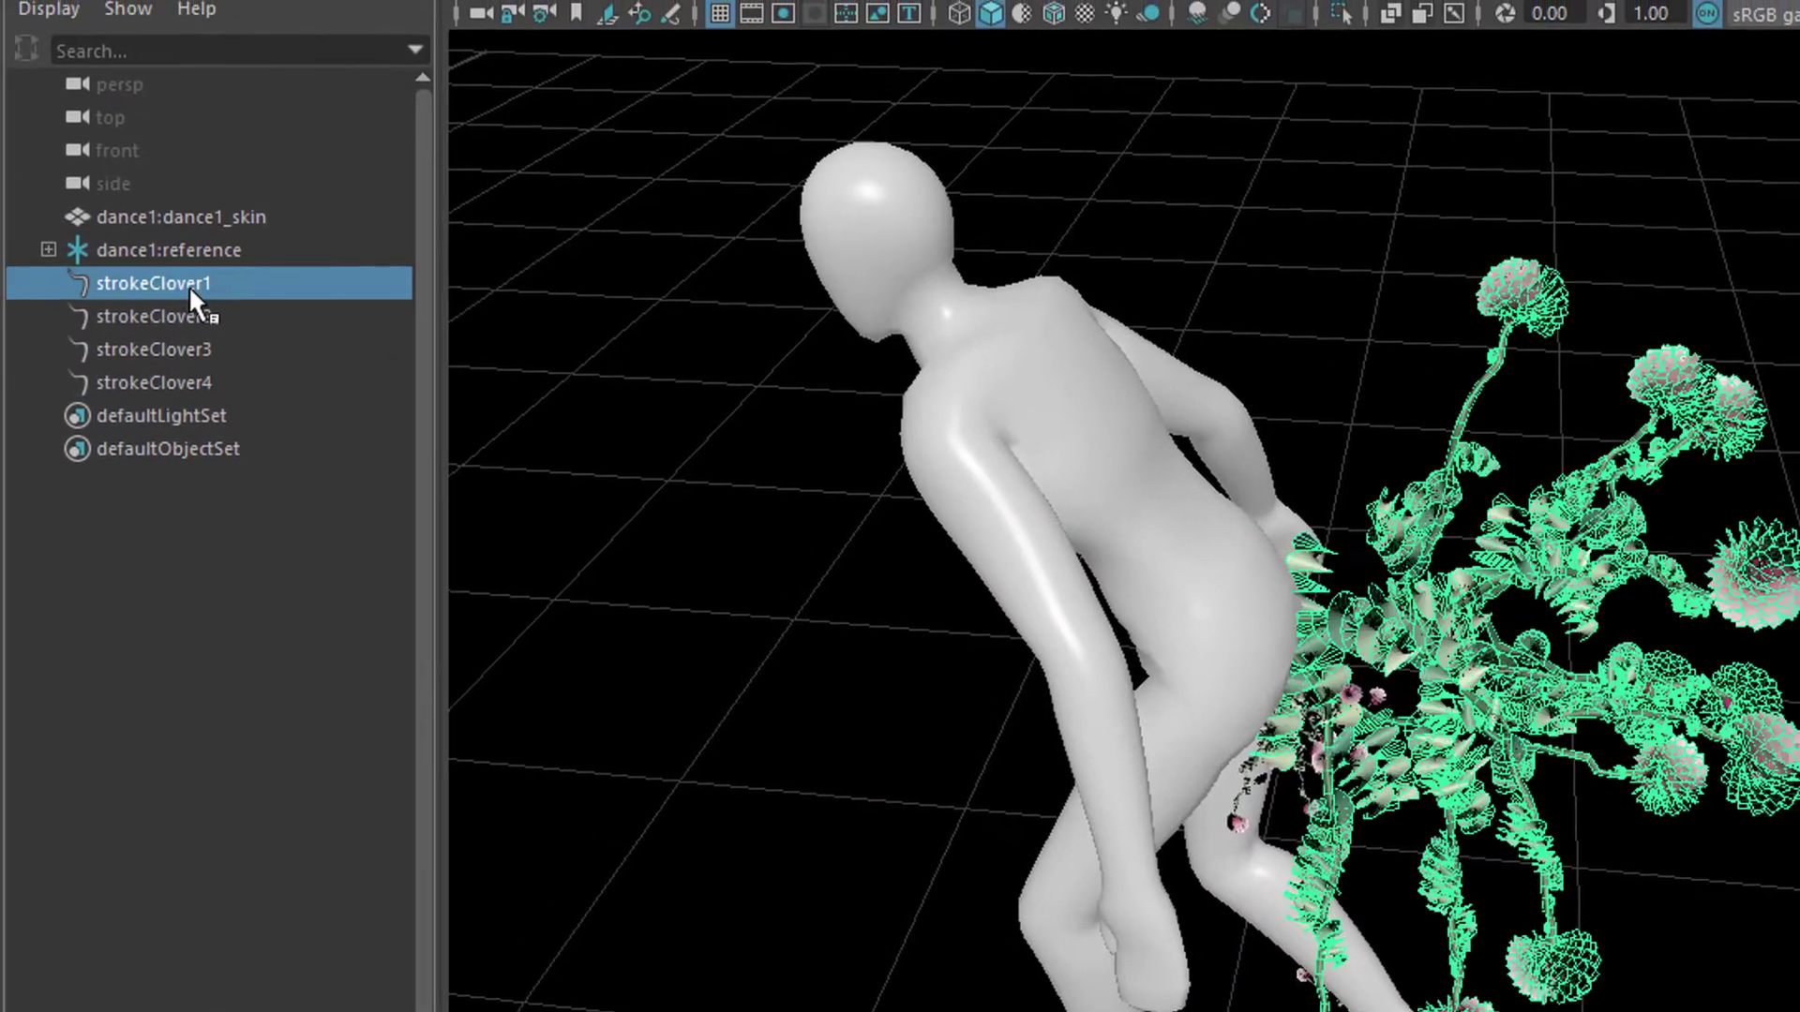
left_click(82, 349, "shift")
key("Delete")
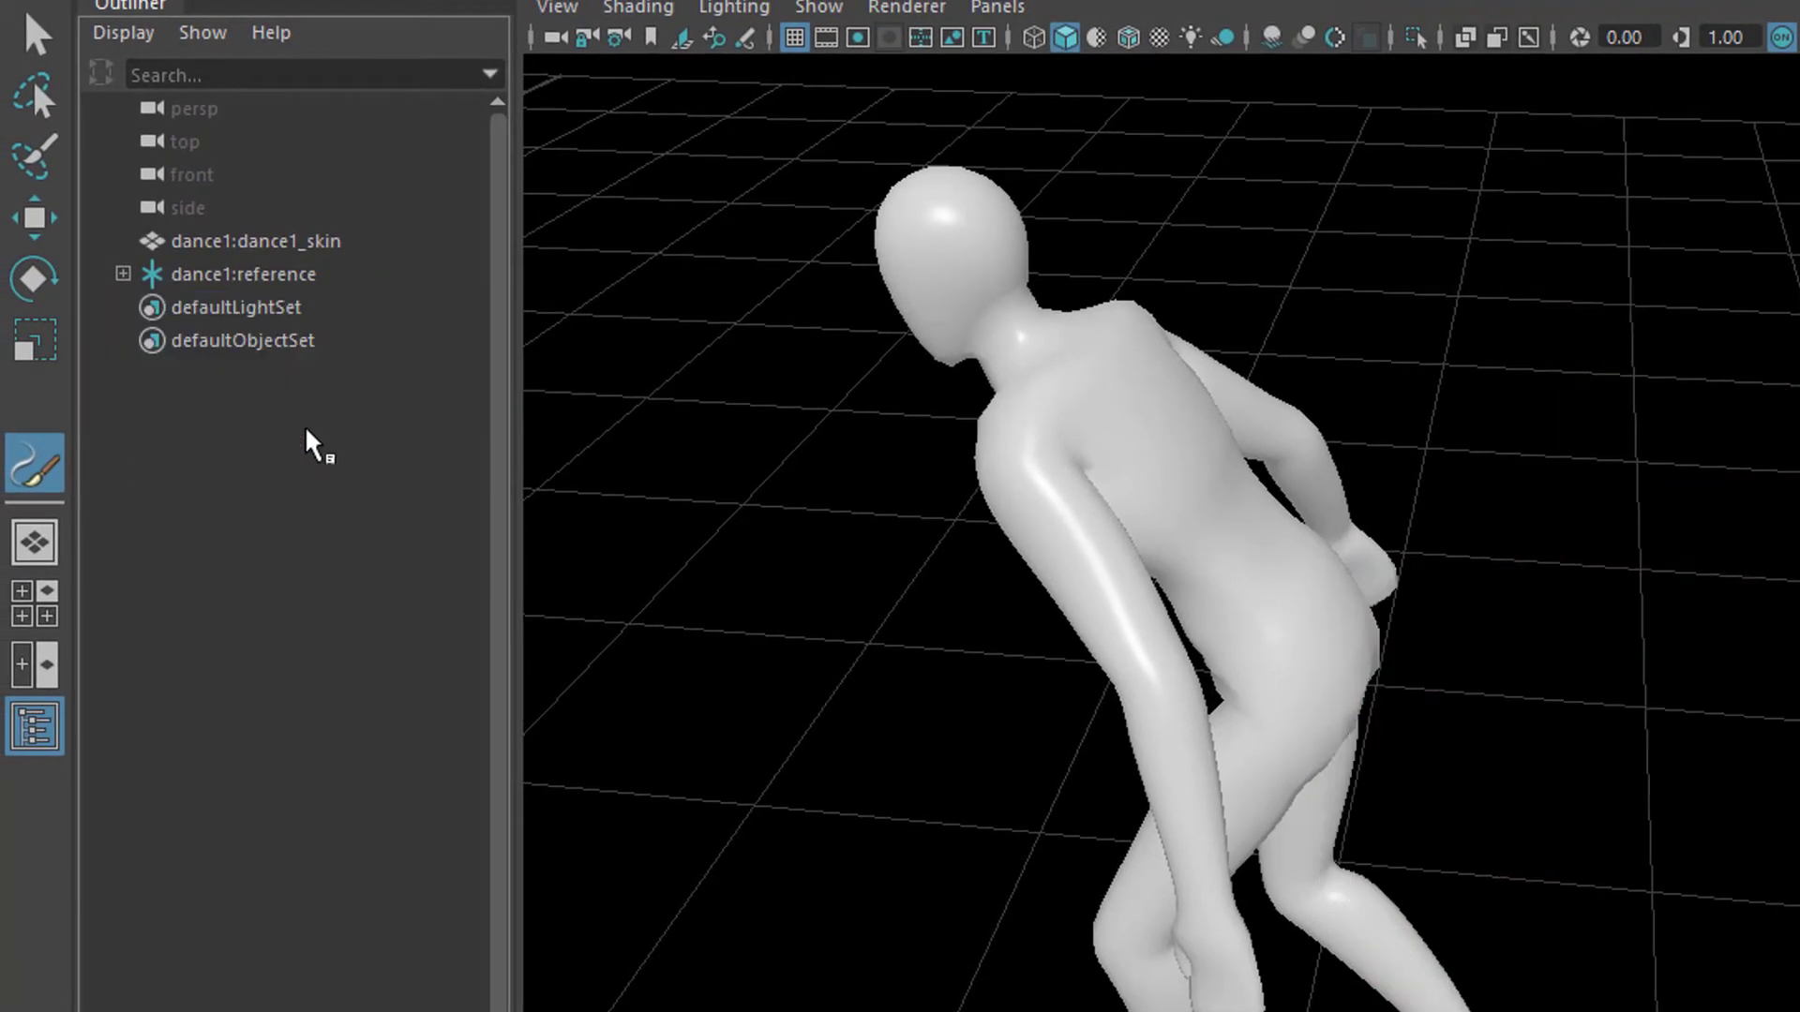
right_click_drag(1507, 650, 1322, 684, "alt")
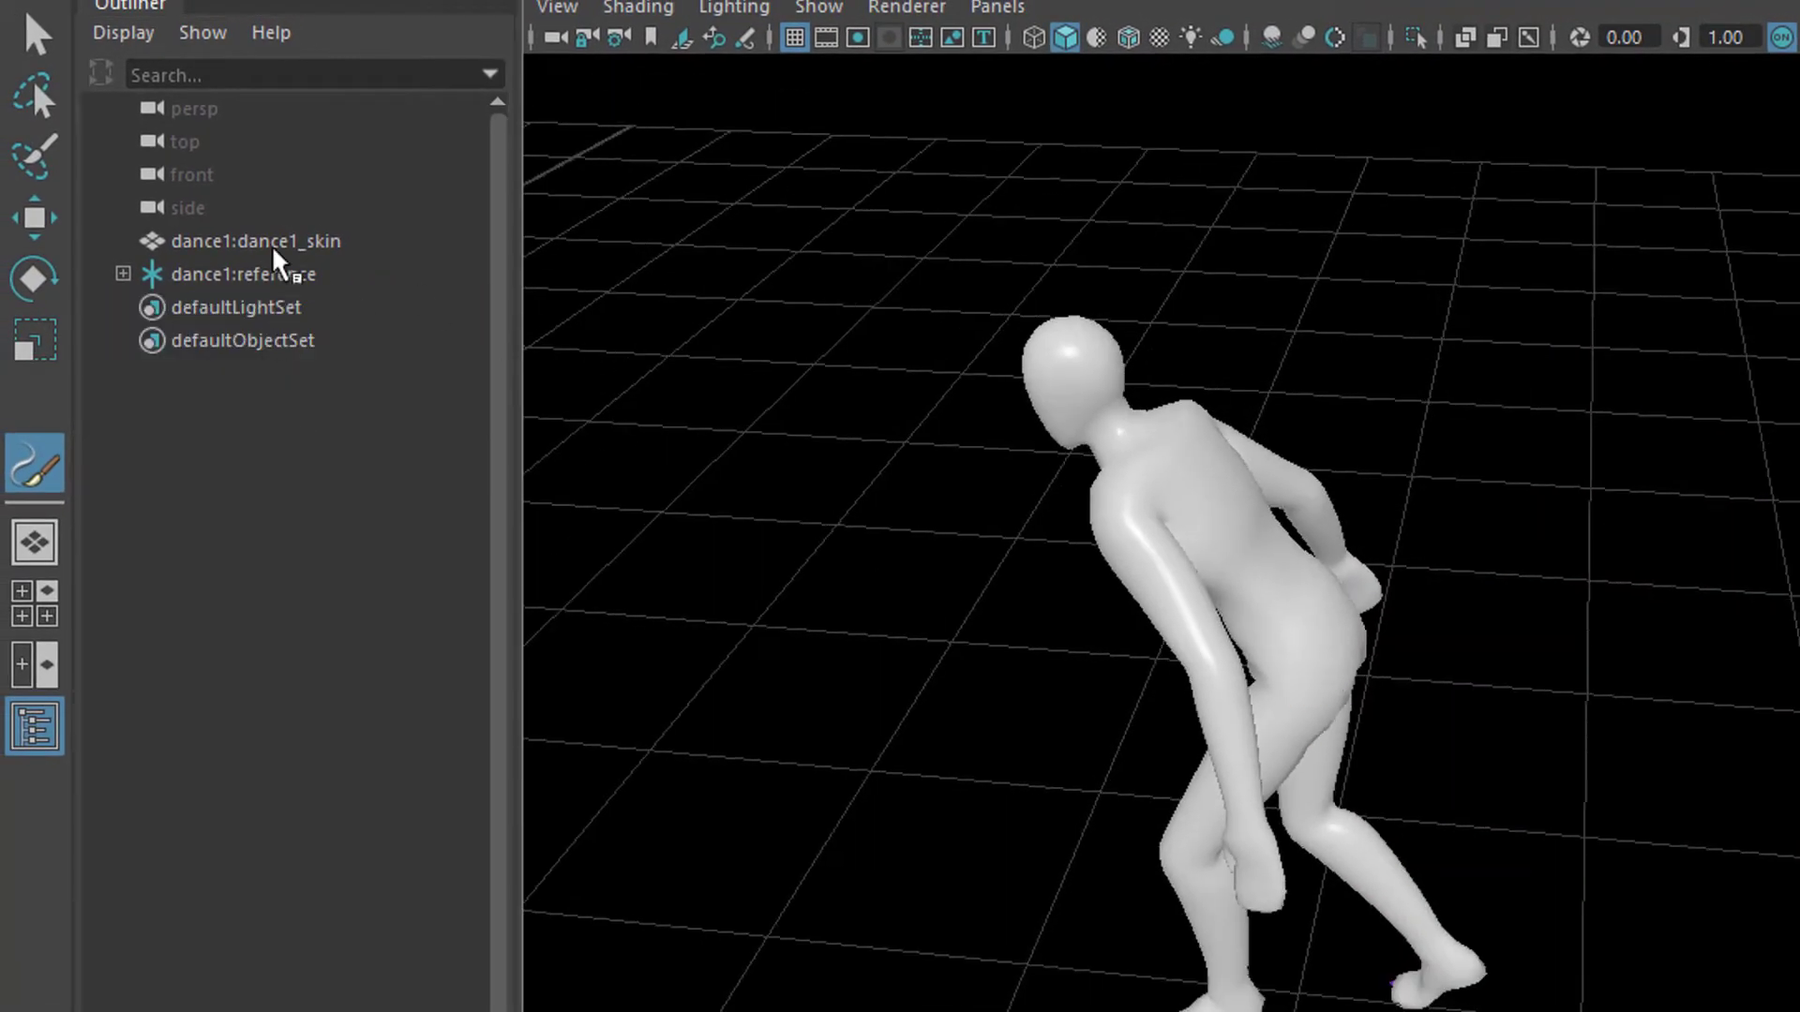
key("q")
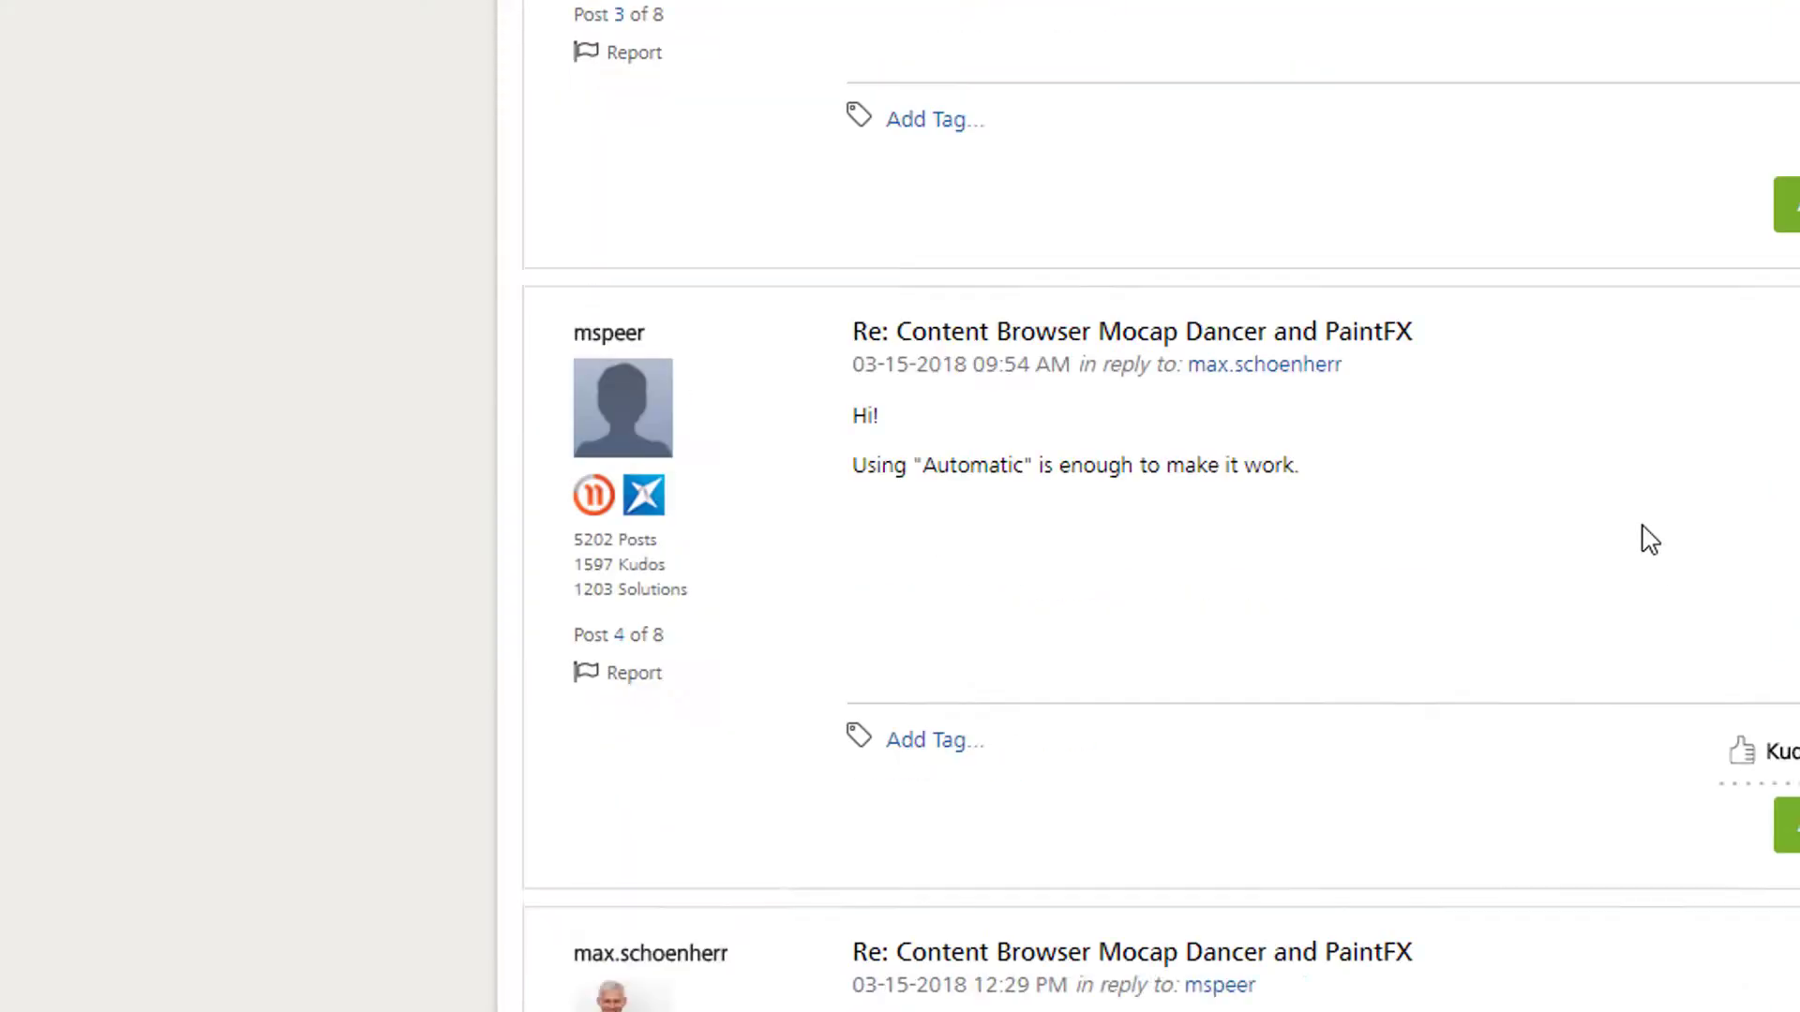
Switch to the forum thread on the mocap dancer and PaintFX and read the replies about UV mapping.
scroll(1643, 534, "up", 15)
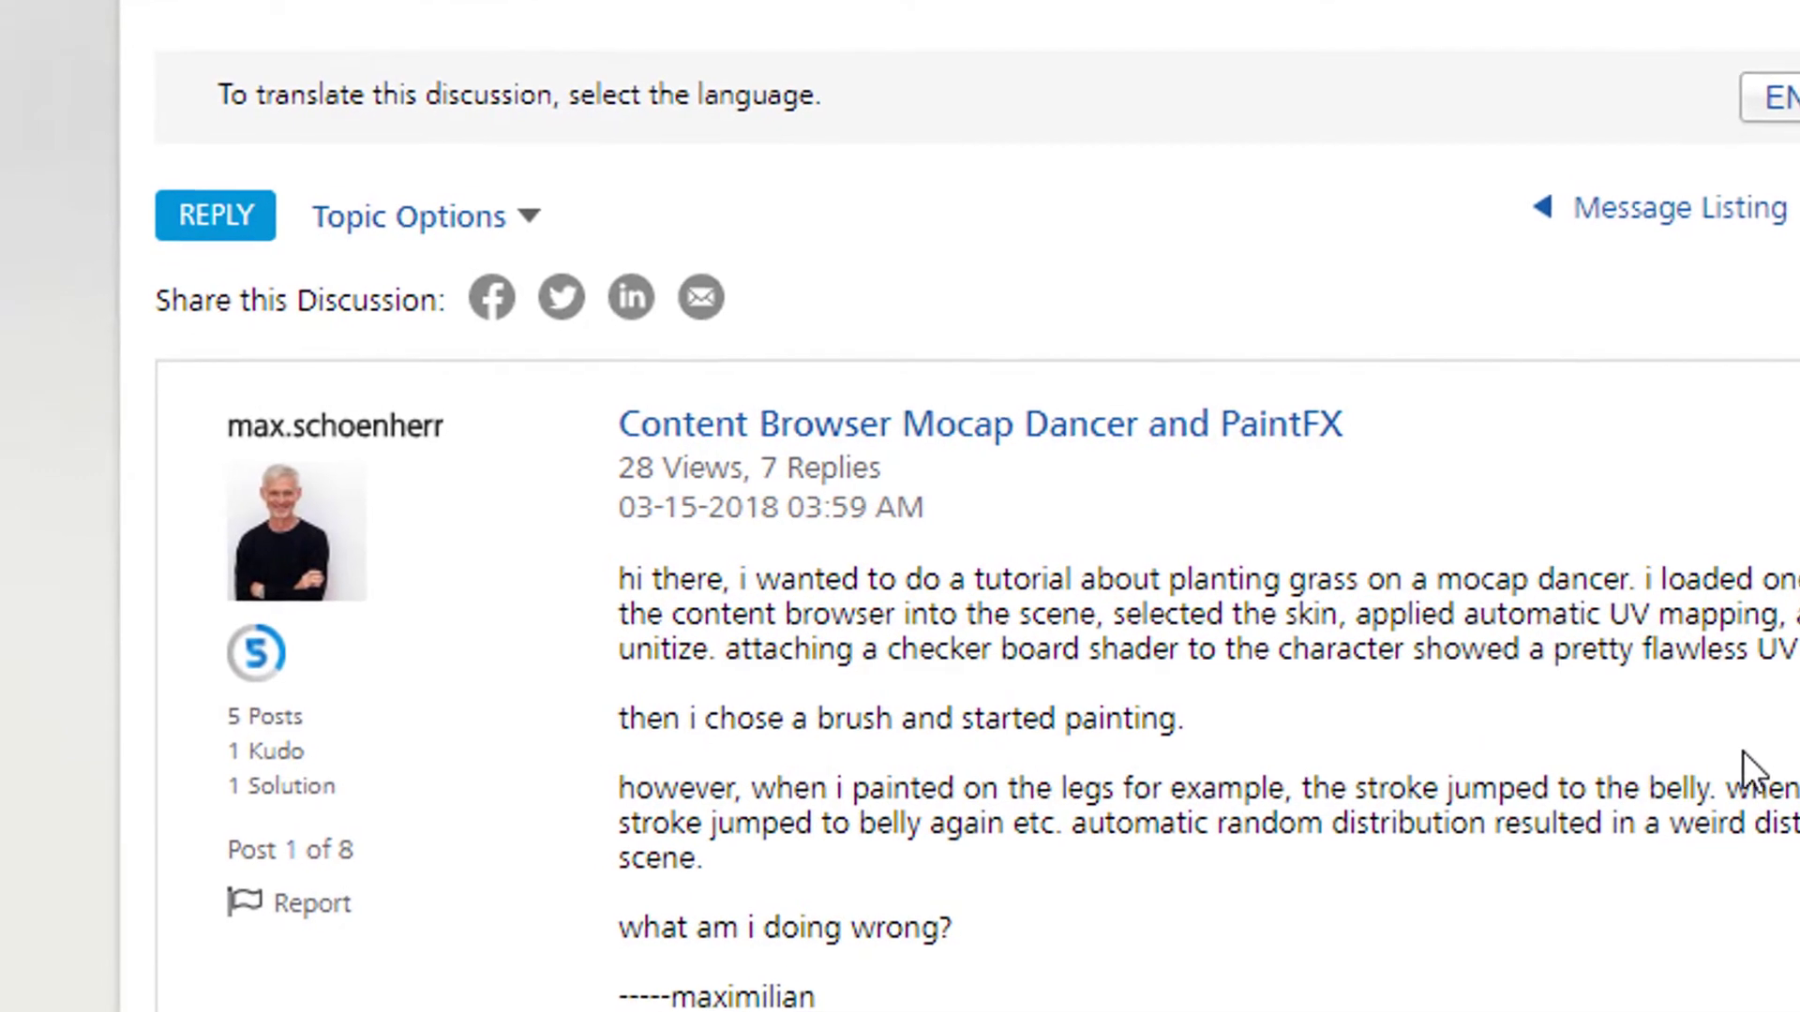
scroll(1760, 745, "down", 10)
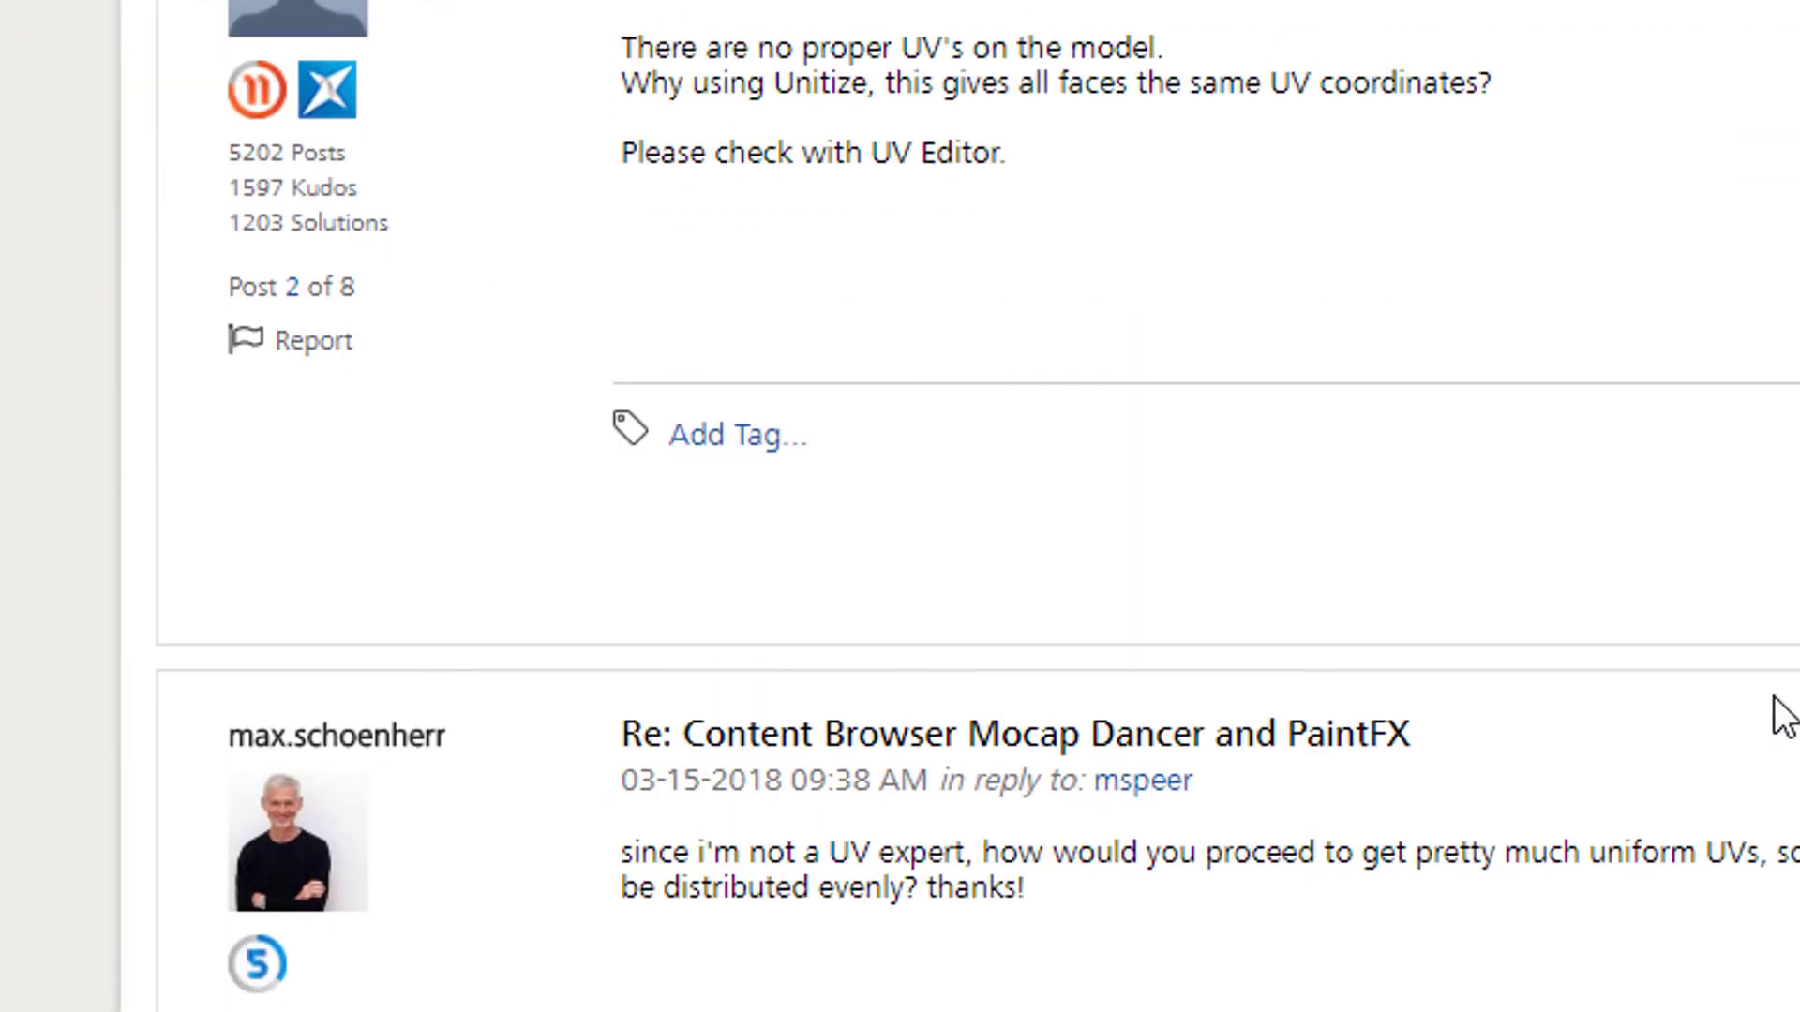
scroll(1781, 712, "down", 2)
scroll(1368, 733, "down", 8)
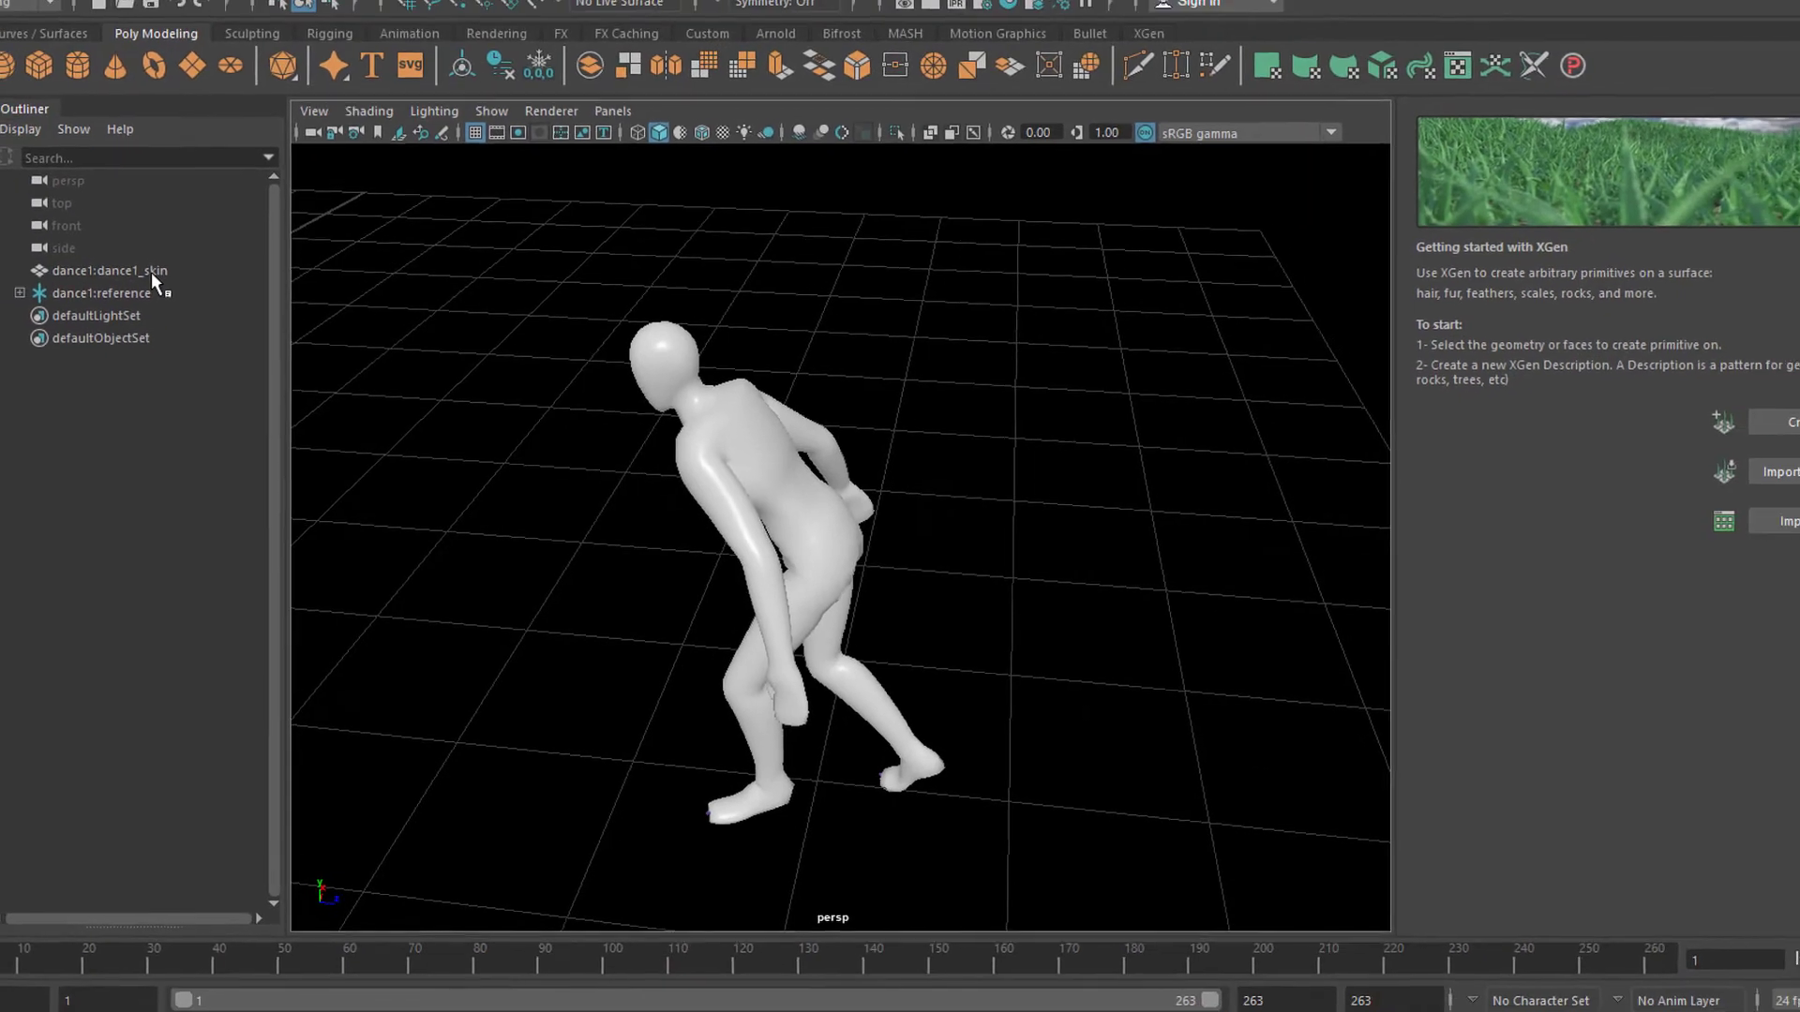
Apply Automatic UV mapping to the dance1_skin mesh.
left_click(90, 214)
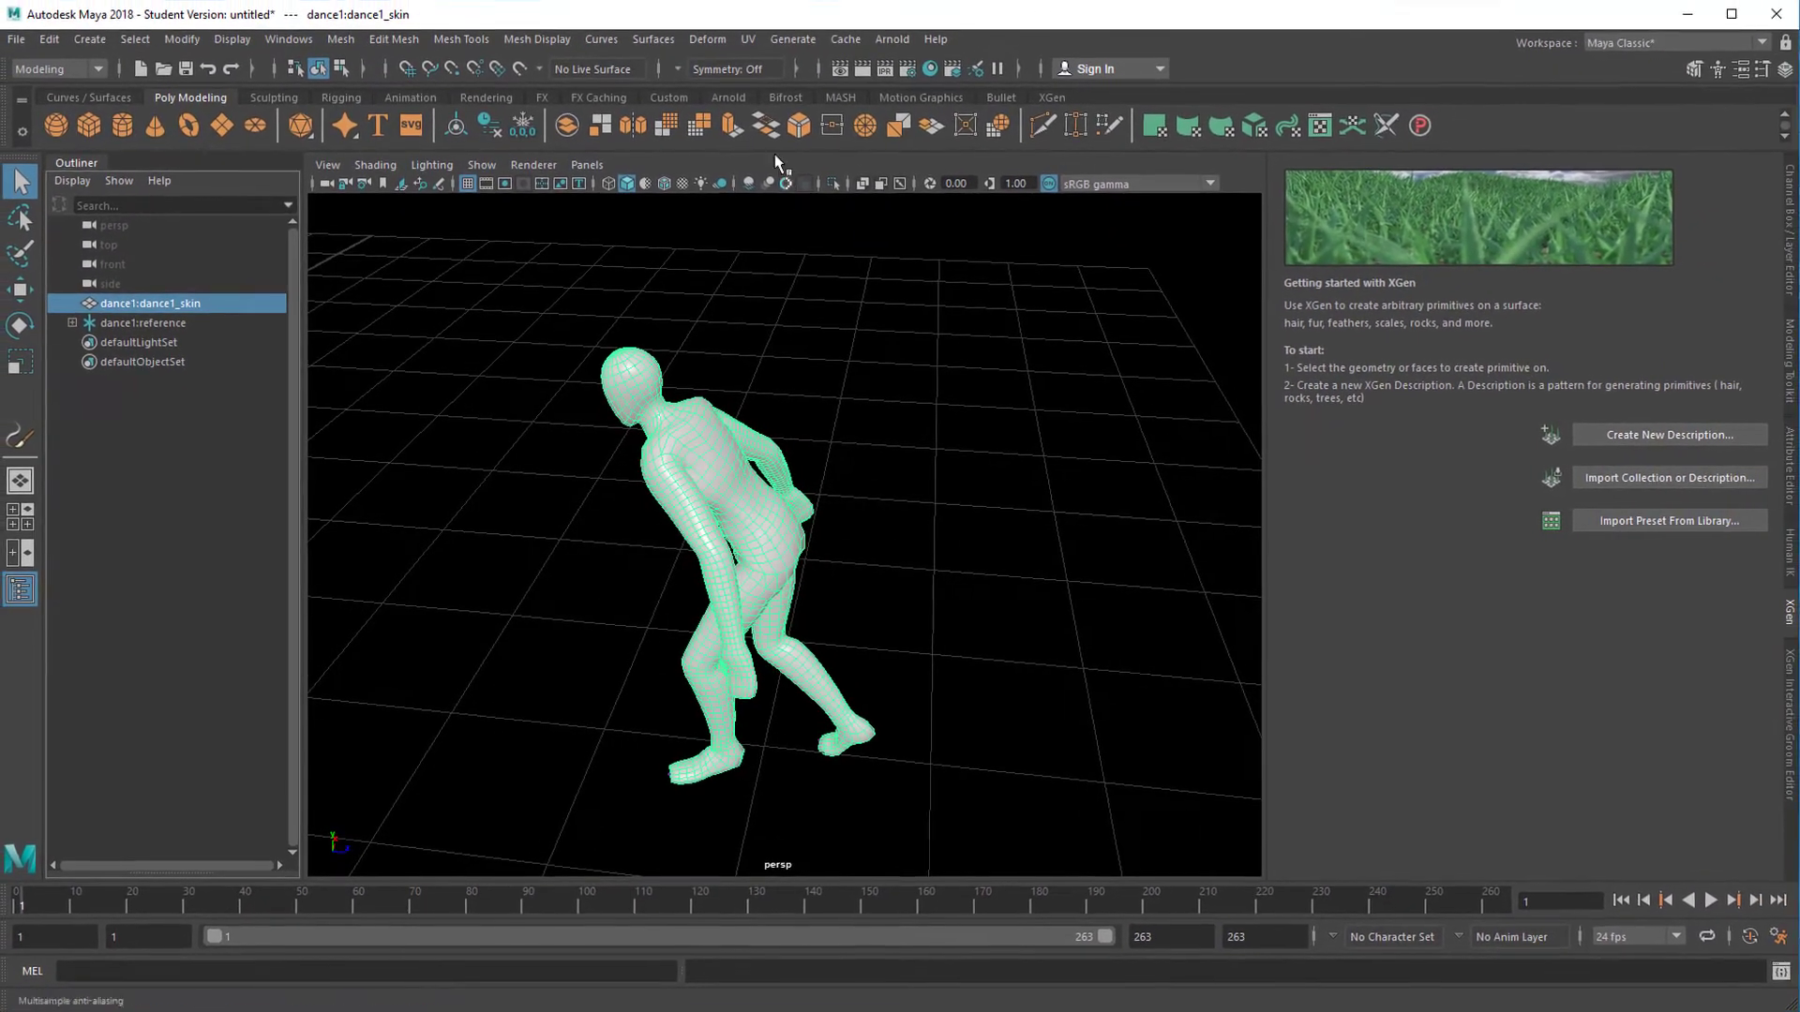
left_click(749, 39)
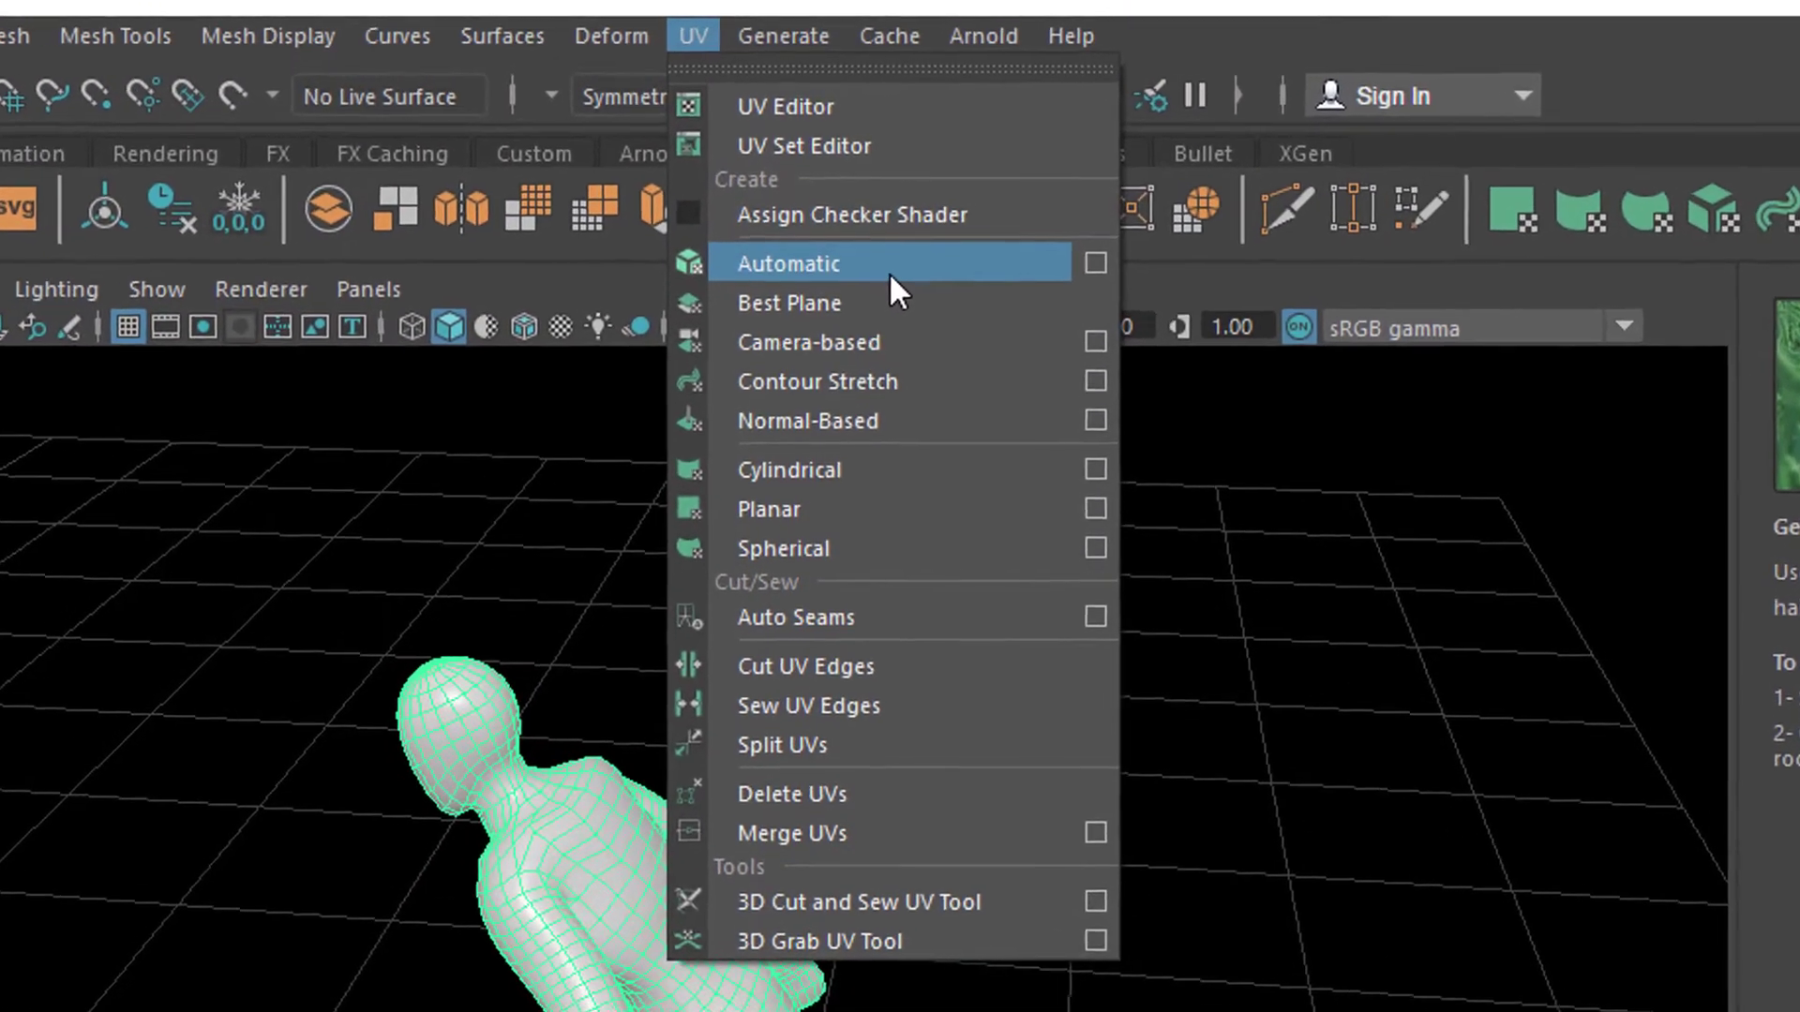
left_click(874, 228)
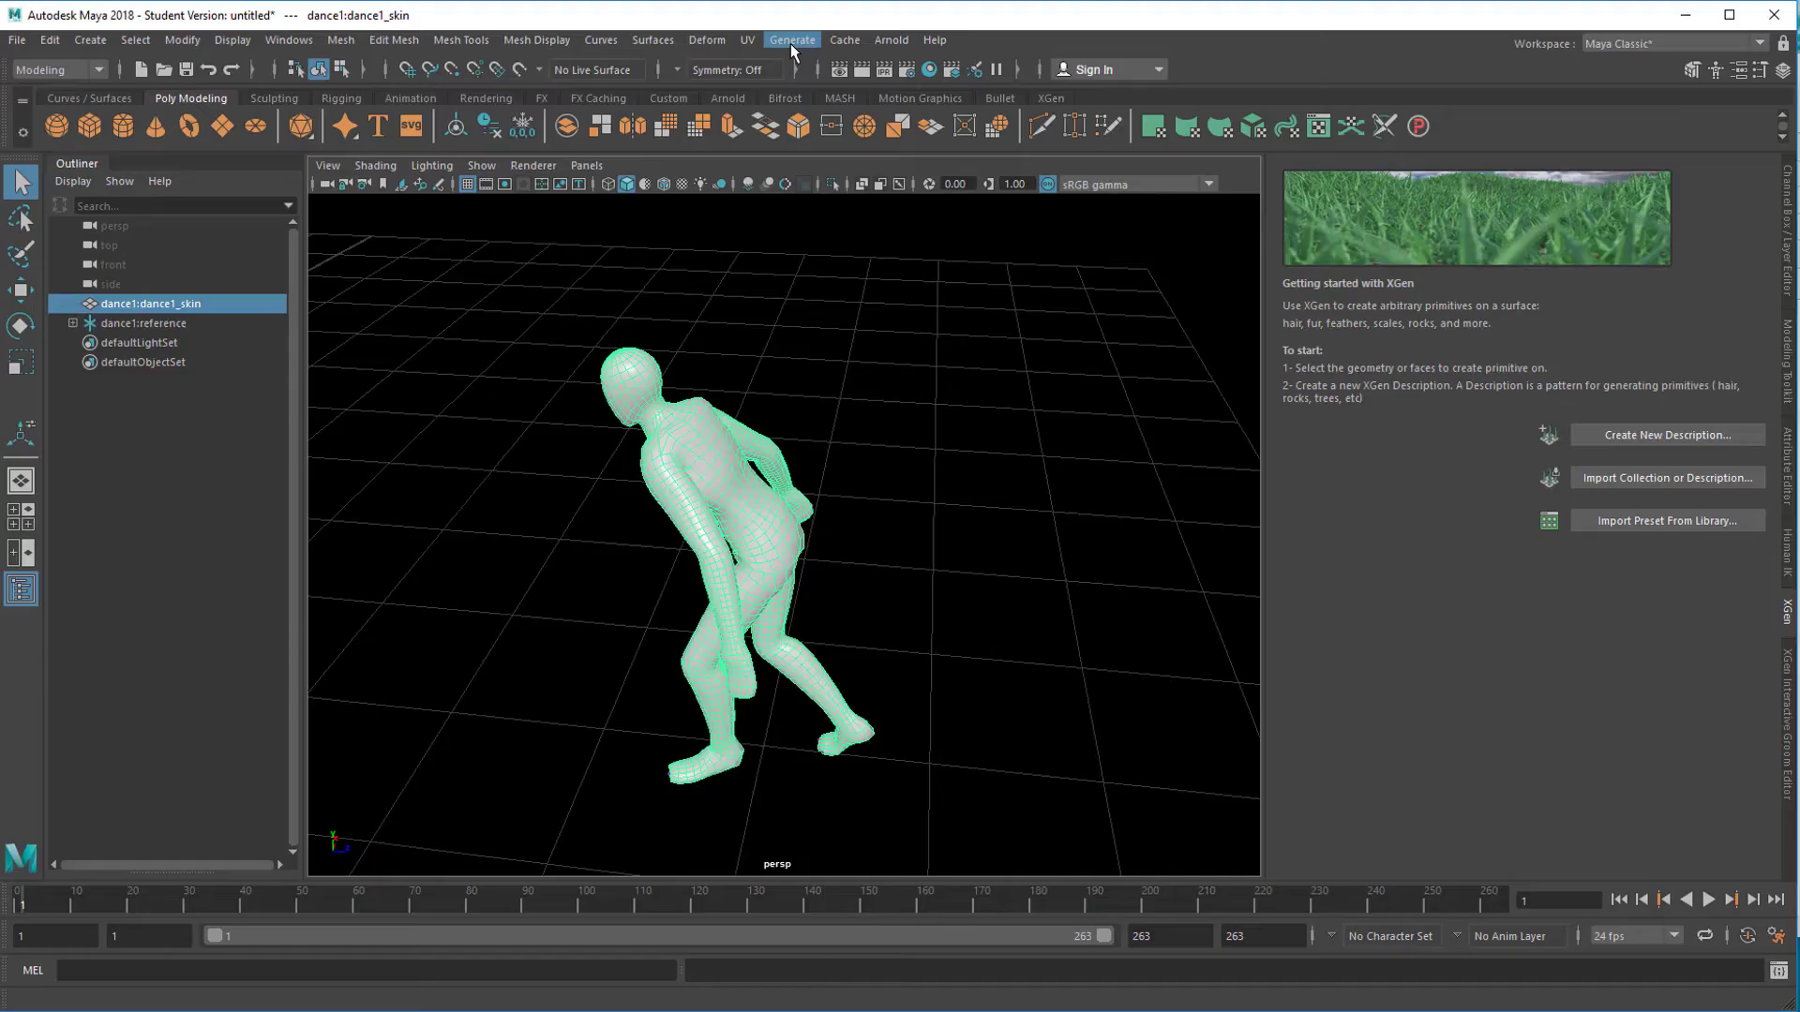
Get the clover.mel brush from the Flowers examples of Paint Effects.
left_click(777, 32)
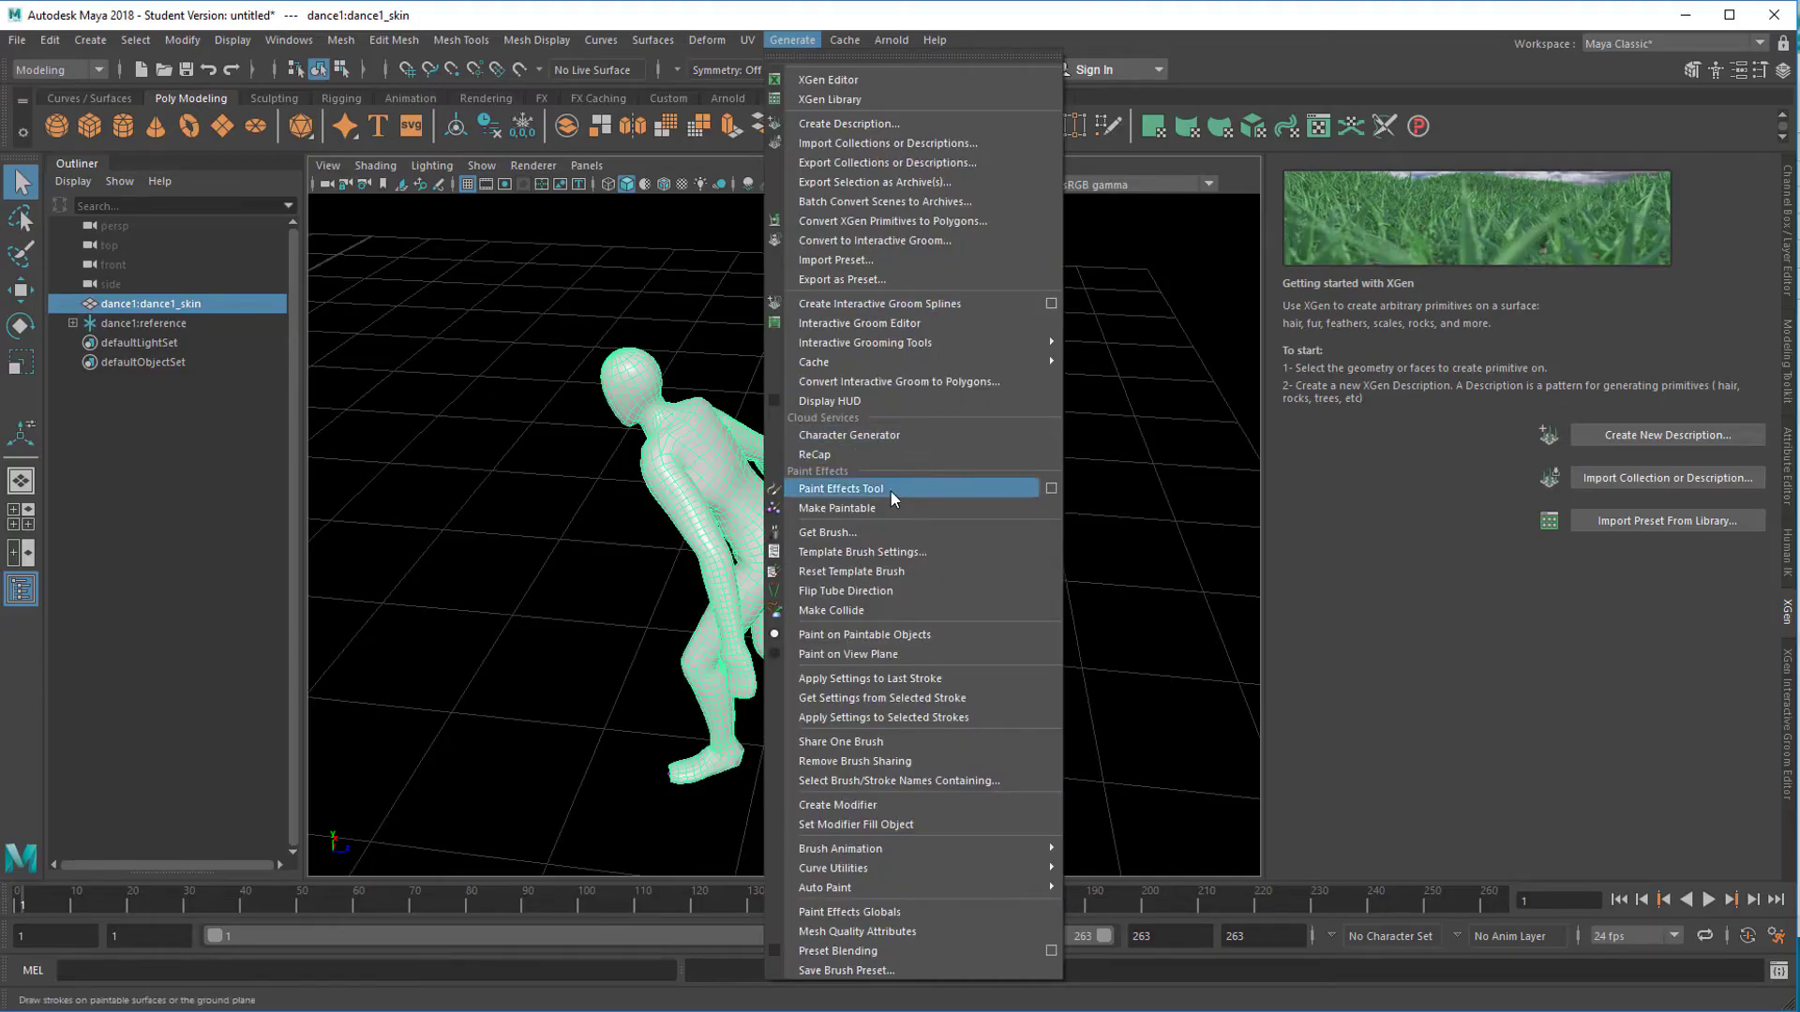
left_click(883, 532)
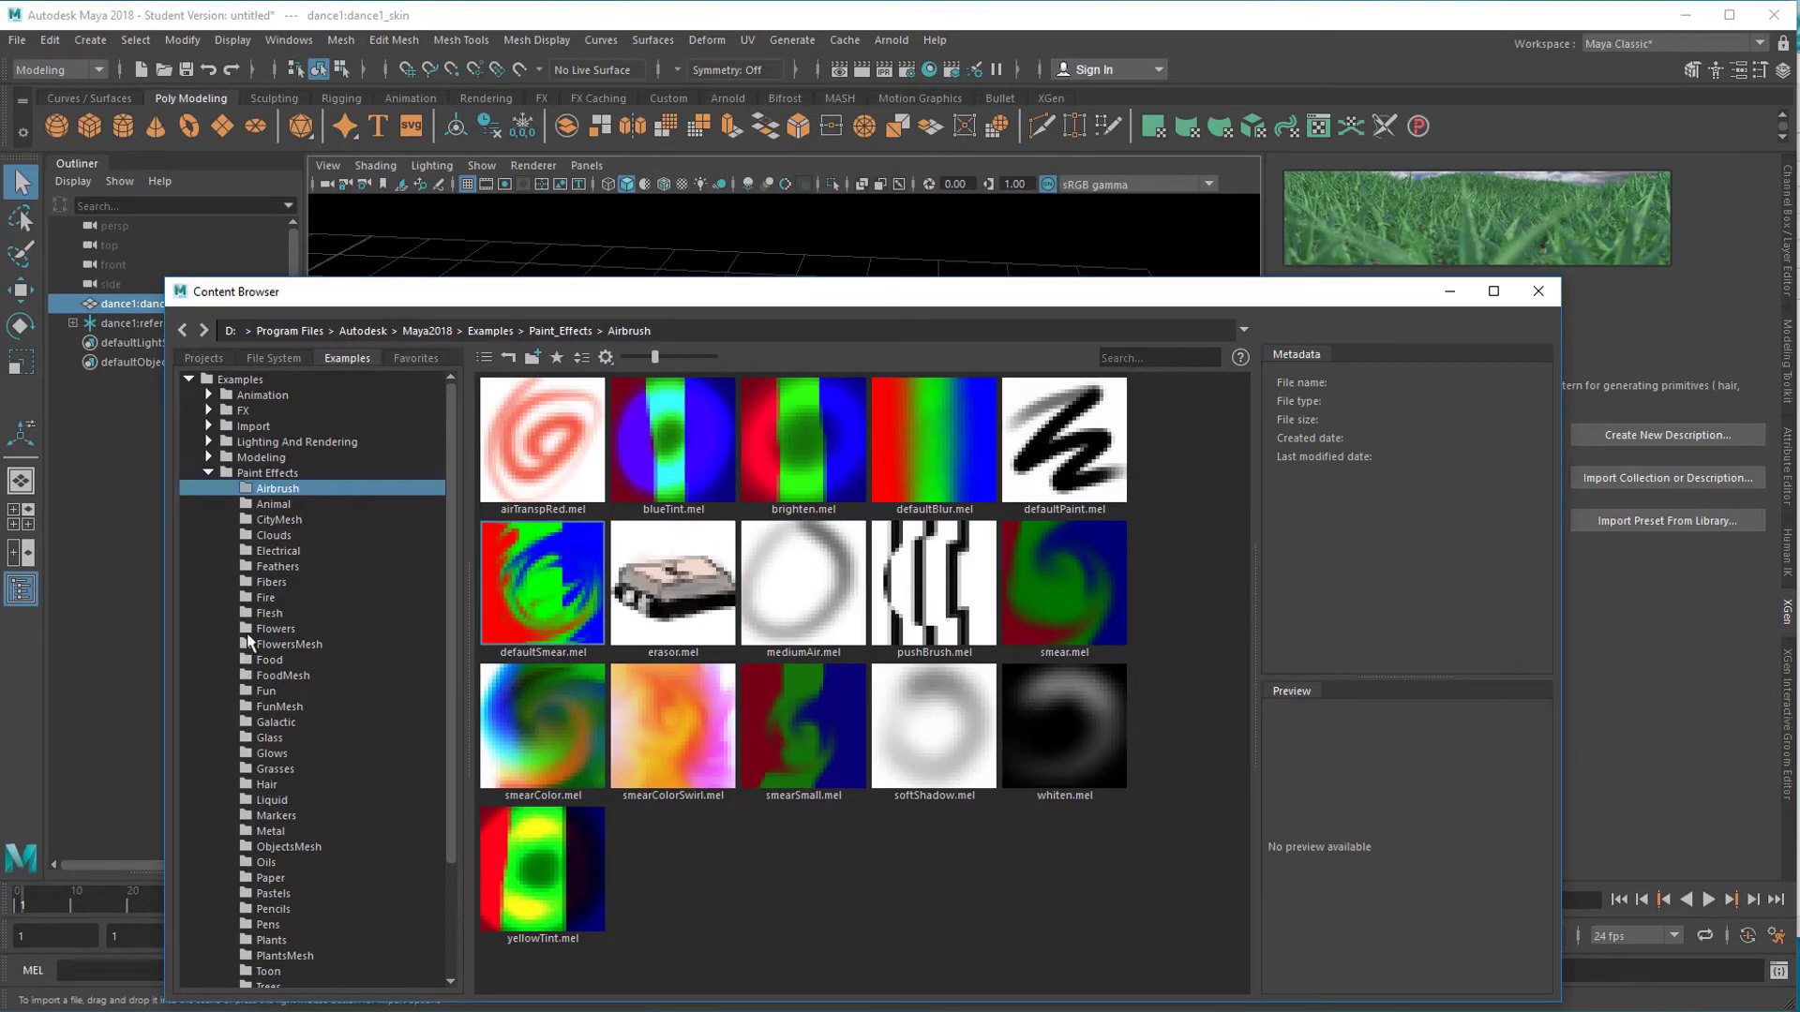
left_click(274, 629)
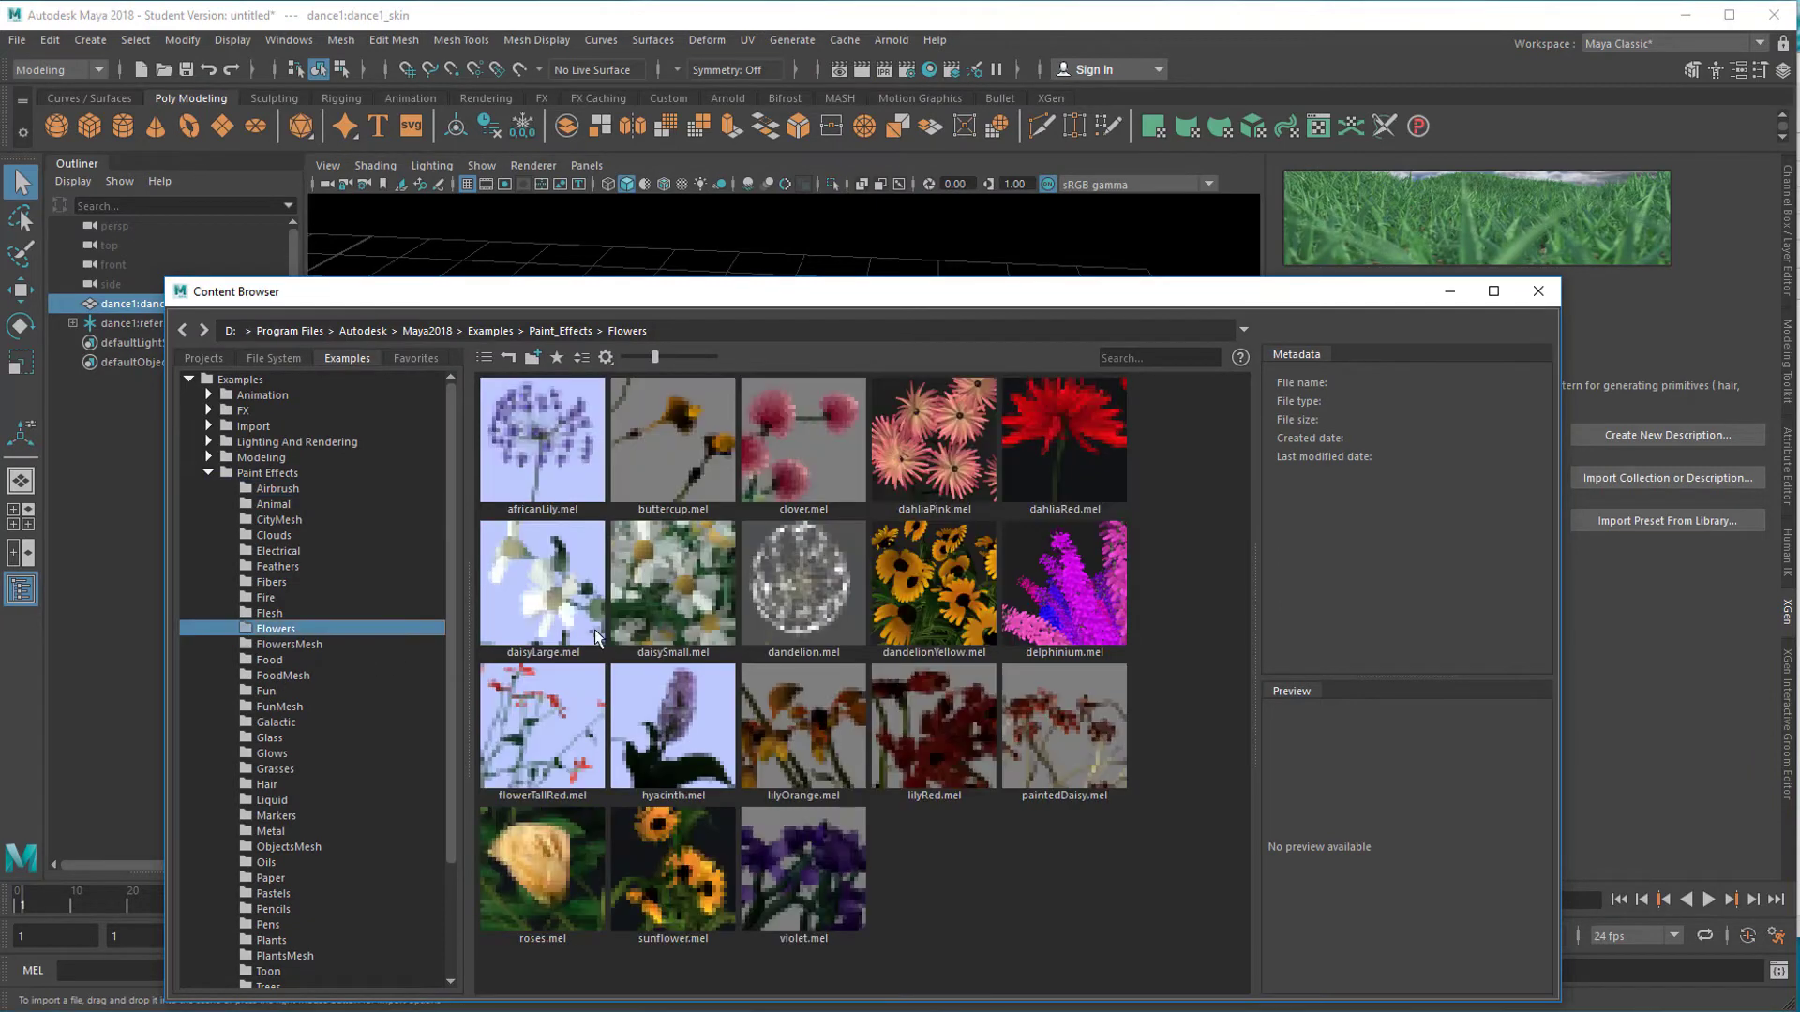
left_click(823, 468)
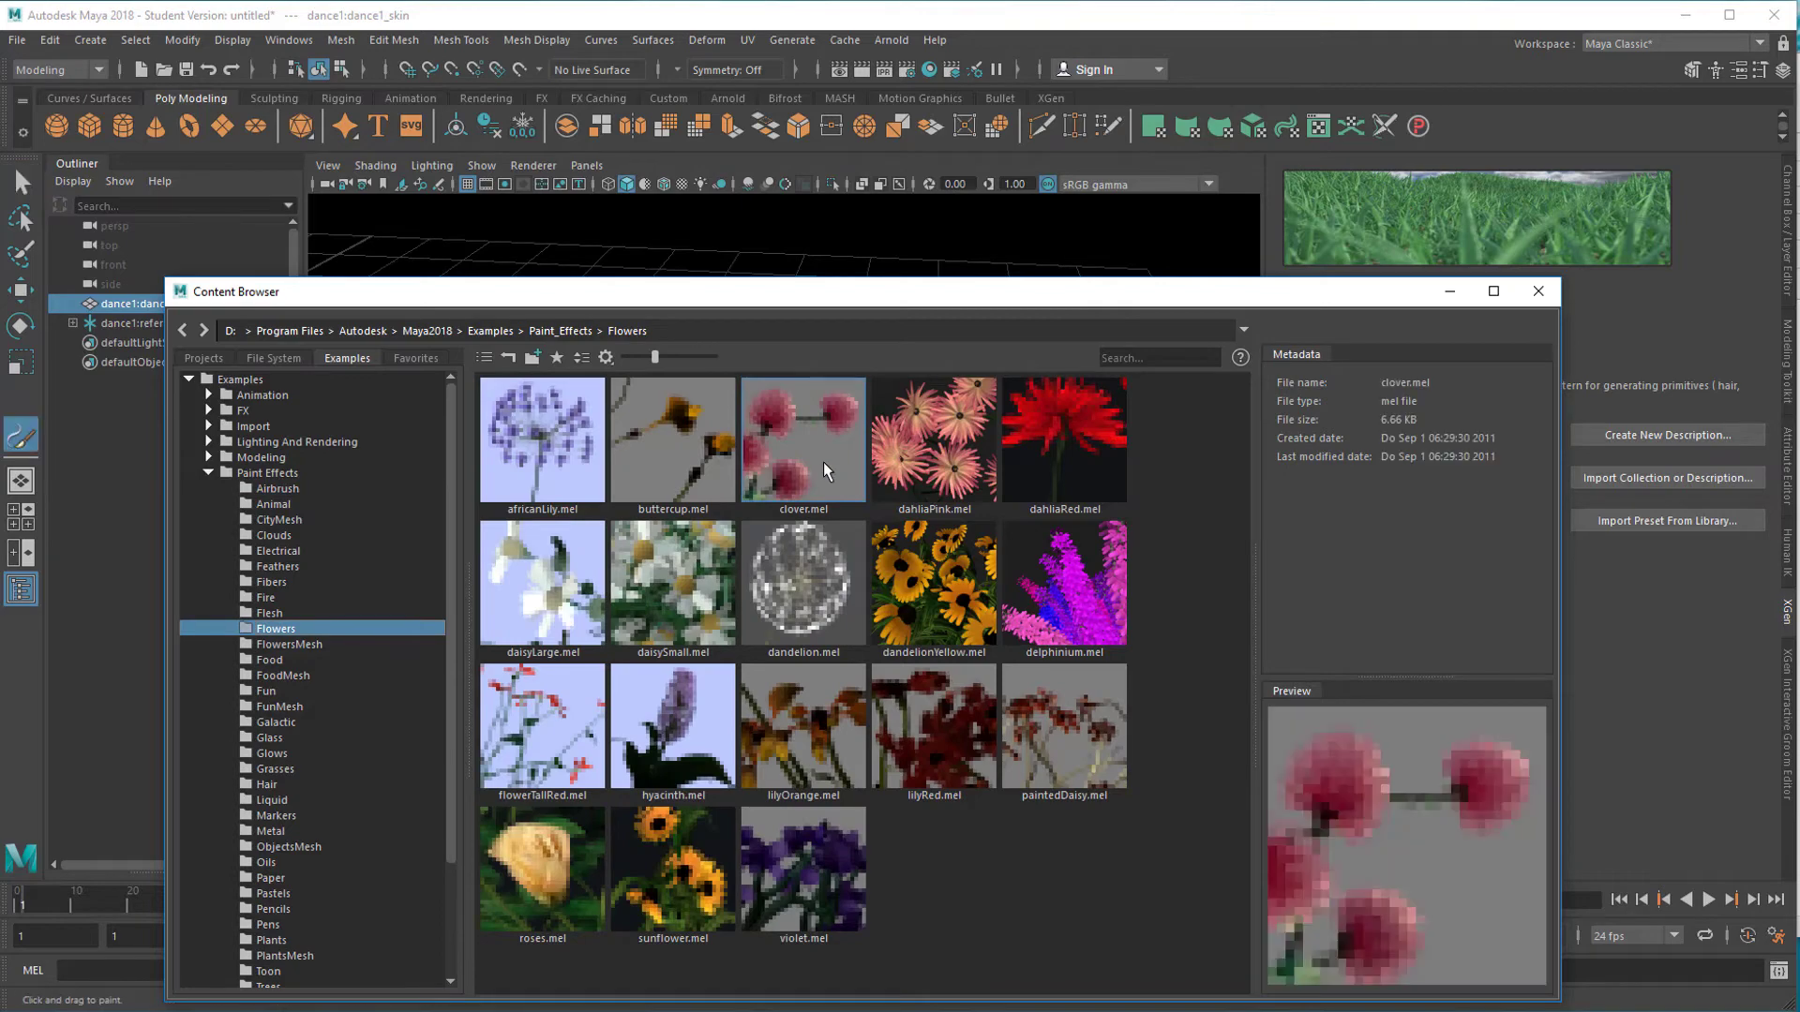
left_click(1537, 300)
Shrink the brush and paint small clover strokes on both hands and on top of the head.
left_click_drag(814, 583, 732, 590, "alt")
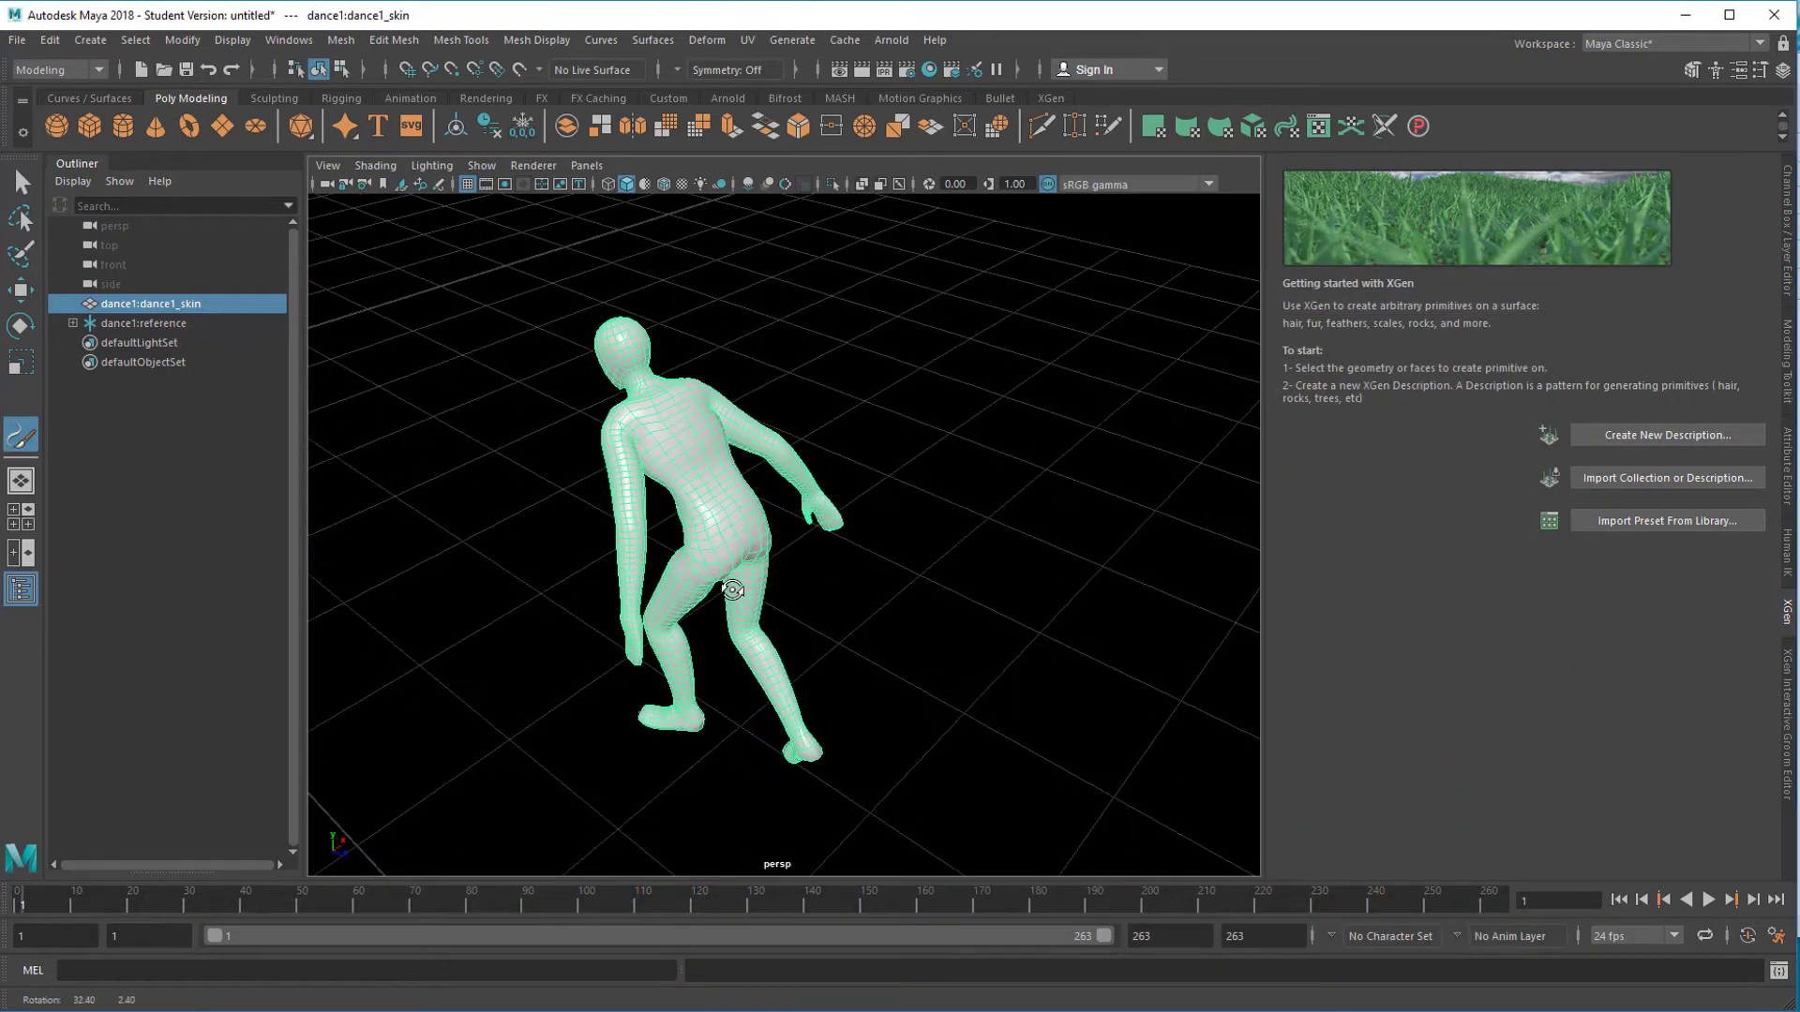
right_click_drag(667, 573, 783, 559, "alt")
middle_click_drag(796, 560, 895, 600, "alt")
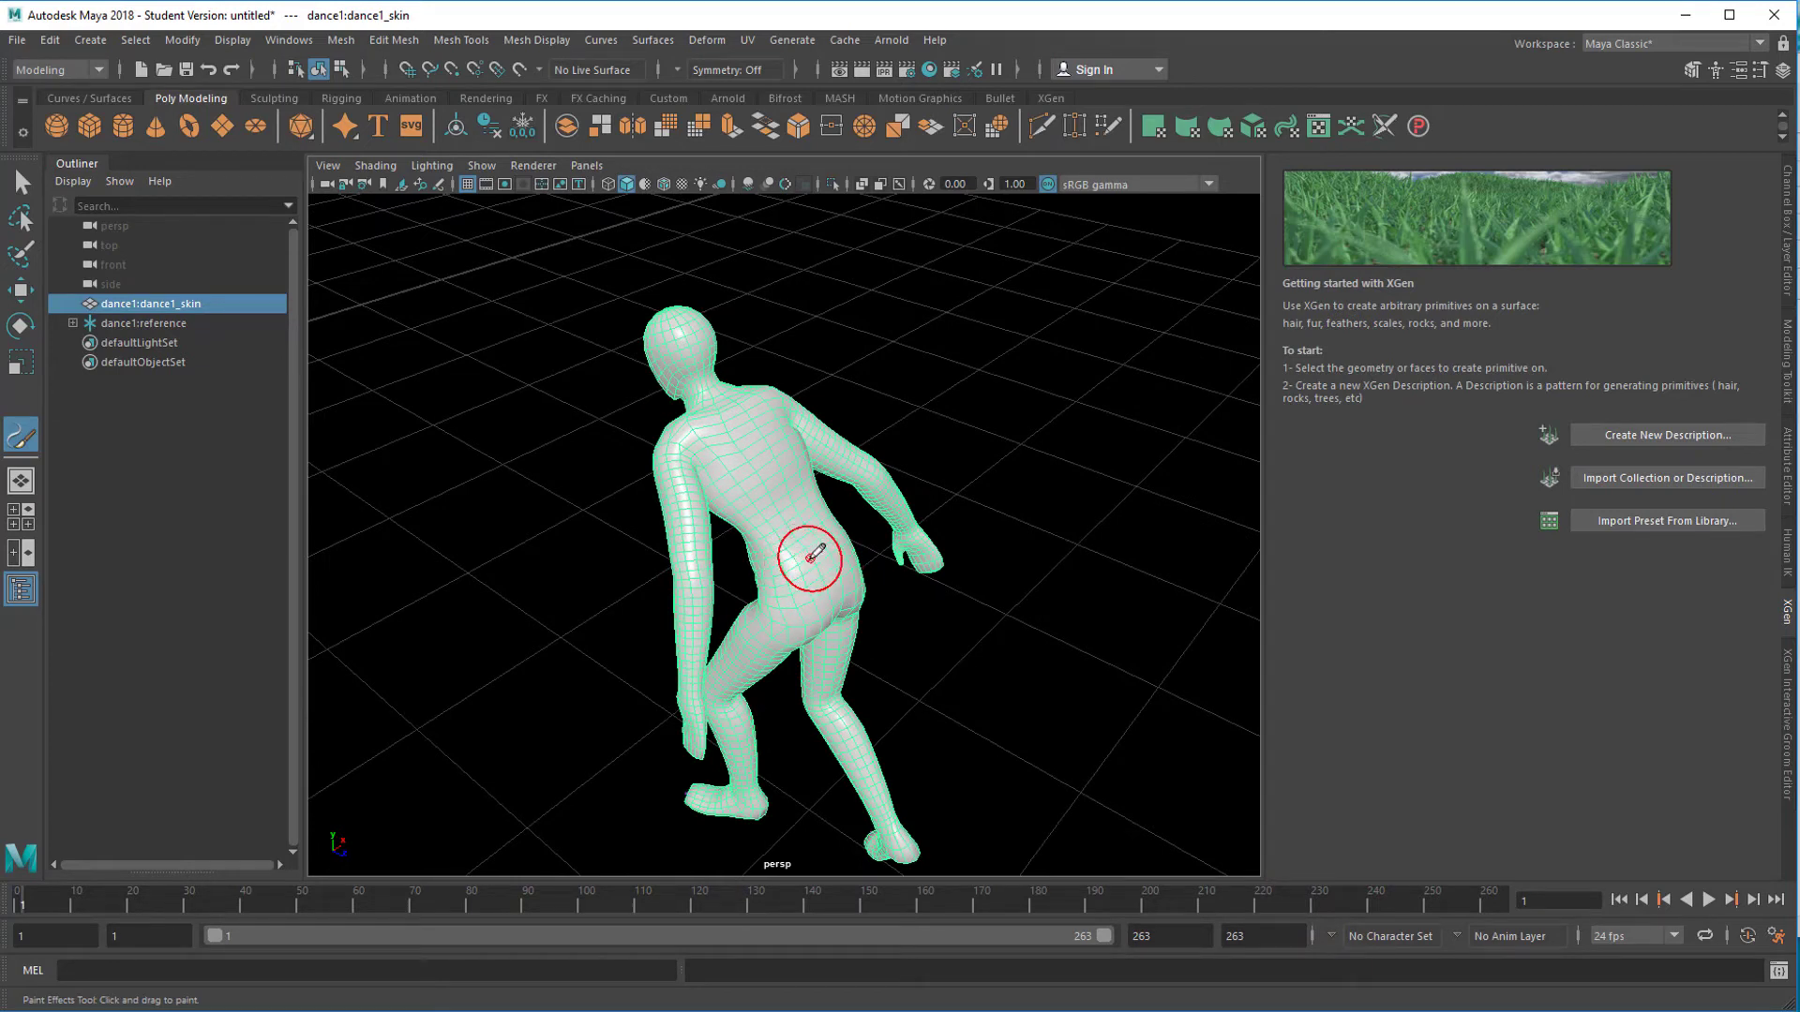
left_click_drag(785, 581, 761, 598)
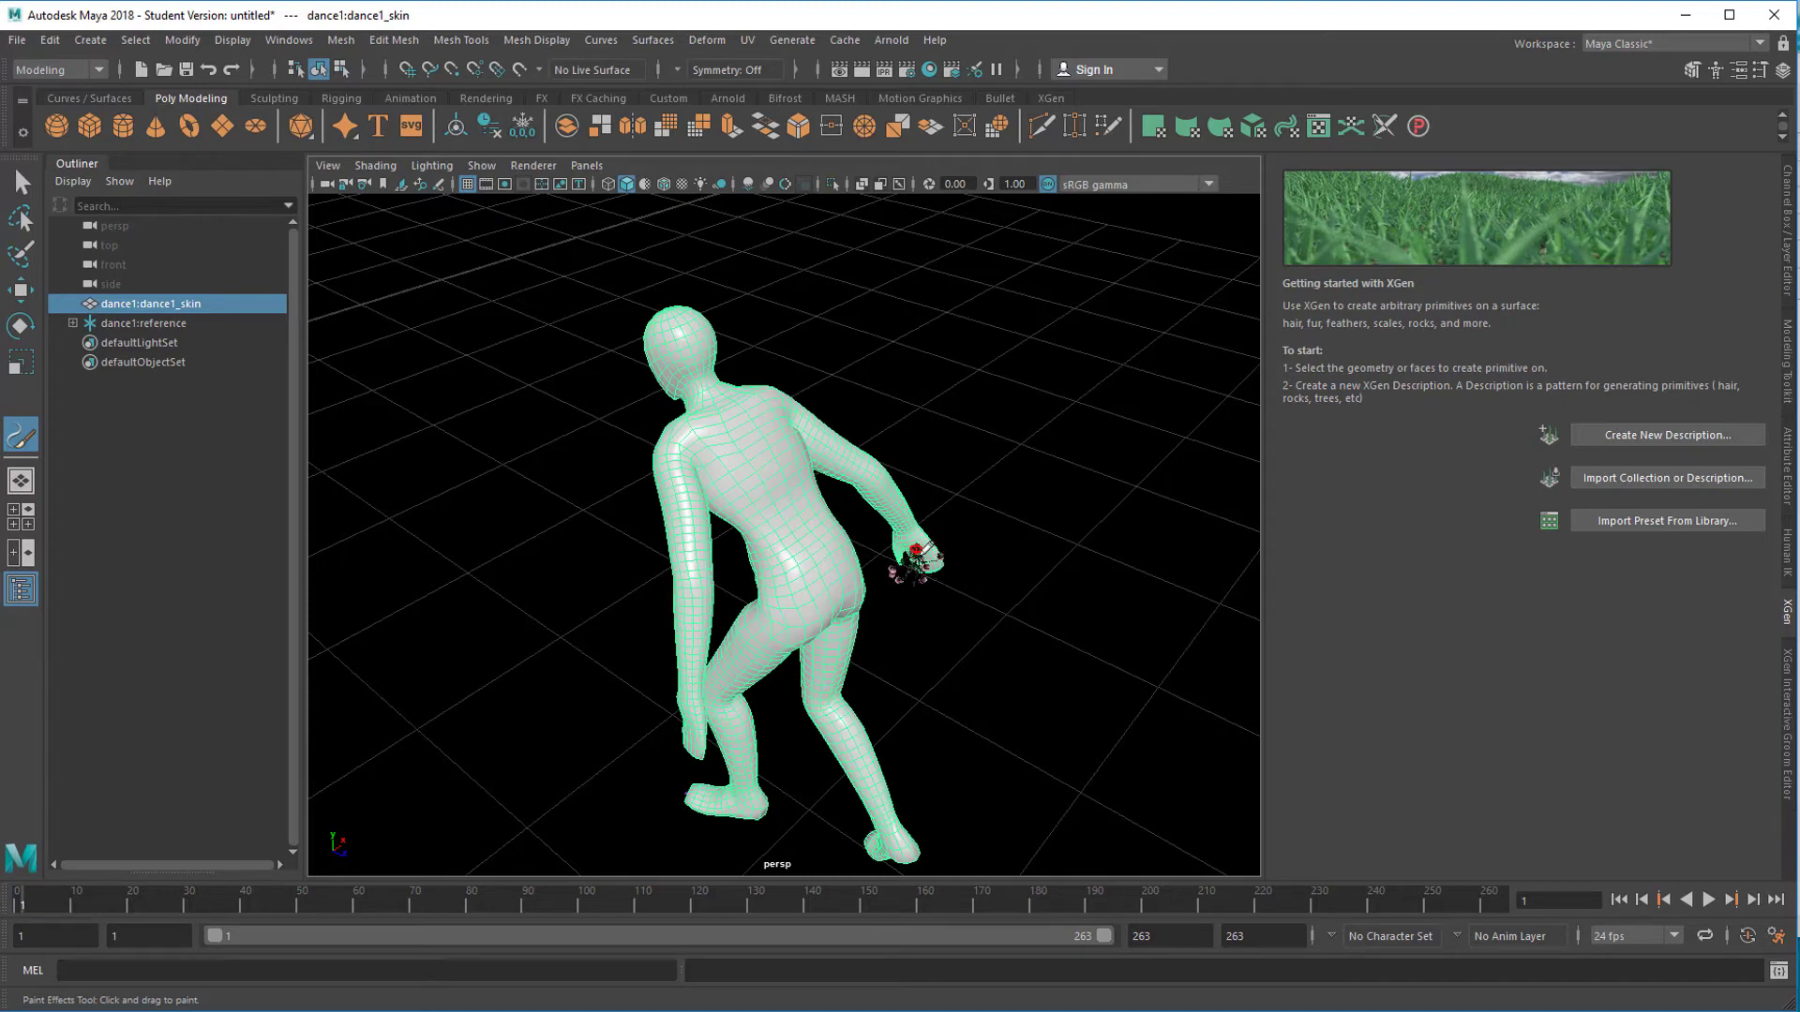
left_click_drag(916, 551, 928, 560)
left_click_drag(986, 669, 828, 677, "alt")
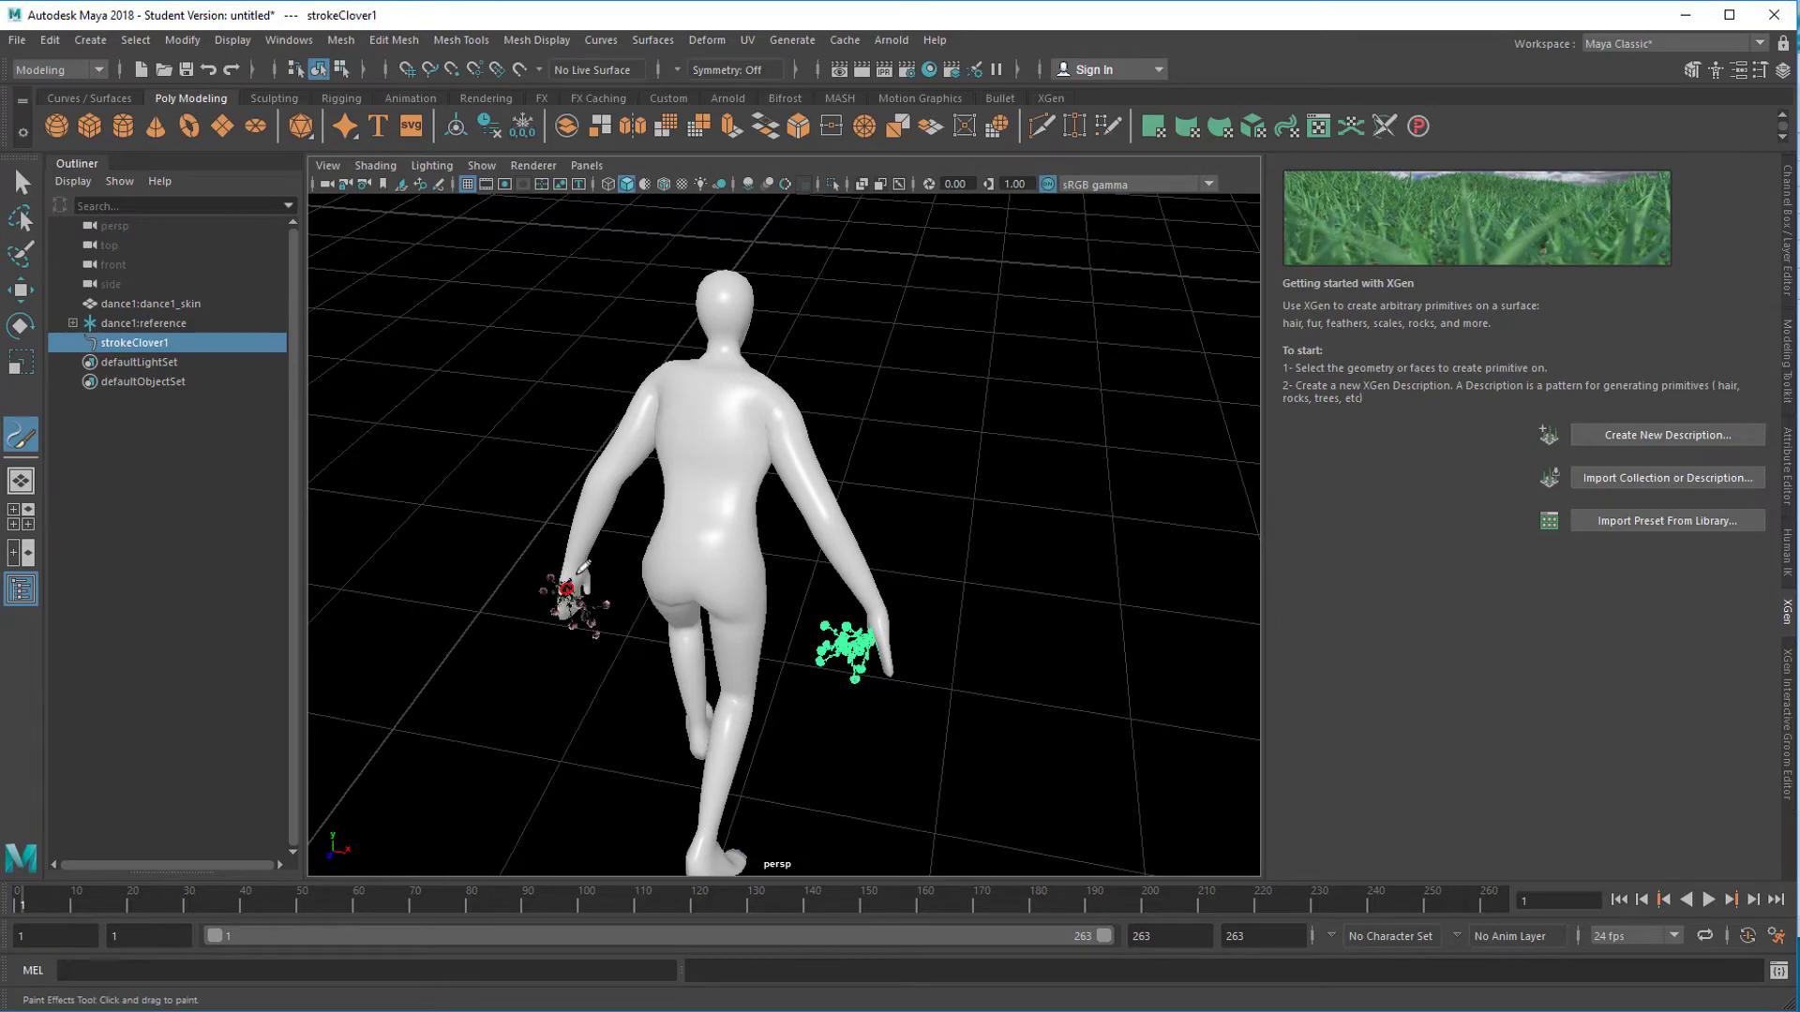
left_click_drag(577, 573, 582, 575)
left_click_drag(800, 736, 965, 735, "alt")
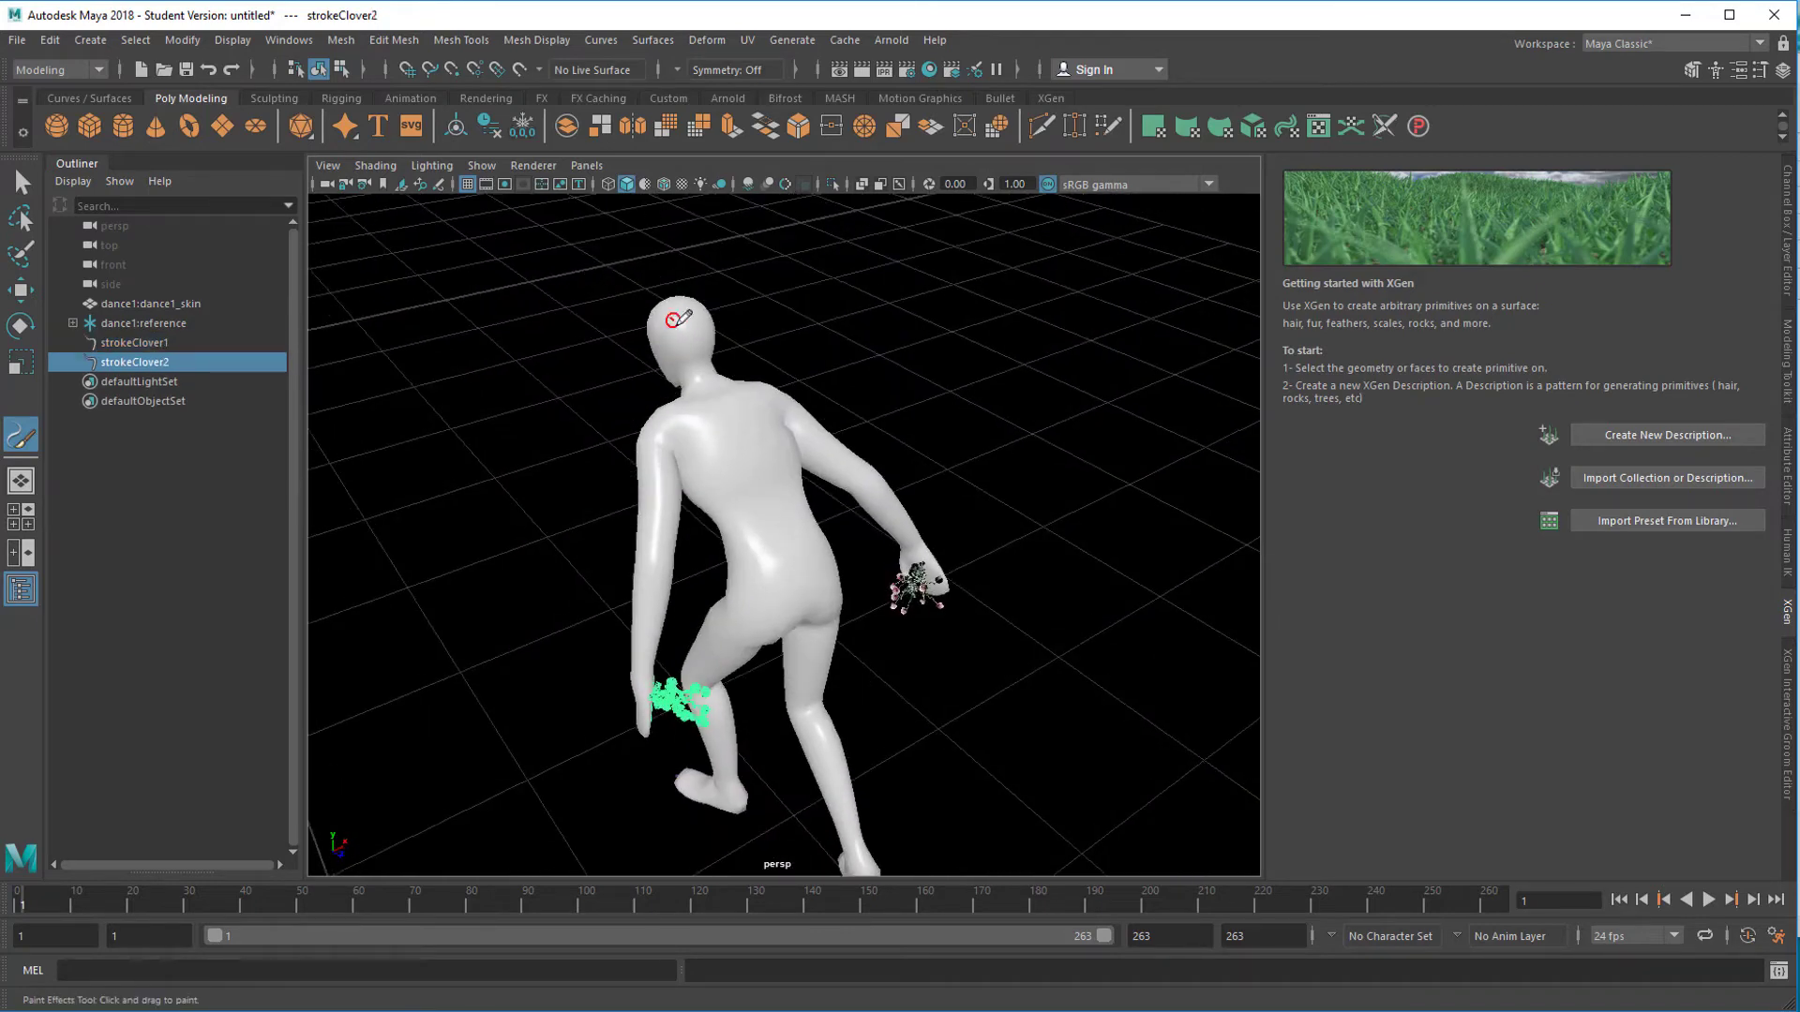
left_click_drag(678, 333, 690, 298)
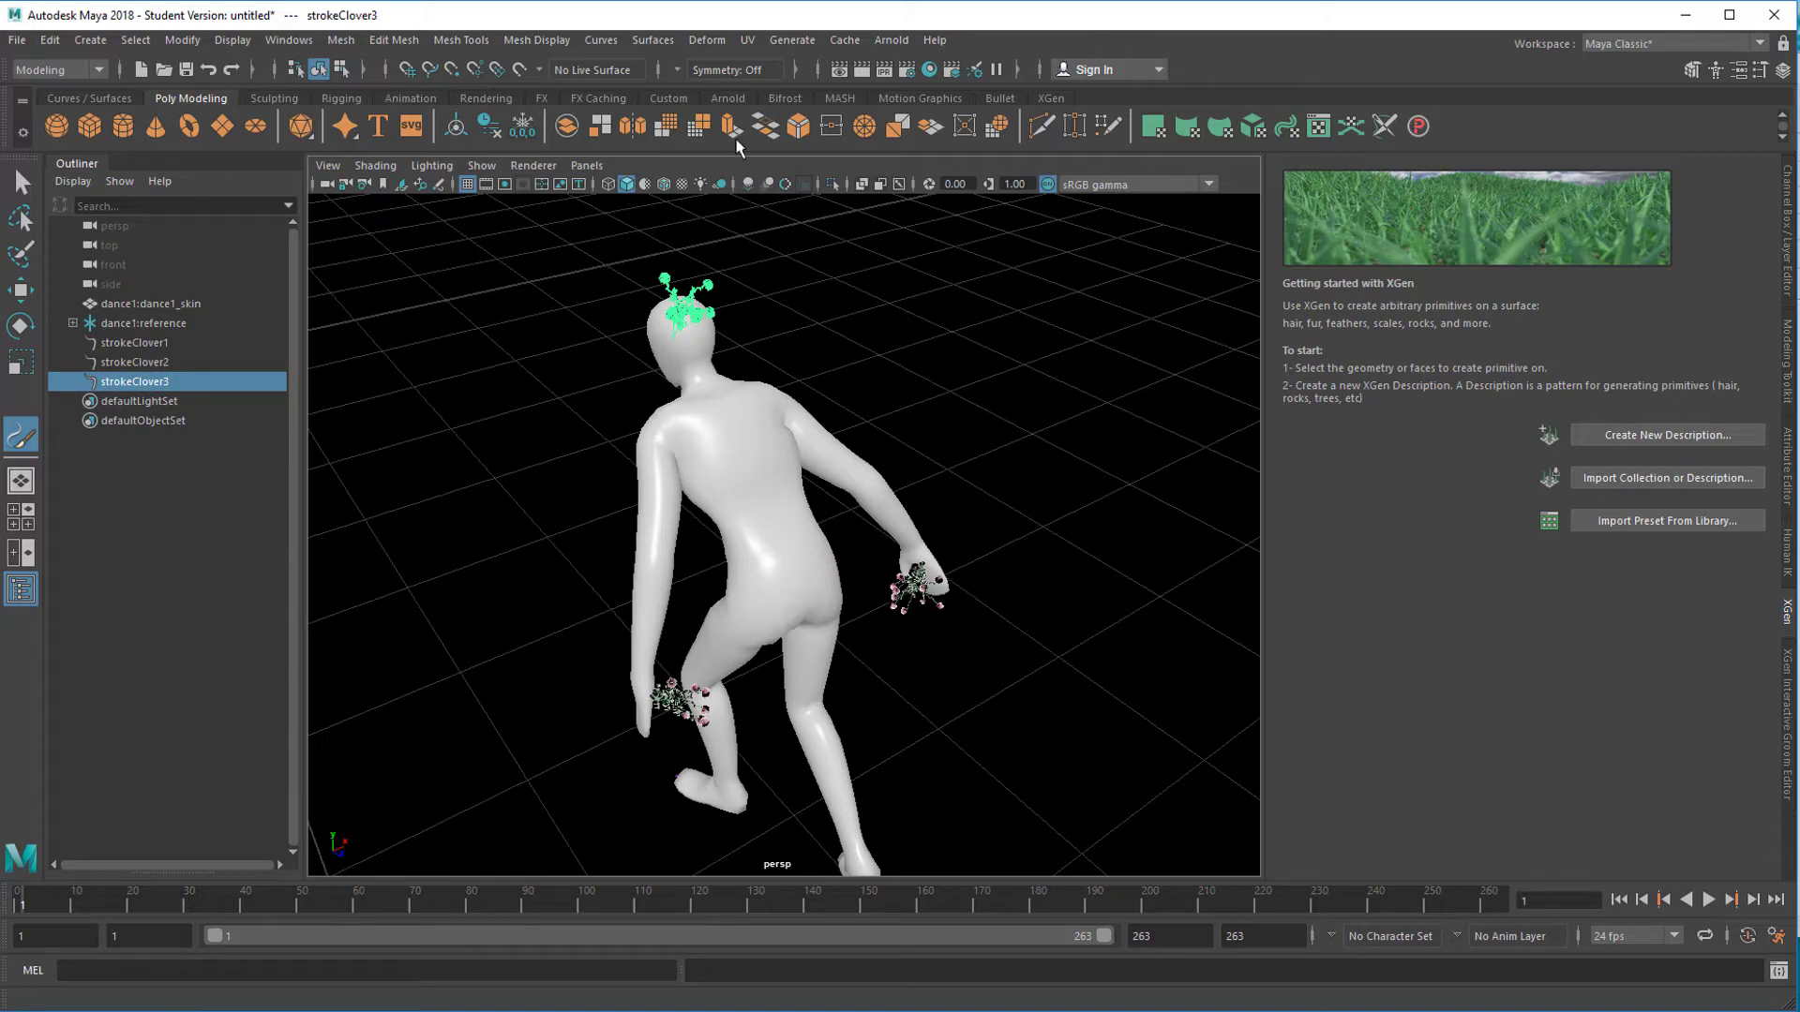
Get the grassTexNarrow.mel brush from the Grasses examples of Paint Effects.
left_click(793, 40)
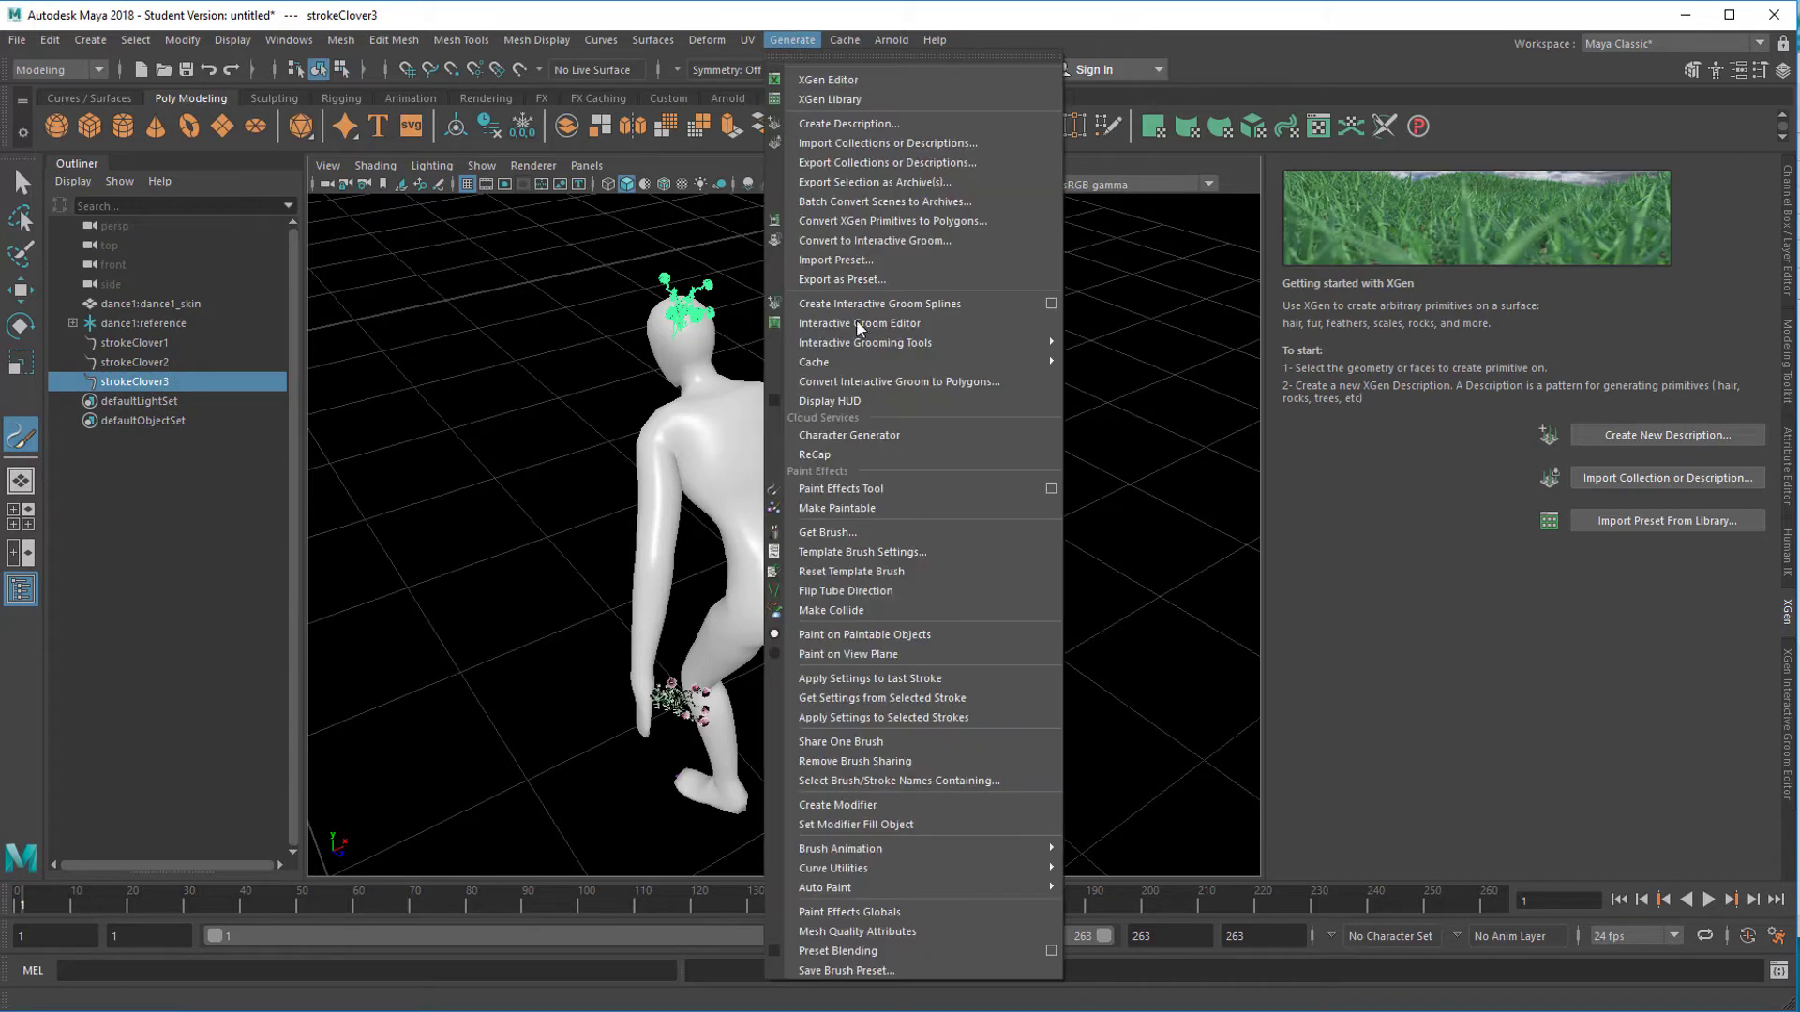
left_click(907, 528)
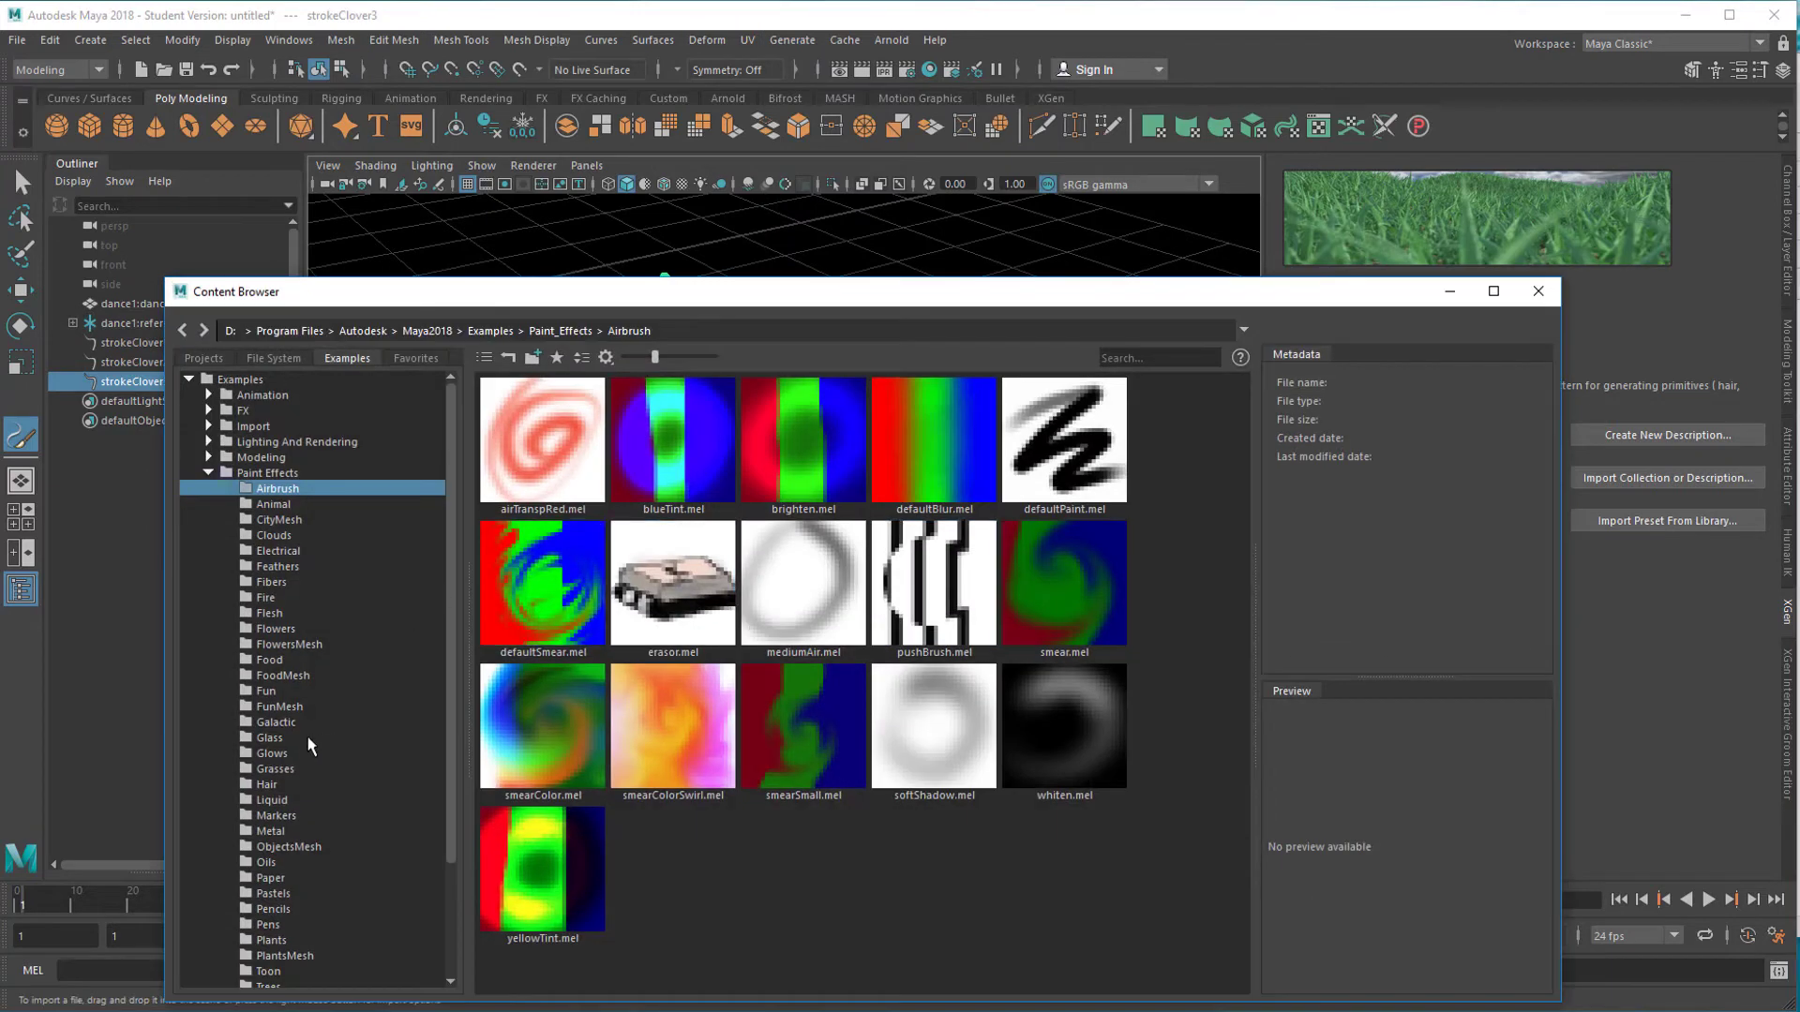
left_click(272, 769)
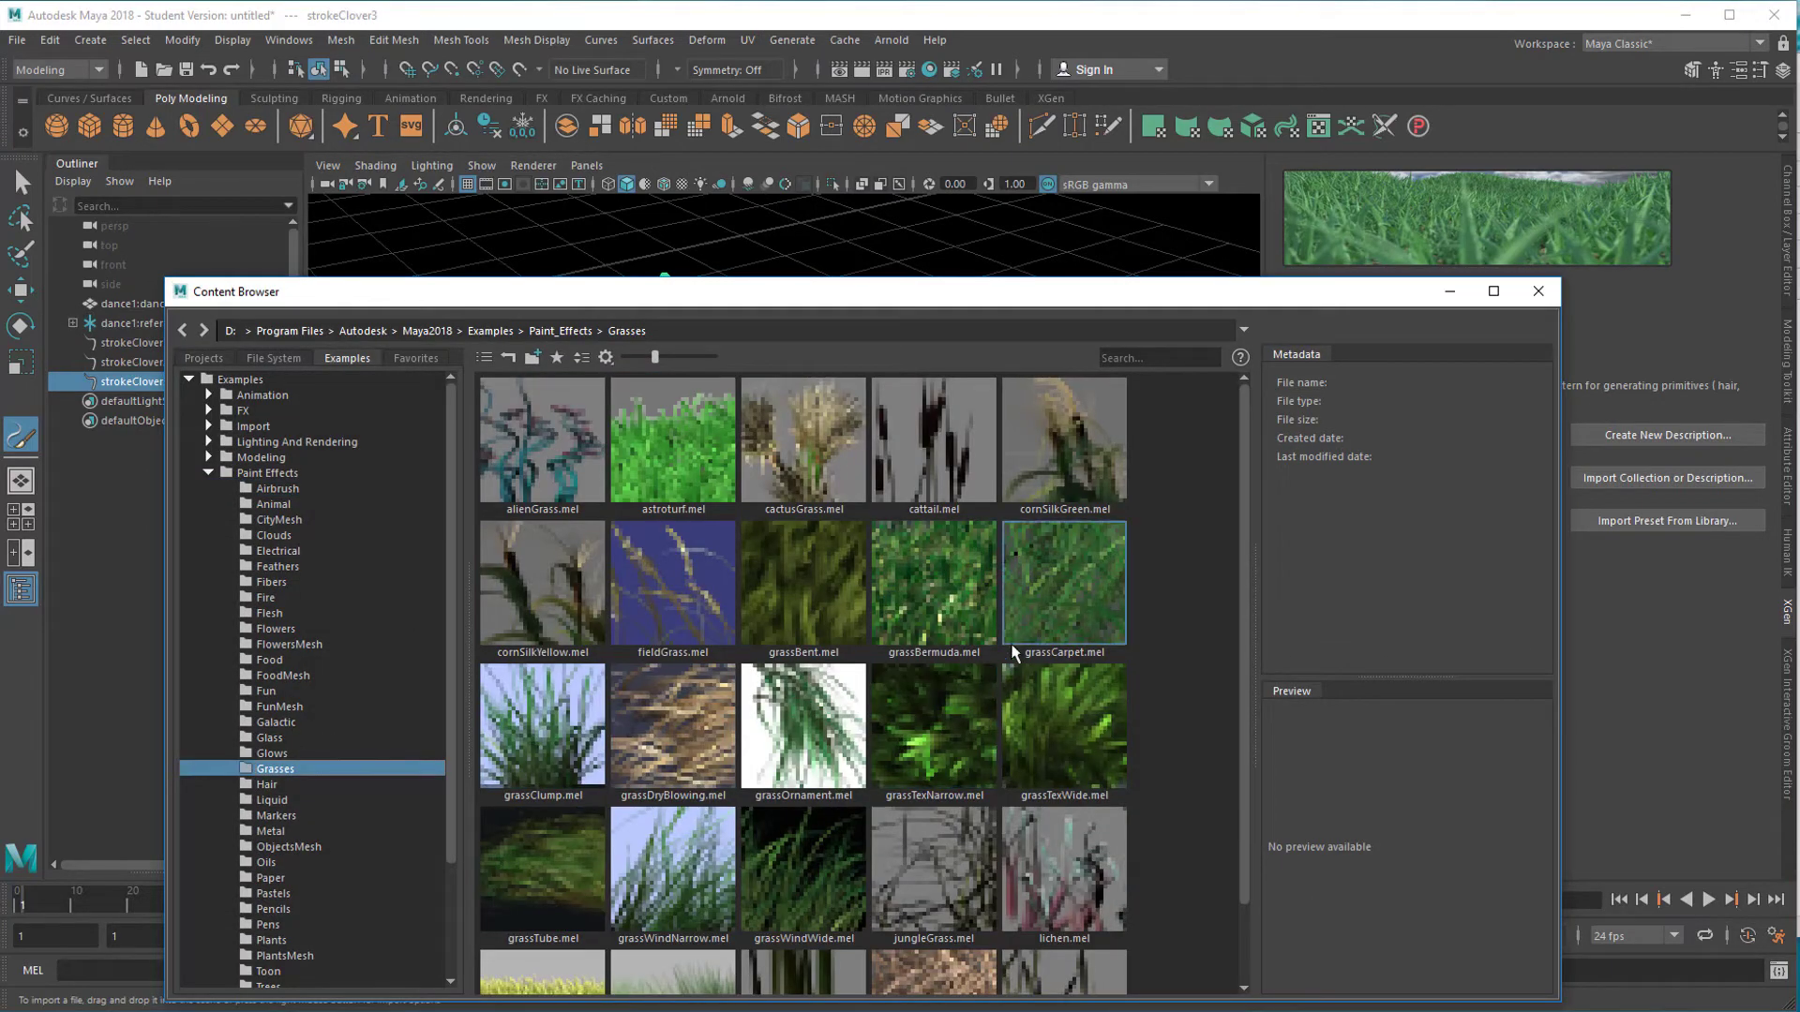
left_click(959, 755)
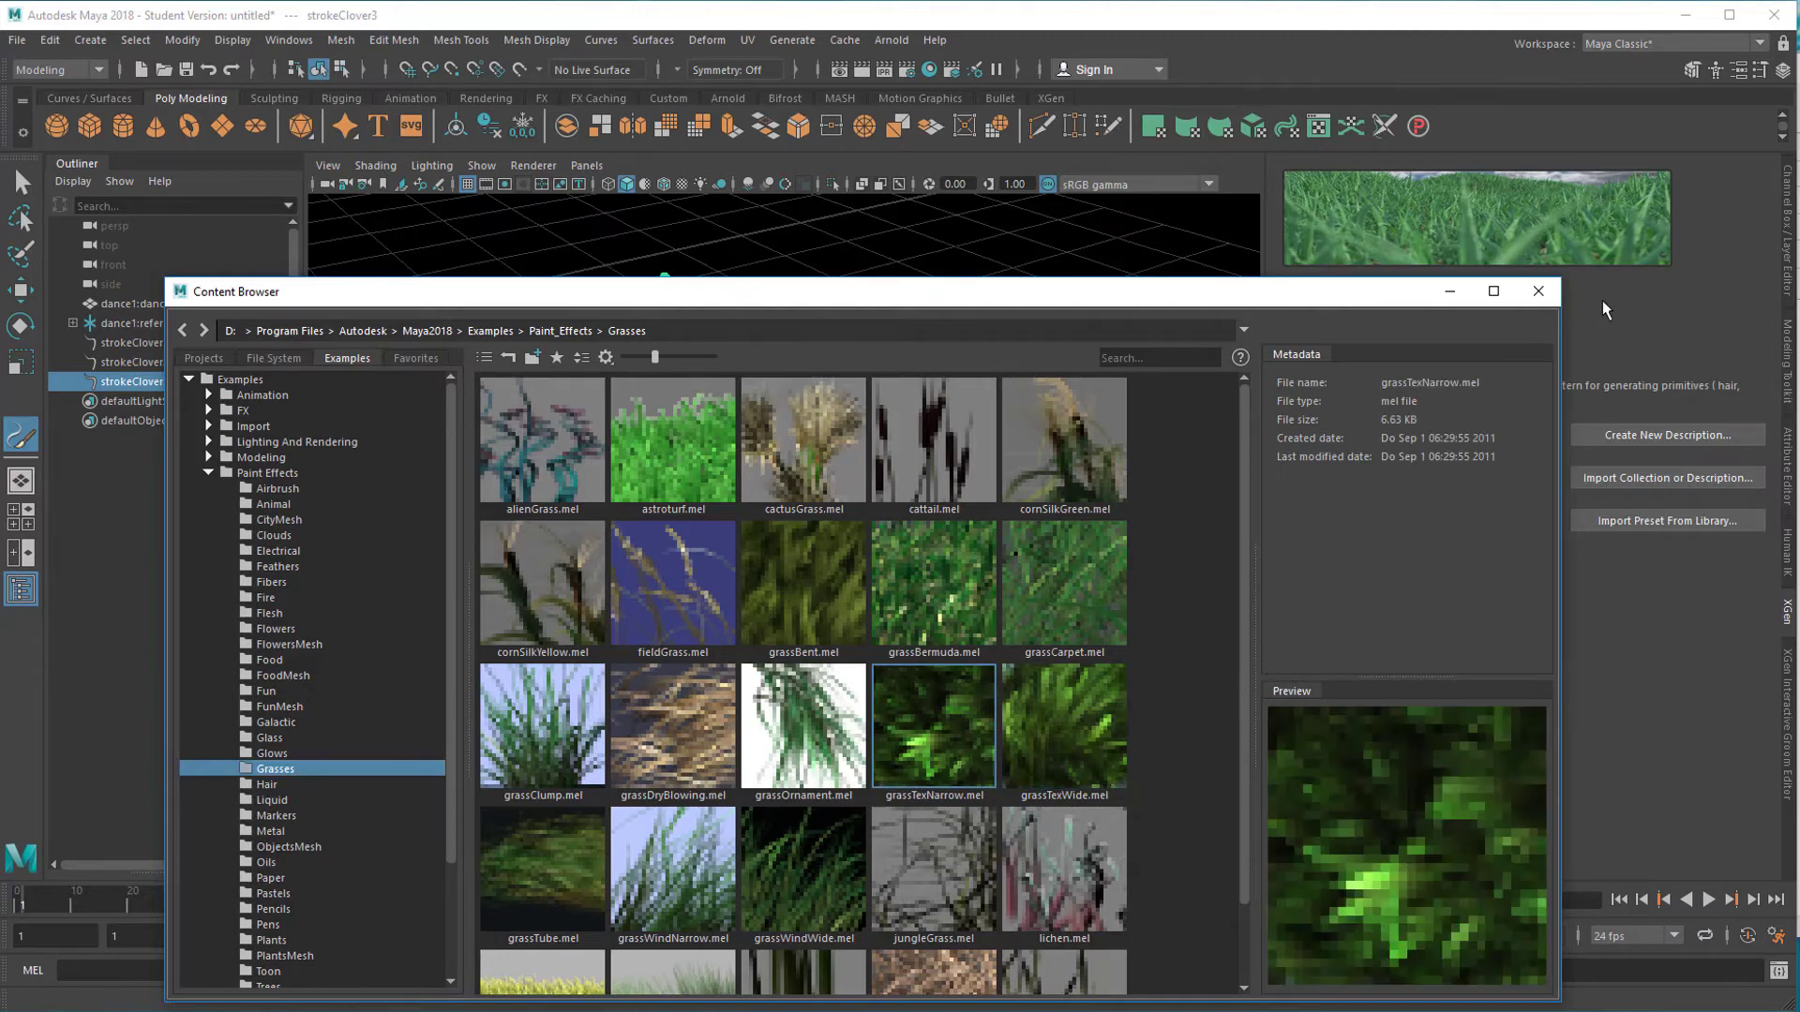
left_click(1537, 291)
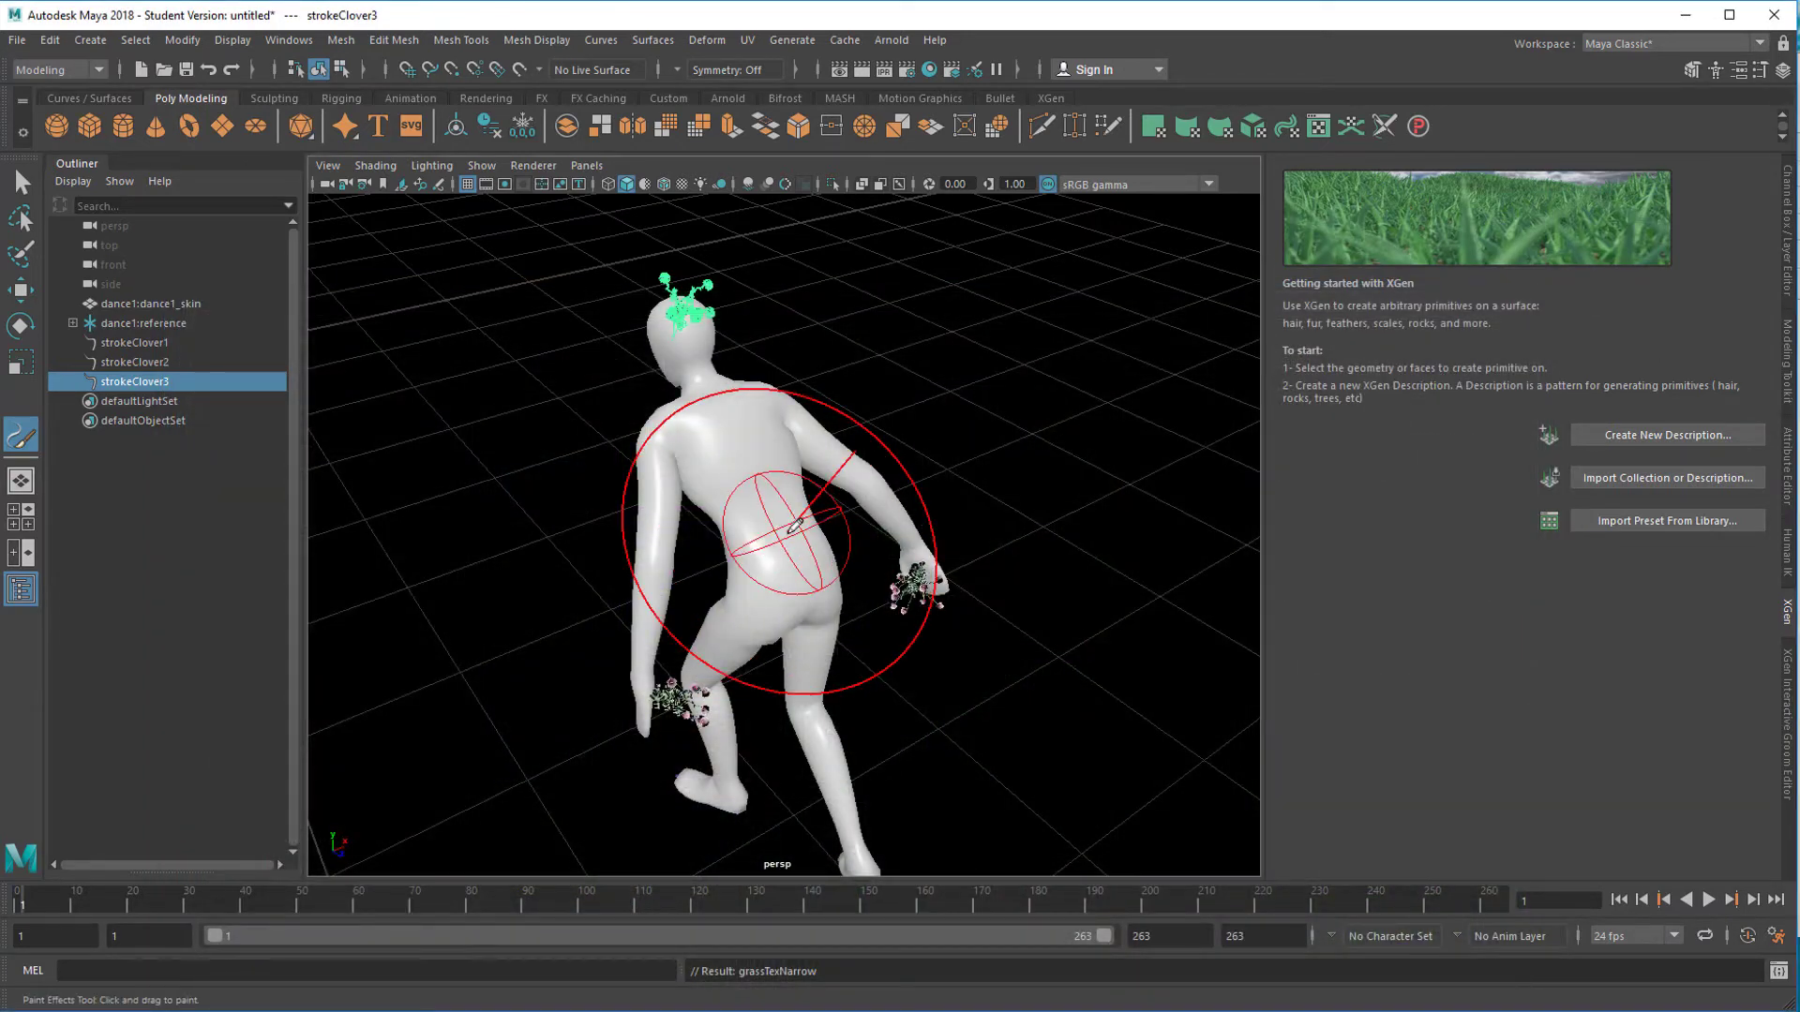
Try to paint a grass stroke across the character's back with the large brush, and undo the stroke.
scroll(915, 594, "down", 3)
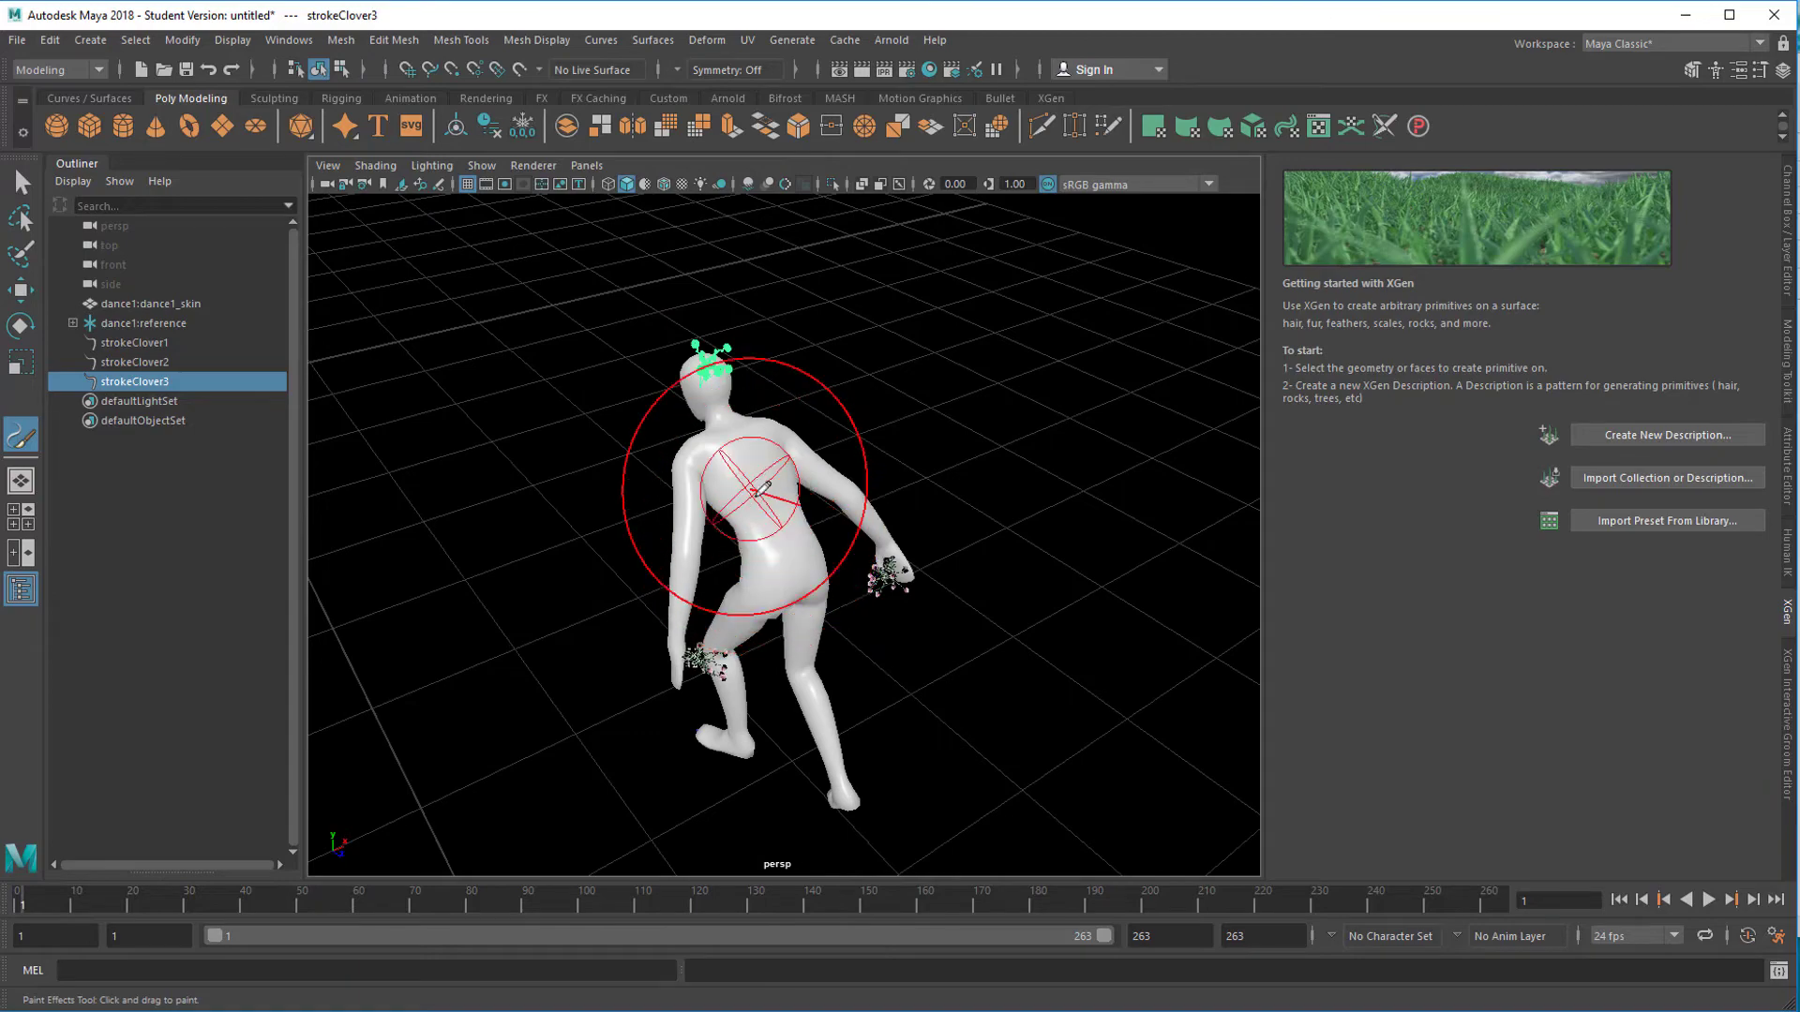
left_click_drag(722, 553, 969, 573)
mouse_move(854, 688)
left_mouse_down("alt")
mouse_move(1003, 683)
mouse_move(948, 756)
mouse_move(804, 663)
mouse_move(815, 682)
mouse_move(891, 683)
mouse_move(906, 647)
left_mouse_up("alt")
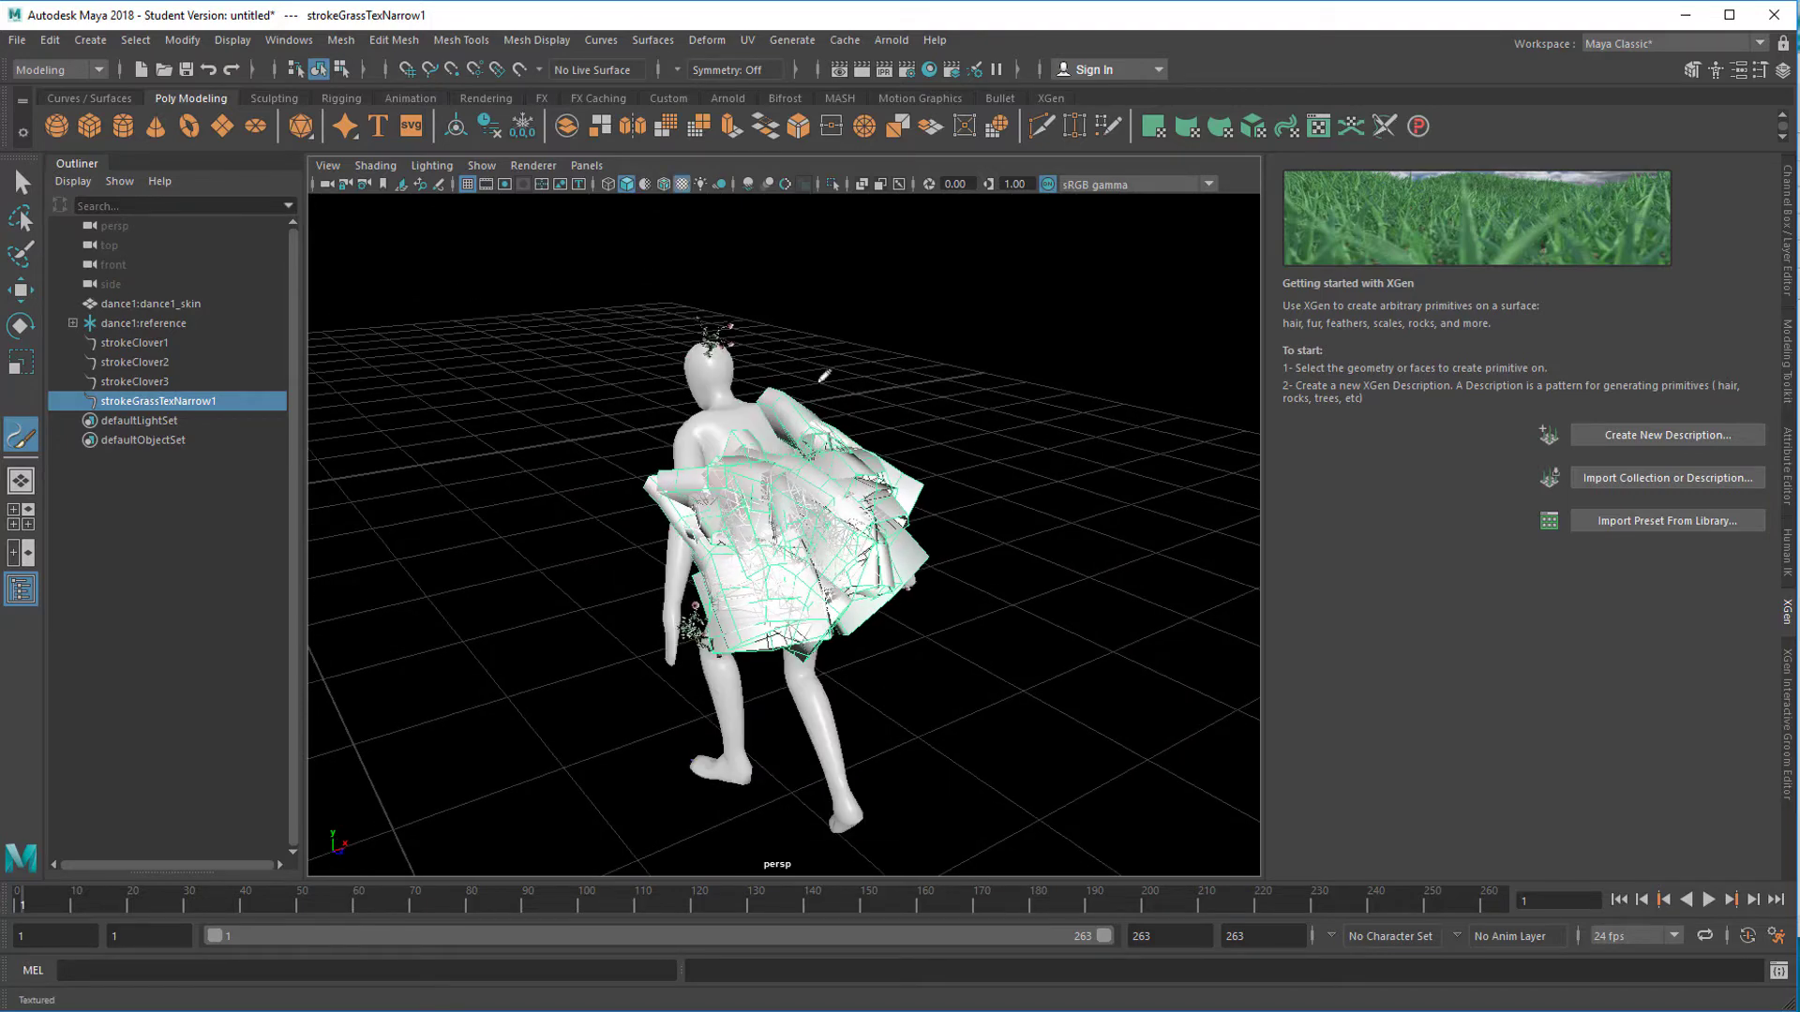
key("ctrl+z")
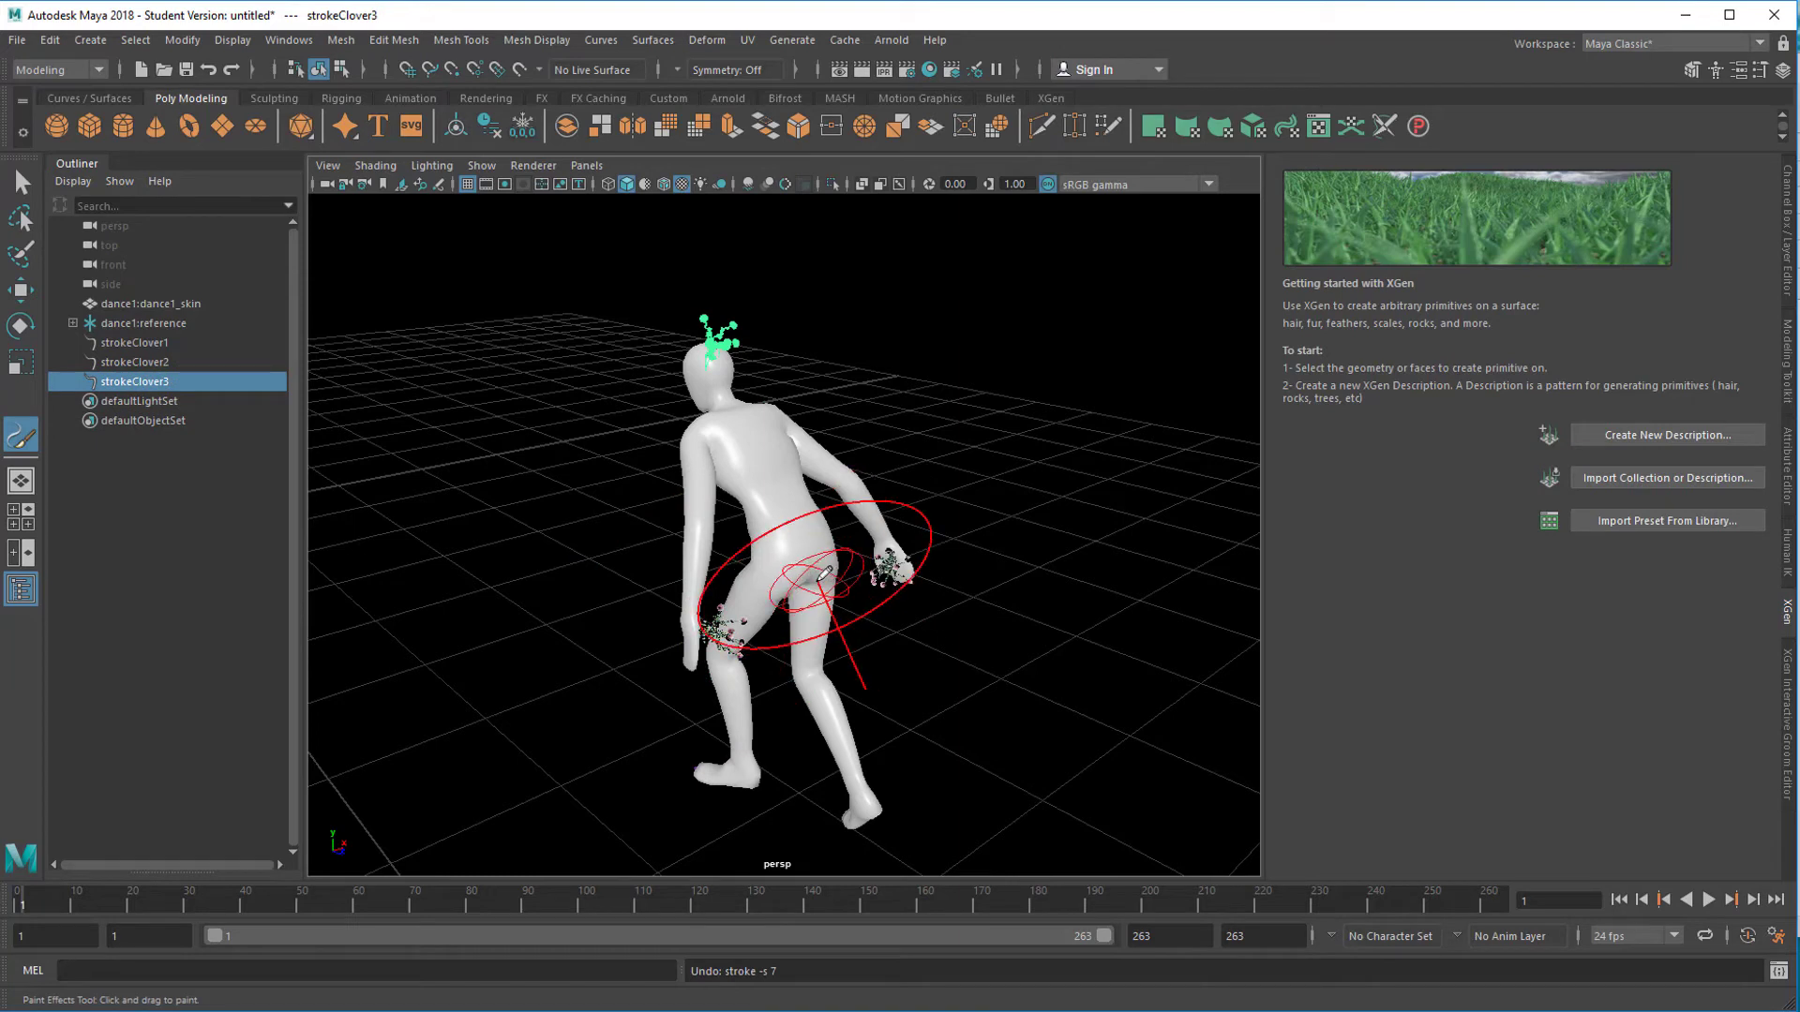
Reduce the brush size and paint one grassTexNarrow stroke over the character's back from hips to shoulders.
key("b")
left_click_drag(792, 564, 633, 616)
mouse_move(745, 431)
left_mouse_down()
mouse_move(790, 562)
mouse_move(780, 422)
left_mouse_up()
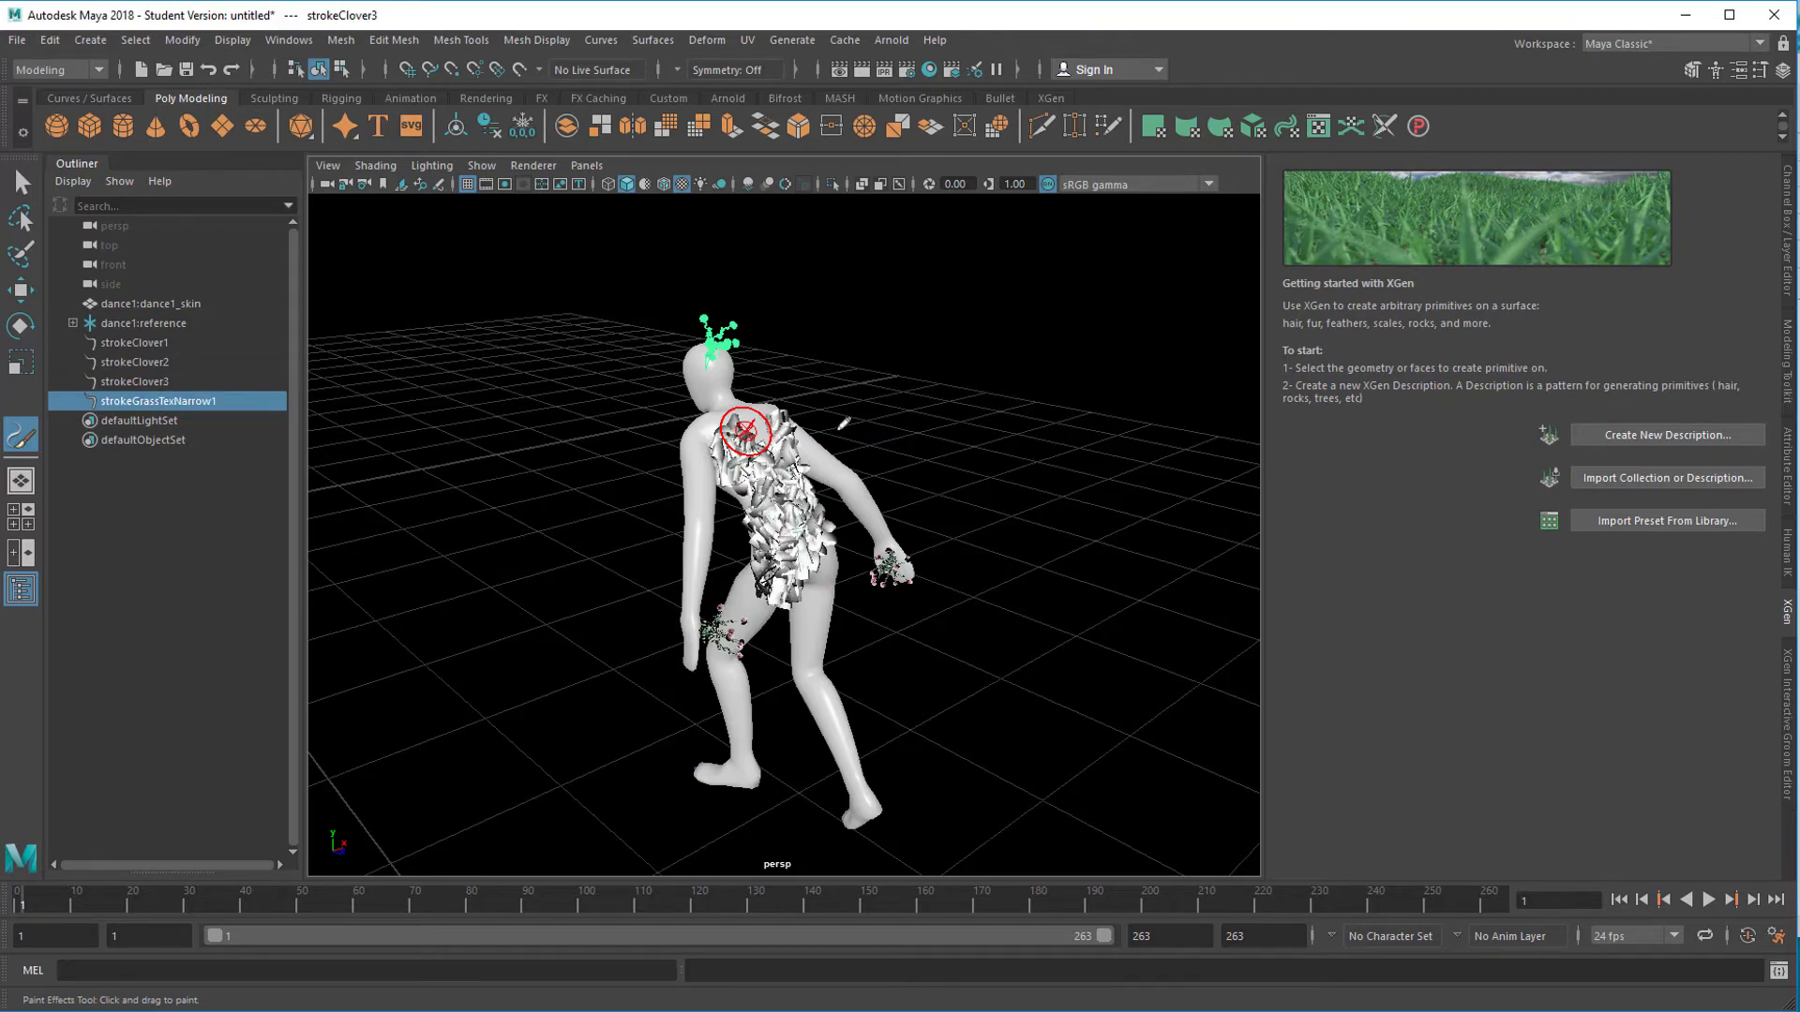
Get the astroturf.mel brush from the Grasses examples of Paint Effects.
left_click(797, 40)
left_click(919, 536)
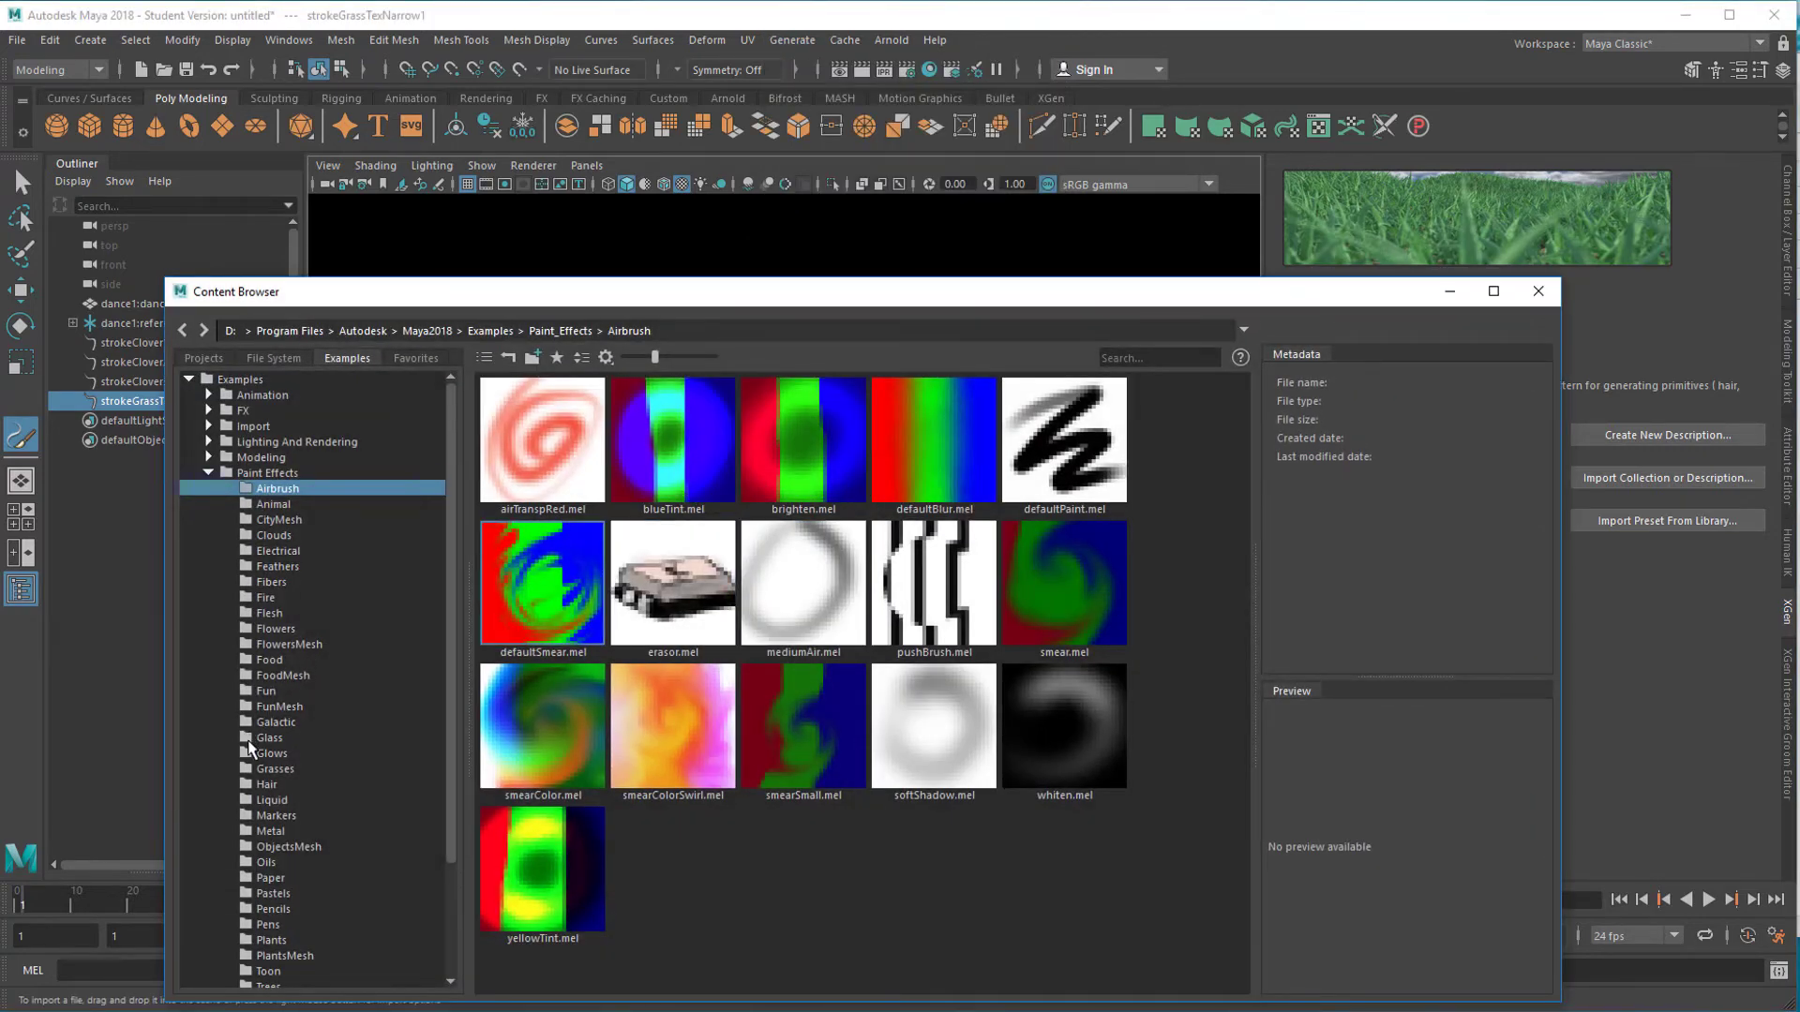
left_click(251, 768)
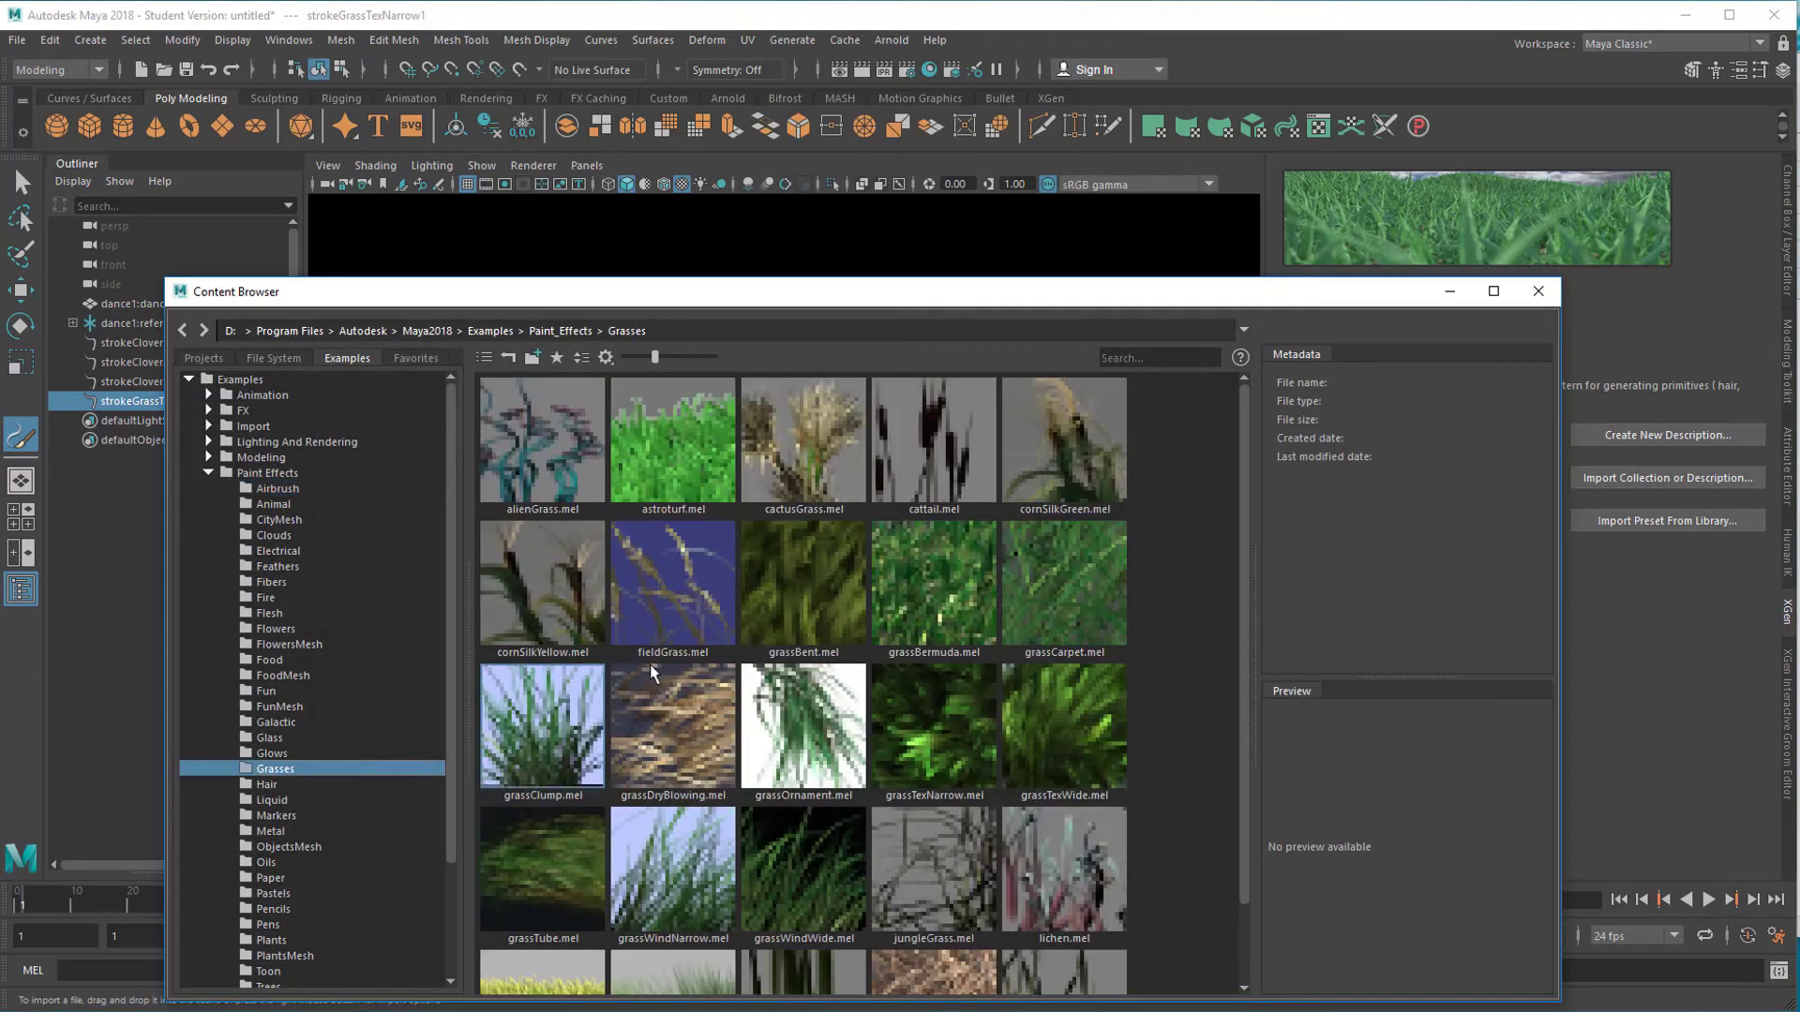
left_click(823, 598)
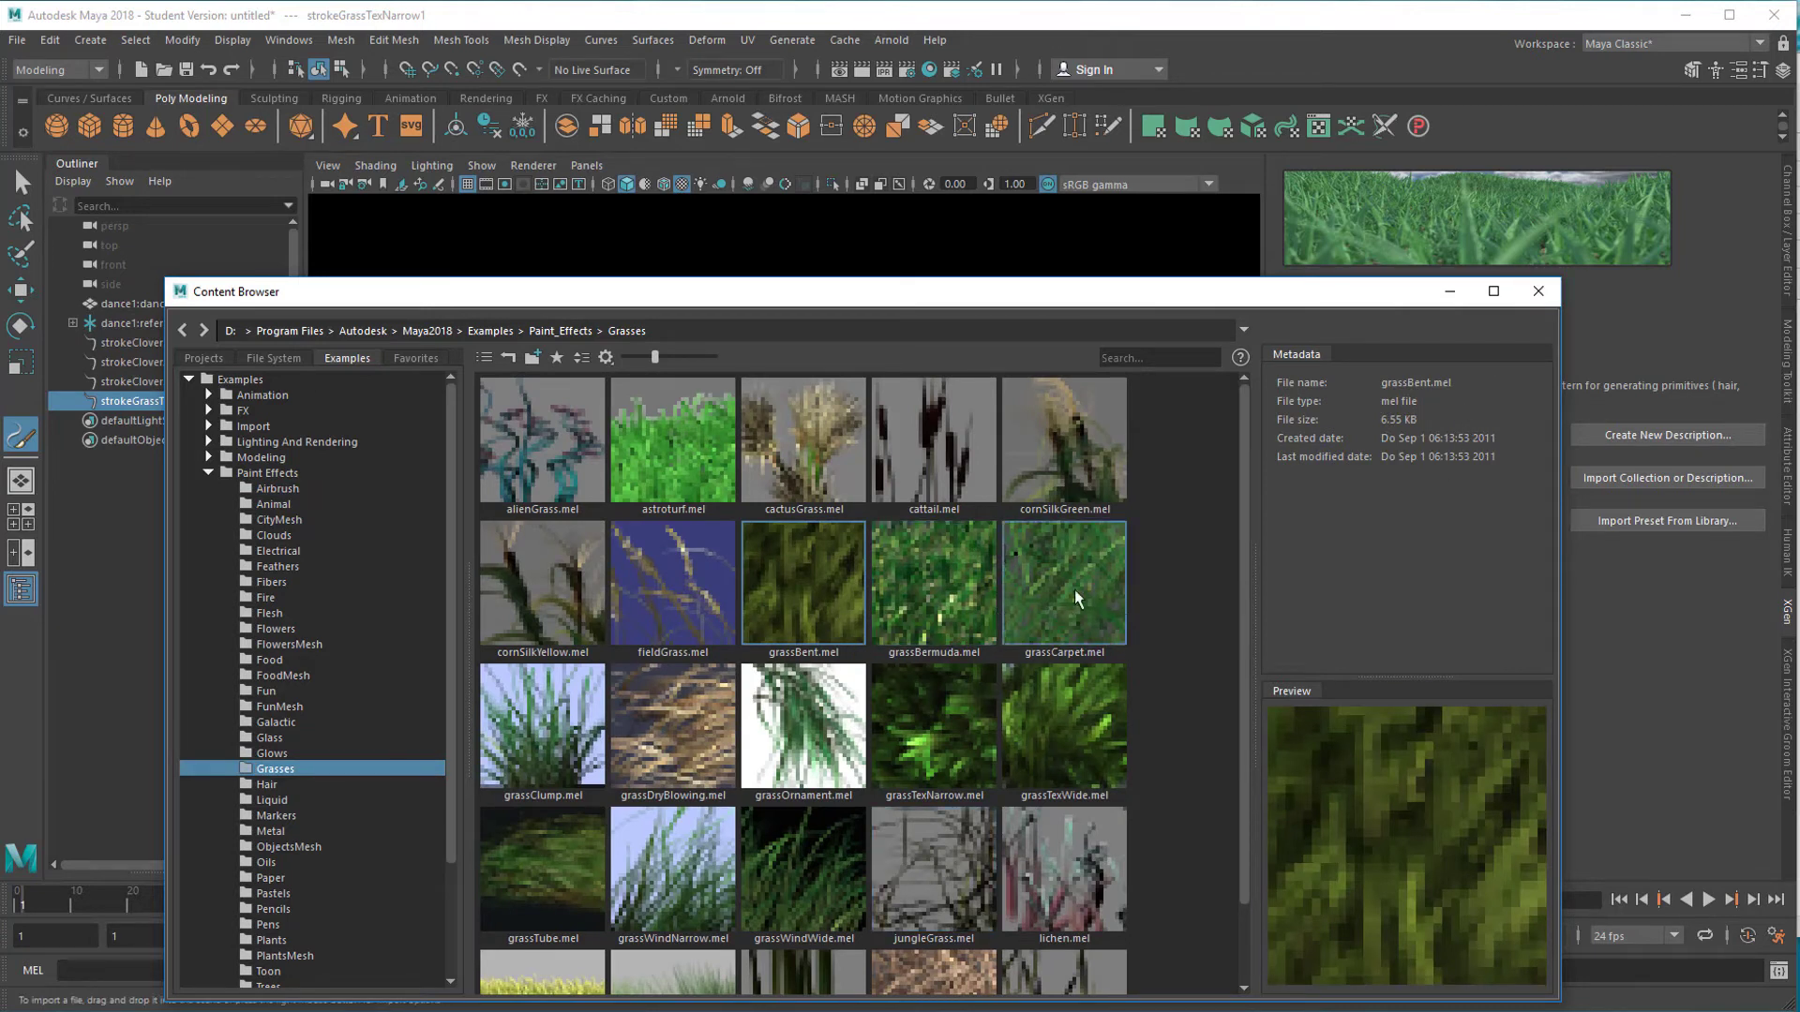
left_click(669, 478)
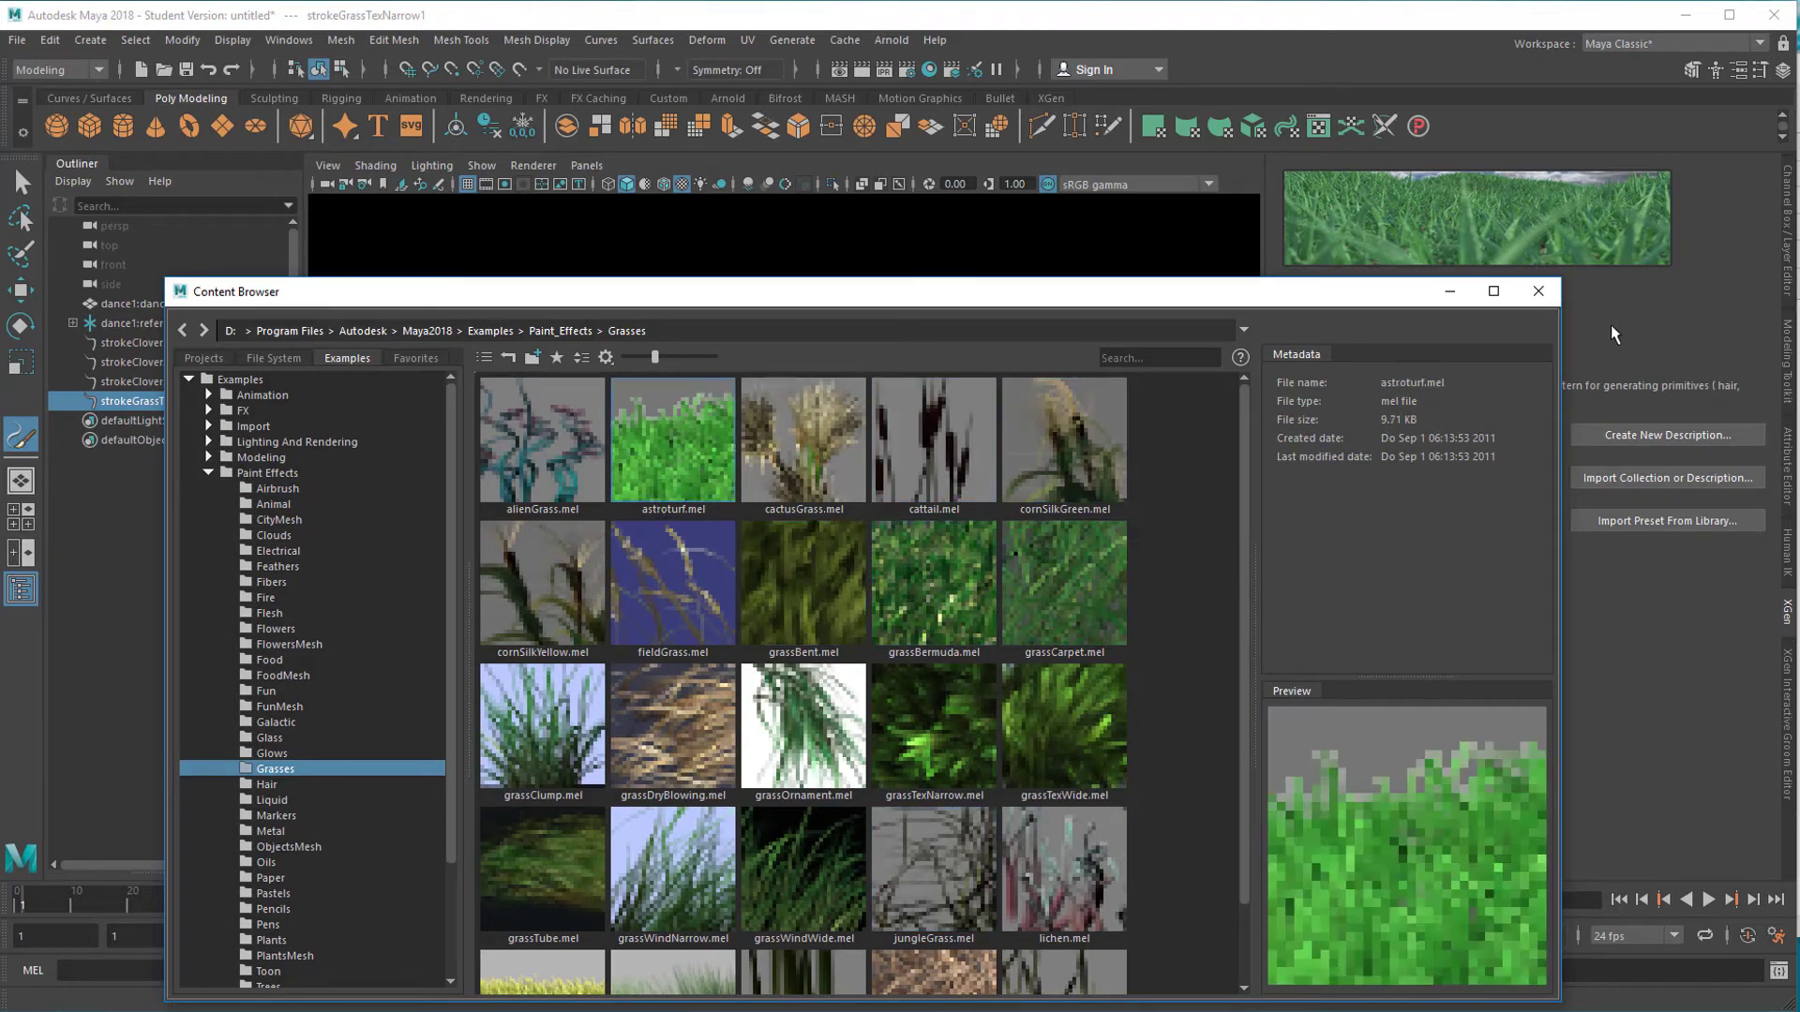
left_click(1535, 293)
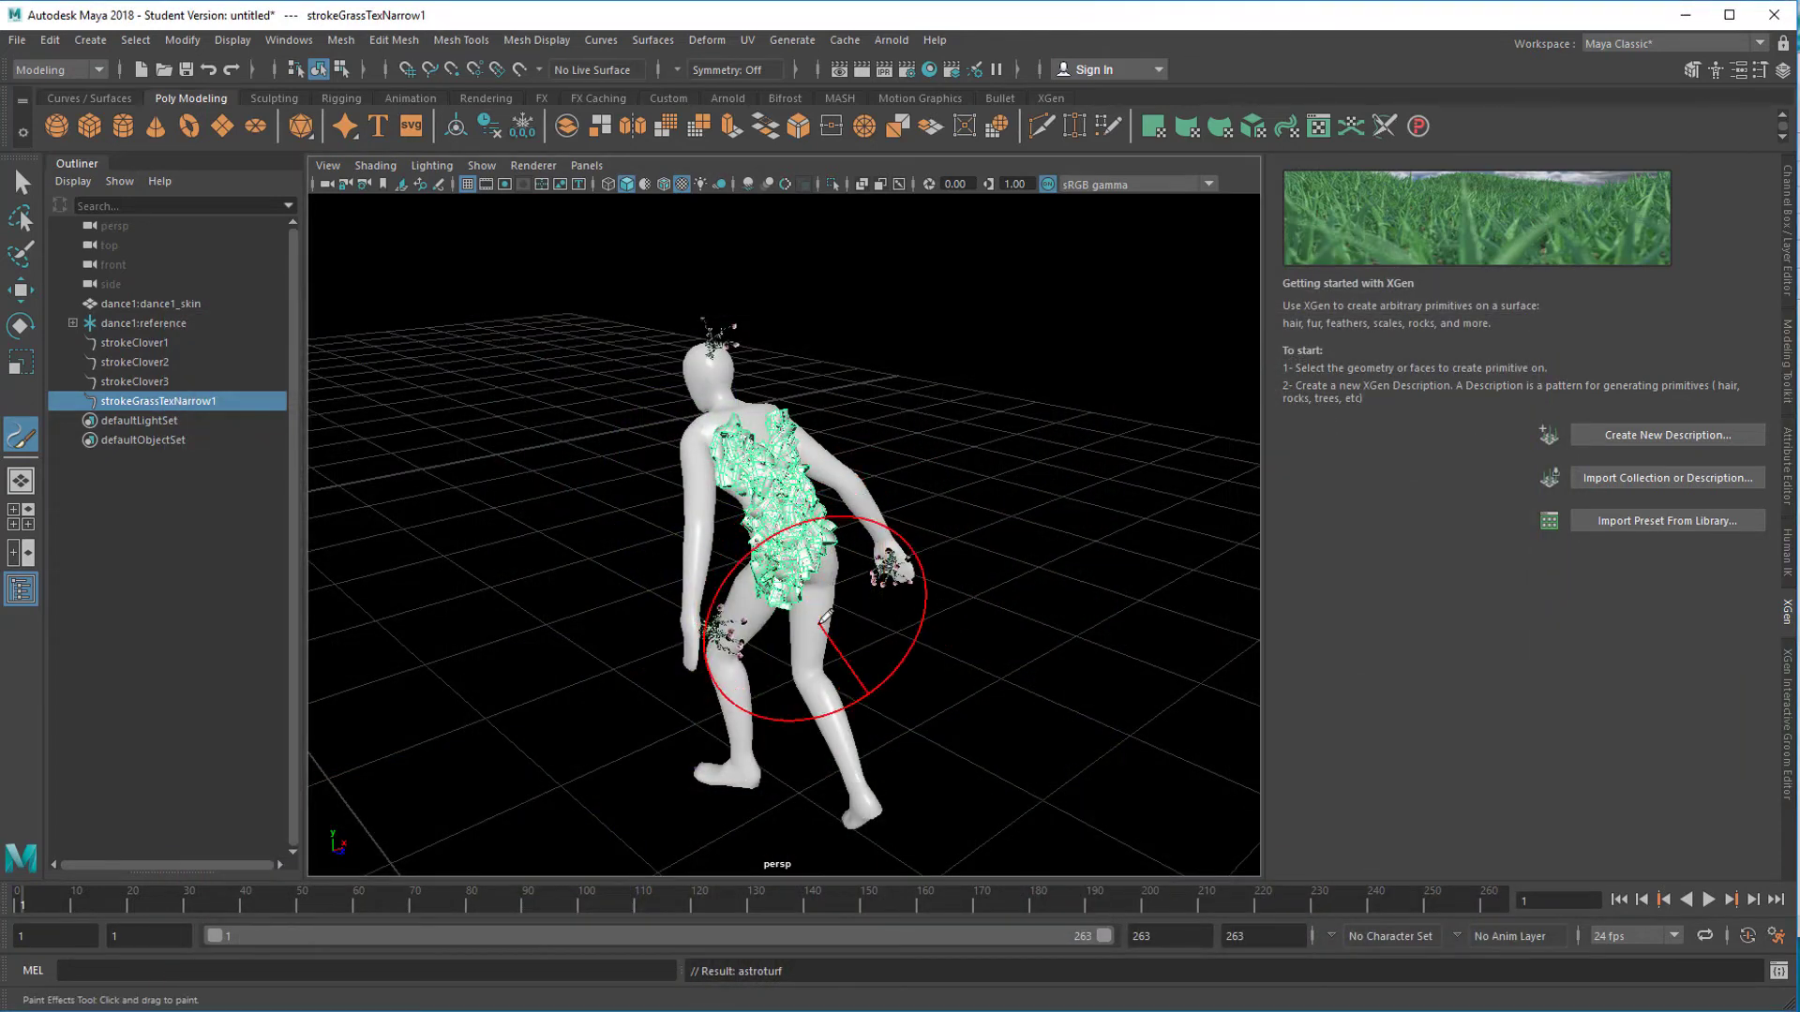
Reduce the brush size and paint four astroturf strokes over the character's legs.
key("b")
left_click_drag(817, 623, 692, 670)
mouse_move(832, 654)
left_mouse_down()
mouse_move(812, 634)
mouse_move(861, 778)
left_mouse_up()
mouse_move(737, 668)
left_mouse_down()
mouse_move(761, 754)
mouse_move(741, 614)
mouse_move(932, 698)
mouse_move(845, 607)
mouse_move(836, 699)
left_mouse_up()
left_click_drag(868, 623, 849, 785)
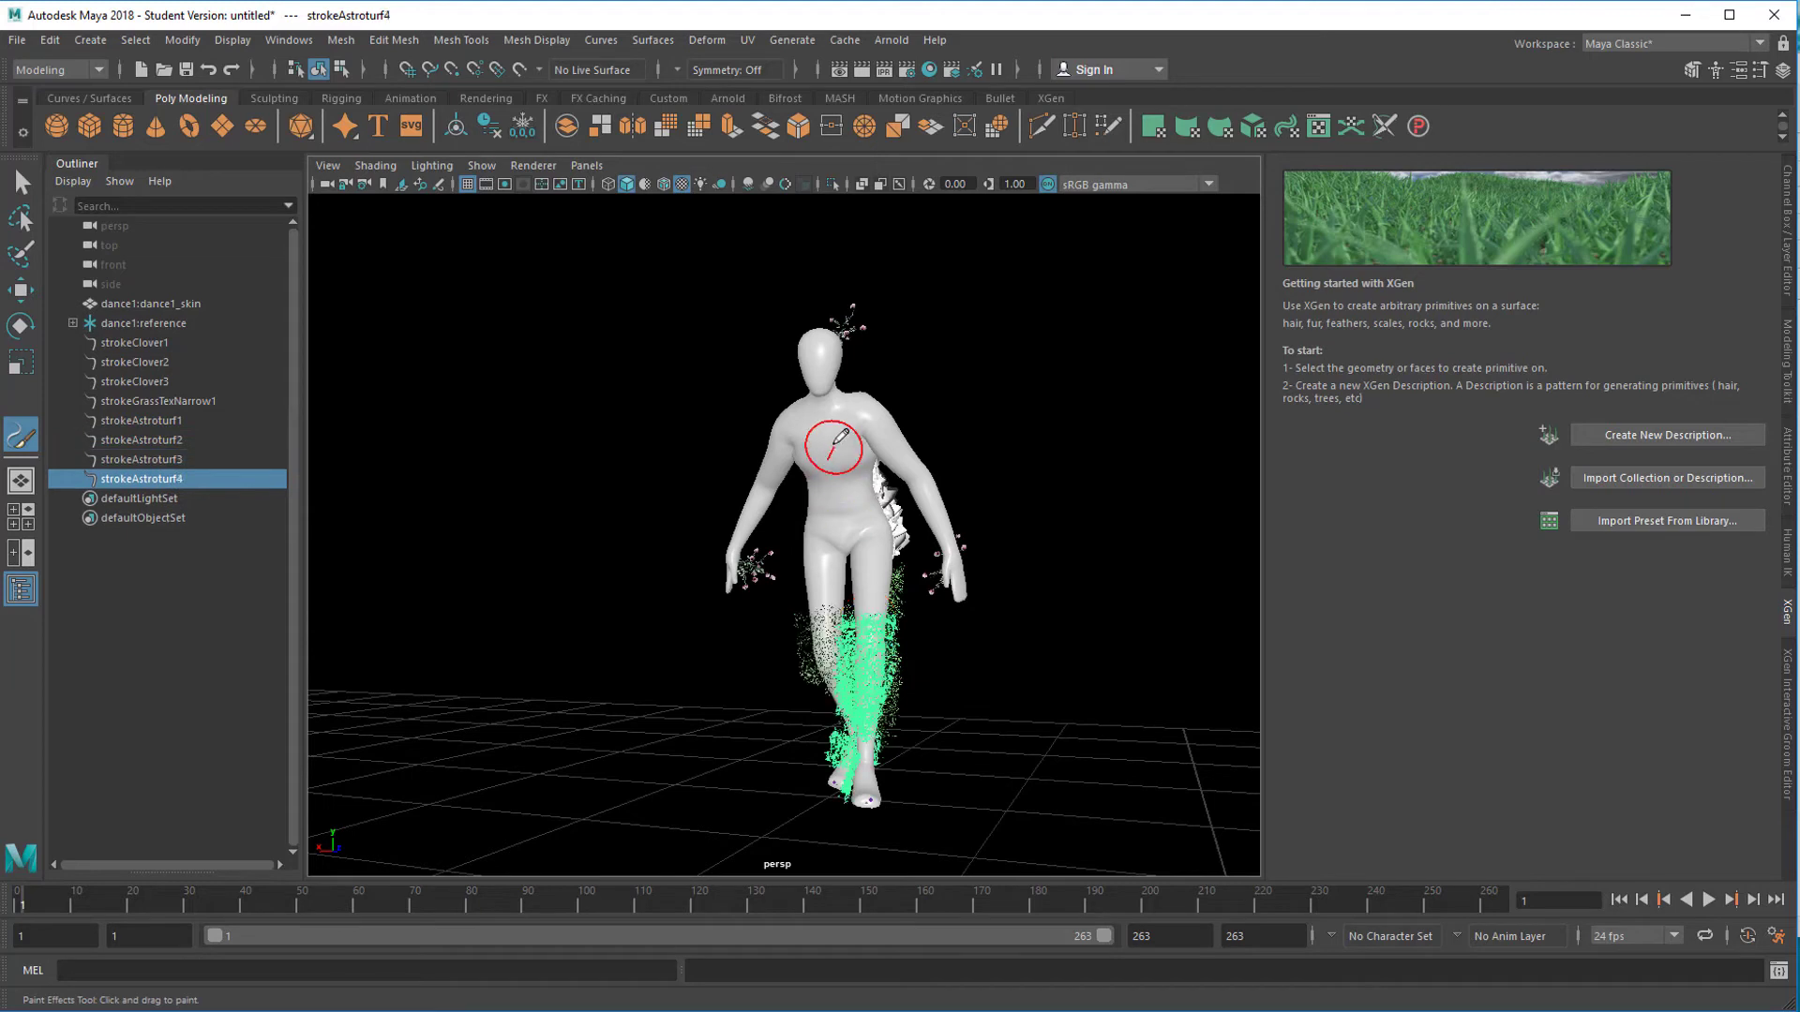
Paint astroturf strokes over the character's chest and both arms, the head, and one thigh.
mouse_move(833, 447)
left_mouse_down()
mouse_move(831, 432)
mouse_move(936, 520)
mouse_move(949, 570)
left_mouse_up()
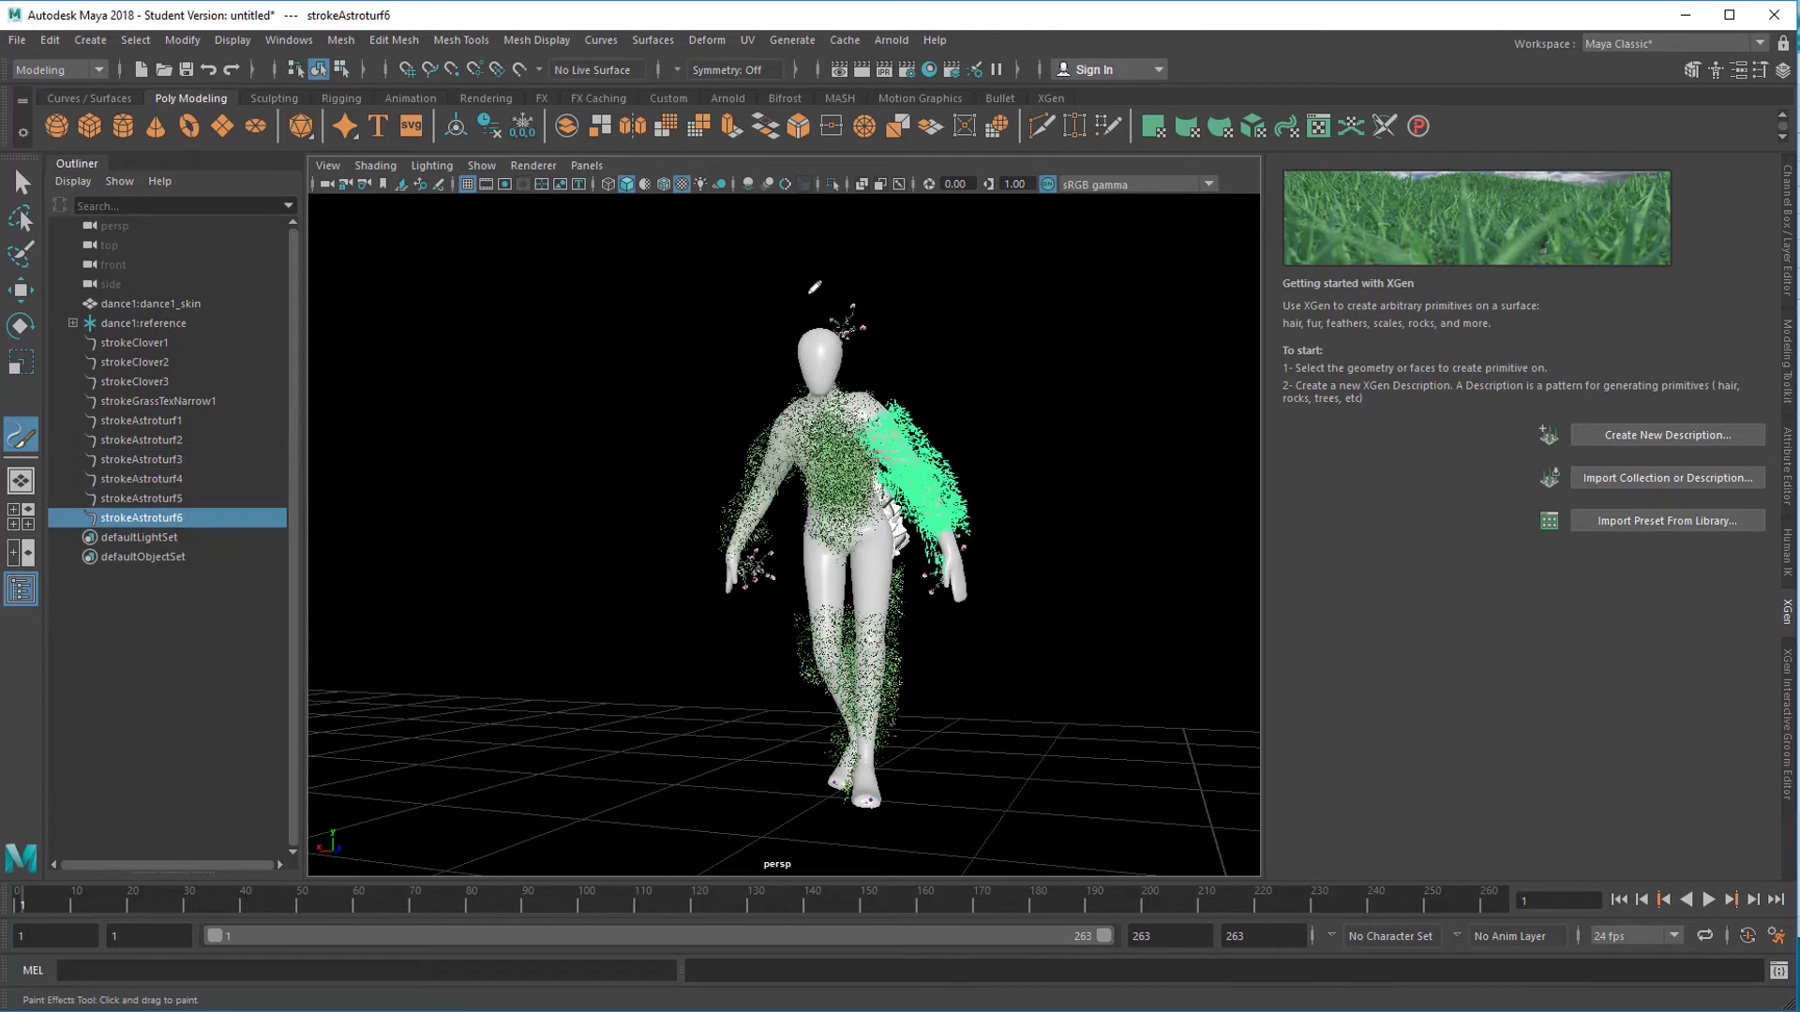
left_click_drag(808, 350, 820, 347)
left_click_drag(822, 561, 821, 560)
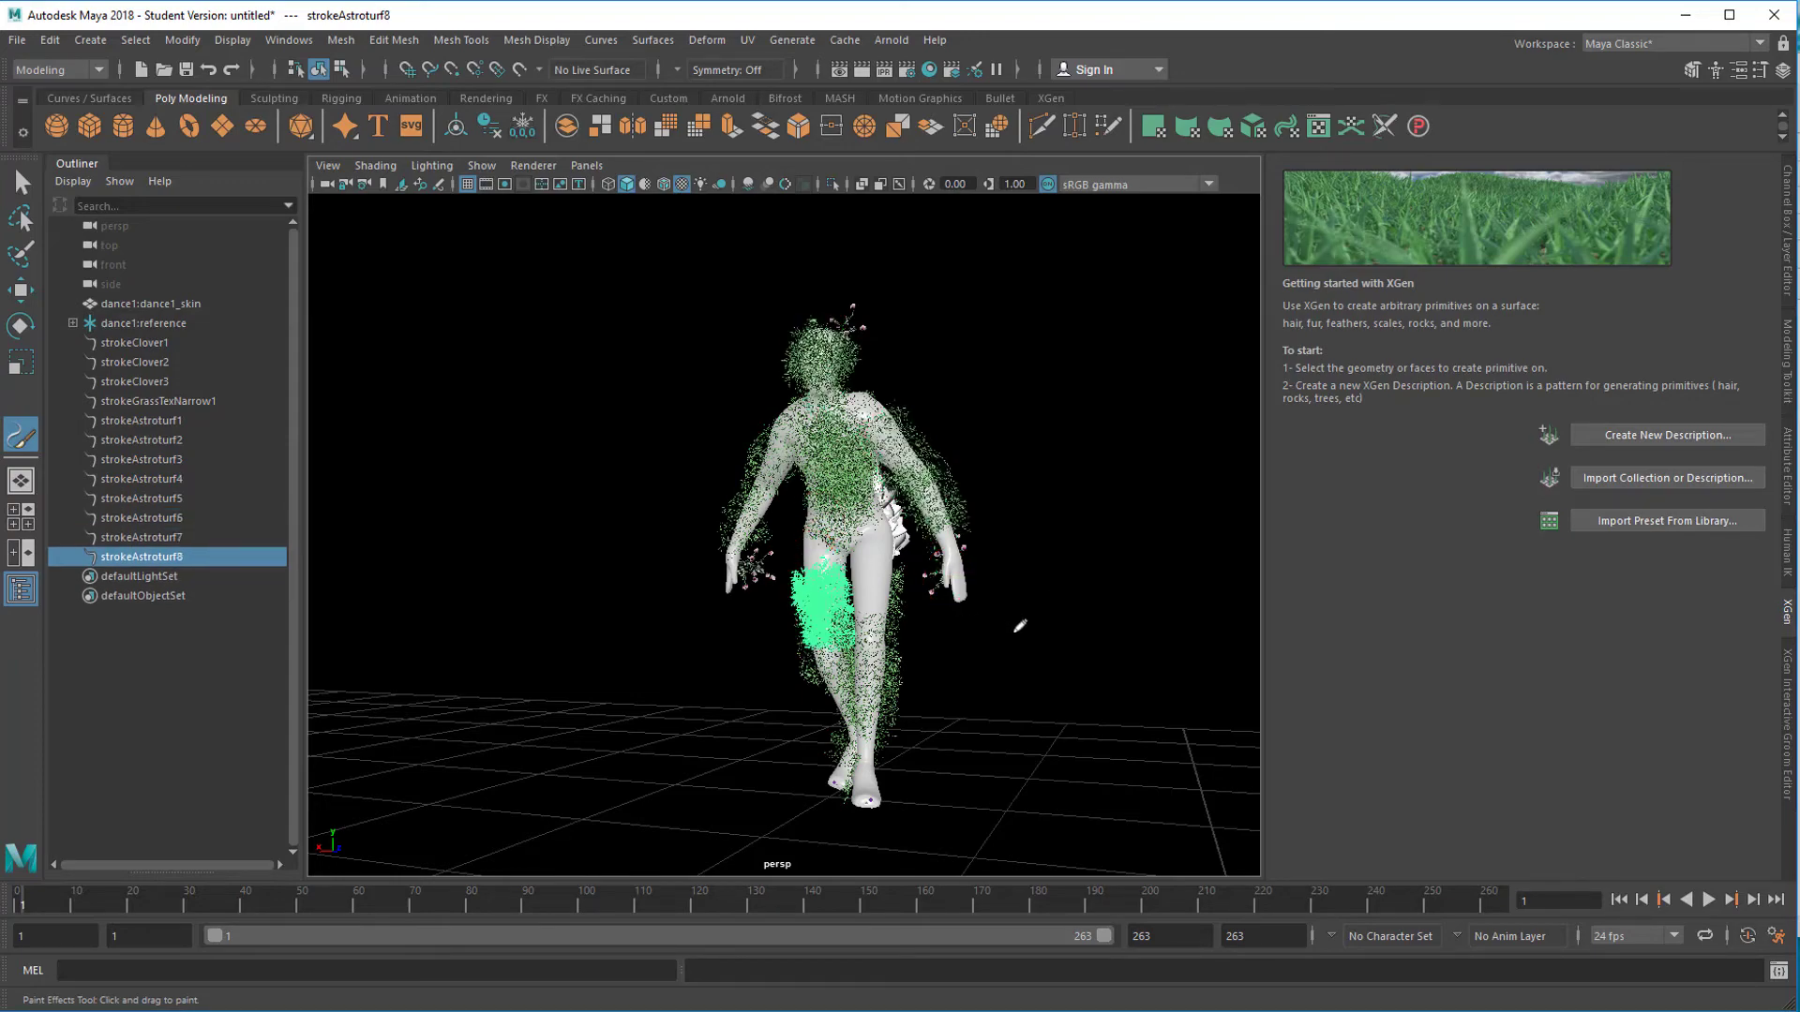
Paint one astroturf stroke over the character's back and another down the side of the forward leg.
left_click_drag(1017, 623, 679, 712, "alt")
left_click_drag(790, 514, 754, 461)
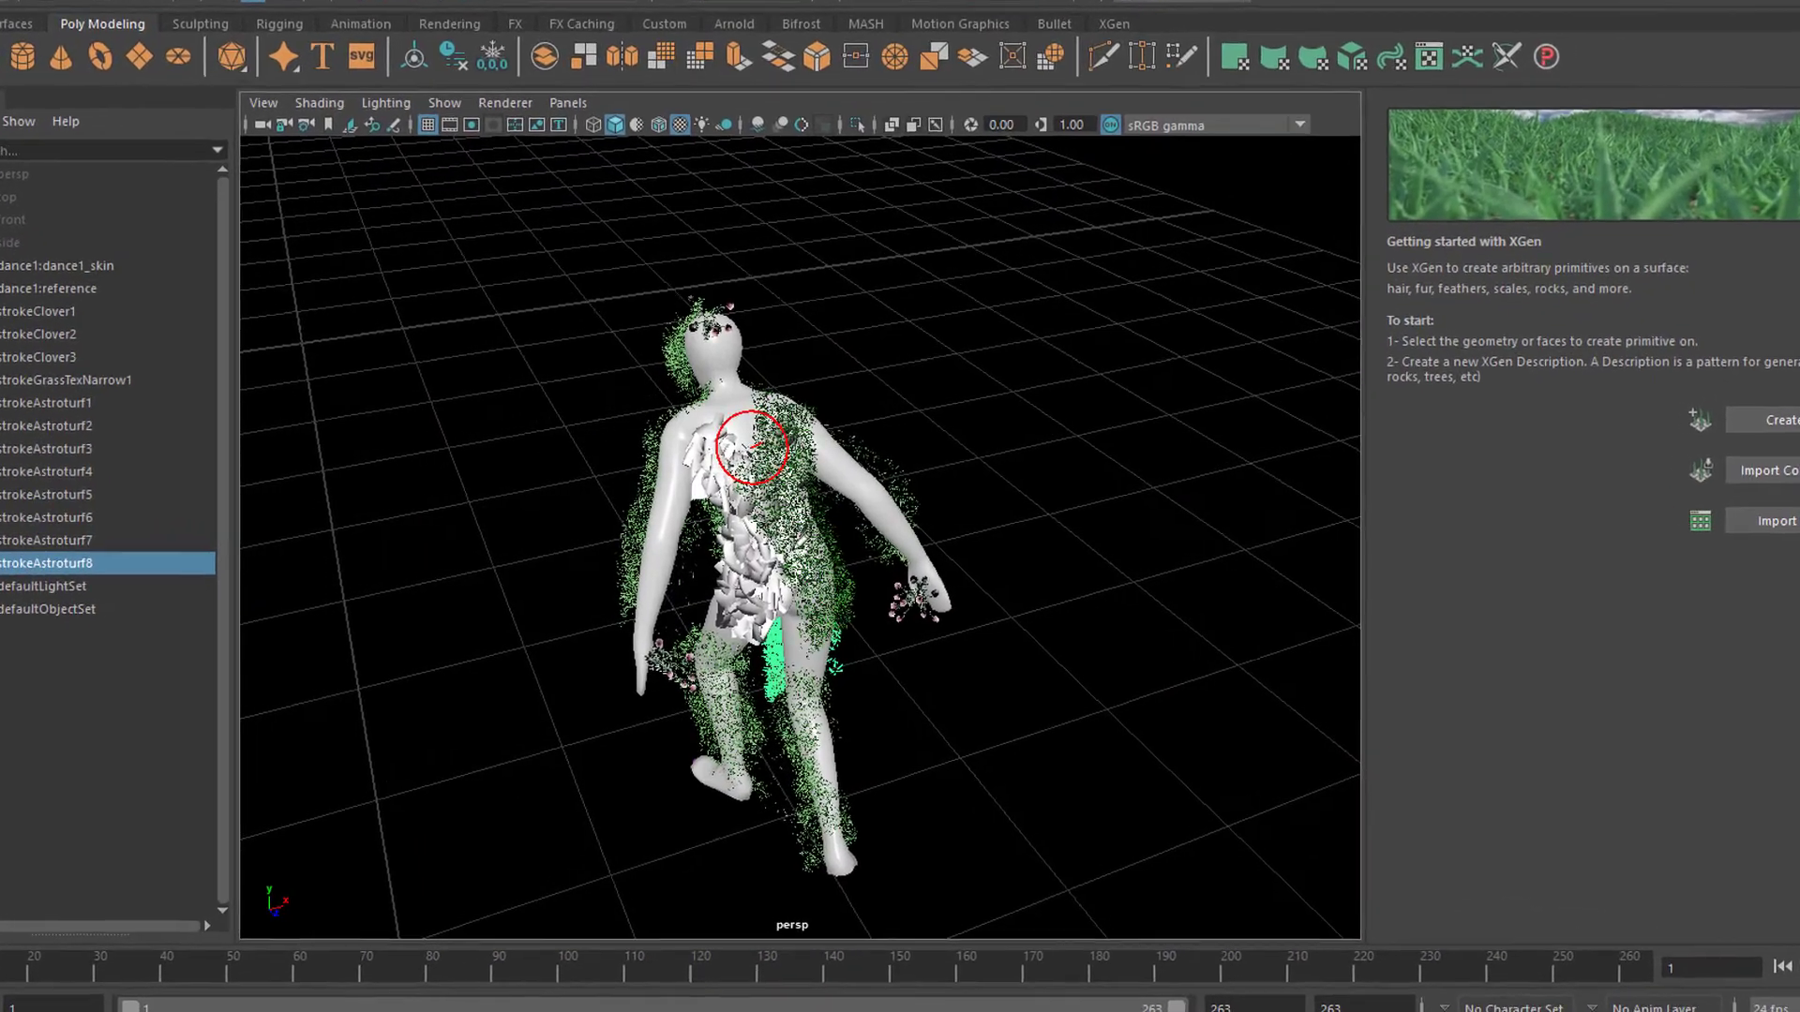
mouse_move(606, 706)
left_mouse_down("alt")
mouse_move(942, 674)
mouse_move(830, 693)
left_mouse_up("alt")
left_click_drag(881, 760, 832, 670, "alt")
right_click_drag(1108, 671, 782, 703, "alt")
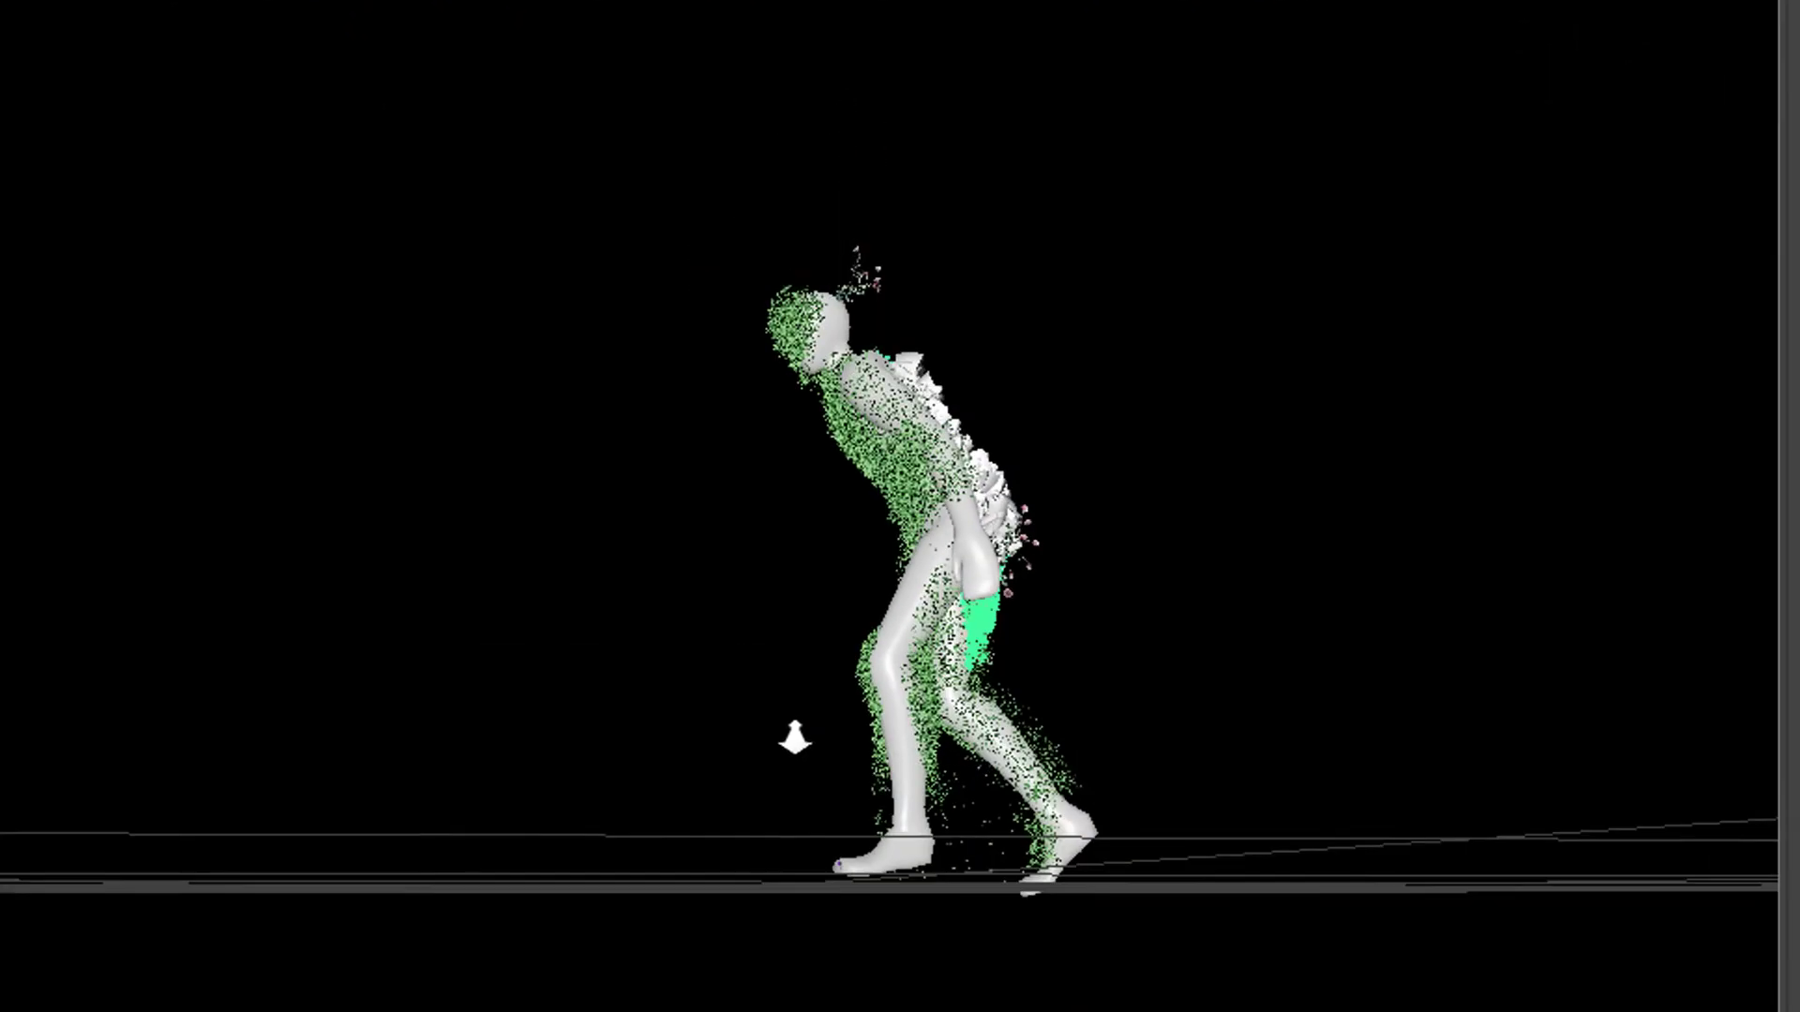
left_click_drag(907, 622, 914, 808)
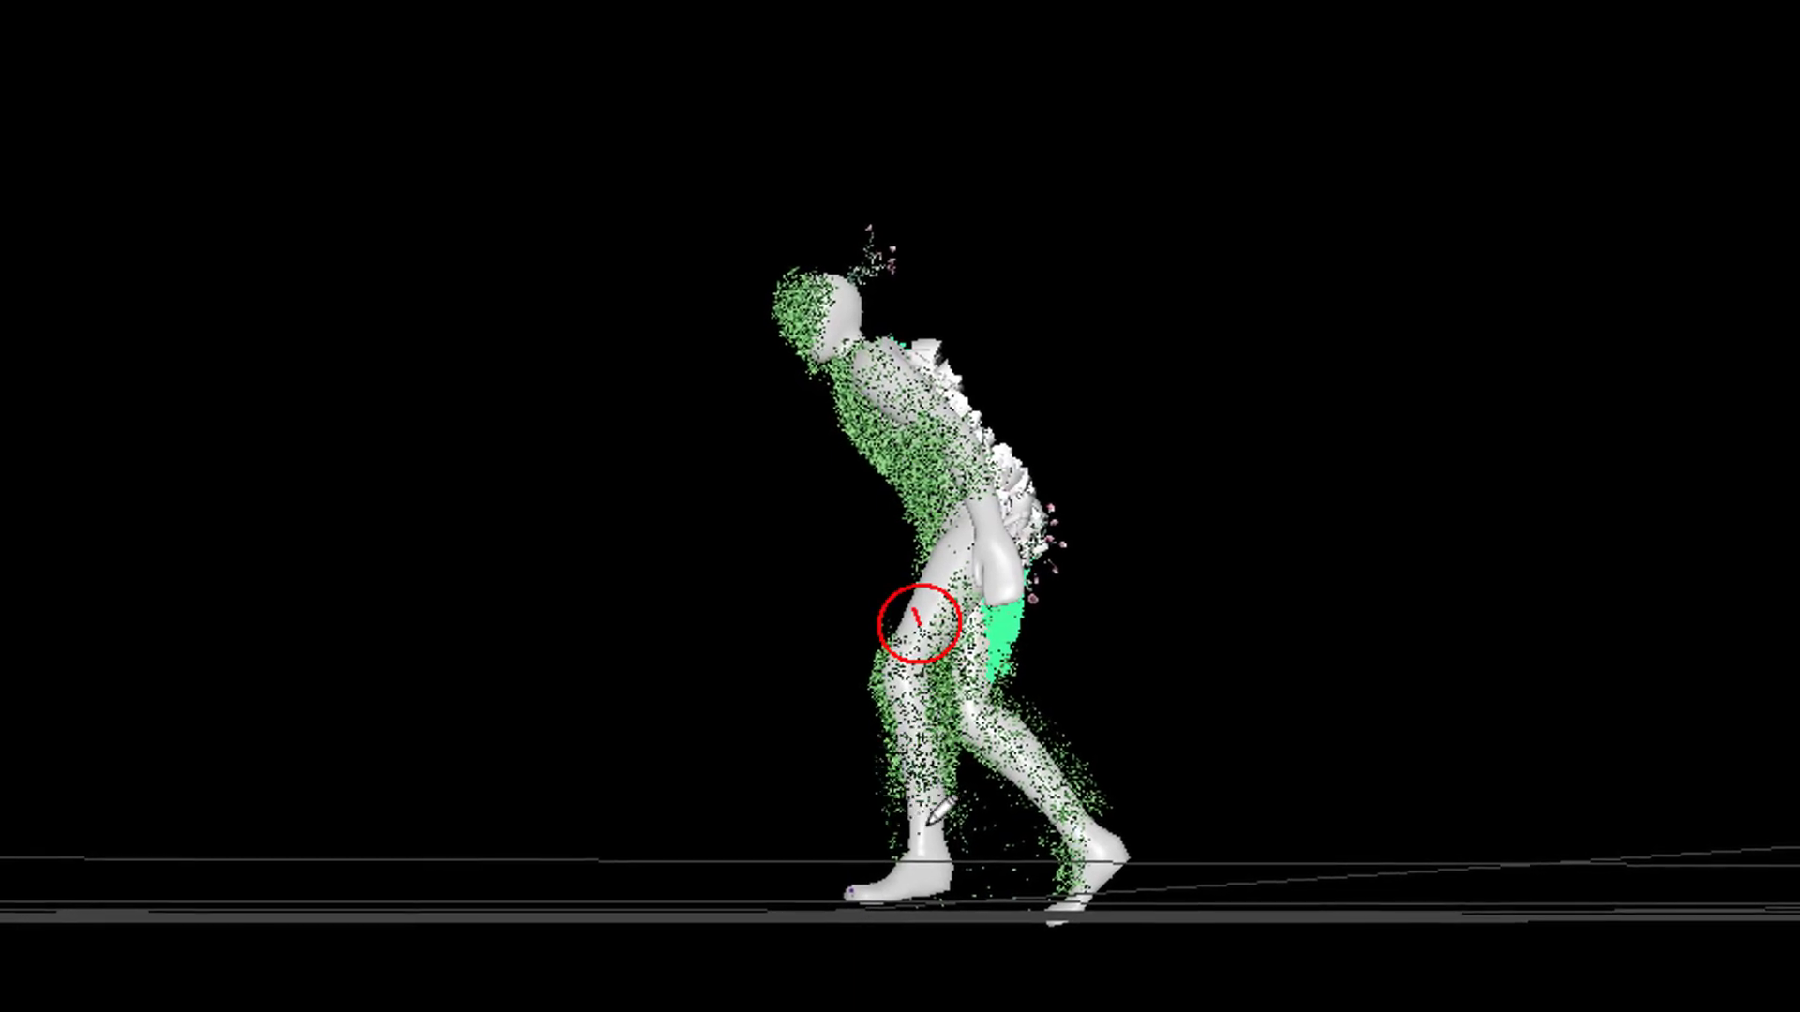
mouse_move(1261, 766)
right_mouse_down("alt")
mouse_move(1552, 715)
mouse_move(1641, 759)
right_mouse_up("alt")
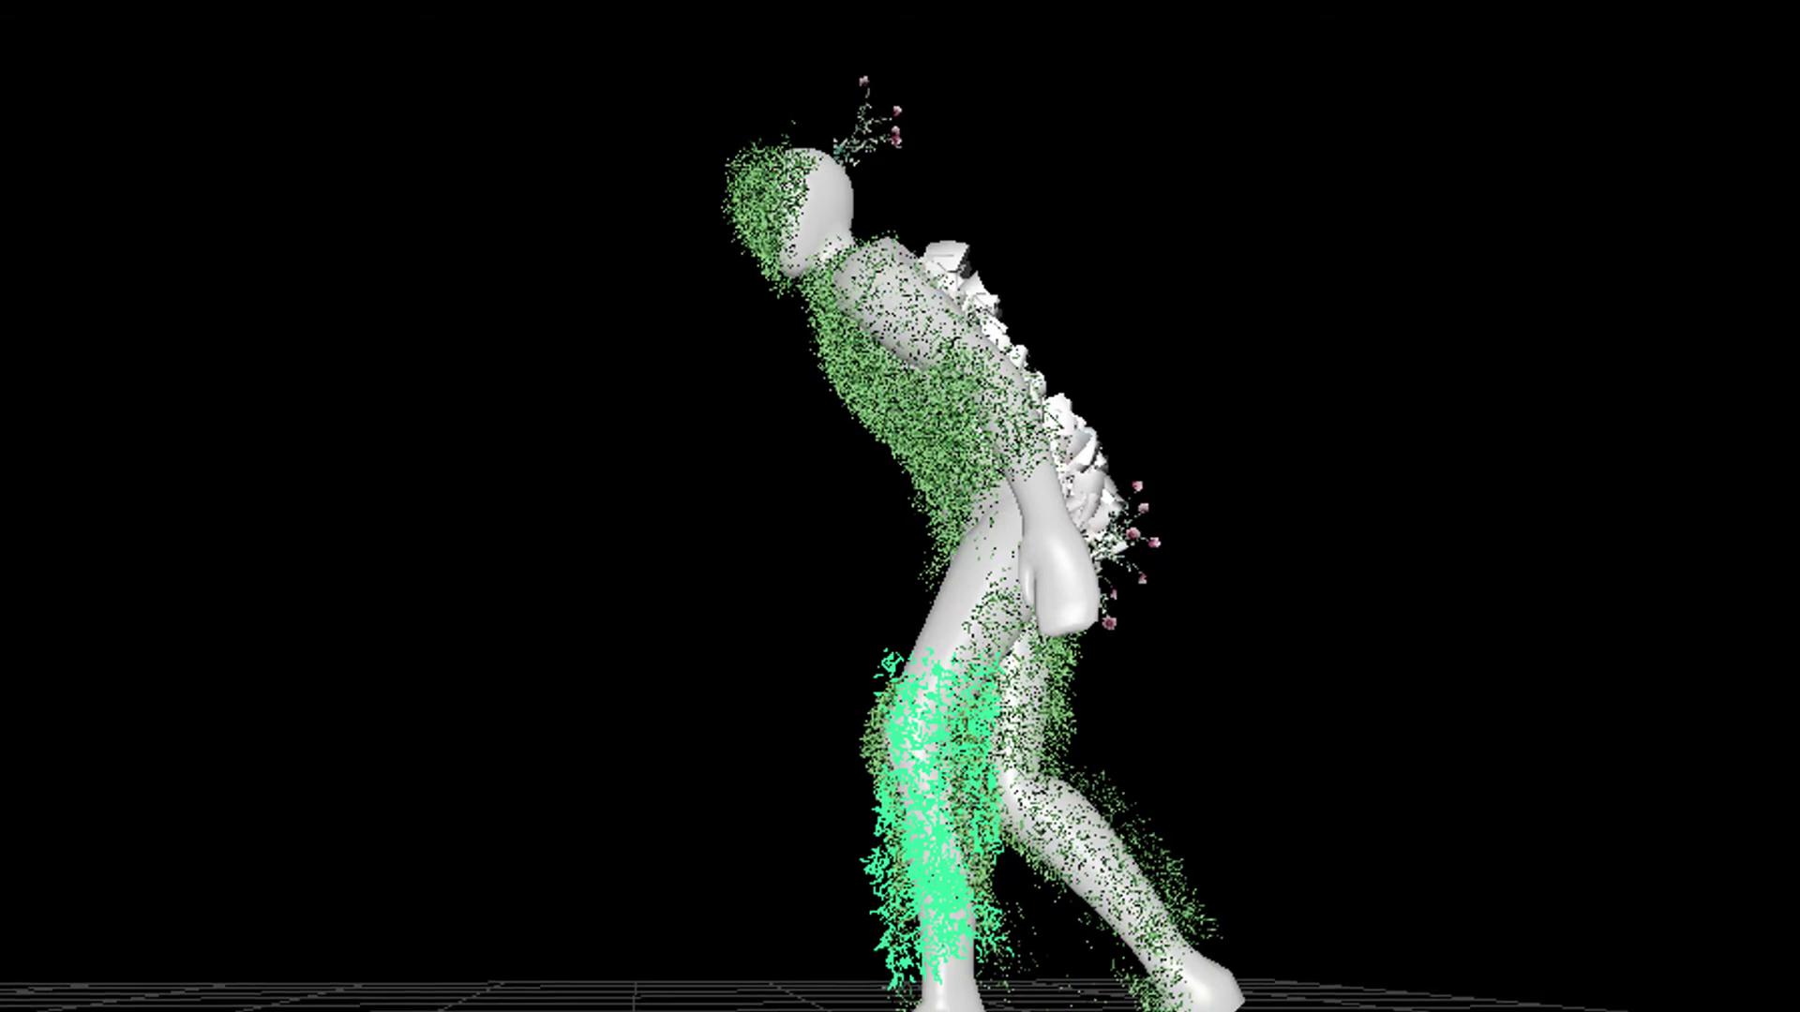
Hide the character's skin mesh and play the animation briefly to check how the grass strokes move.
left_click(974, 581)
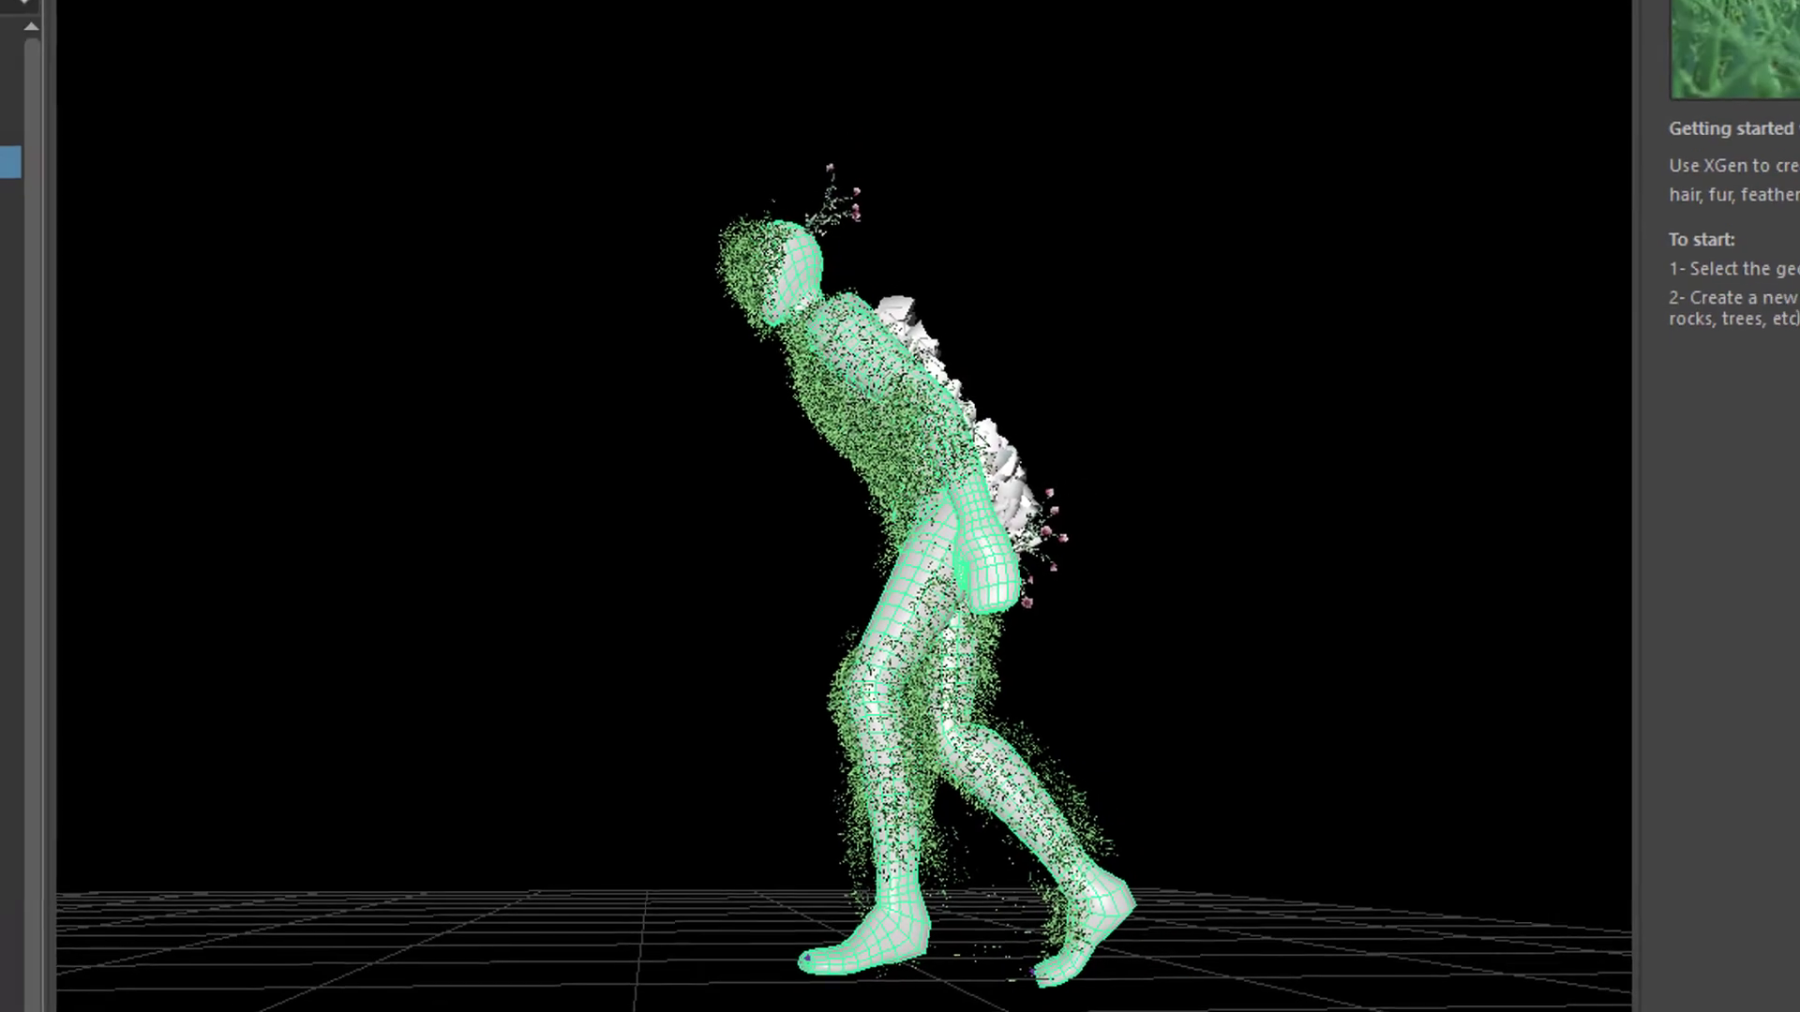
key("h")
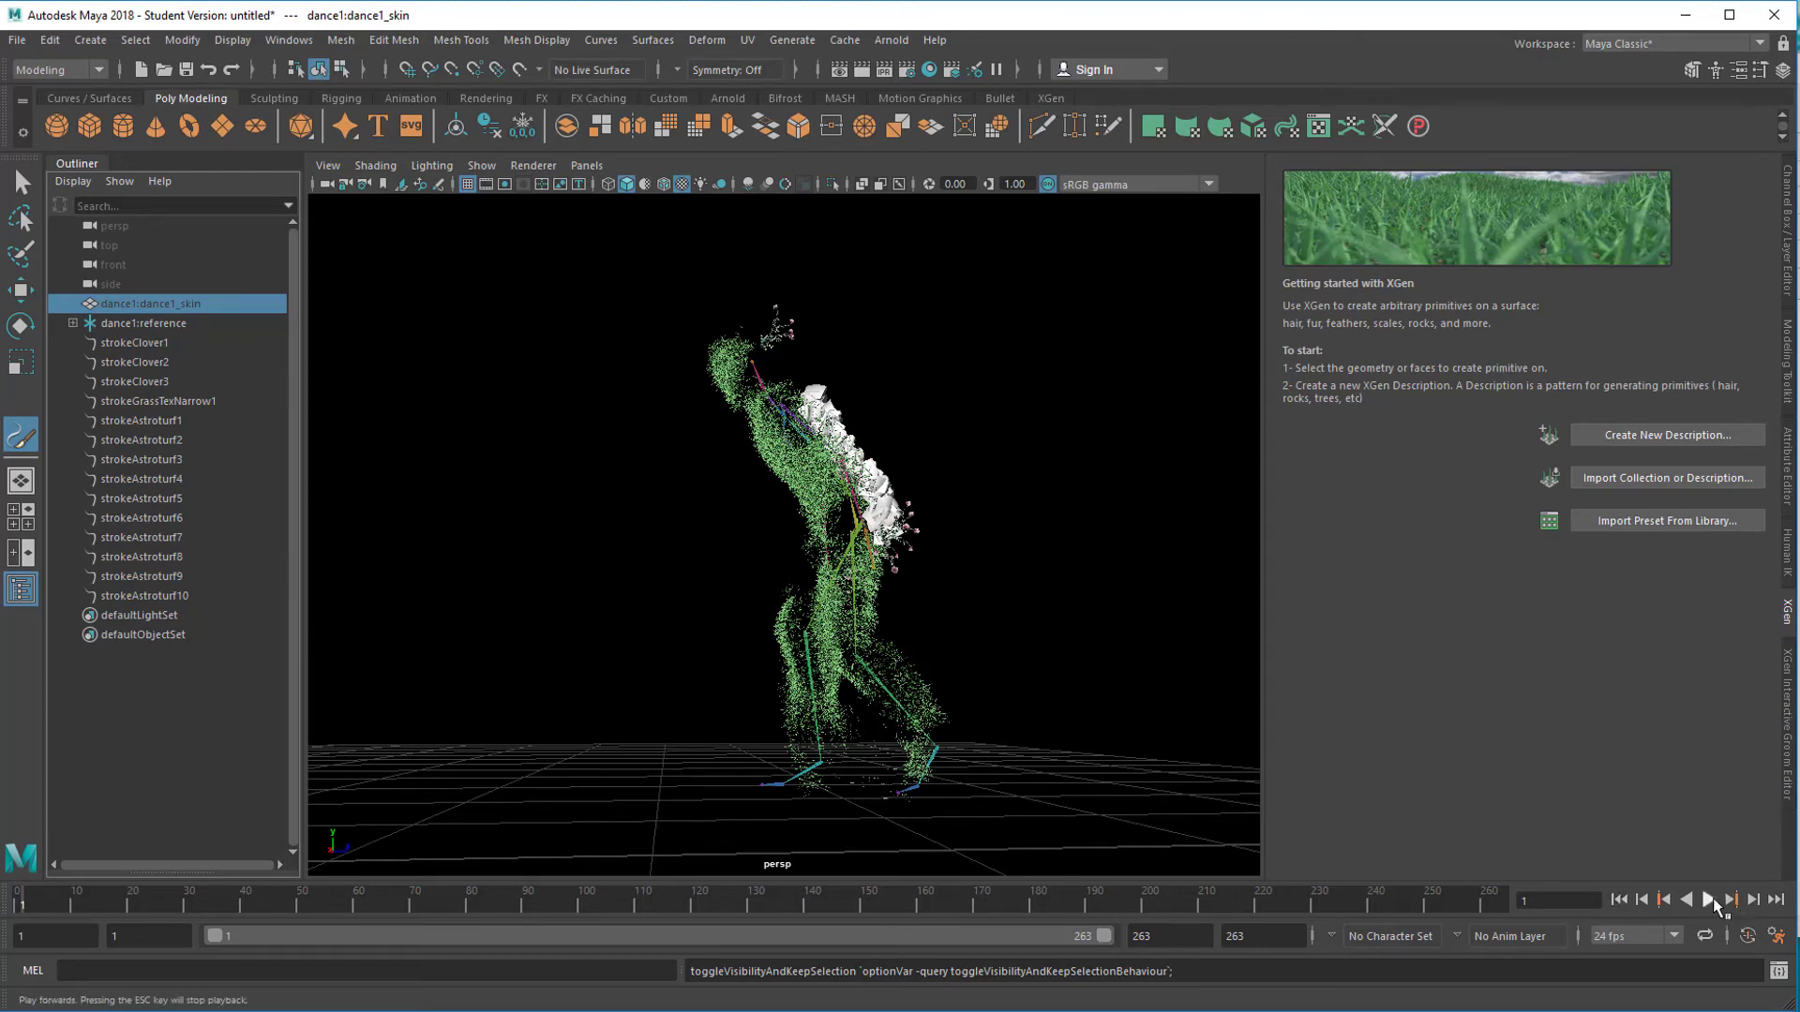
left_click(1708, 900)
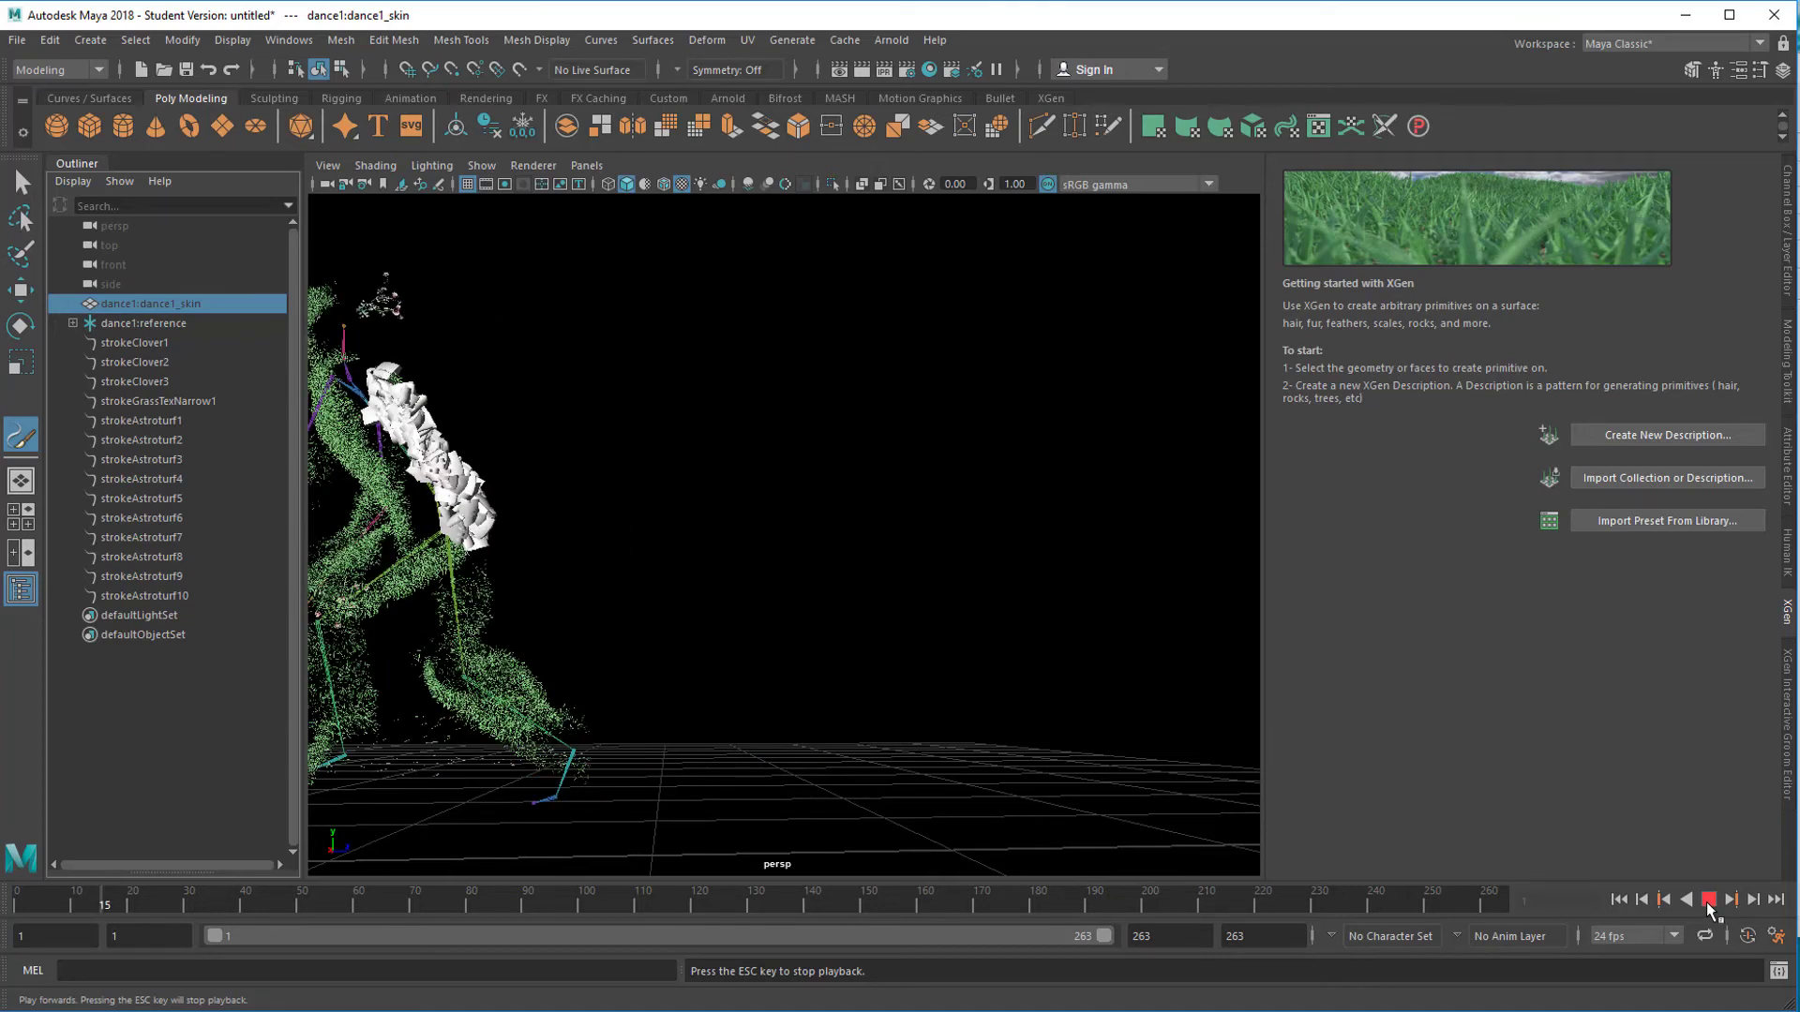
key("Escape")
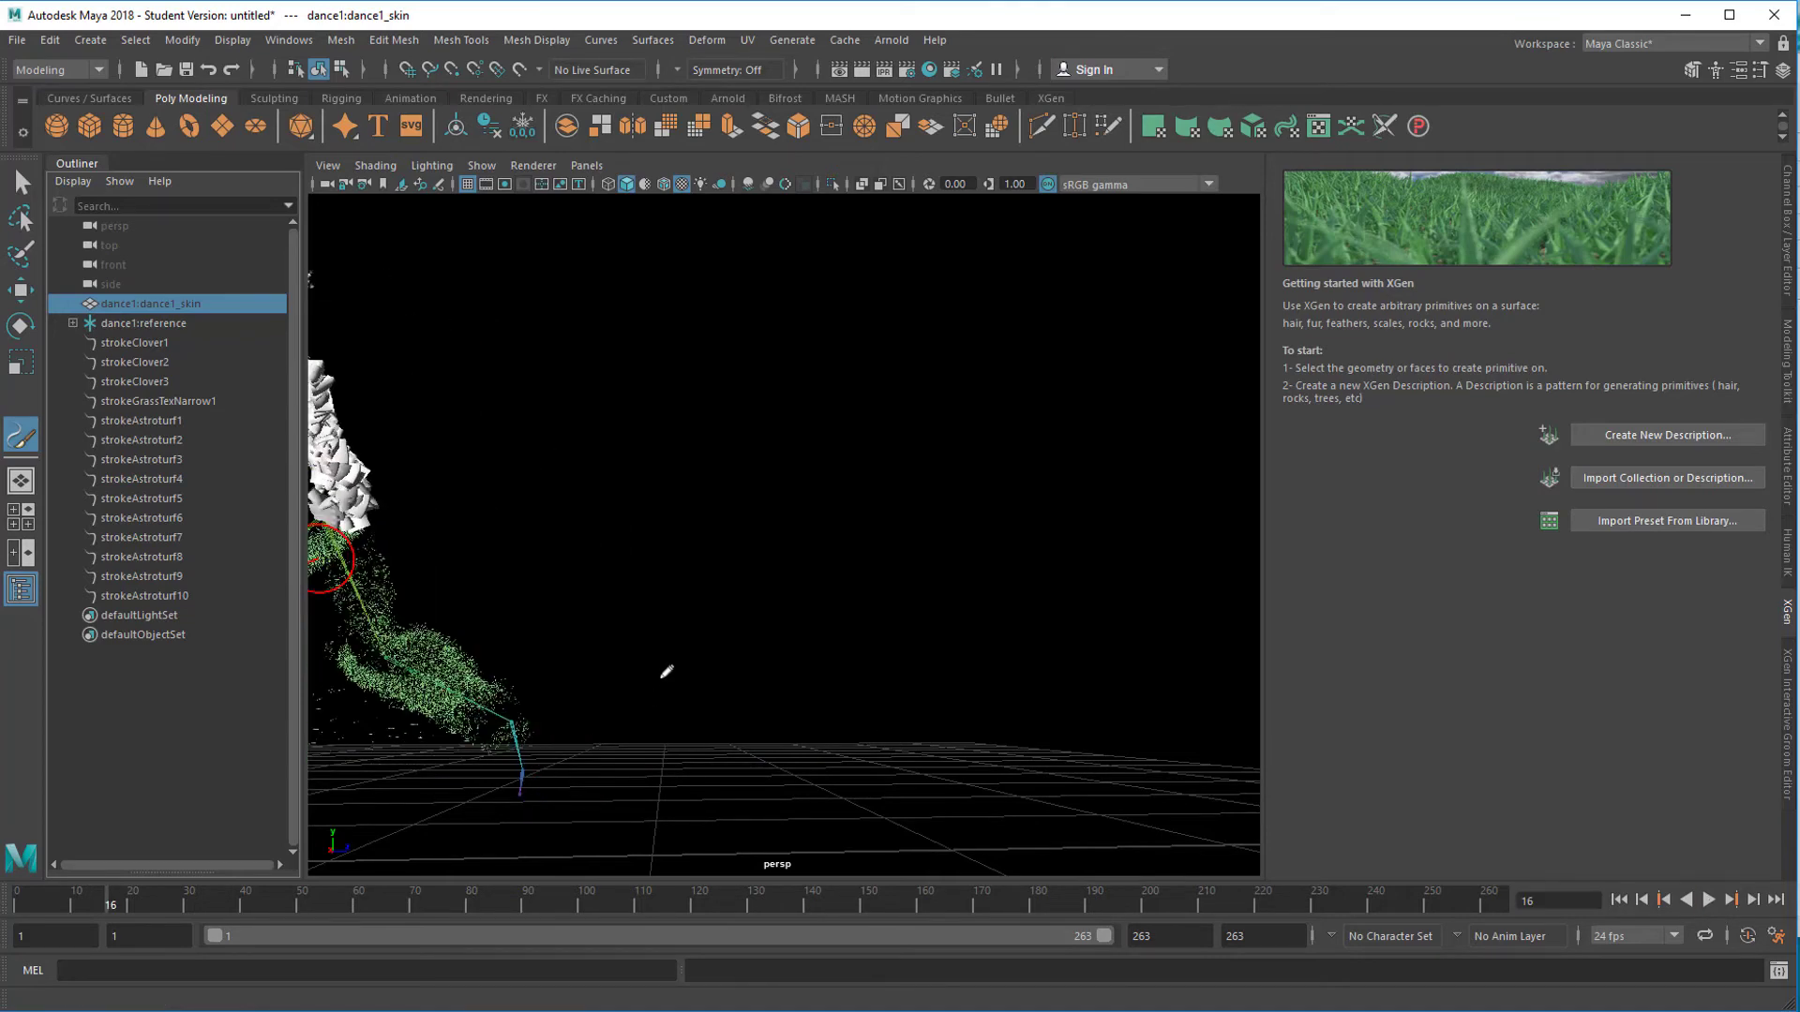
Frame the character and turn off the display of joints in the viewport.
key("f")
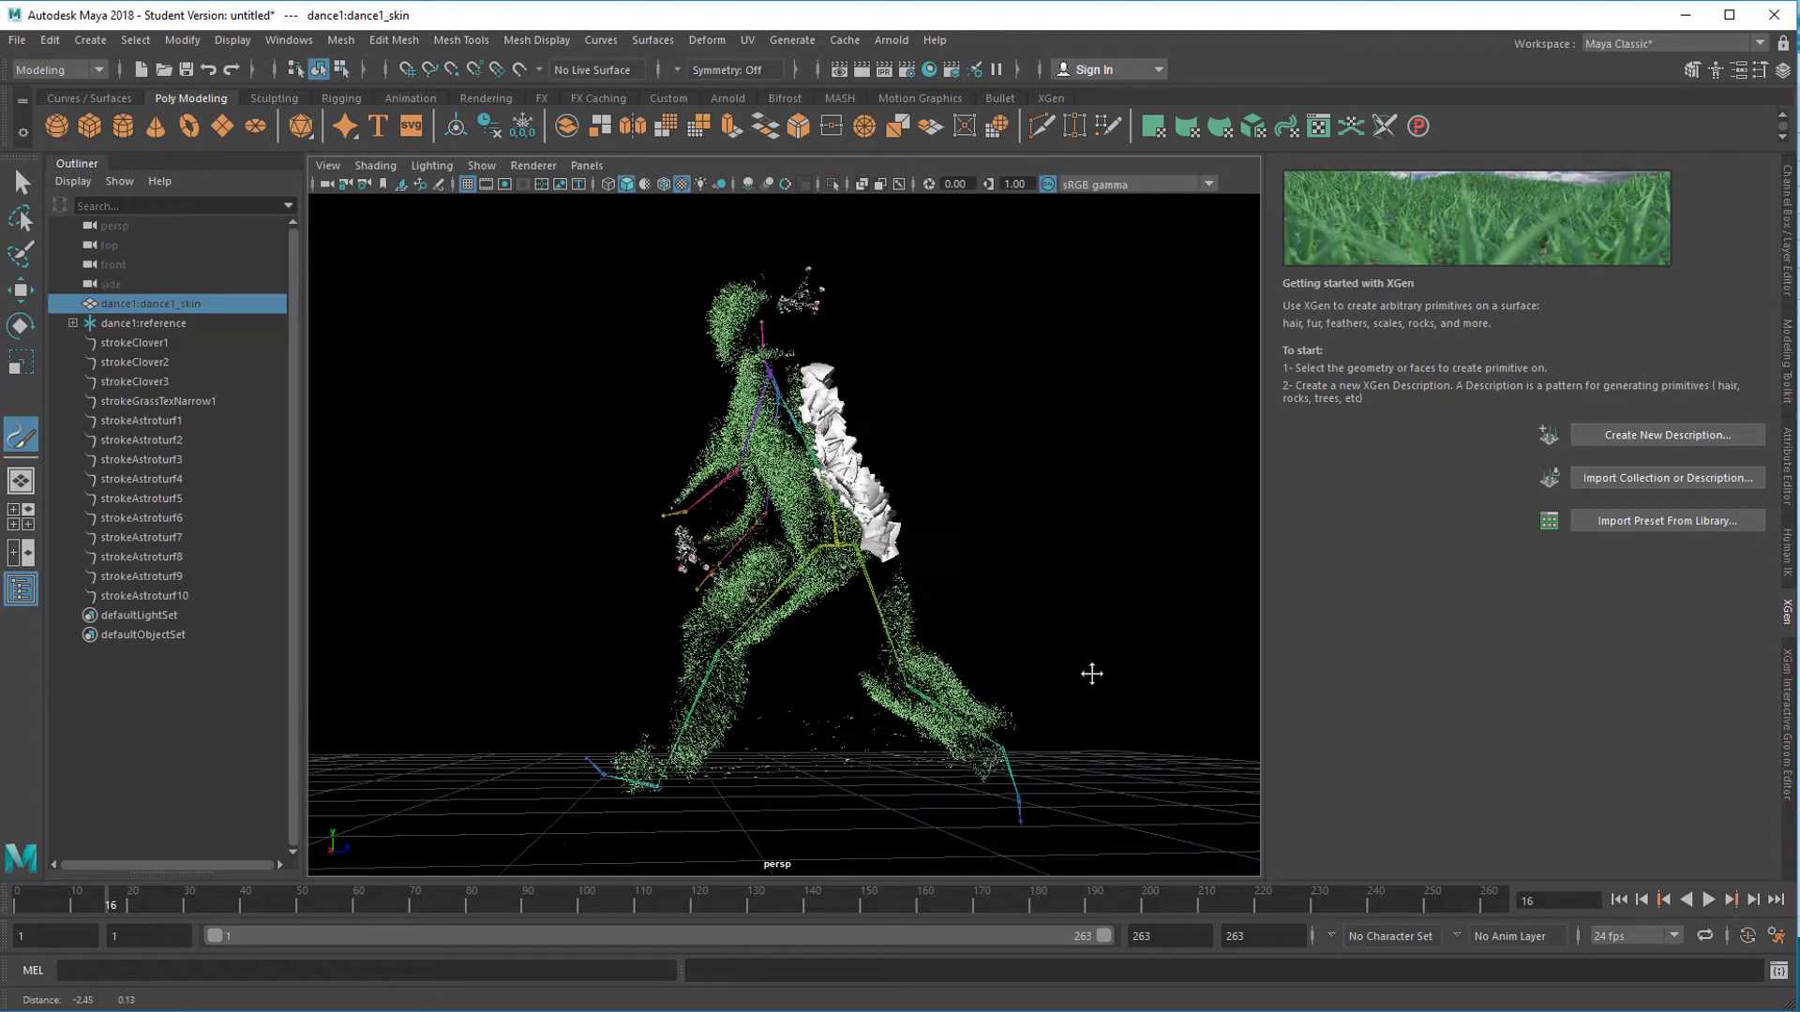
left_click(481, 168)
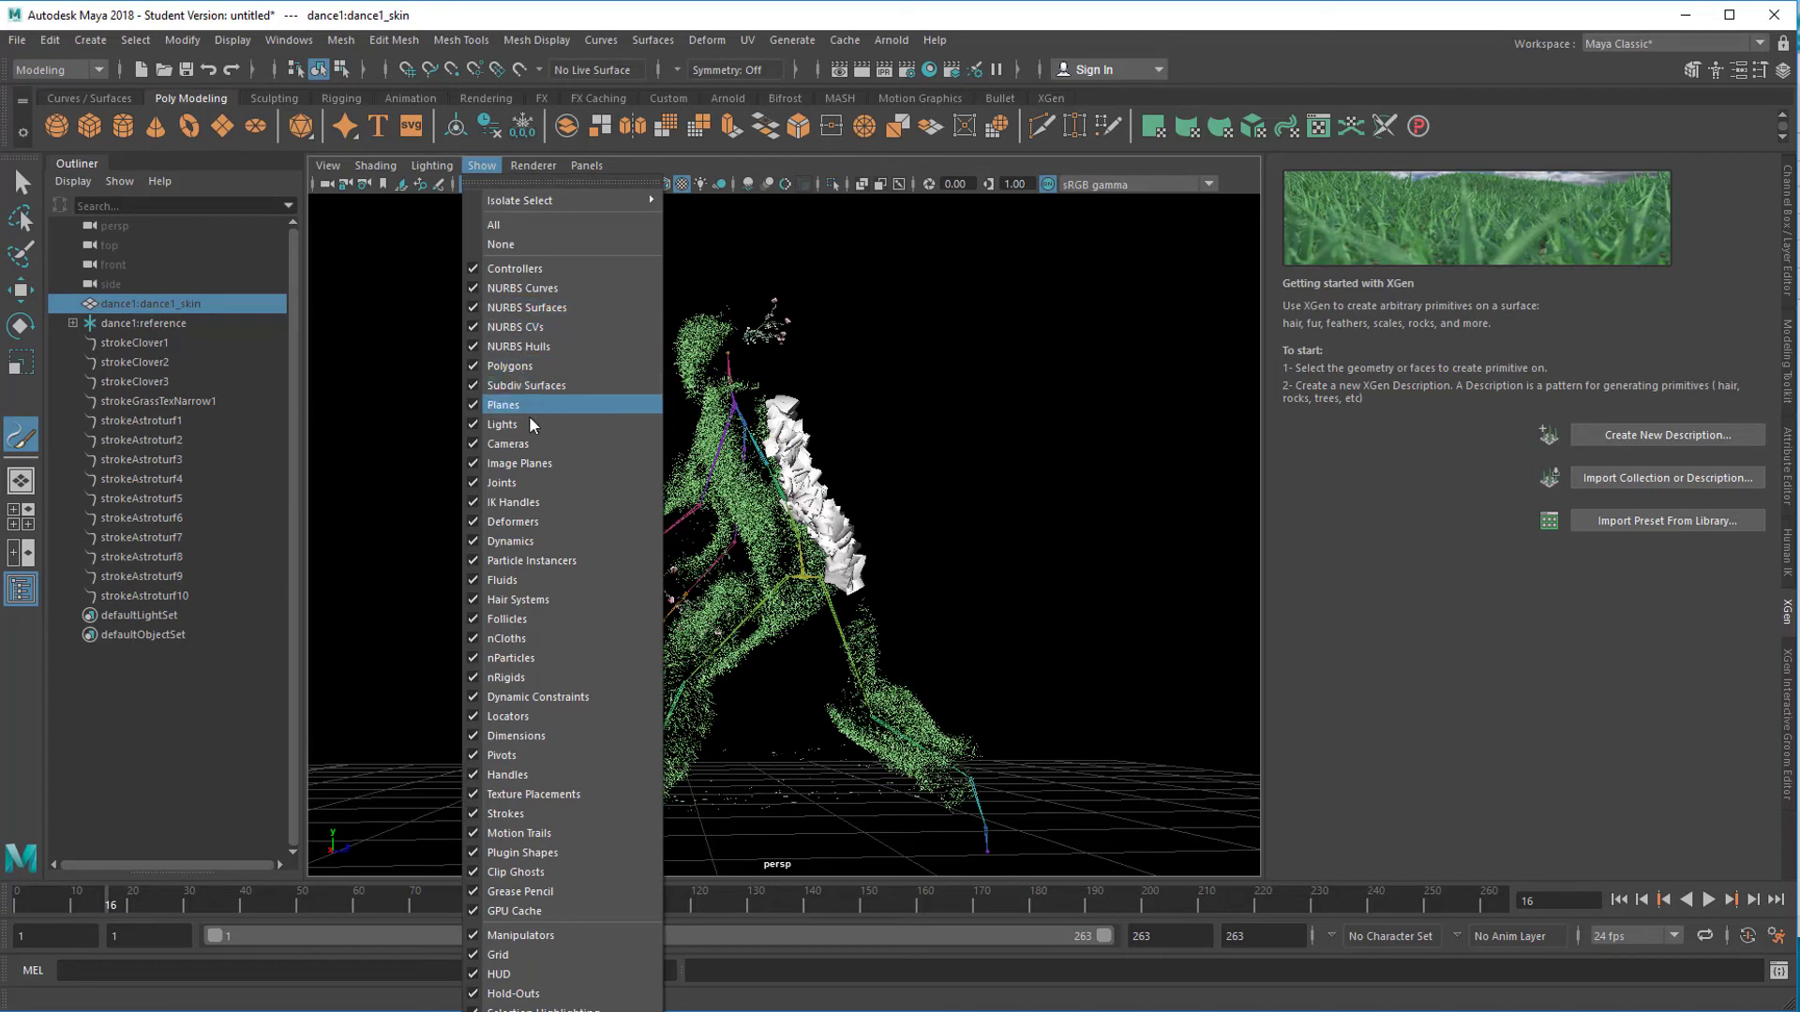
left_click(528, 486)
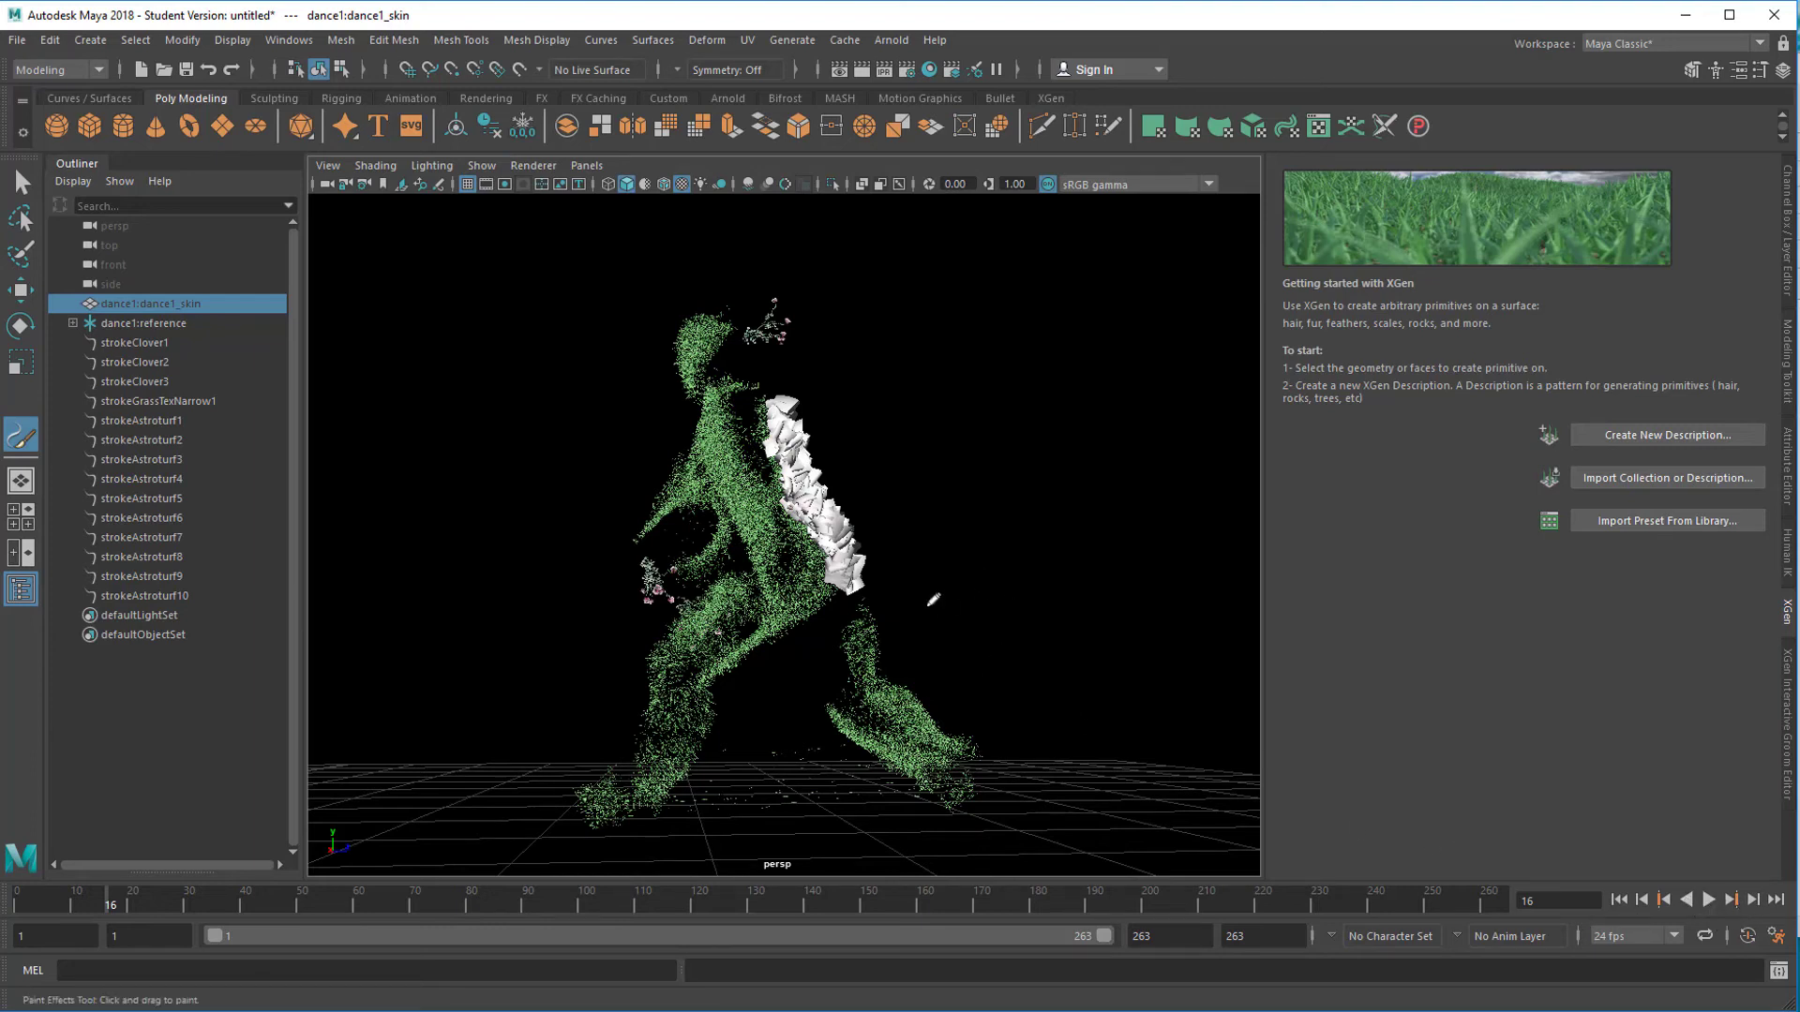
View the whole grass character from a wider angle and start a playblast of the animation.
left_click_drag(581, 667, 767, 690, "alt")
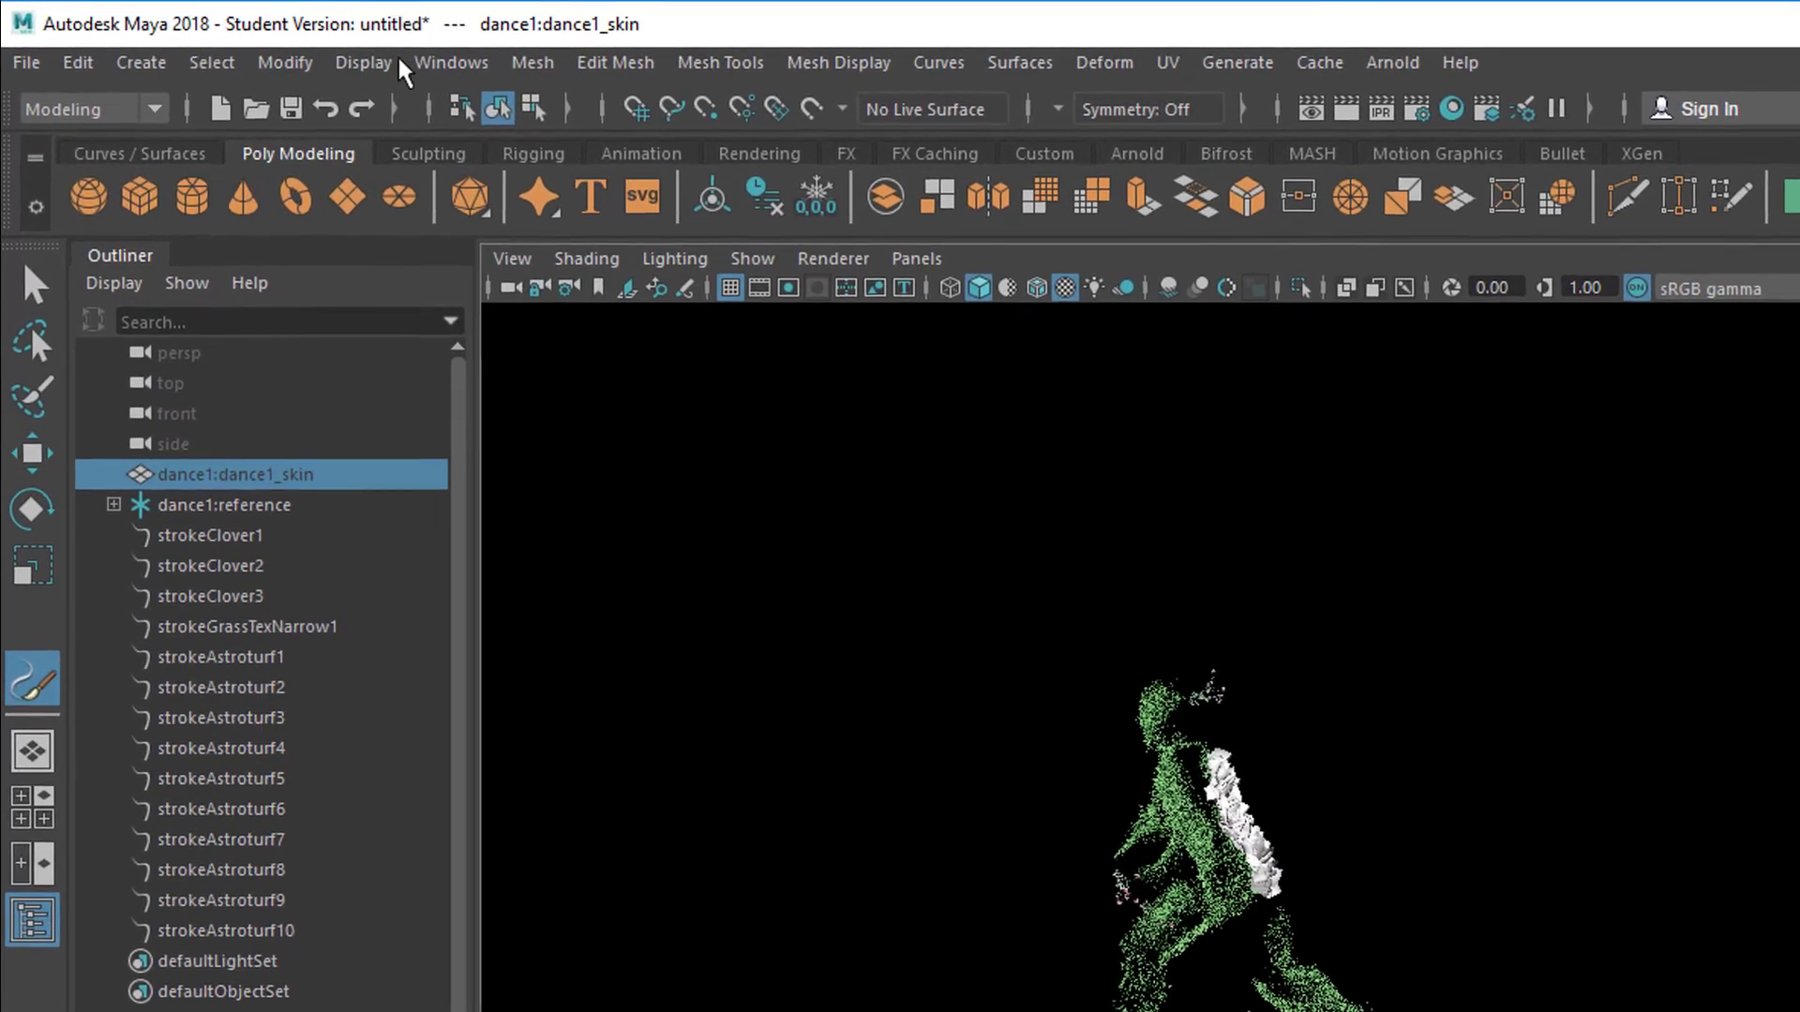
left_click(422, 58)
mouse_move(495, 330)
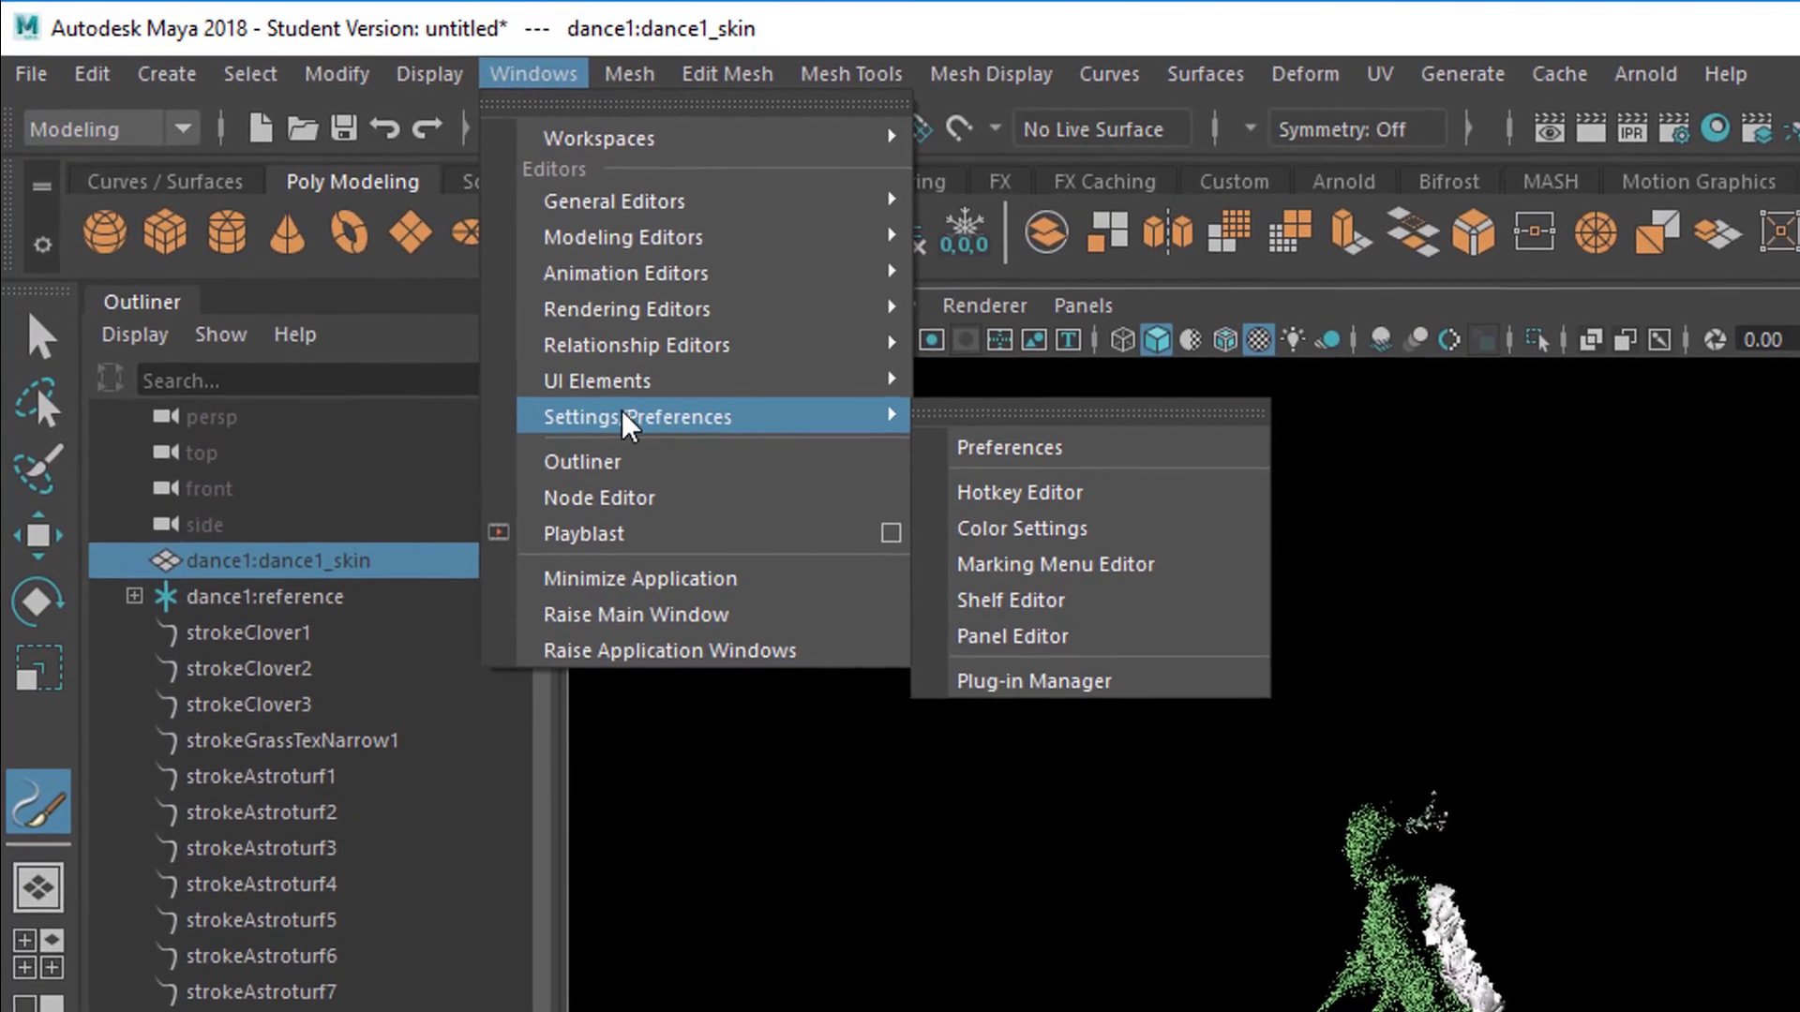
left_click(609, 519)
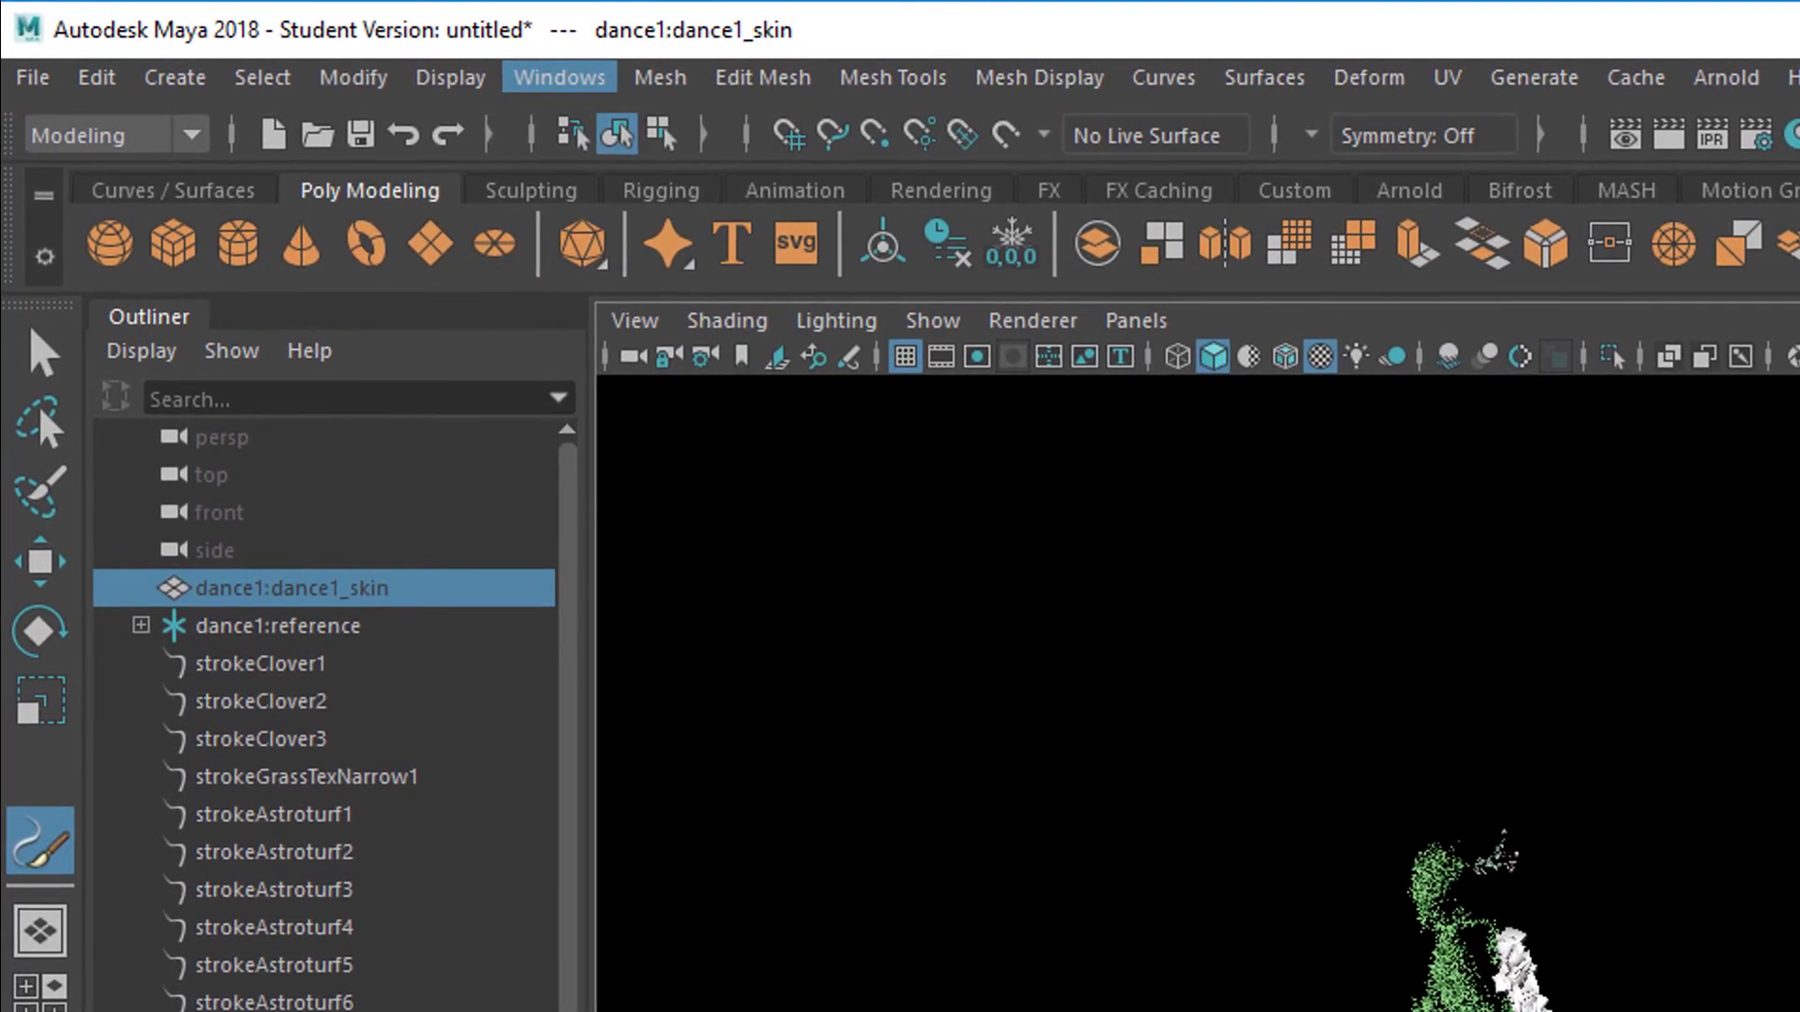